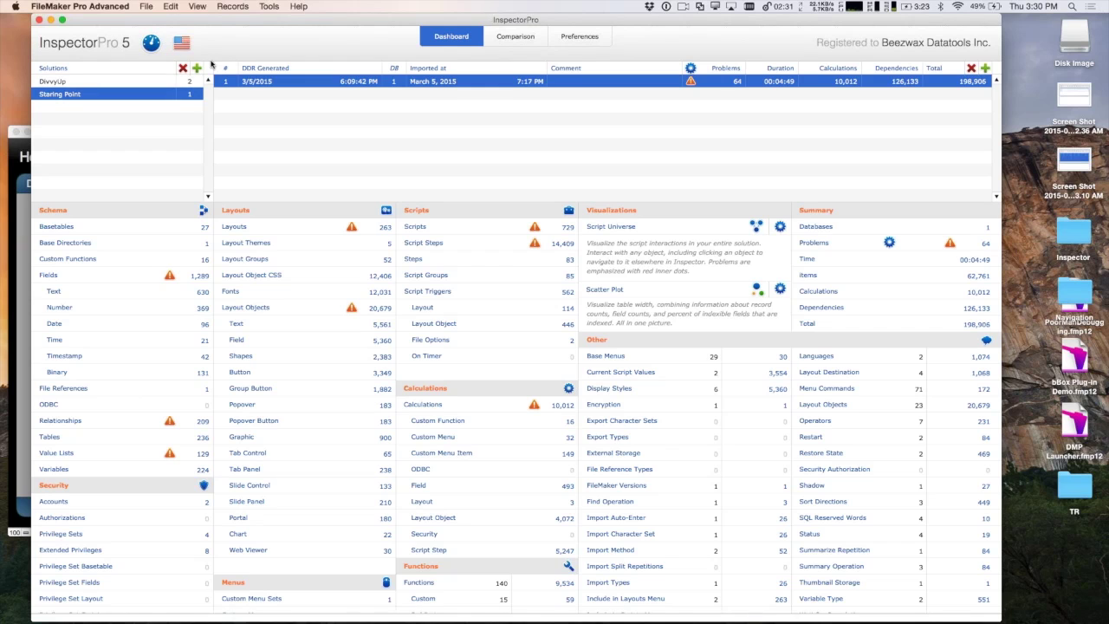
# Add a solution with a random placeholder name to the Solutions list and delete it again
pyautogui.click(199, 69)
pyautogui.write('sfljsdfkl')
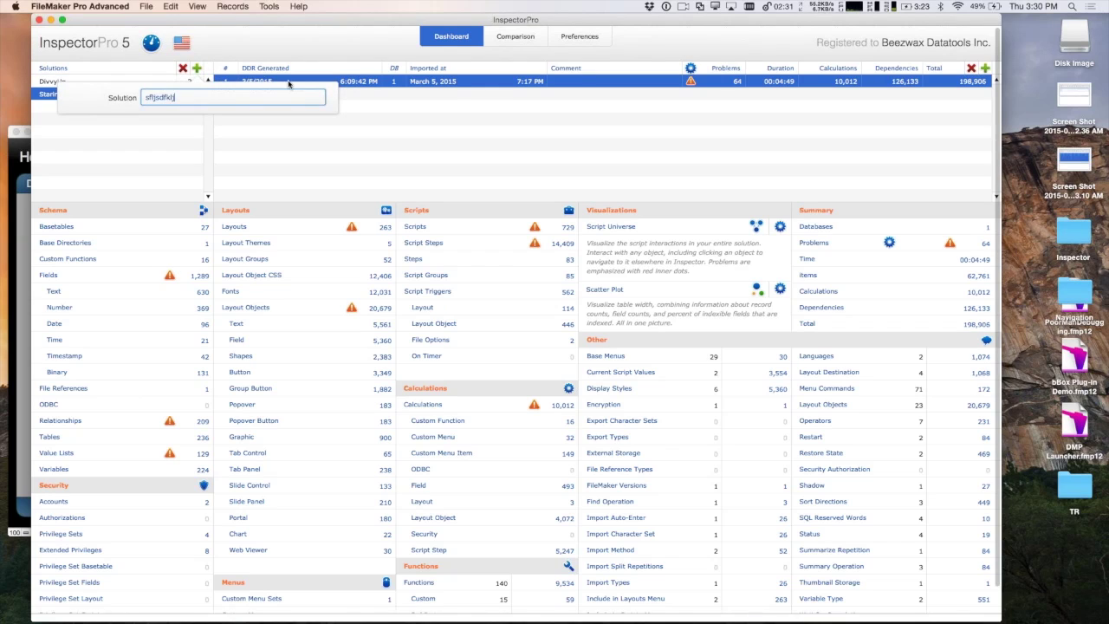
pyautogui.press('Return')
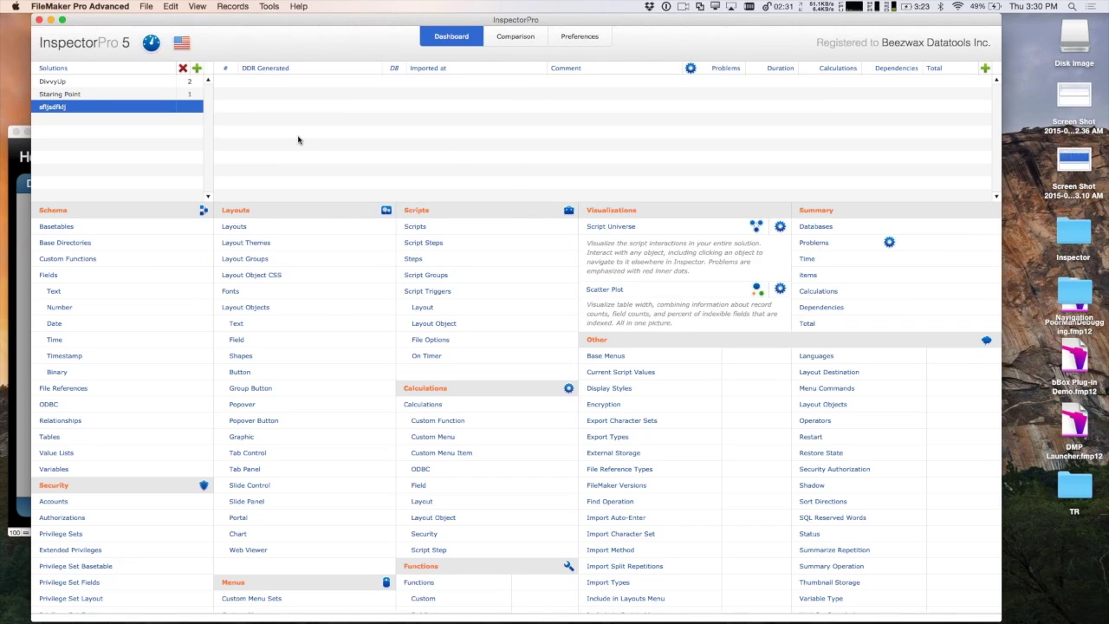
pyautogui.click(183, 68)
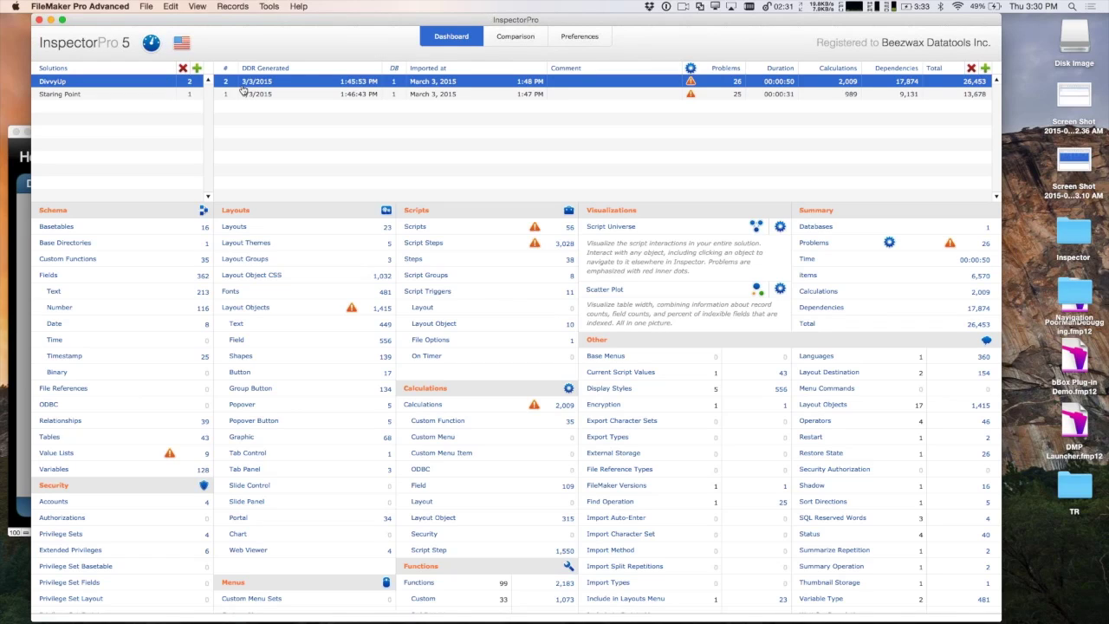
# Open the script list of the Staring Point solution and select the script (0408) Modify_Project_Search
pyautogui.click(162, 98)
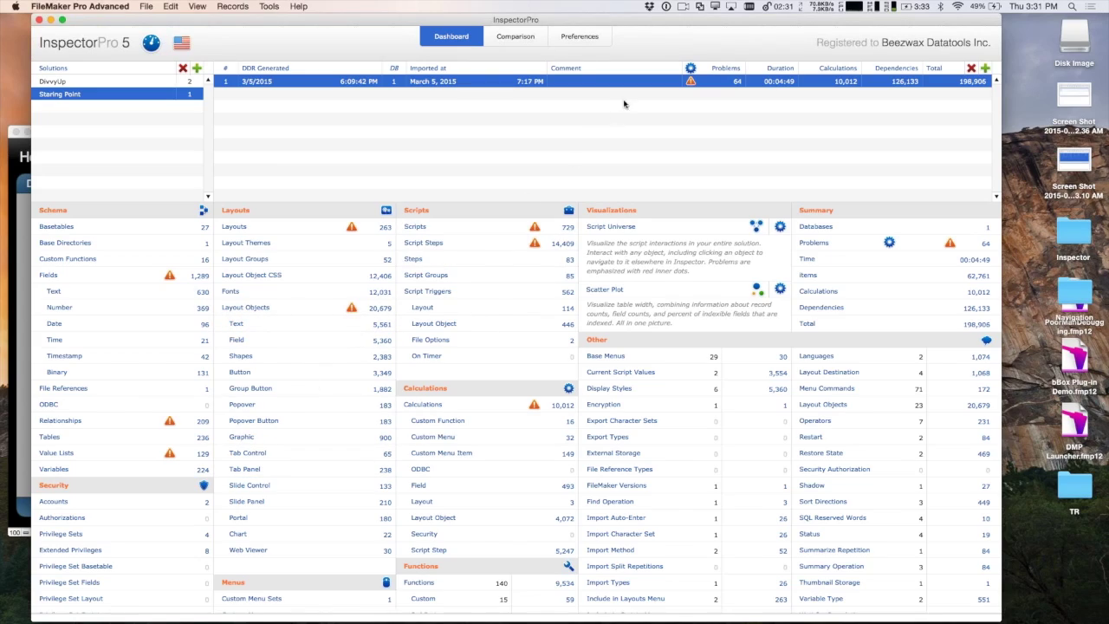
pyautogui.click(448, 228)
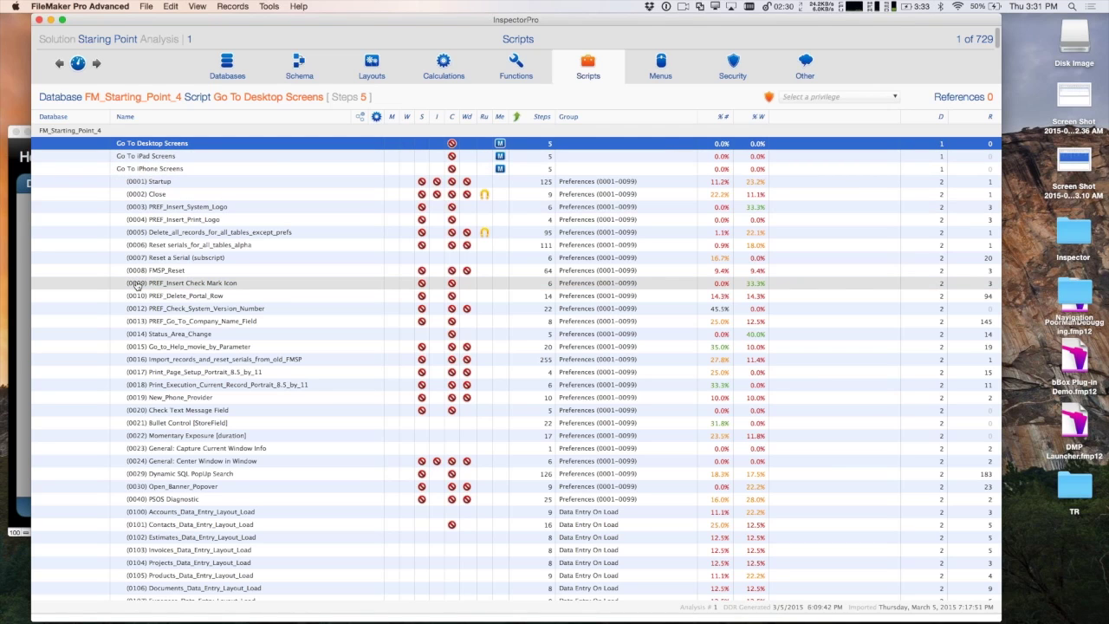
pyautogui.scroll(-20, 136, 285)
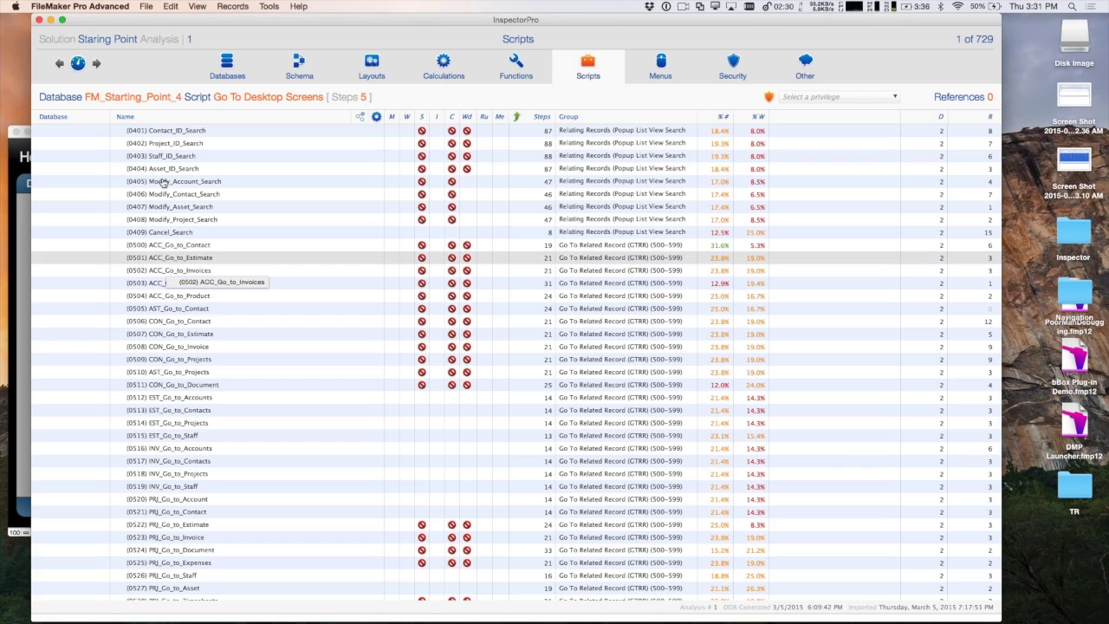
pyautogui.click(164, 169)
pyautogui.click(170, 221)
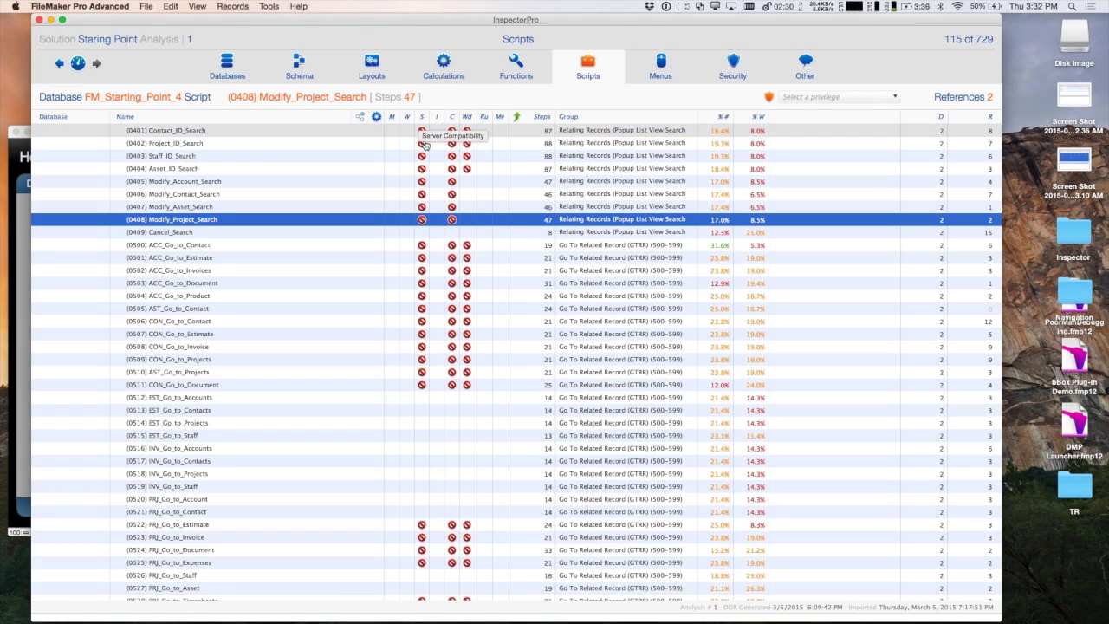
# Review the compatibility and menu columns for (0406) Modify_Contact_Search and (0003) PREF_Insert_System_Logo
pyautogui.click(327, 192)
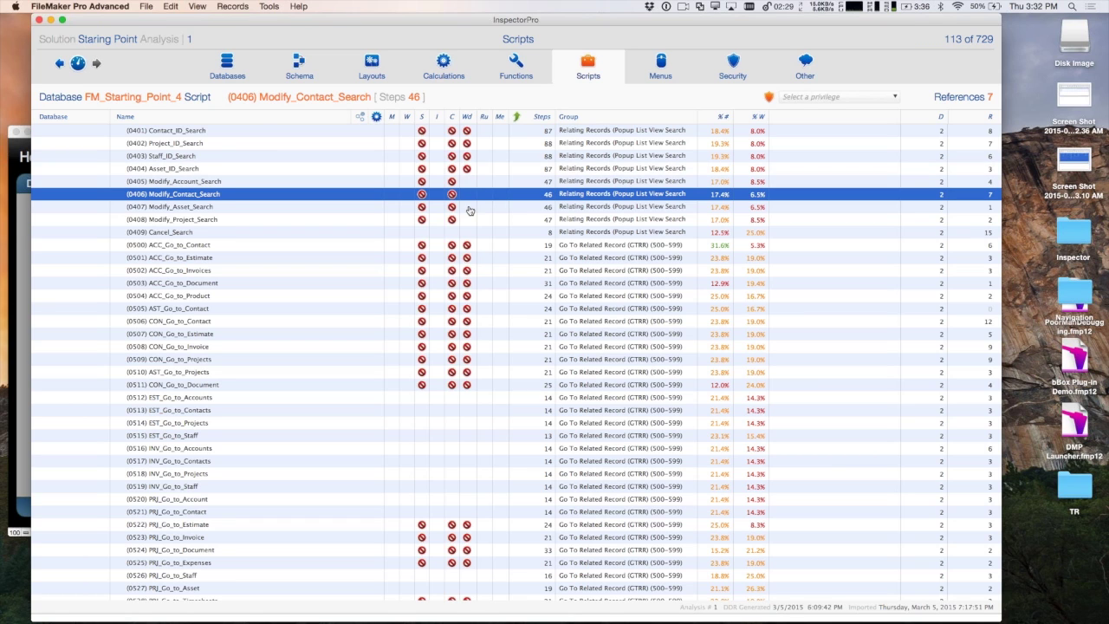
pyautogui.scroll(15, 468, 211)
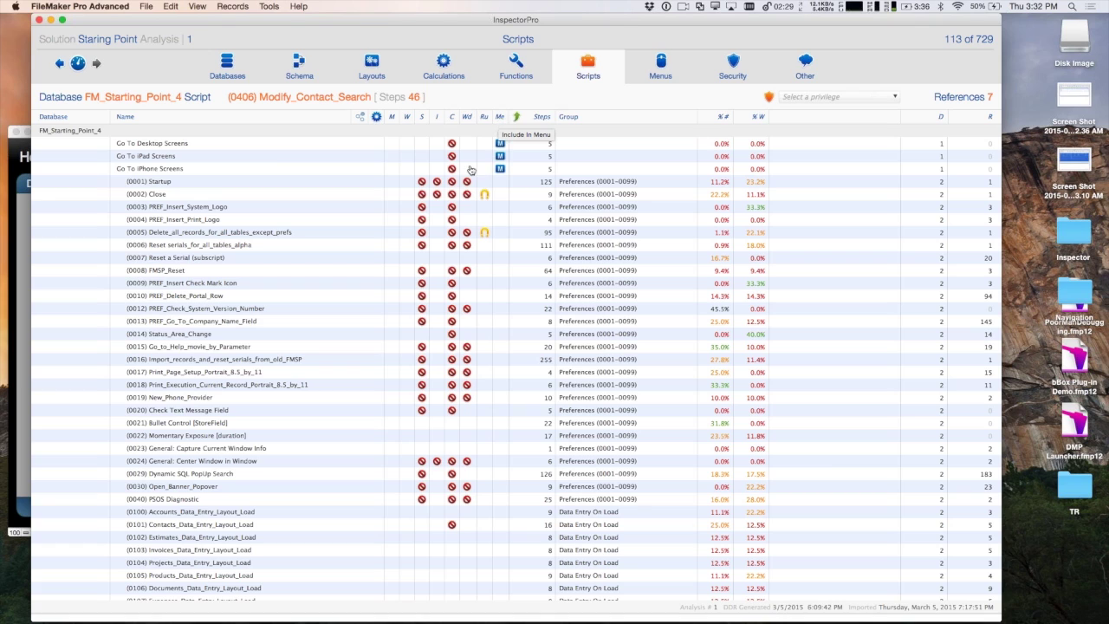
pyautogui.click(490, 206)
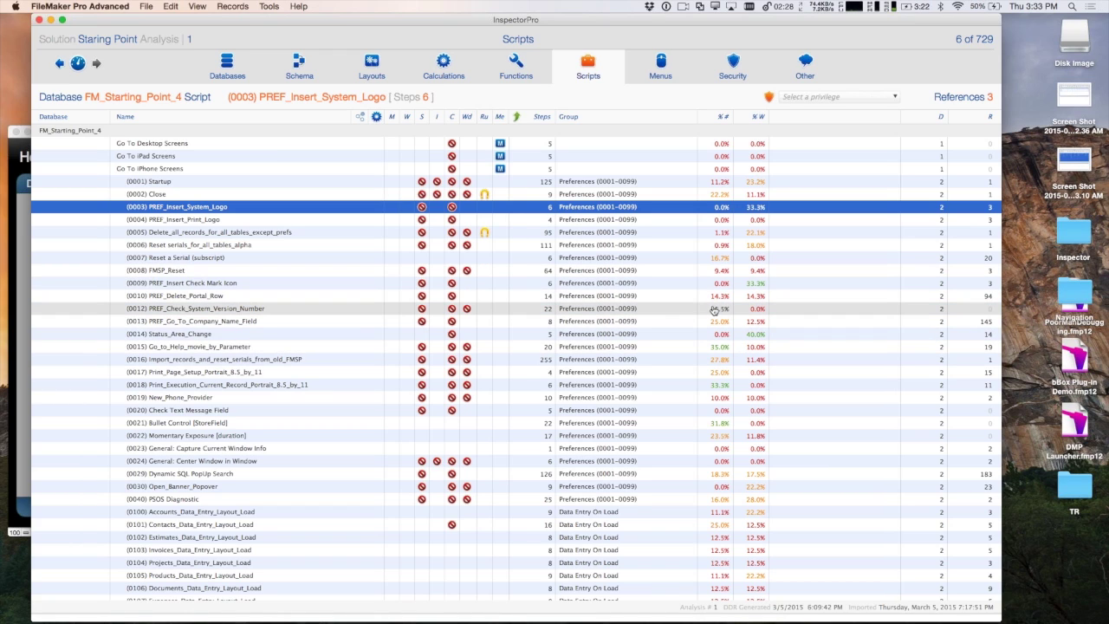
# View the script steps of (0012) PREF_Check_System_Version_Number and return to the full script list
pyautogui.click(687, 313)
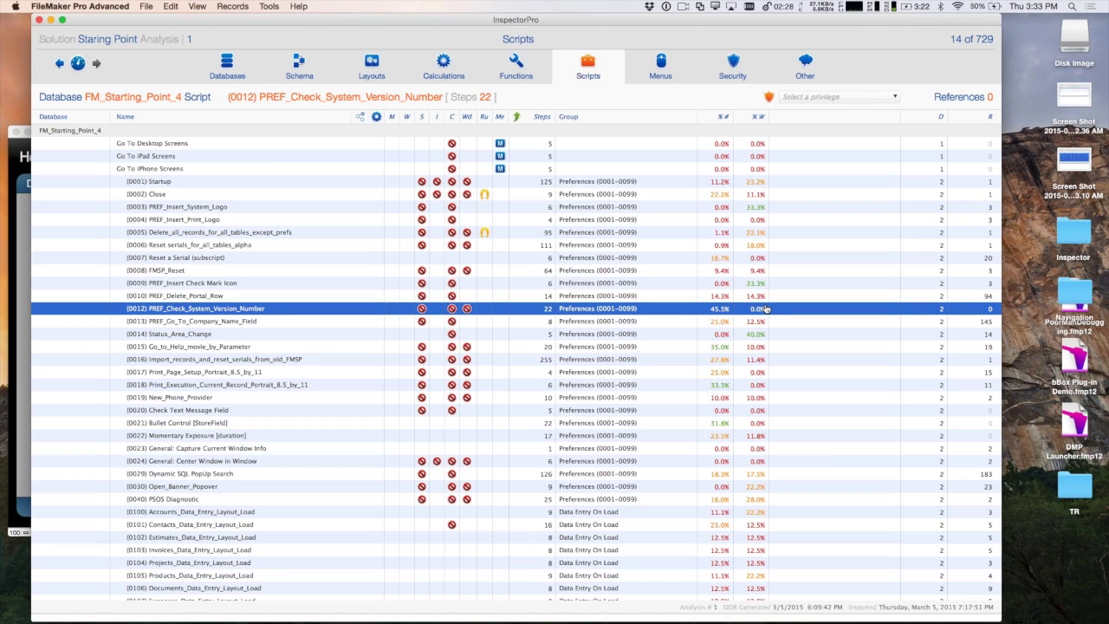
pyautogui.doubleClick(540, 311)
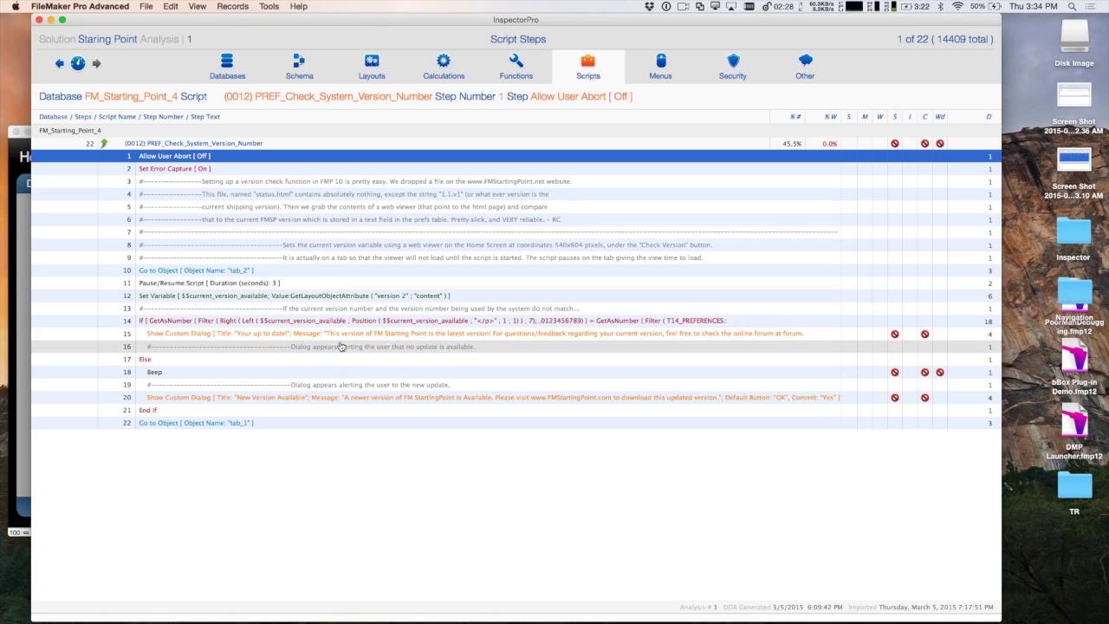
pyautogui.click(103, 143)
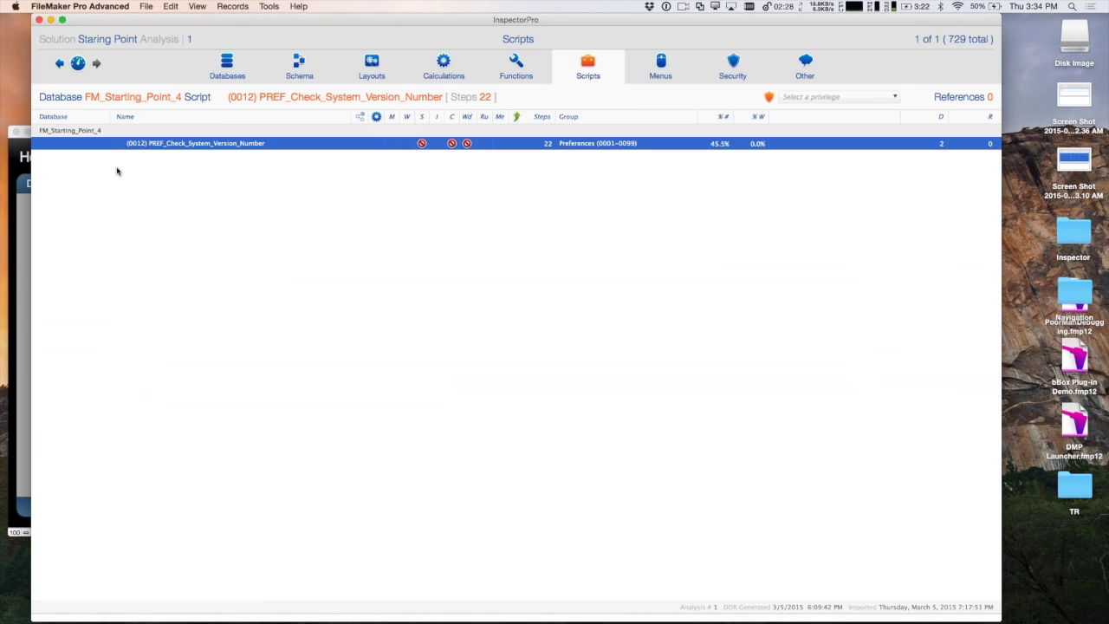
pyautogui.click(59, 64)
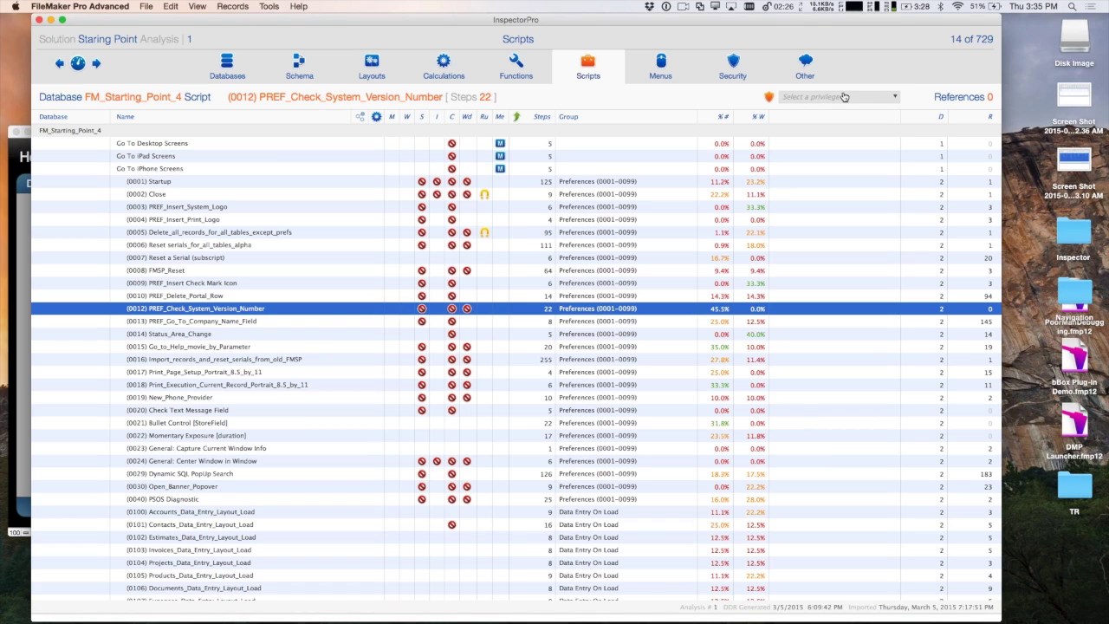
# Show the script access for the fmsadmin privilege set, review it across all scripts, and clear the privilege selection
pyautogui.click(875, 97)
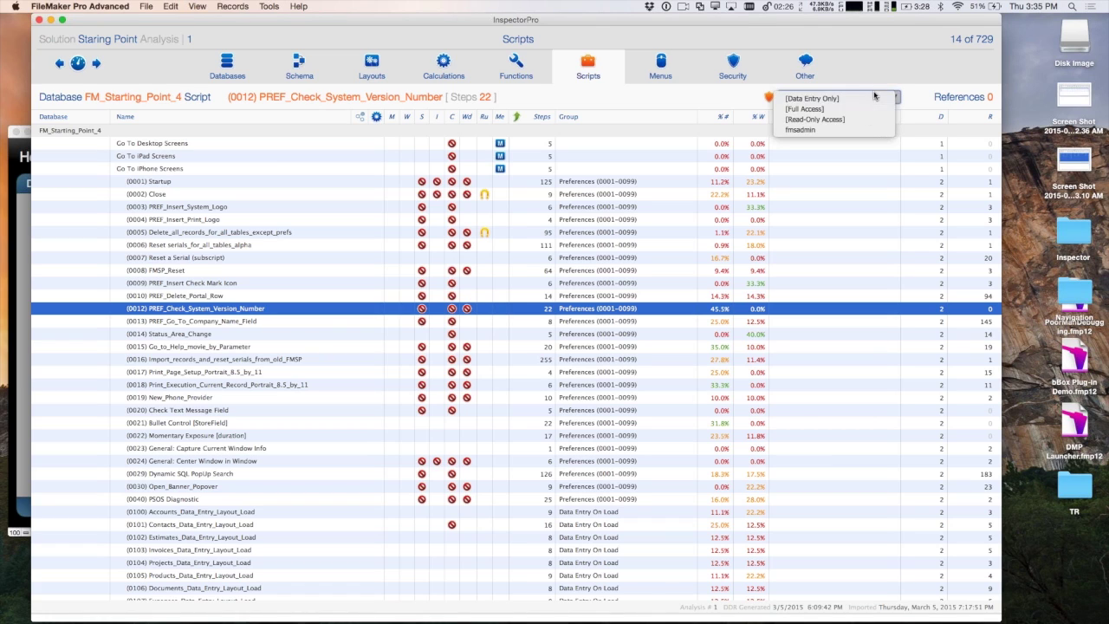
pyautogui.click(863, 129)
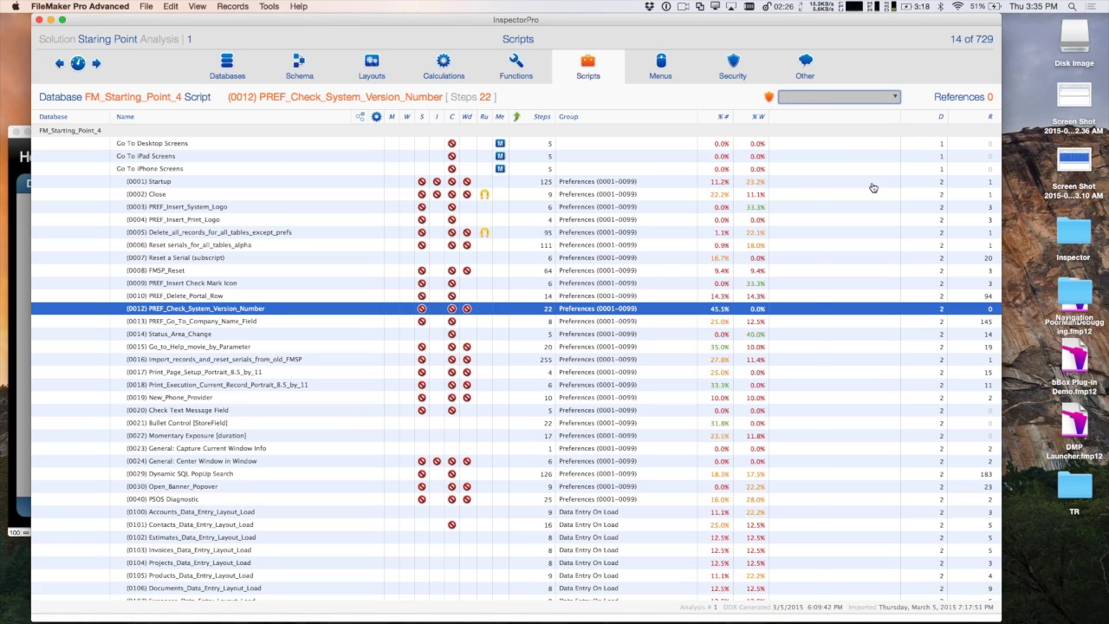
pyautogui.scroll(-20, 872, 187)
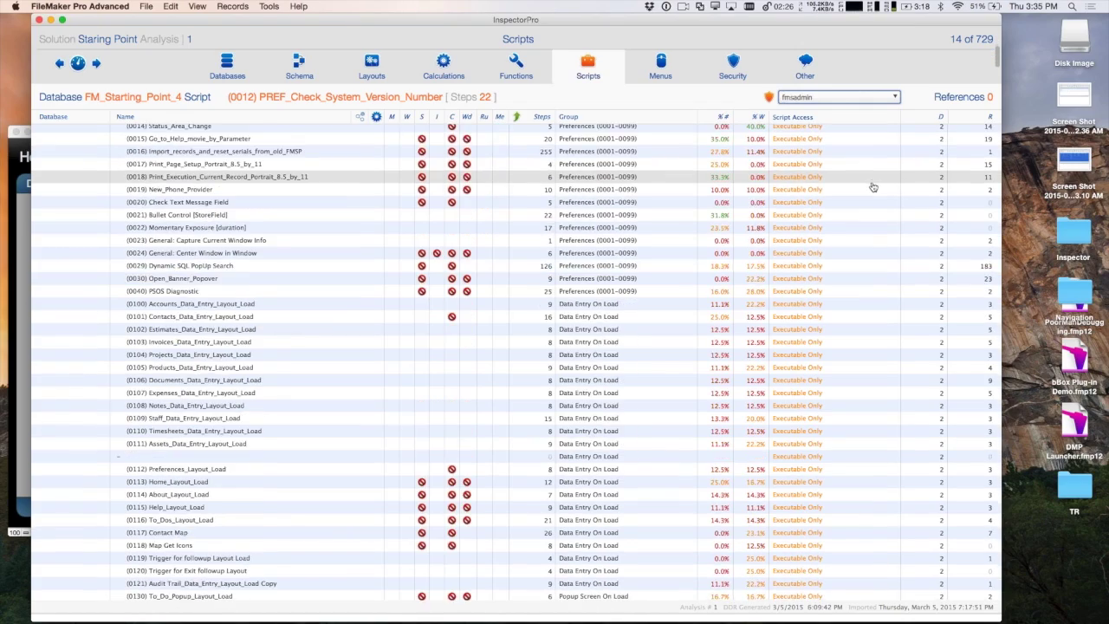
pyautogui.scroll(-20, 872, 188)
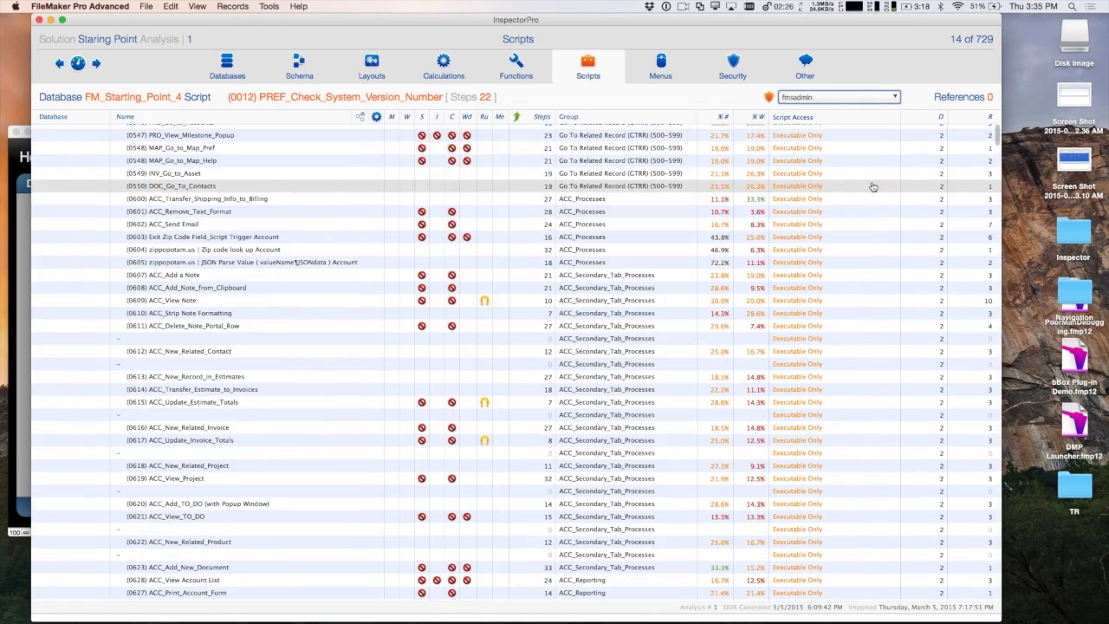
pyautogui.scroll(-20, 872, 188)
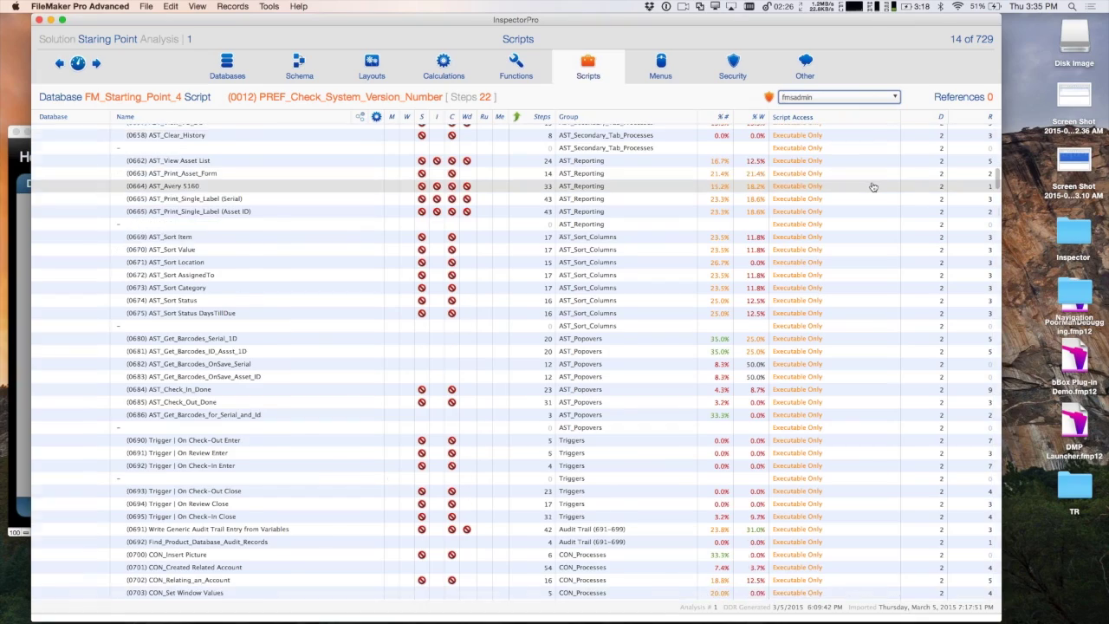
pyautogui.scroll(-20, 873, 187)
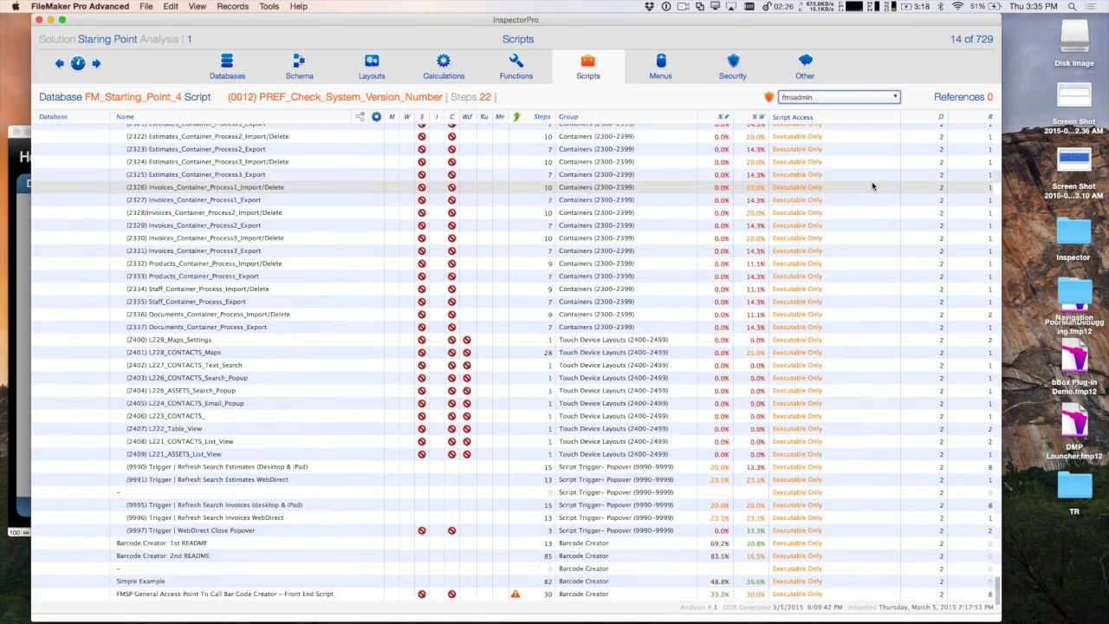
pyautogui.scroll(20, 872, 187)
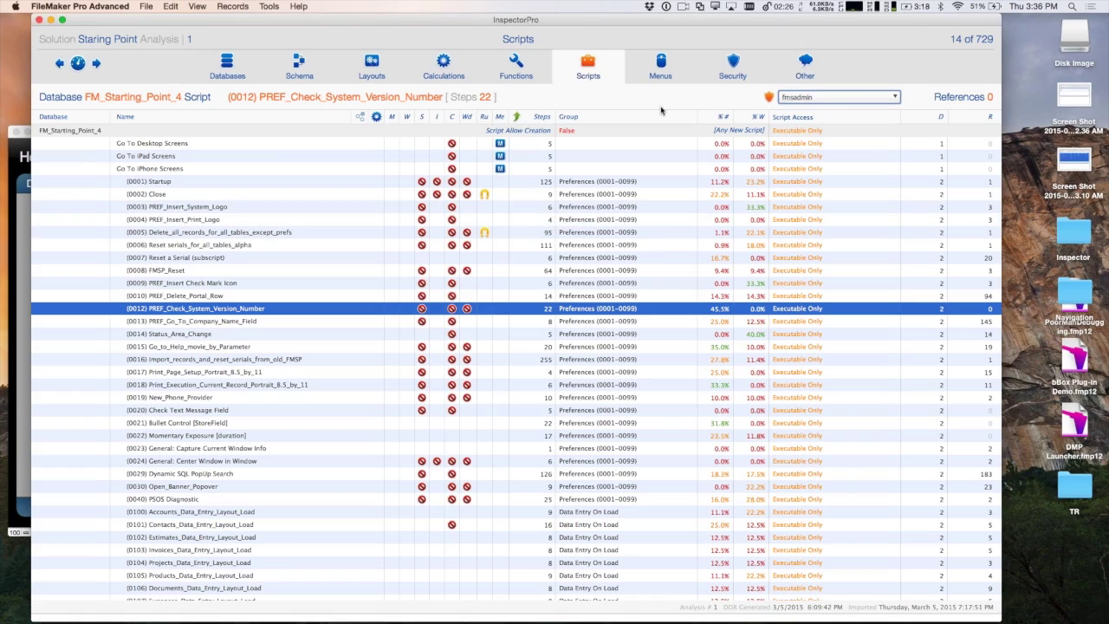
pyautogui.click(768, 97)
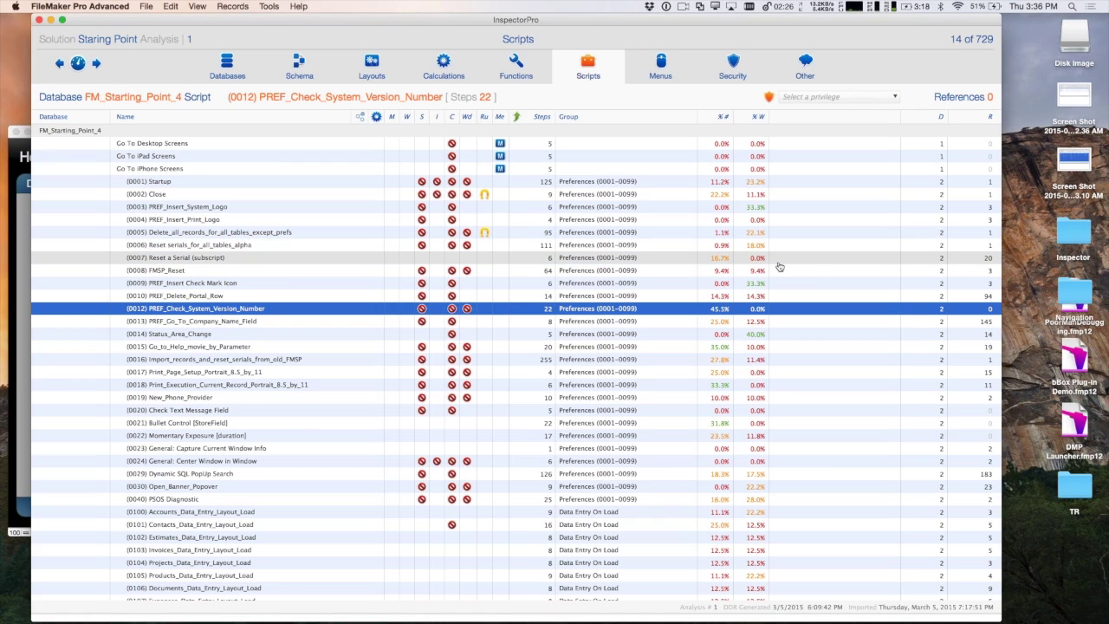
# Show the references to the script (0007) Reset a Serial (subscript), look through them and close the reference list
pyautogui.click(886, 260)
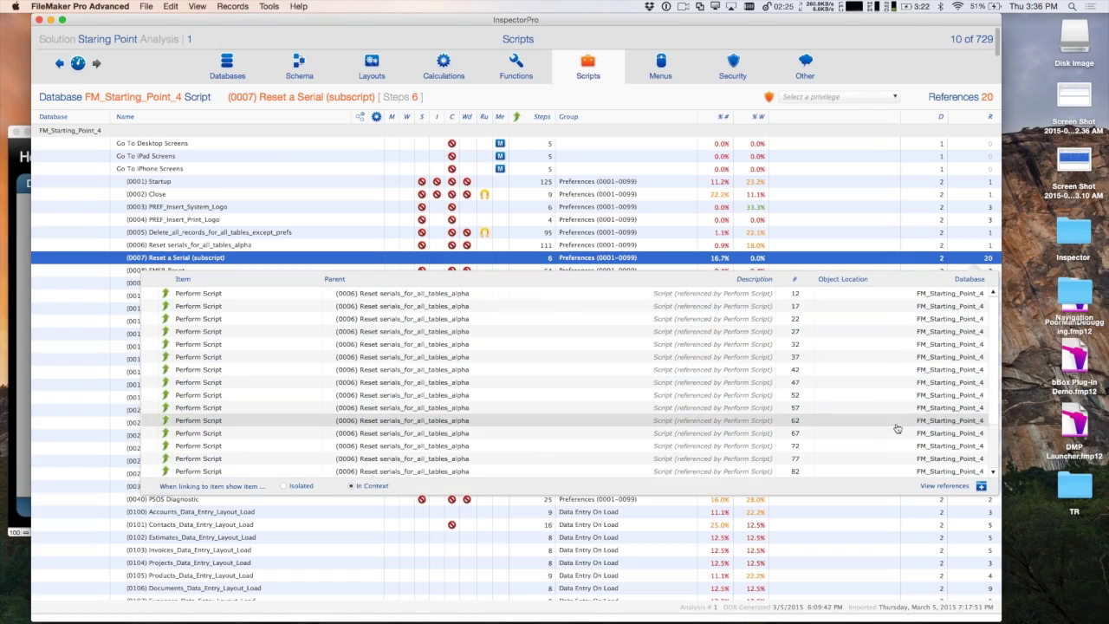
pyautogui.scroll(-2, 898, 428)
pyautogui.scroll(-5, 897, 428)
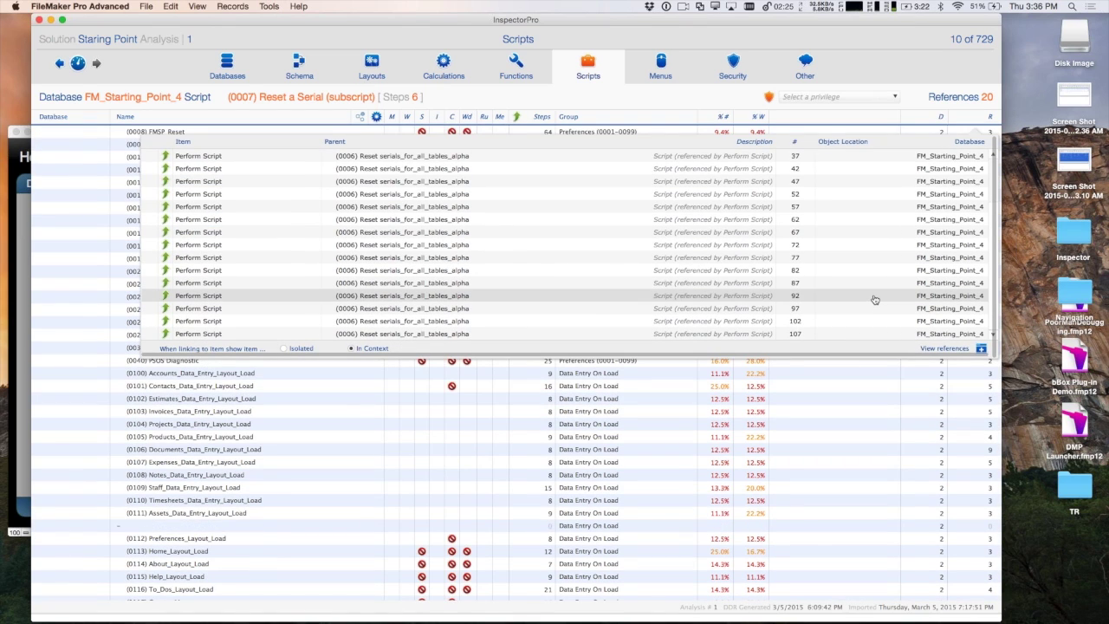
pyautogui.click(910, 90)
pyautogui.scroll(5, 907, 265)
pyautogui.scroll(-3, 906, 265)
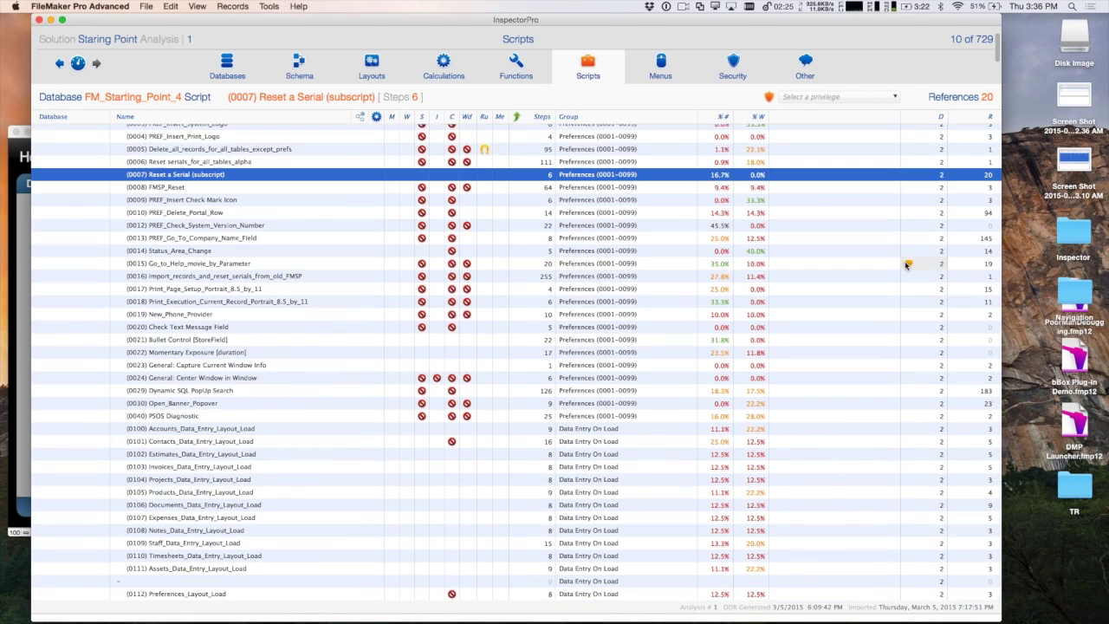
# Show the references to the script (0013) PREF_Go_To_Company_Name_Field and look through the layouts that call it
pyautogui.moveTo(982, 211)
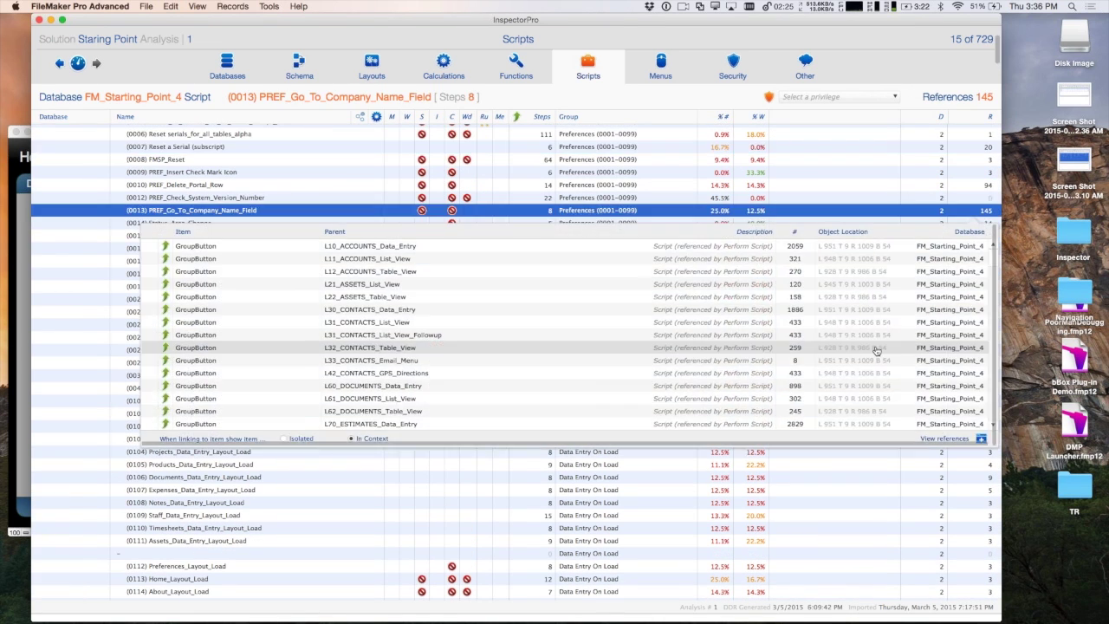
pyautogui.scroll(2, 876, 350)
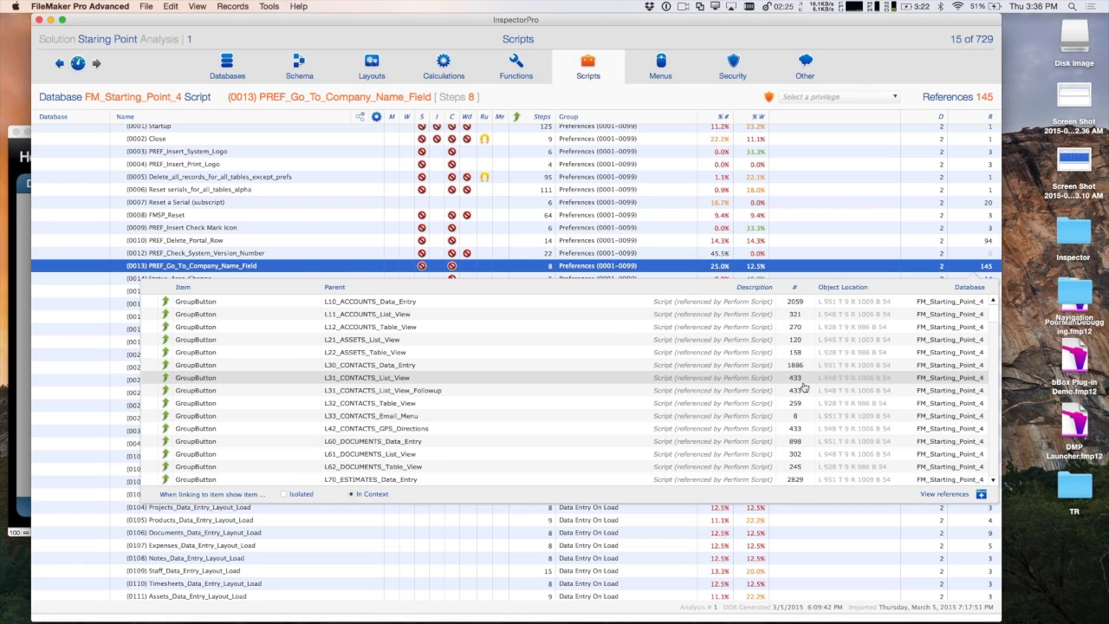
pyautogui.scroll(-15, 804, 388)
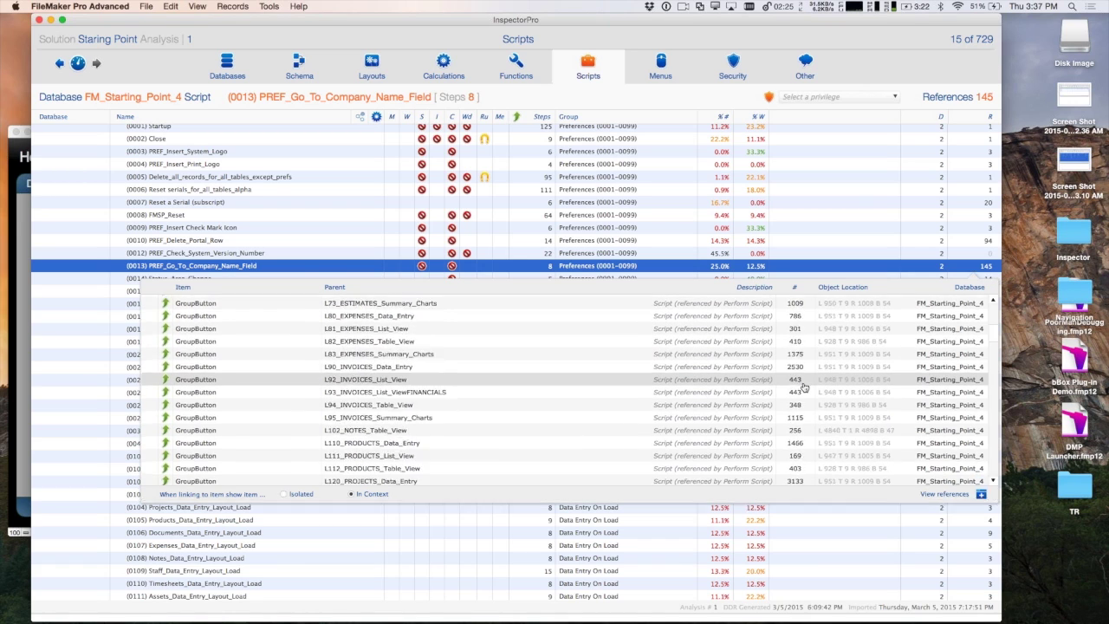
pyautogui.scroll(-15, 804, 388)
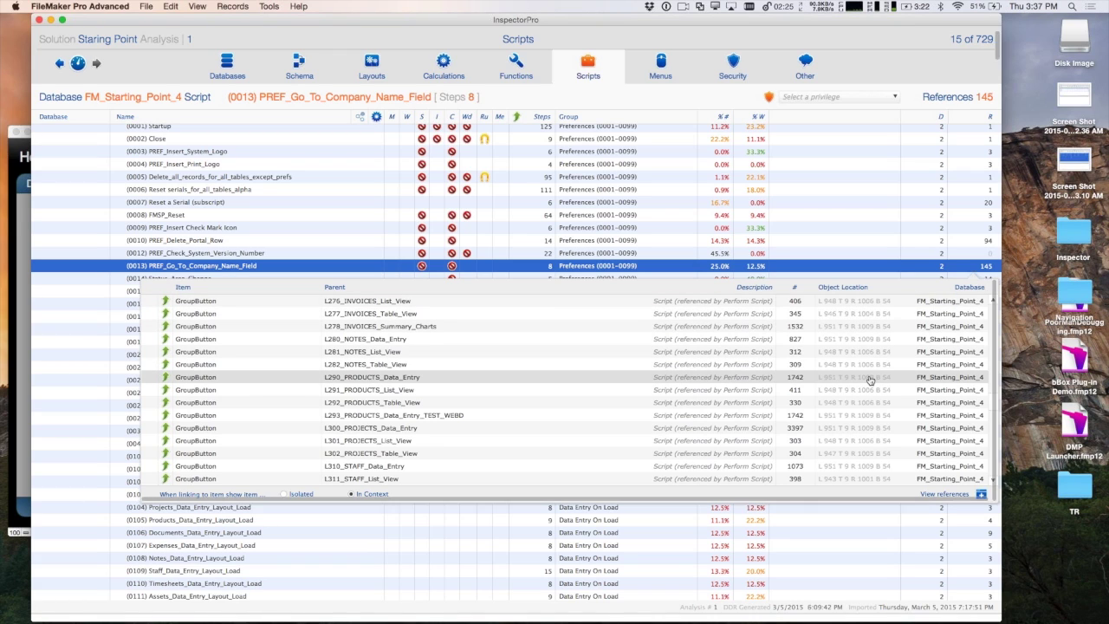
pyautogui.scroll(-1, 870, 381)
pyautogui.scroll(-15, 870, 381)
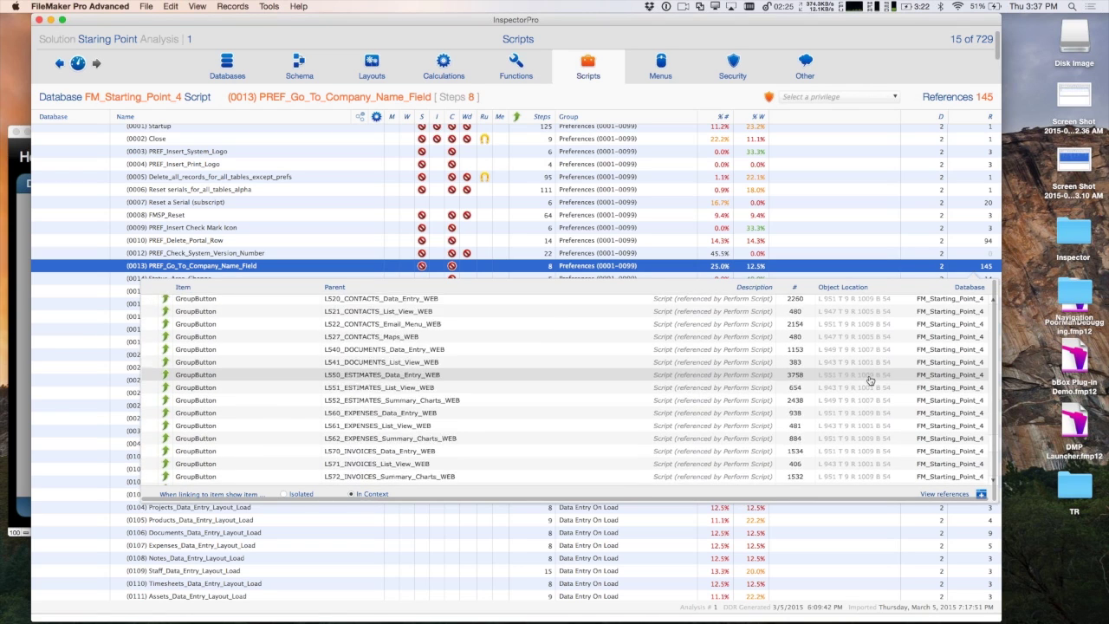
pyautogui.scroll(-3, 869, 381)
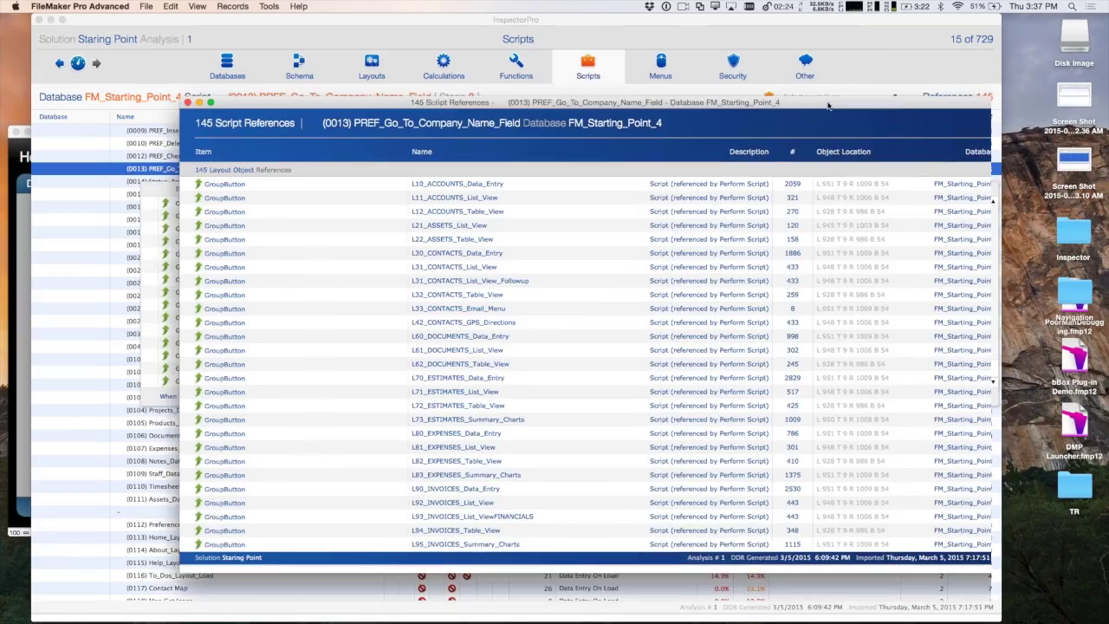
# Move the separate references window for PREF_Go_To_Company_Name_Field aside, return to the script list, and bring that references window up again
pyautogui.moveTo(811, 113); pyautogui.dragTo(942, 98)
pyautogui.click(894, 49)
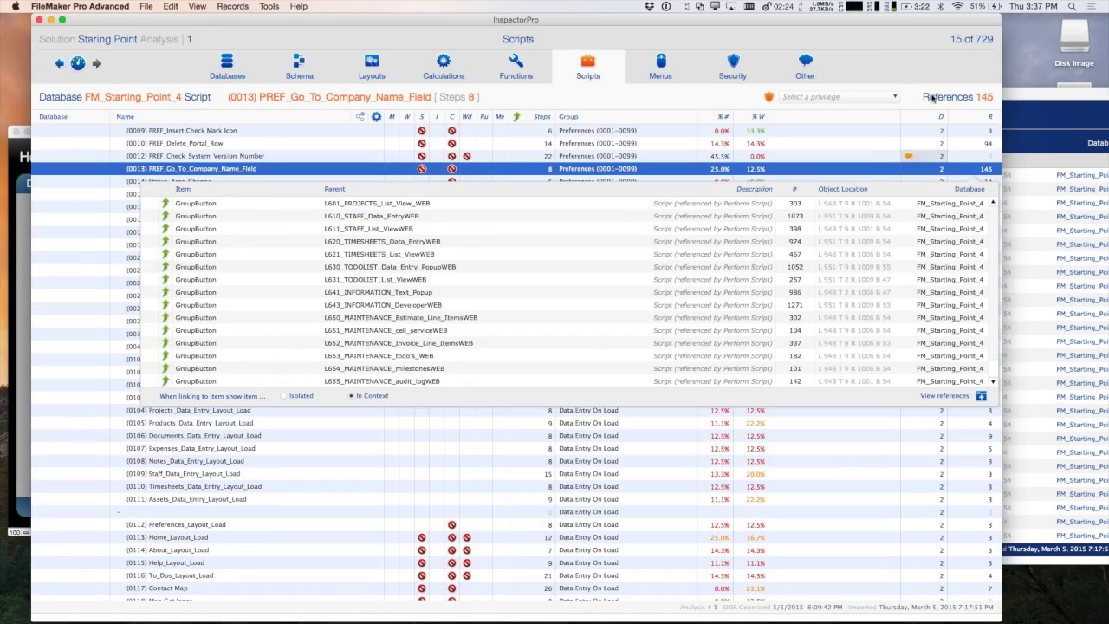
pyautogui.click(945, 395)
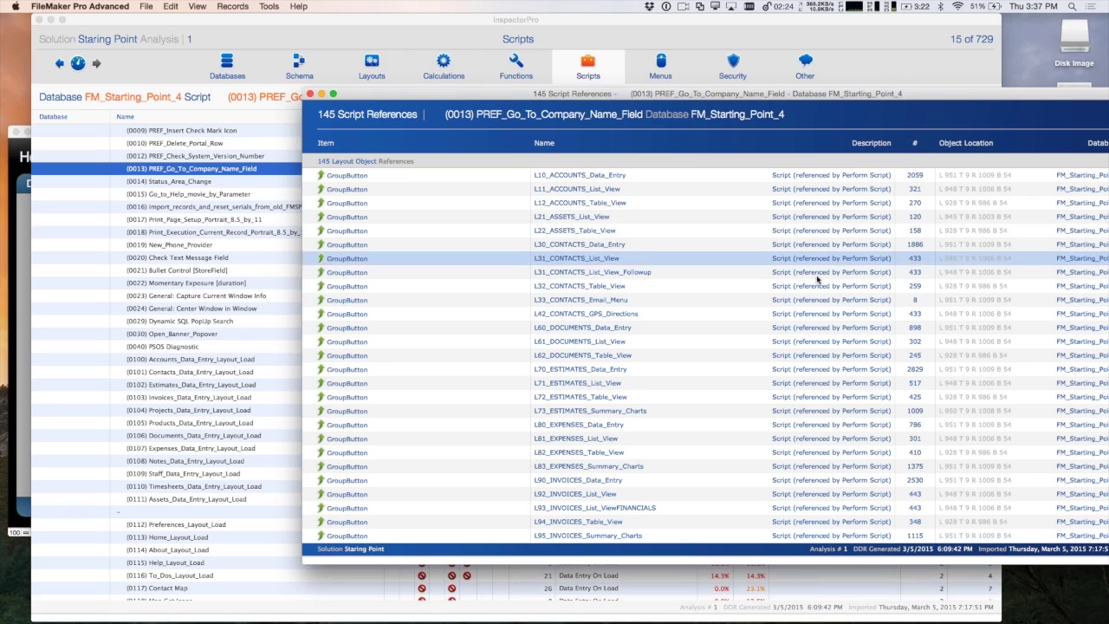
pyautogui.click(810, 300)
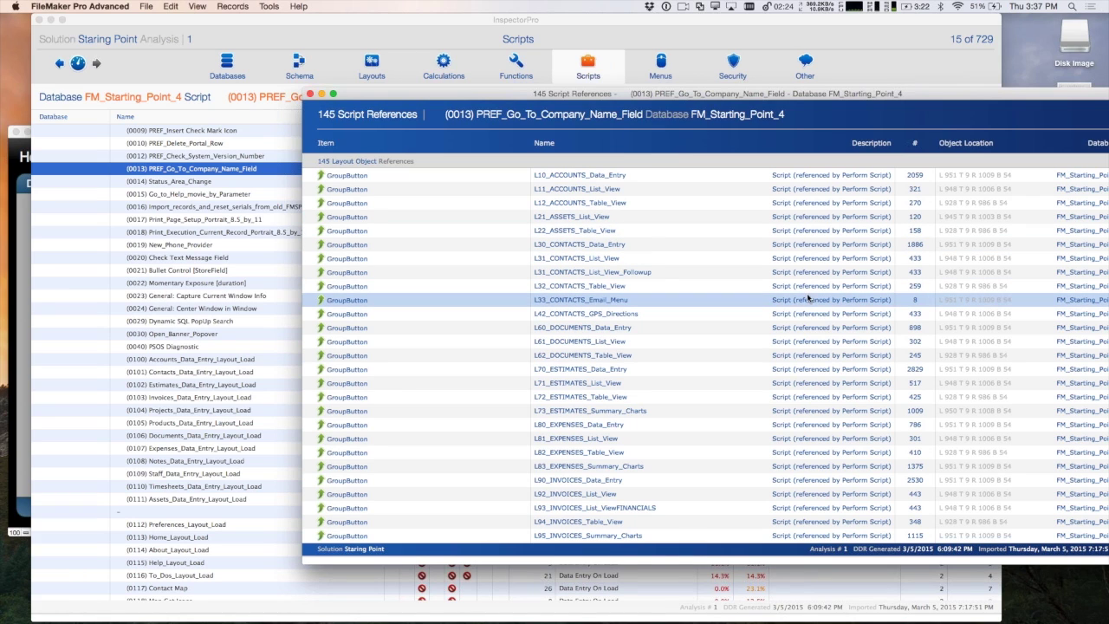
pyautogui.click(758, 304)
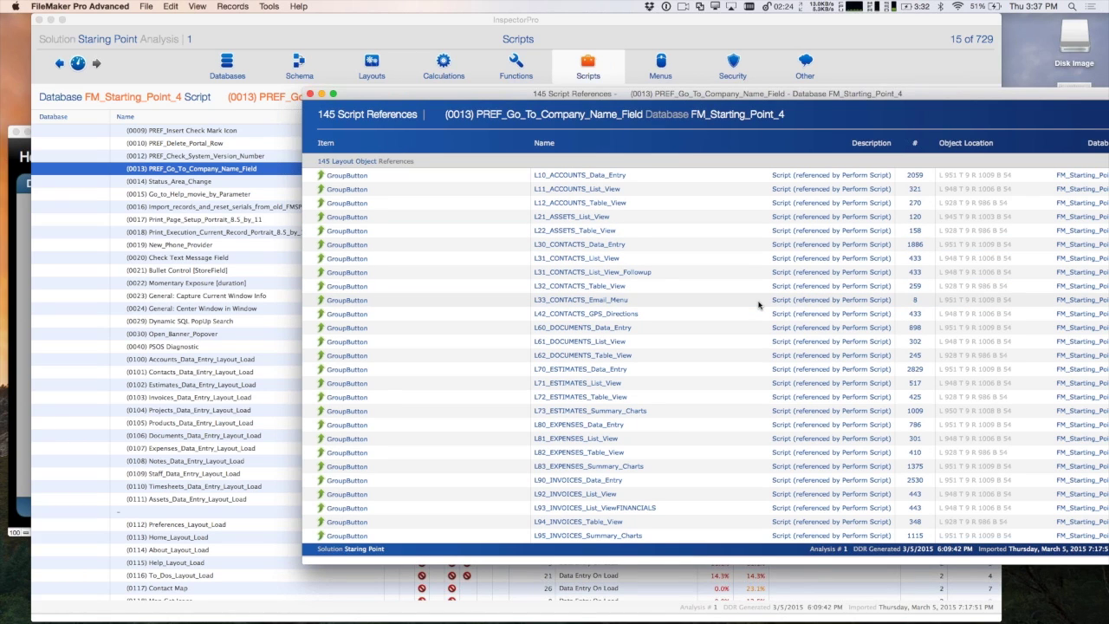
# Follow the L33_CONTACTS_Email_Menu reference to its layout object, close the PREF_Go_To_Company_Name_Field references window and return to the script list
pyautogui.click(759, 304)
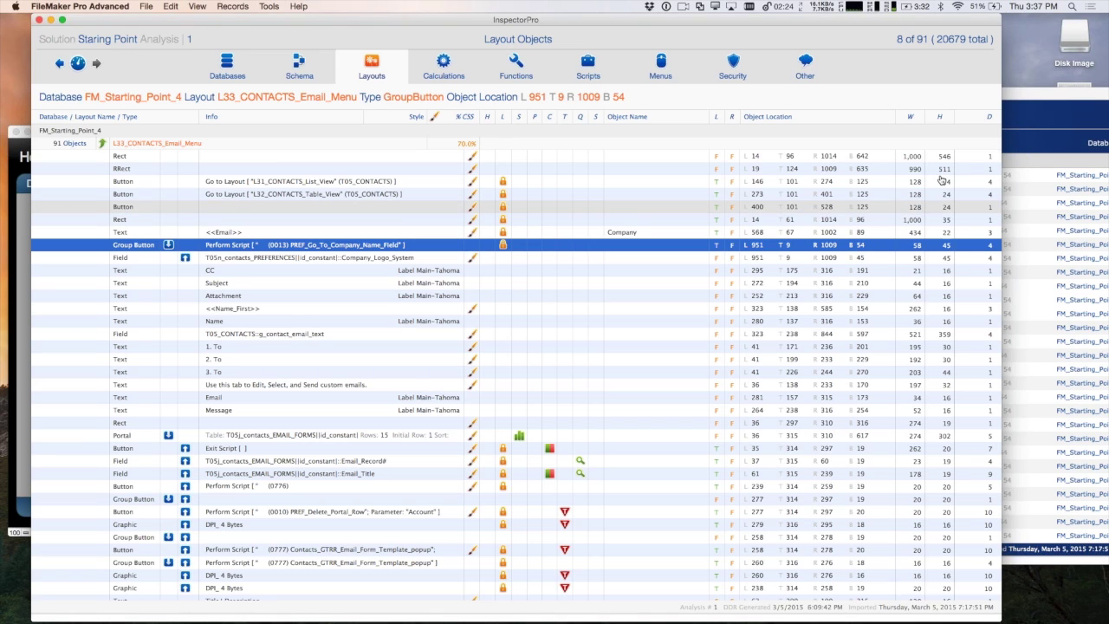
pyautogui.click(1009, 129)
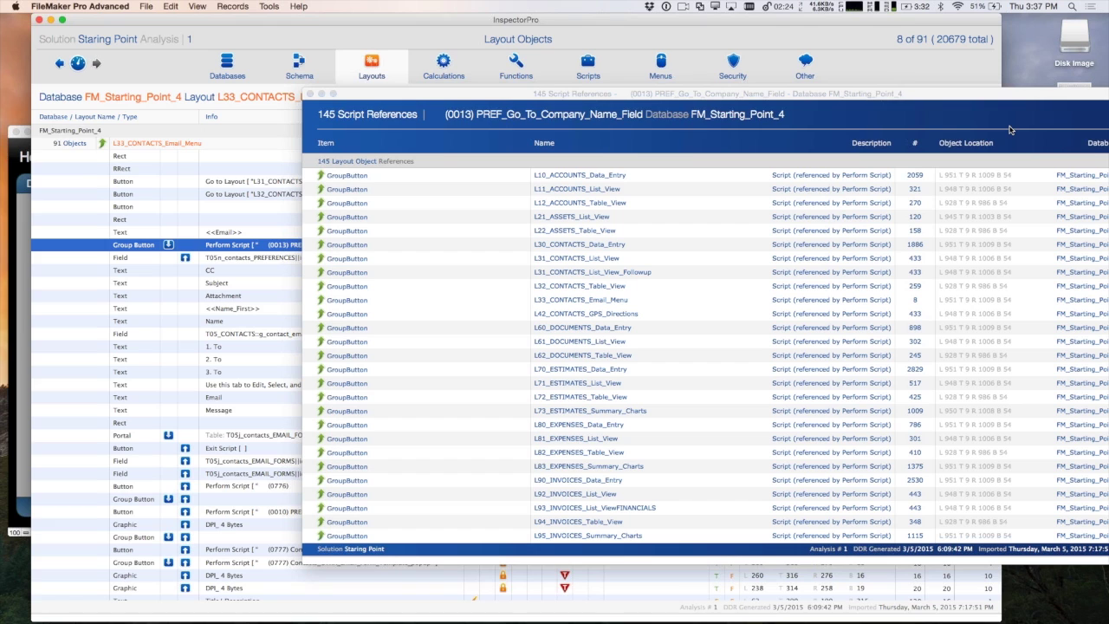
pyautogui.click(934, 174)
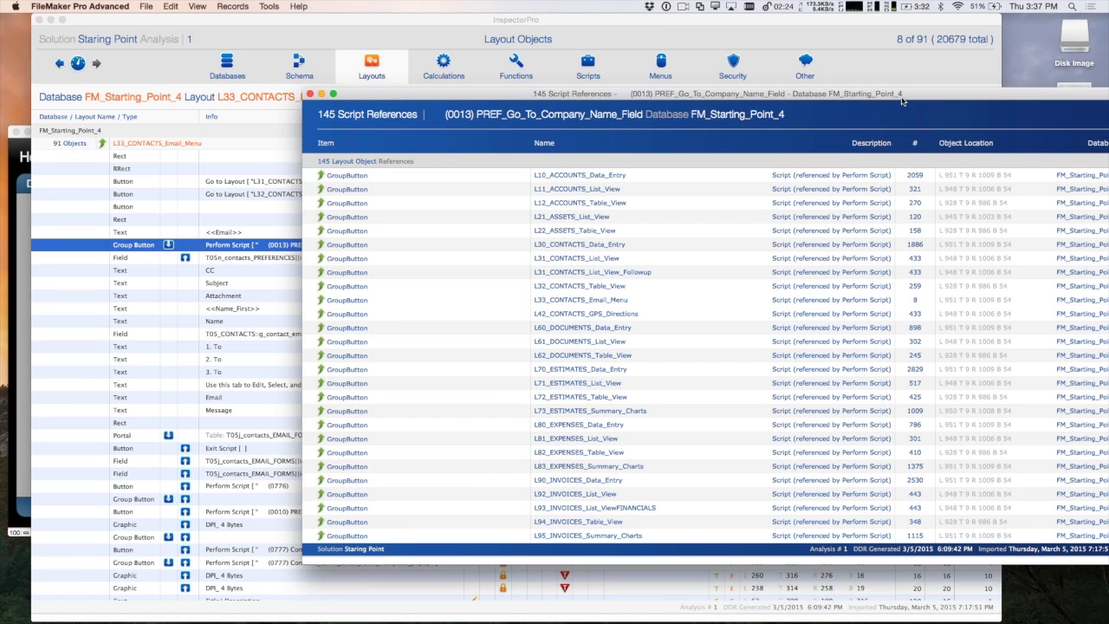
pyautogui.moveTo(902, 100); pyautogui.dragTo(792, 111)
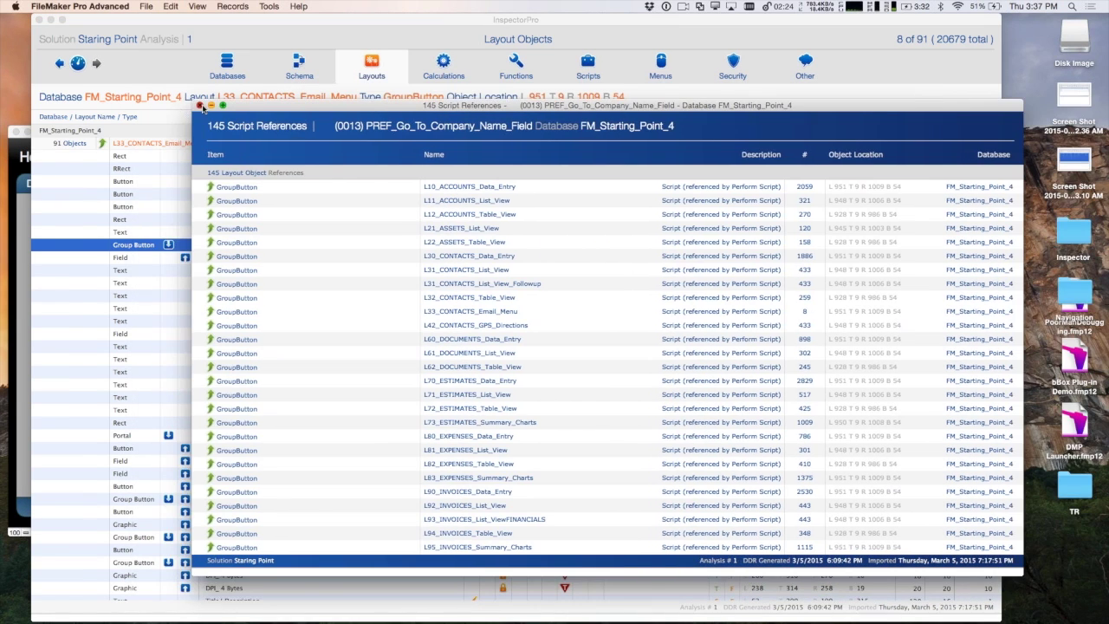
pyautogui.click(200, 106)
pyautogui.click(60, 63)
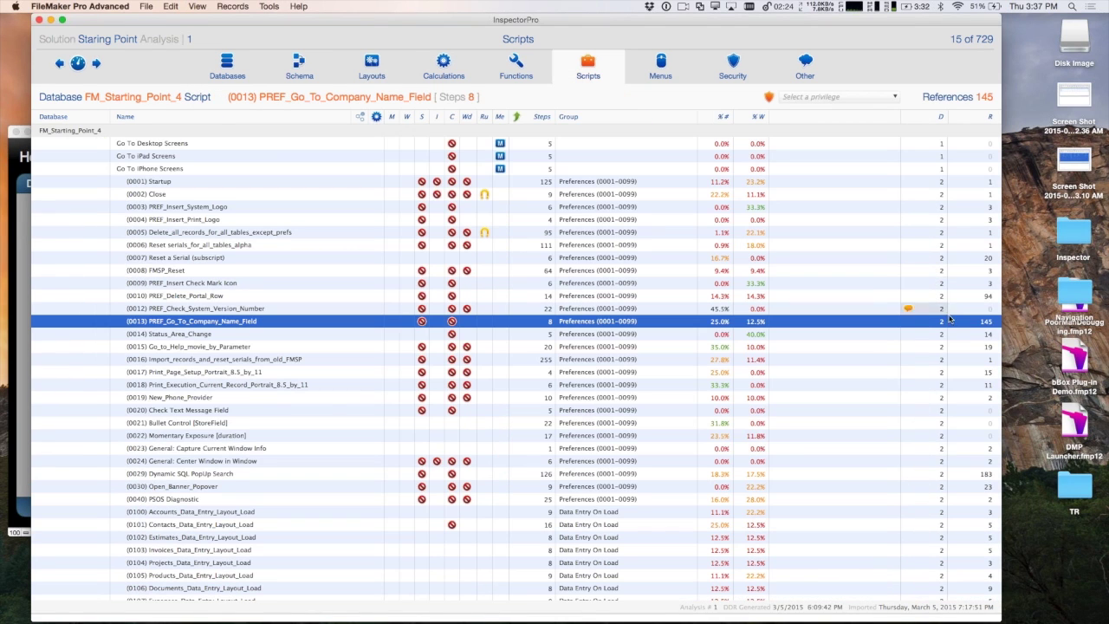
# Follow the step 22 reference to the script (0007) Reset a Serial (subscript) as an isolated item, and again in context
pyautogui.click(949, 320)
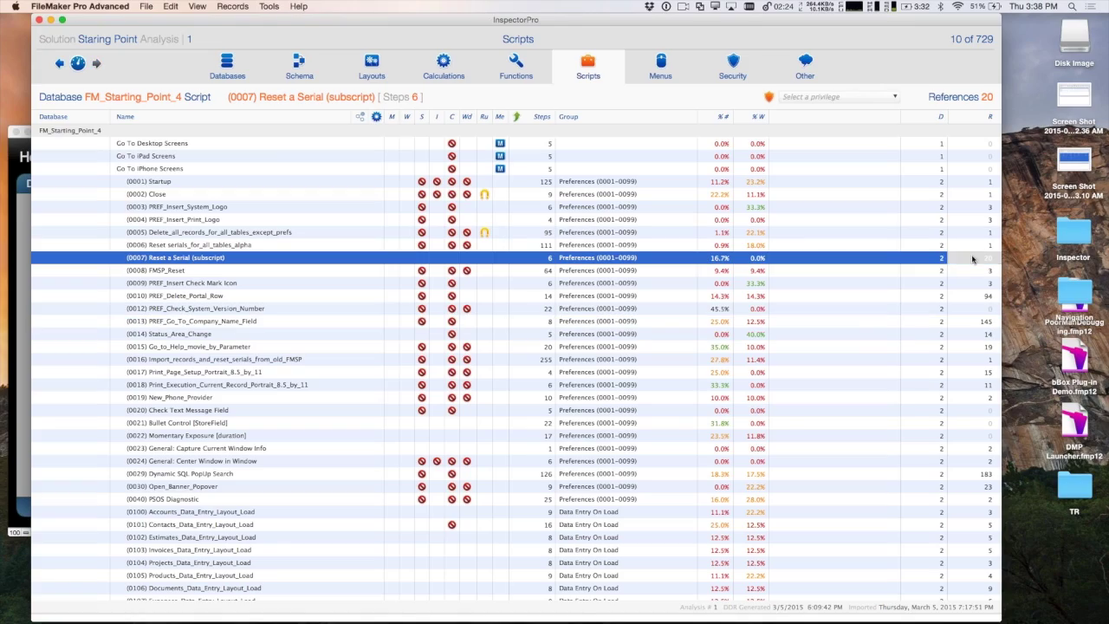
pyautogui.click(972, 259)
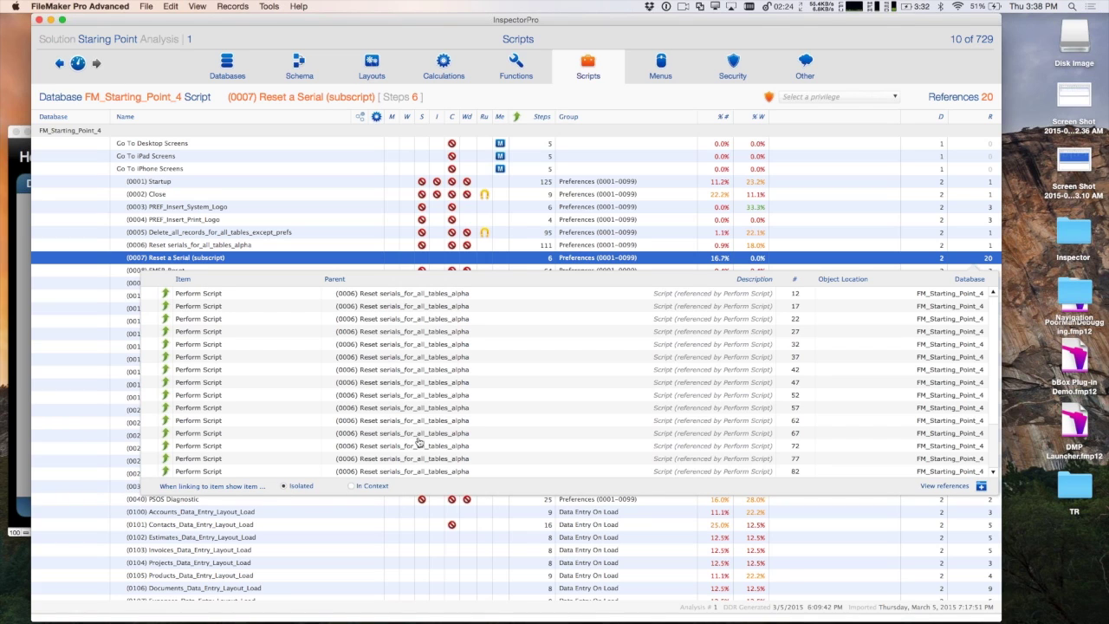
pyautogui.click(786, 320)
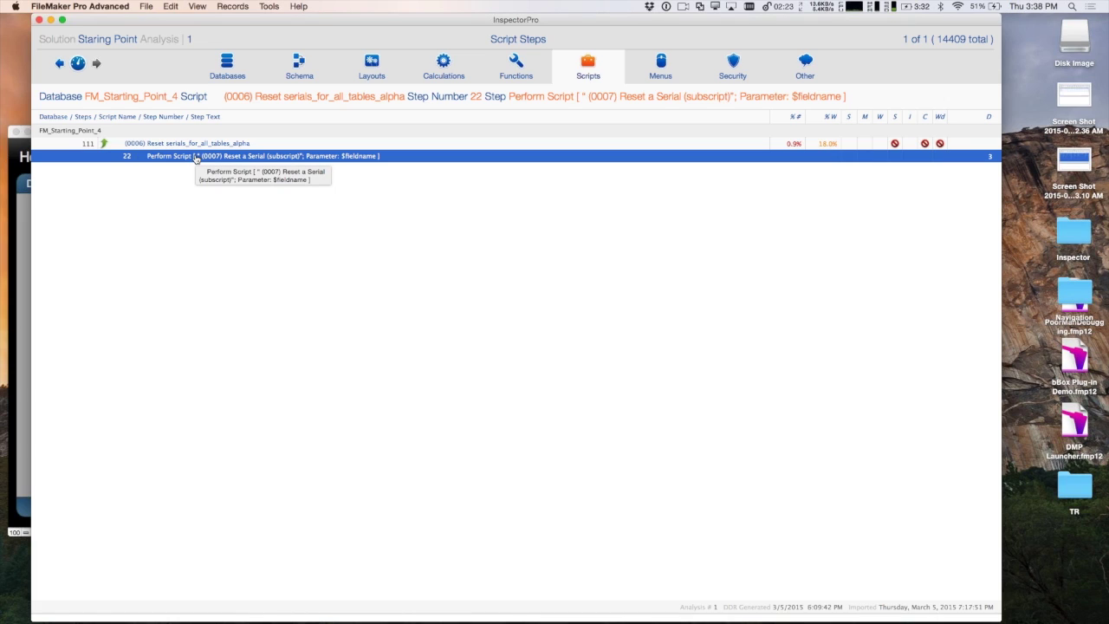
pyautogui.click(59, 64)
pyautogui.click(968, 258)
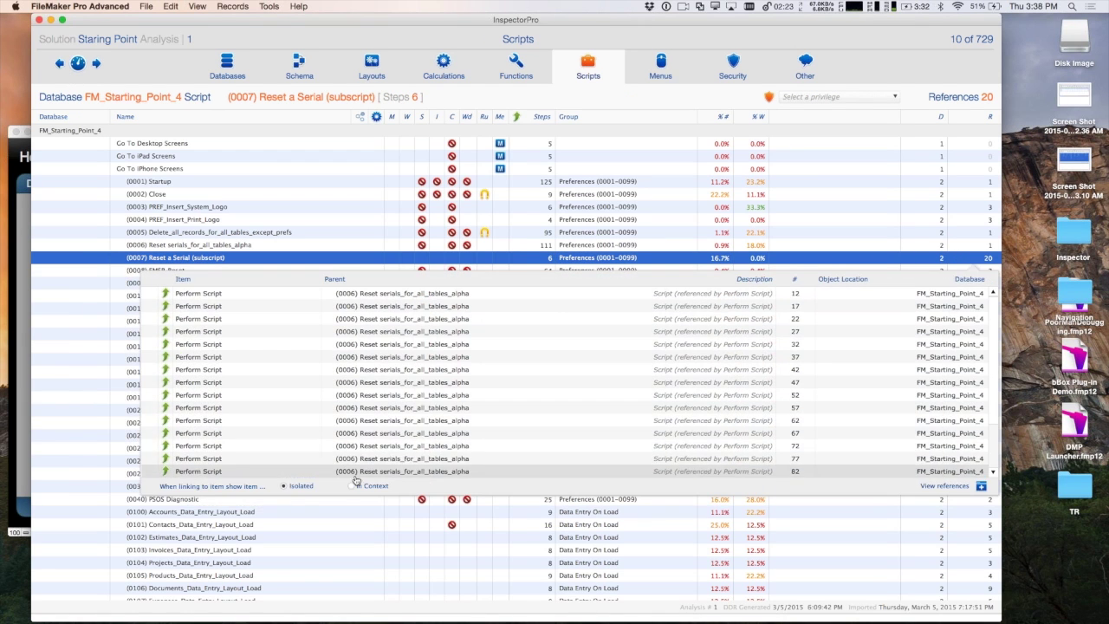
pyautogui.click(519, 318)
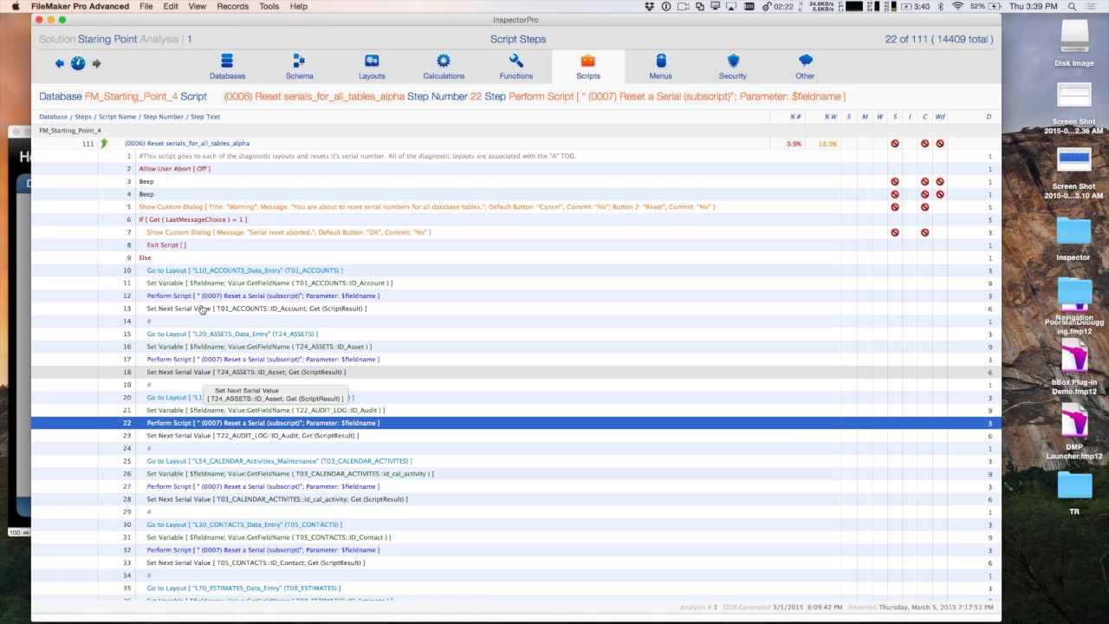
# List the script step types, select Perform Script on Server, and look through the list down to the Miscellaneous category
pyautogui.click(587, 67)
pyautogui.click(586, 64)
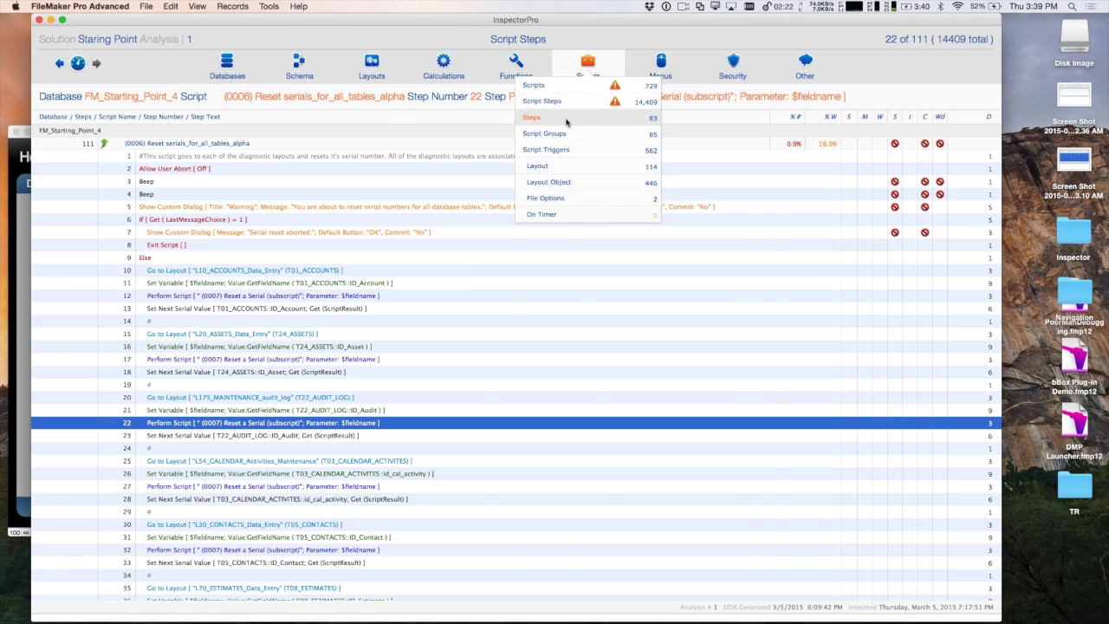
pyautogui.click(566, 122)
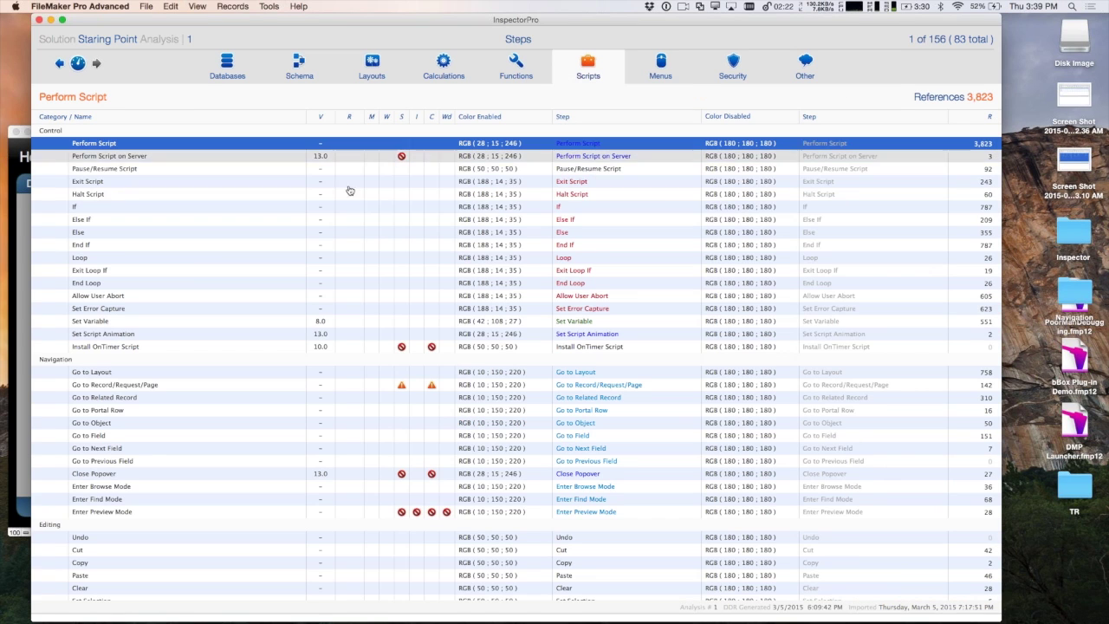
pyautogui.click(286, 160)
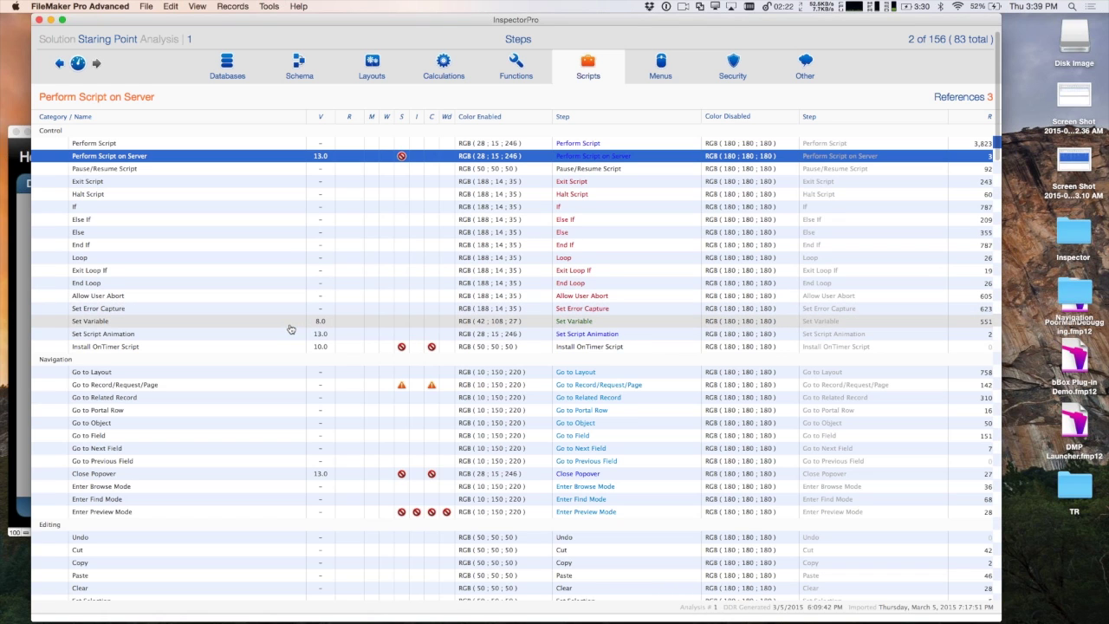
pyautogui.scroll(-20, 291, 328)
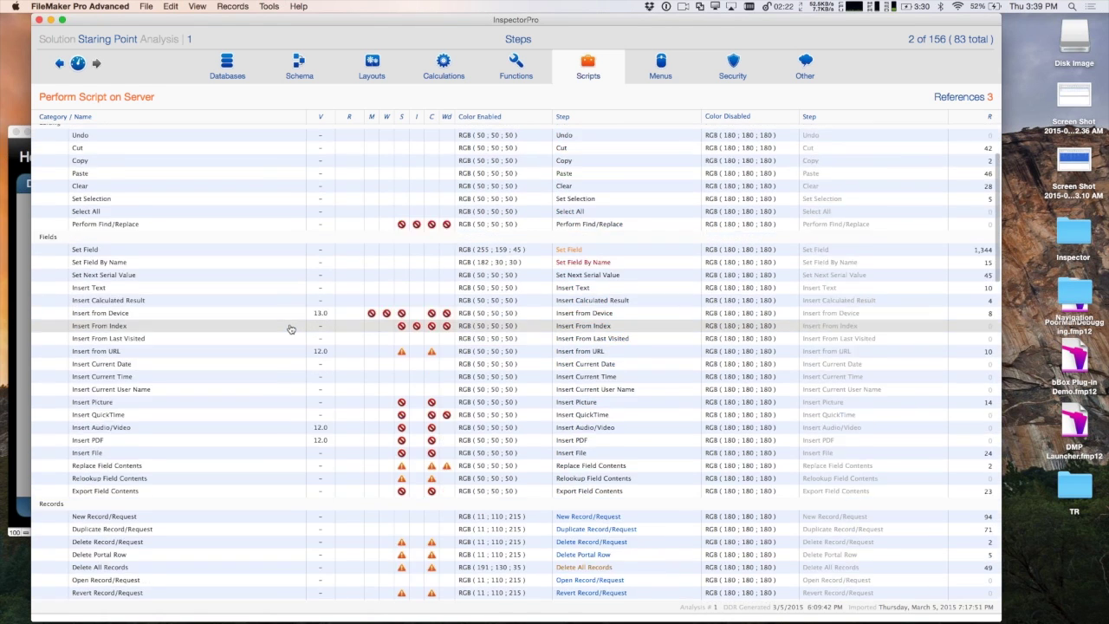
pyautogui.scroll(-20, 292, 329)
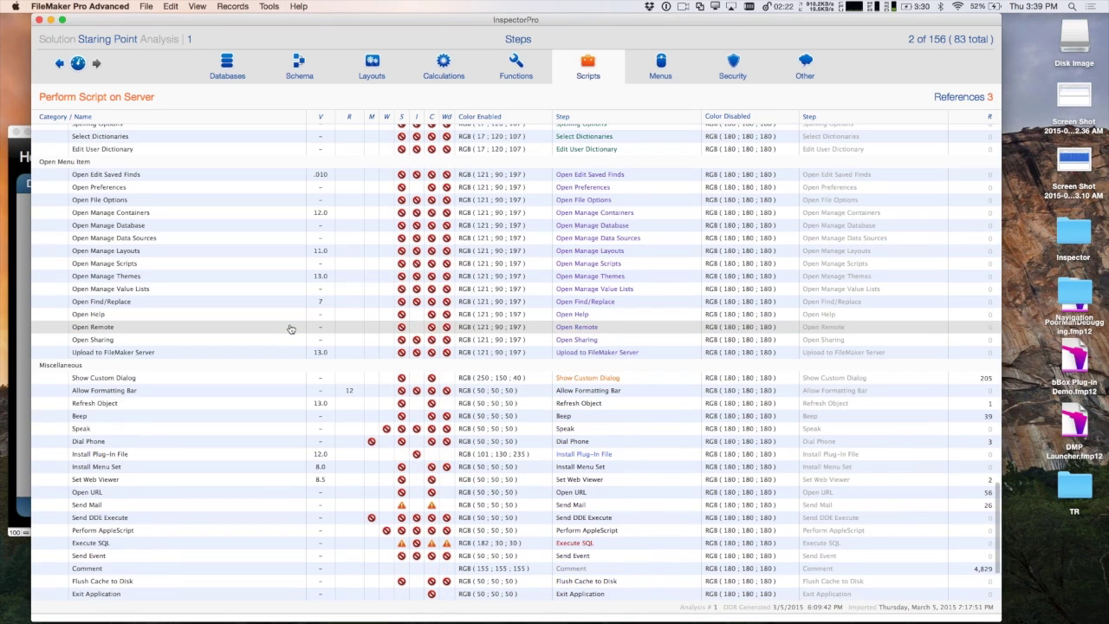
# Show the references to the Show Custom Dialog step in a separate window, move it aside and return to the step list
pyautogui.click(164, 378)
pyautogui.click(984, 379)
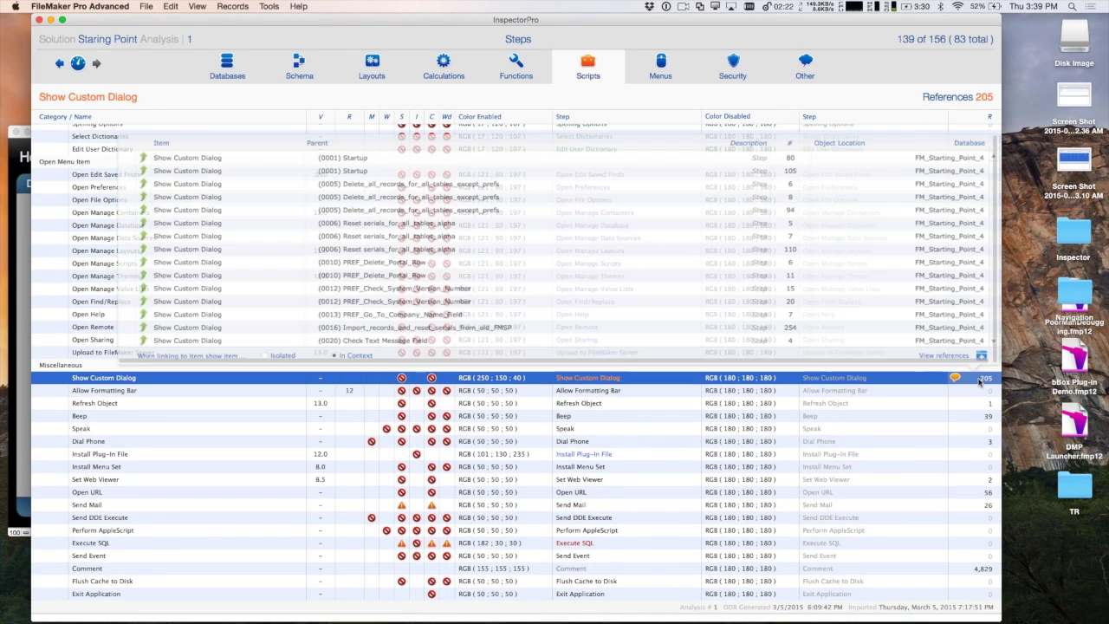
pyautogui.click(982, 356)
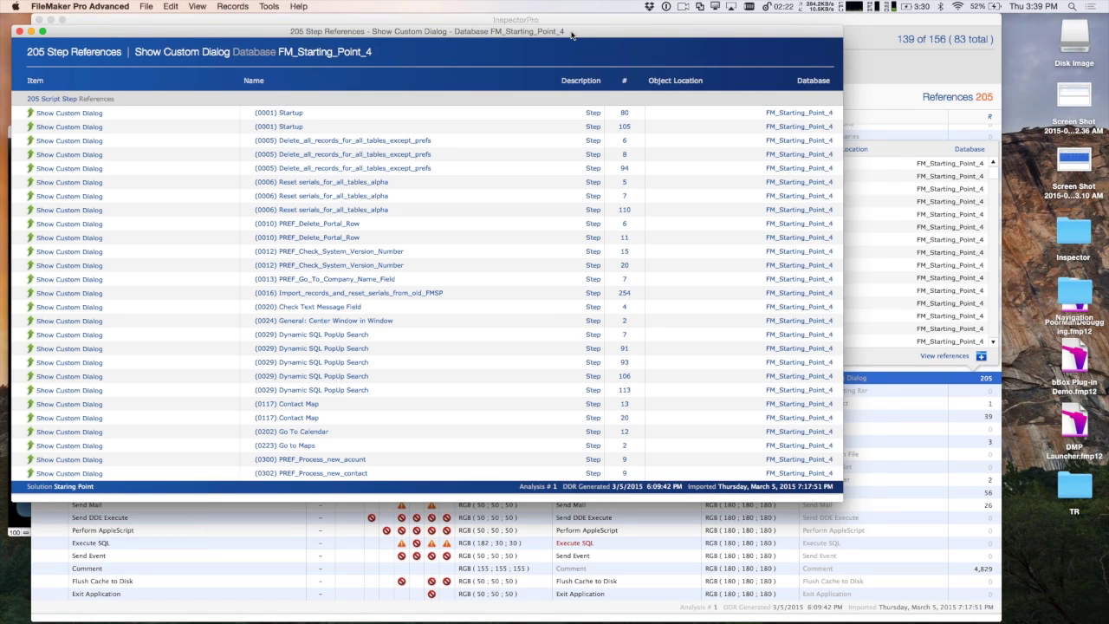
pyautogui.moveTo(572, 35); pyautogui.dragTo(780, 69)
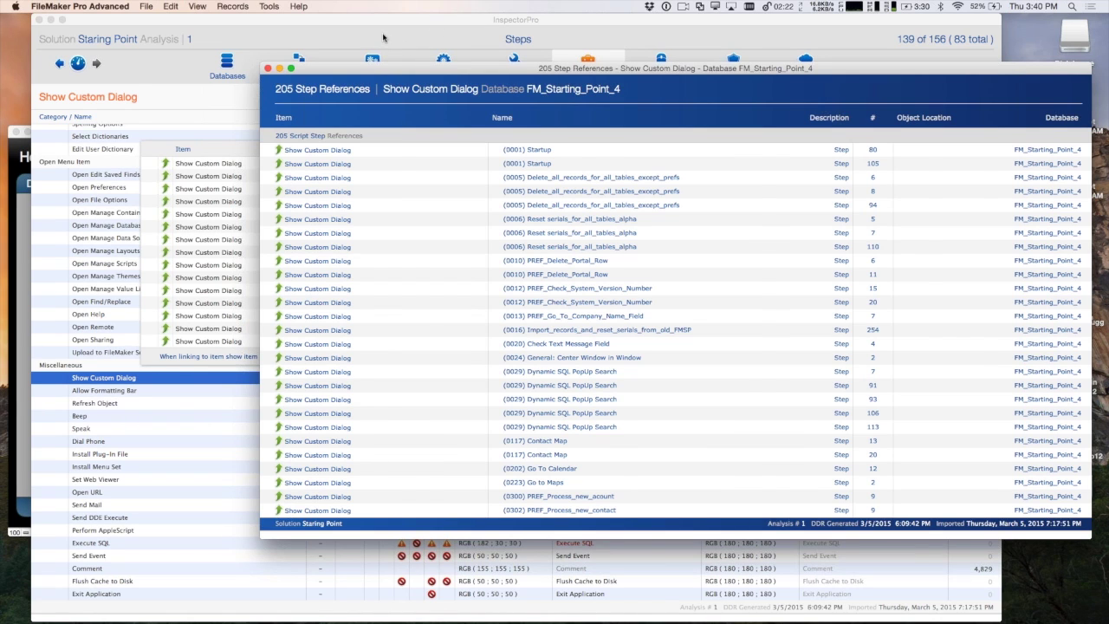
pyautogui.click(383, 37)
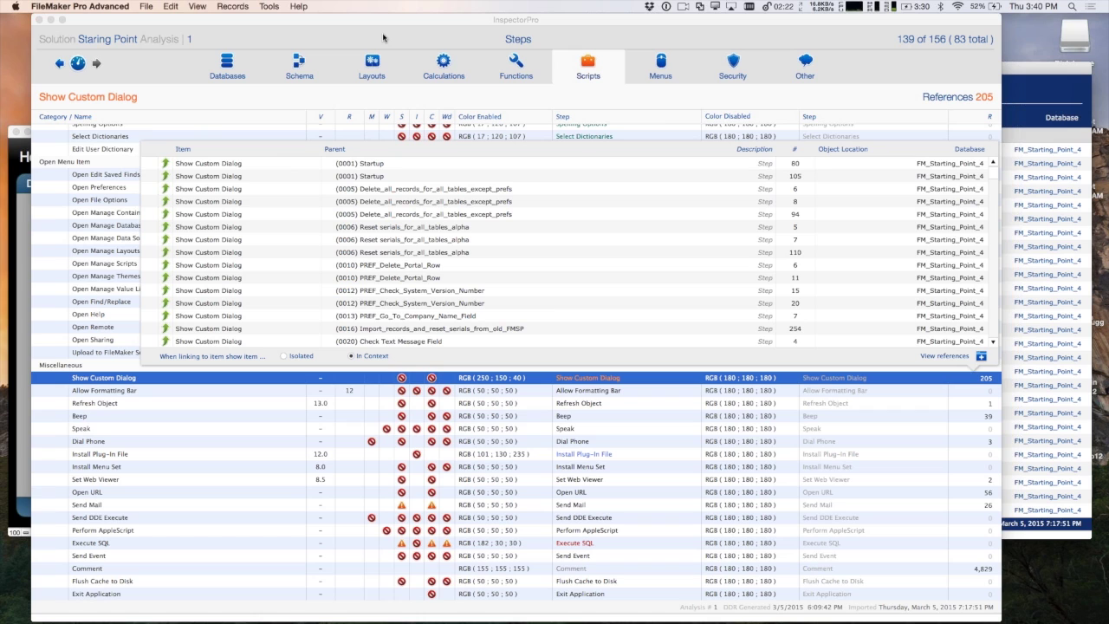
# Open the Languages list from the dashboard, select English, show the references to French and look through the remaining languages
pyautogui.click(75, 66)
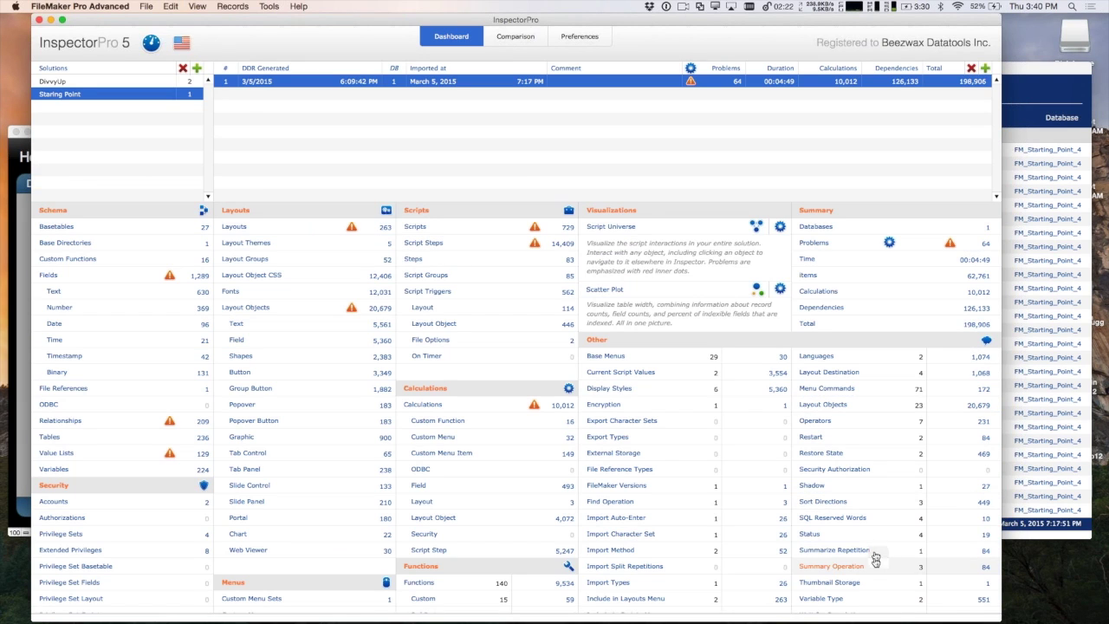
pyautogui.moveTo(915, 622)
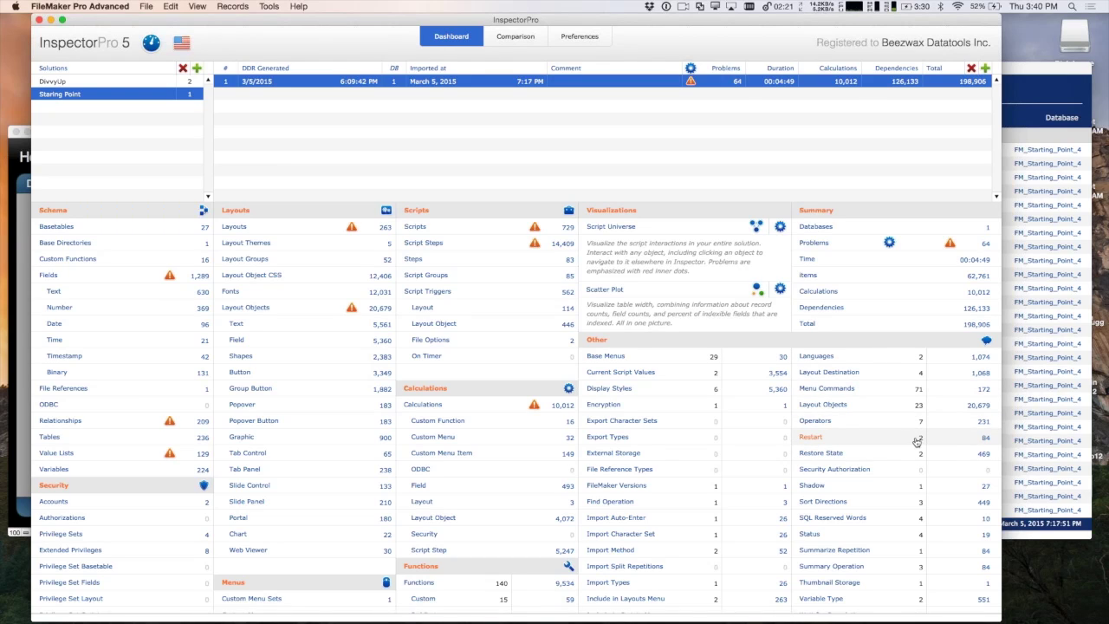
pyautogui.click(893, 359)
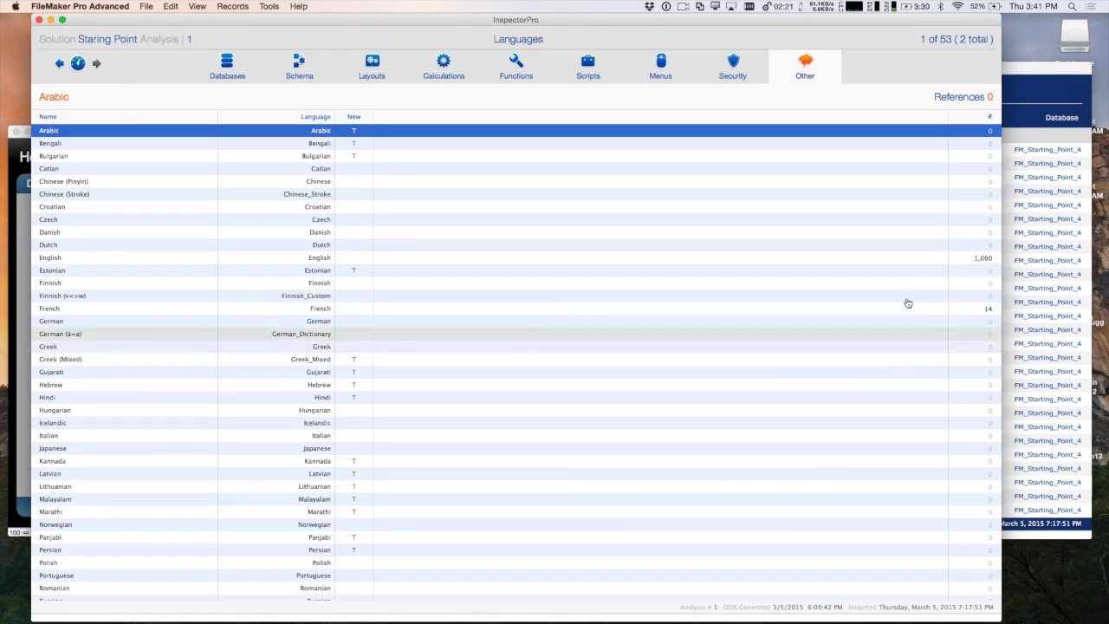
pyautogui.click(924, 257)
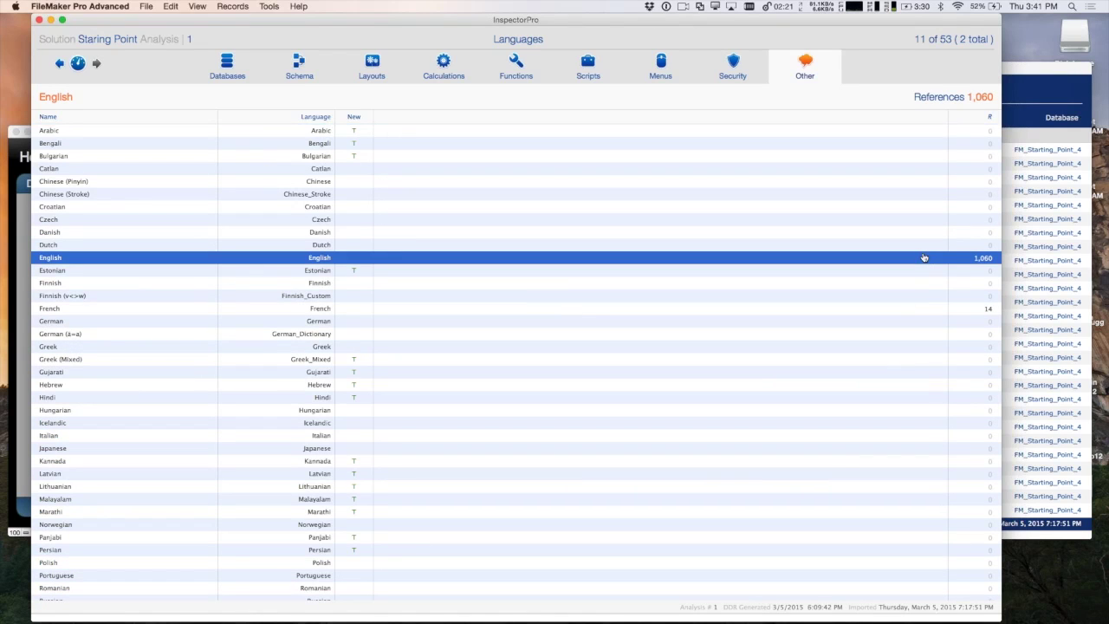
pyautogui.click(920, 312)
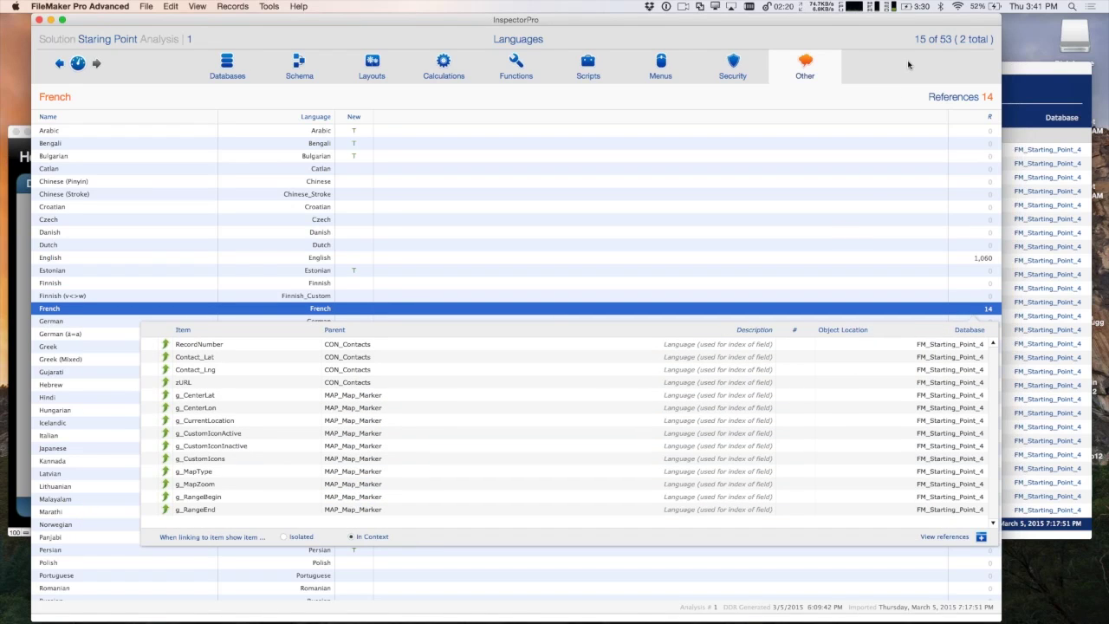
pyautogui.scroll(-5, 853, 274)
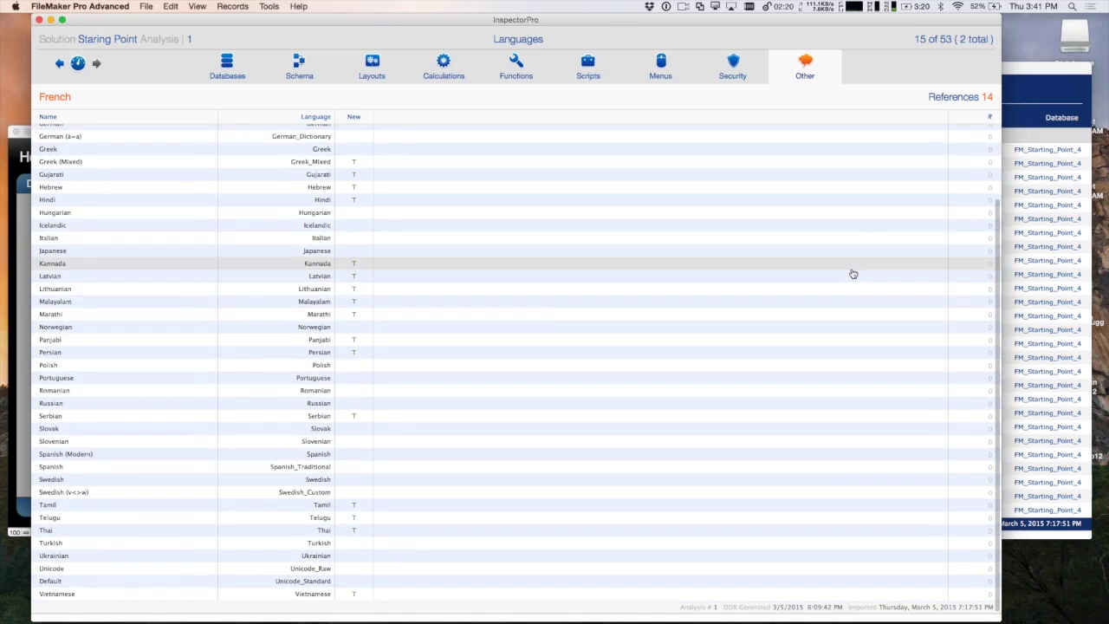
pyautogui.scroll(5, 853, 273)
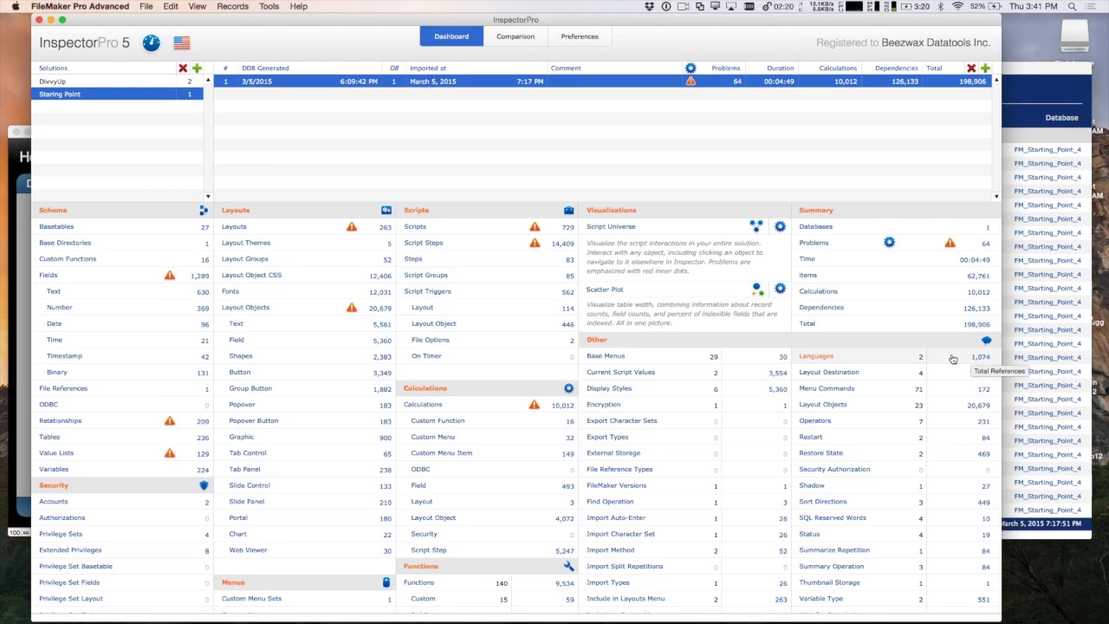
# List the Layout Destination options used in the solution and return to the dashboard
pyautogui.click(882, 374)
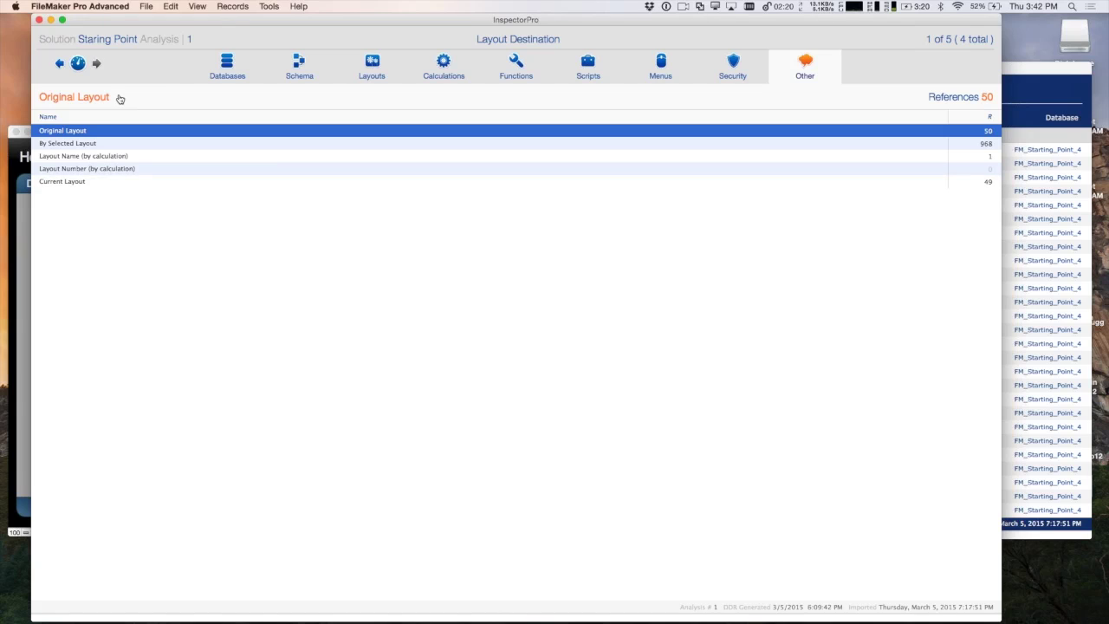
pyautogui.click(76, 61)
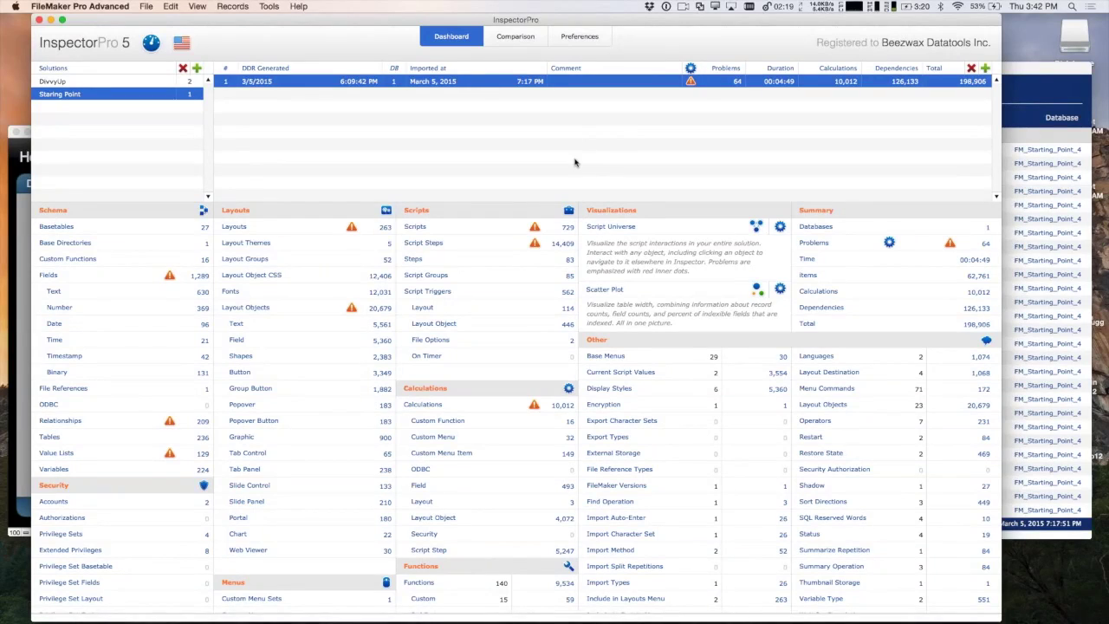
# Find the problem script (0733) CON_Followup_Find in the full script list and examine its script steps
pyautogui.click(509, 232)
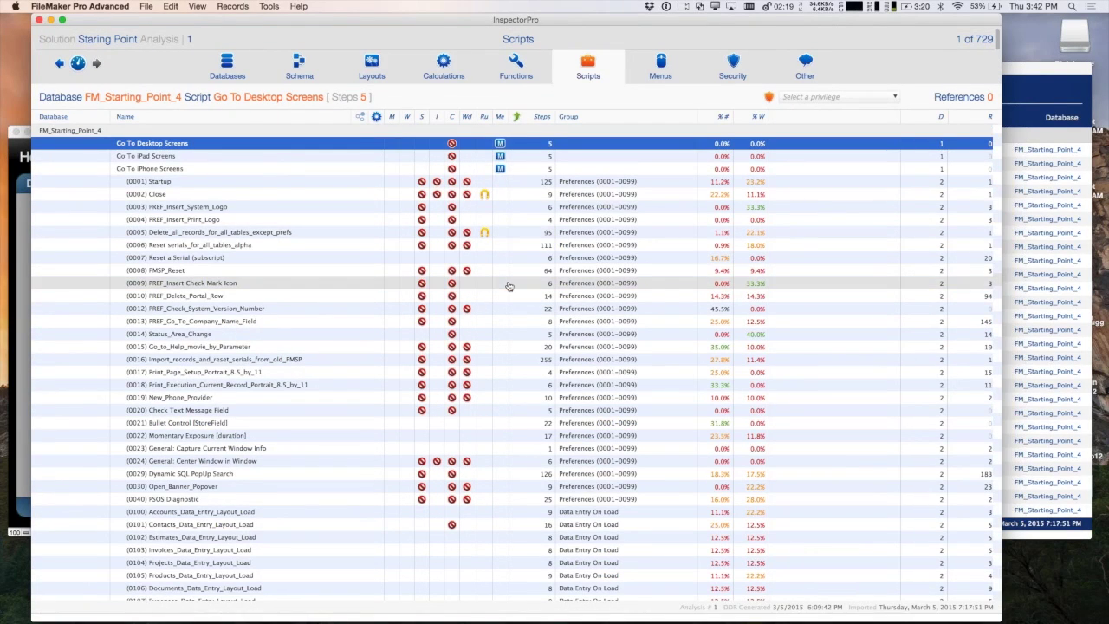
pyautogui.scroll(-15, 510, 260)
pyautogui.scroll(-20, 510, 285)
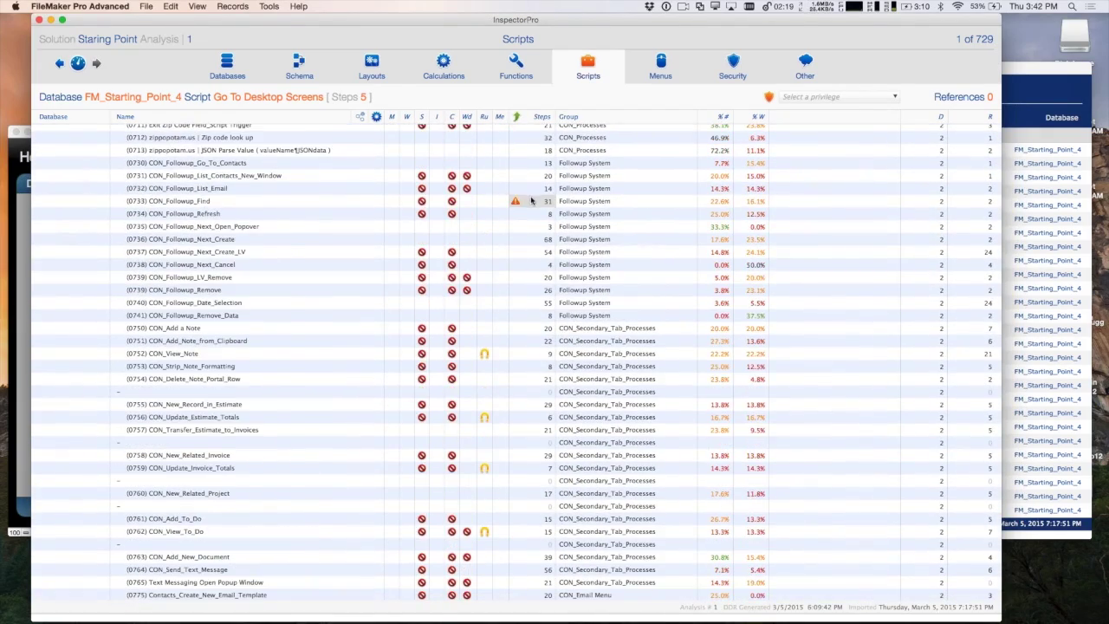
pyautogui.click(539, 203)
pyautogui.doubleClick(539, 202)
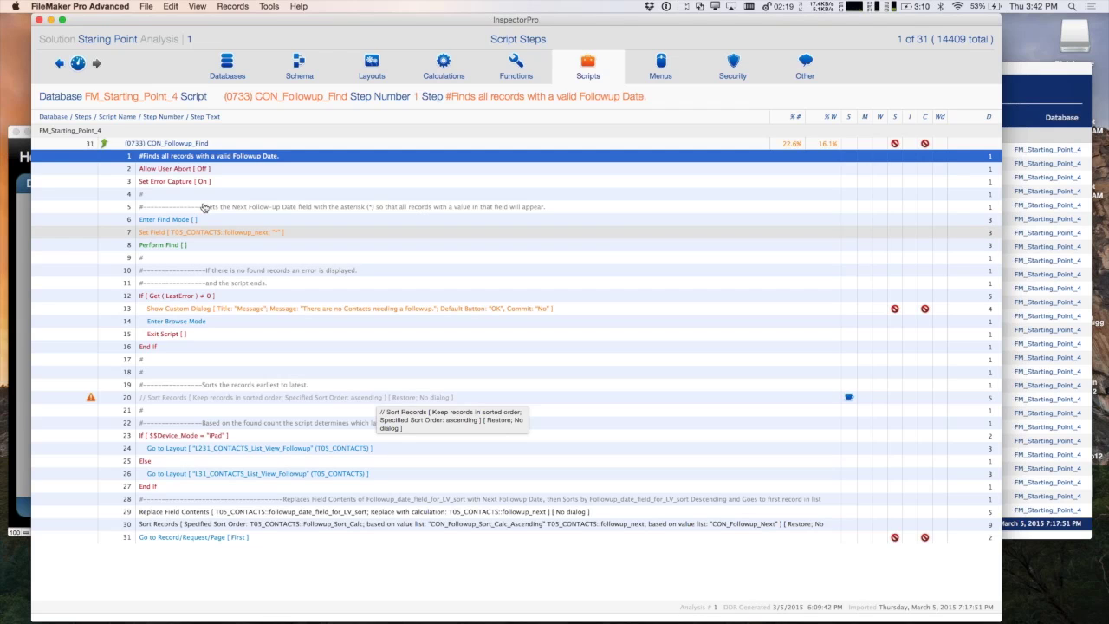
pyautogui.click(60, 65)
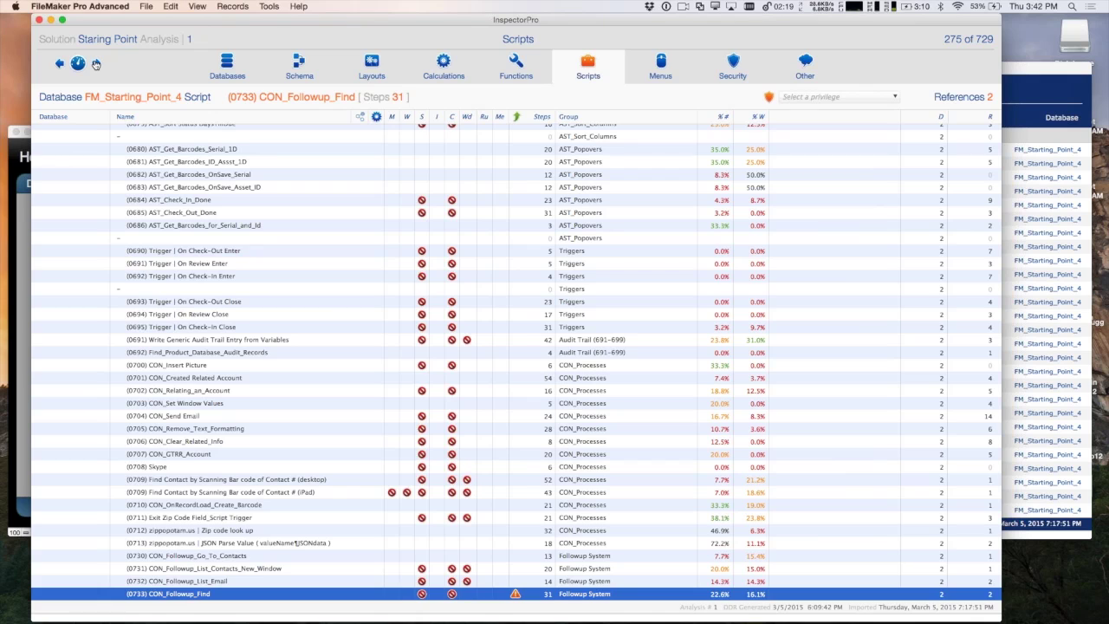
pyautogui.click(96, 64)
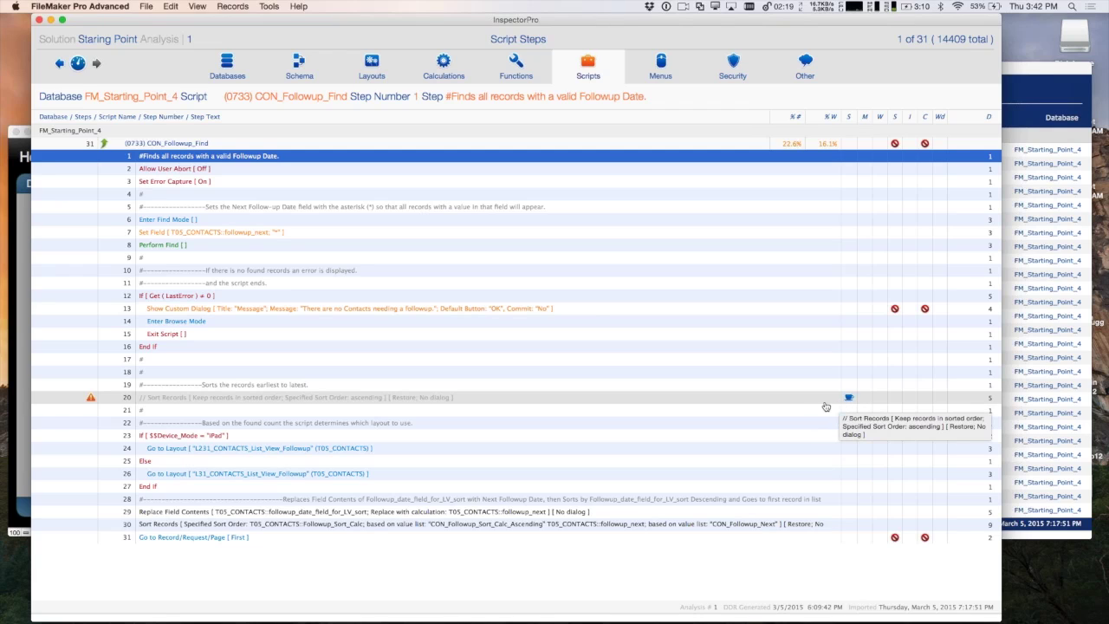
# Return to the dashboard and list only the scripts that have problems
pyautogui.click(77, 68)
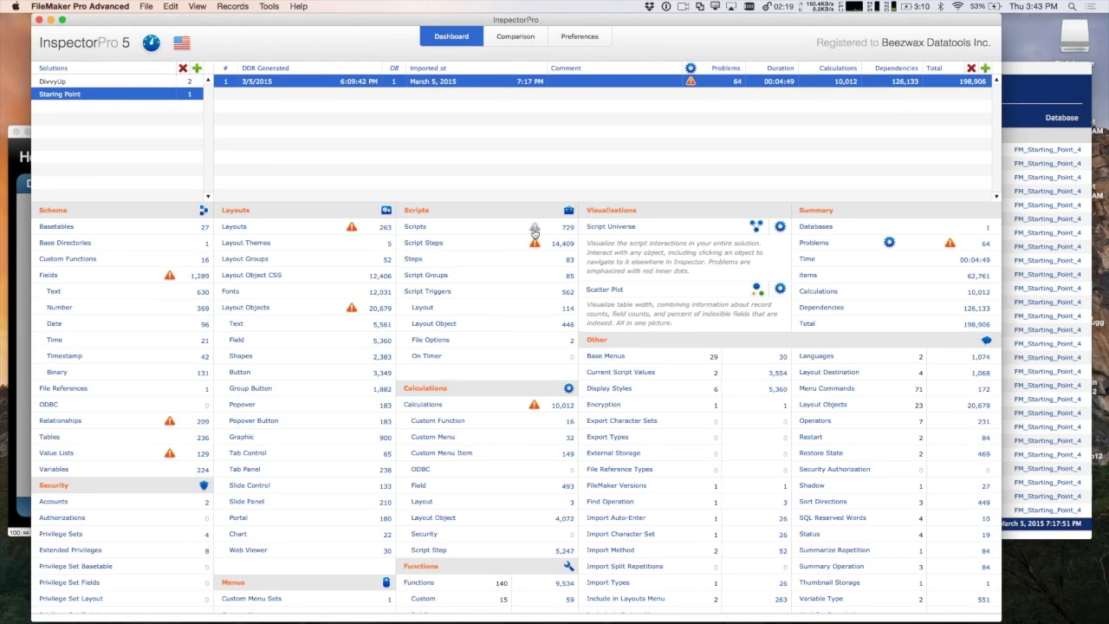
pyautogui.click(534, 230)
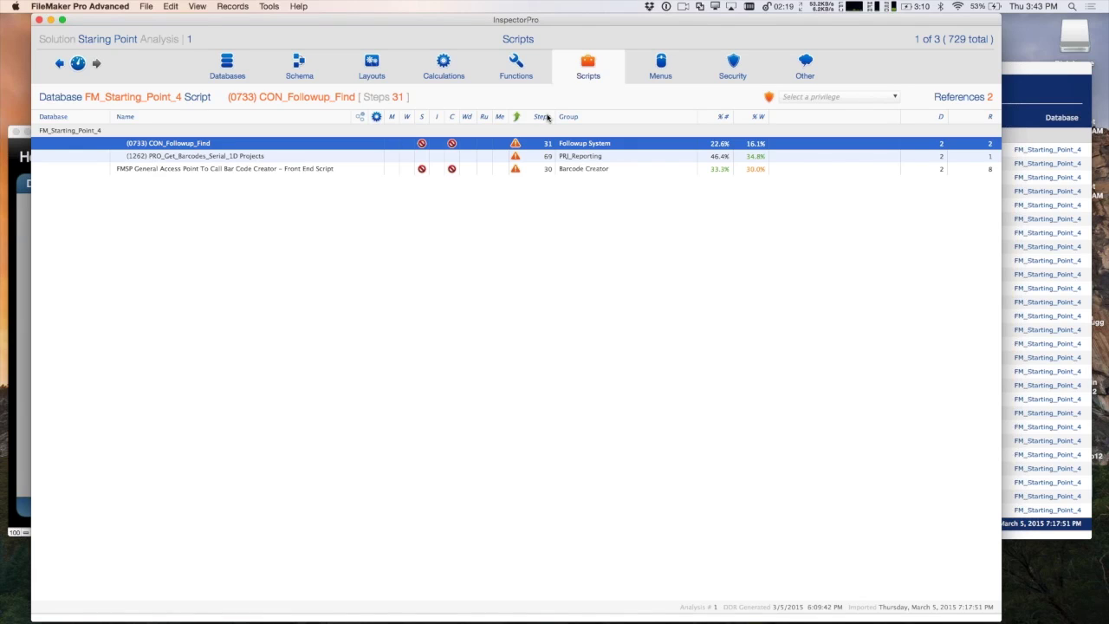
# Look through the steps of (0733) CON_Followup_Find, return to the problem scripts and select flagged step 34 in (1262) PRO_Get_Barcodes_Serial_1D Projects
pyautogui.click(546, 143)
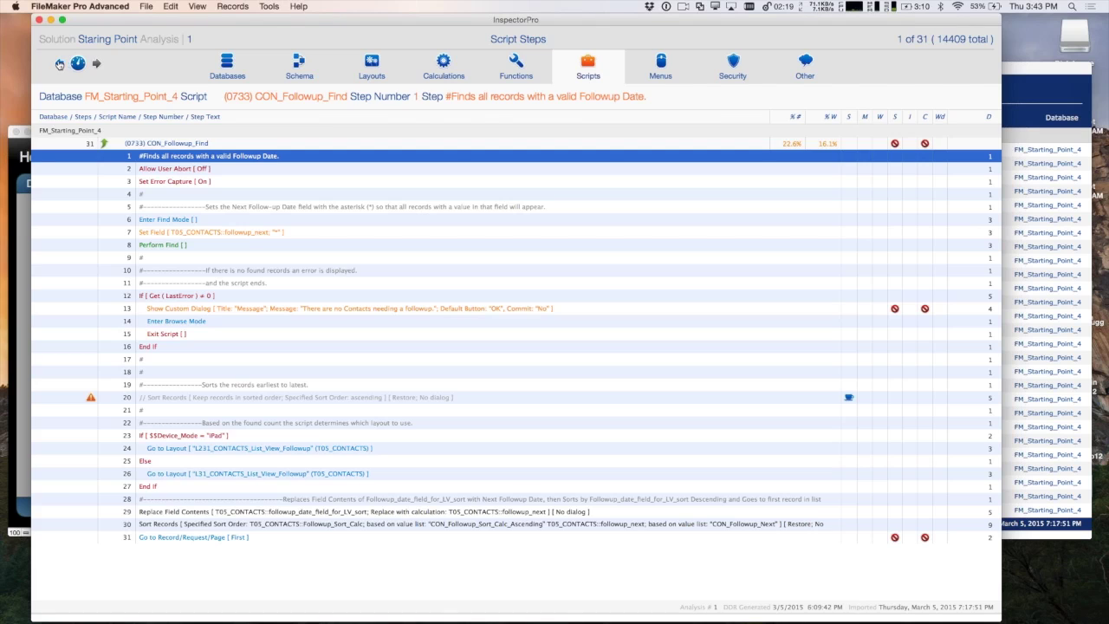
pyautogui.click(59, 64)
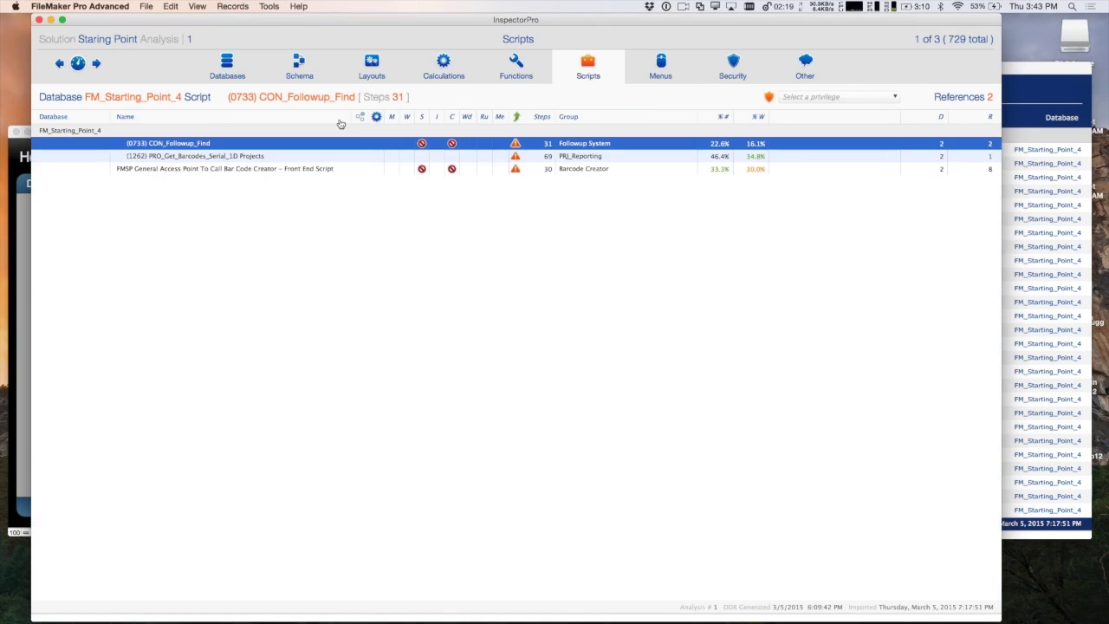
pyautogui.click(544, 156)
pyautogui.scroll(-8, 525, 339)
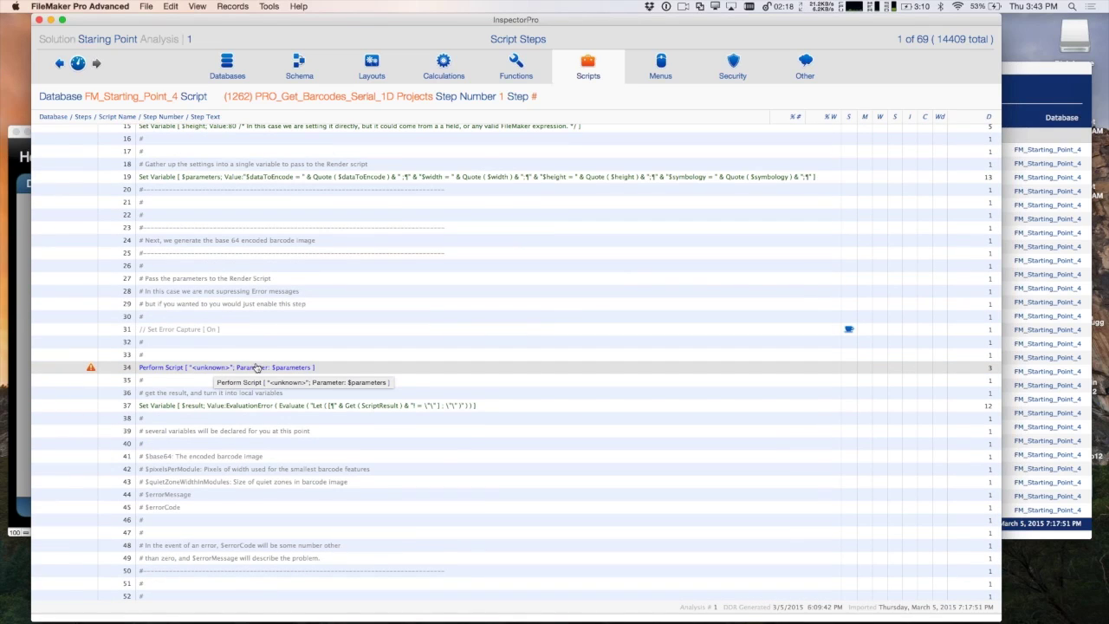
pyautogui.click(341, 369)
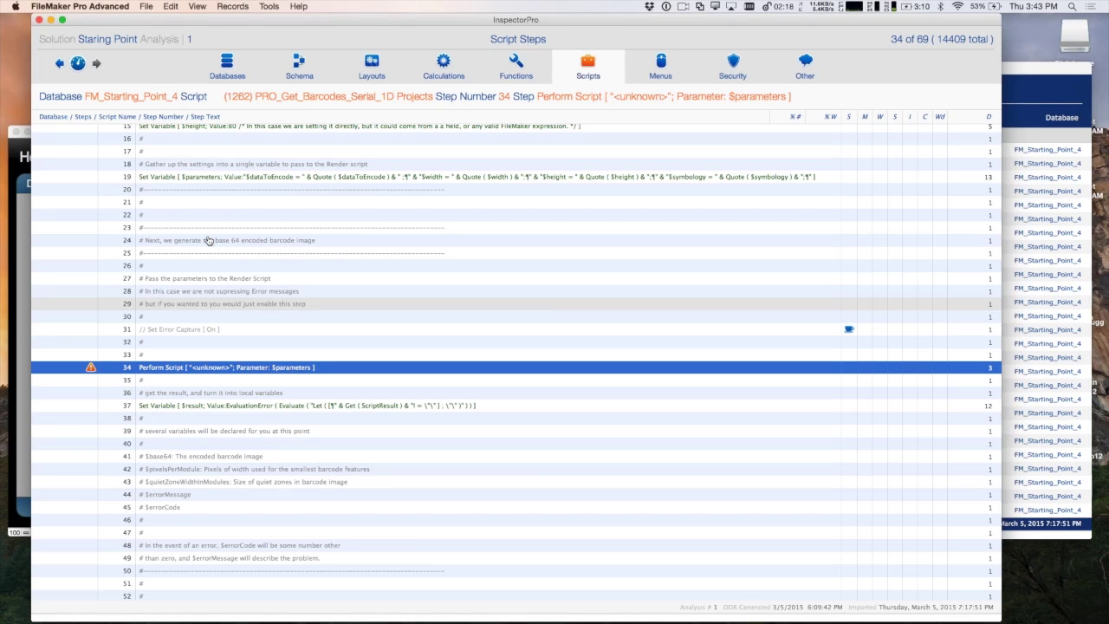
# Switch to the FM_Starting_Point_4 file, open script 1262 for editing and locate its Perform Script step with the unknown script reference
pyautogui.click(27, 185)
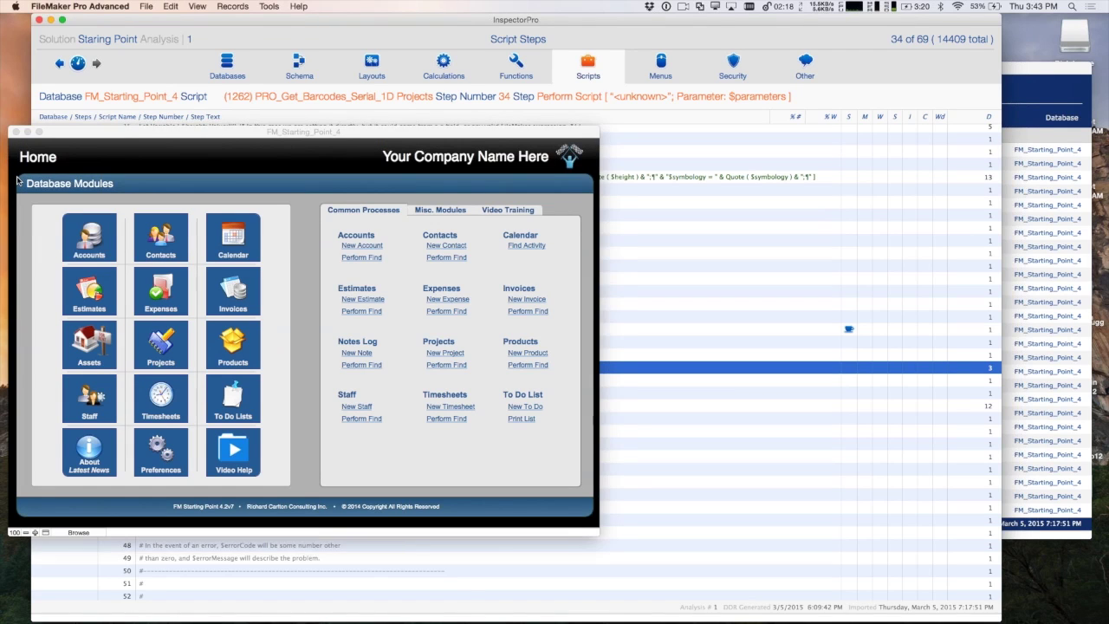
pyautogui.press('super+shift+s')
pyautogui.write('12')
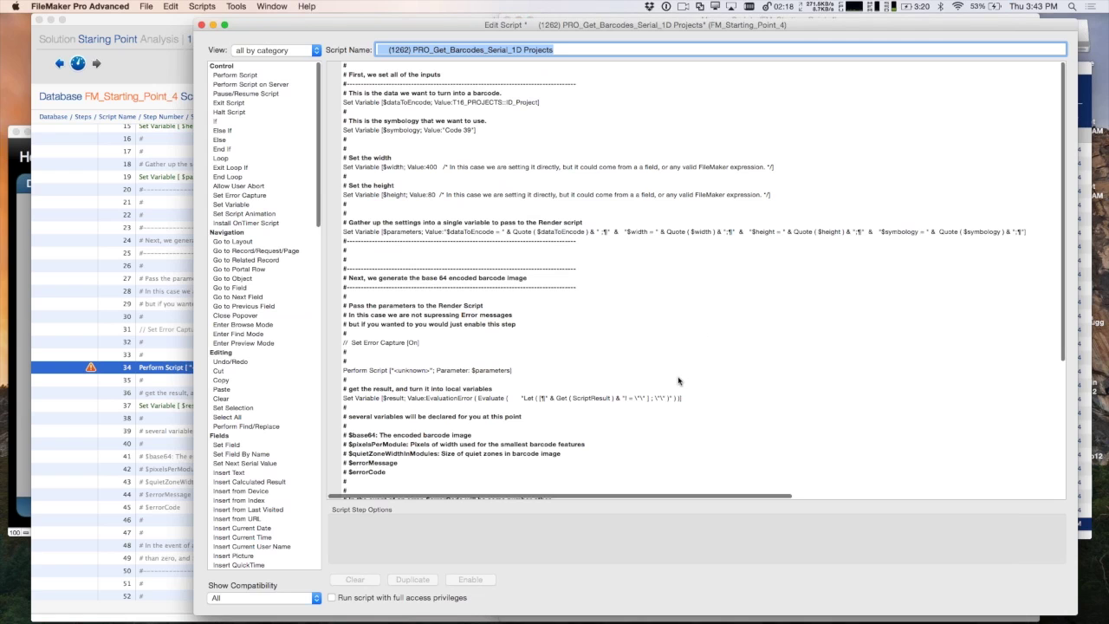
pyautogui.scroll(-3, 678, 381)
pyautogui.click(486, 311)
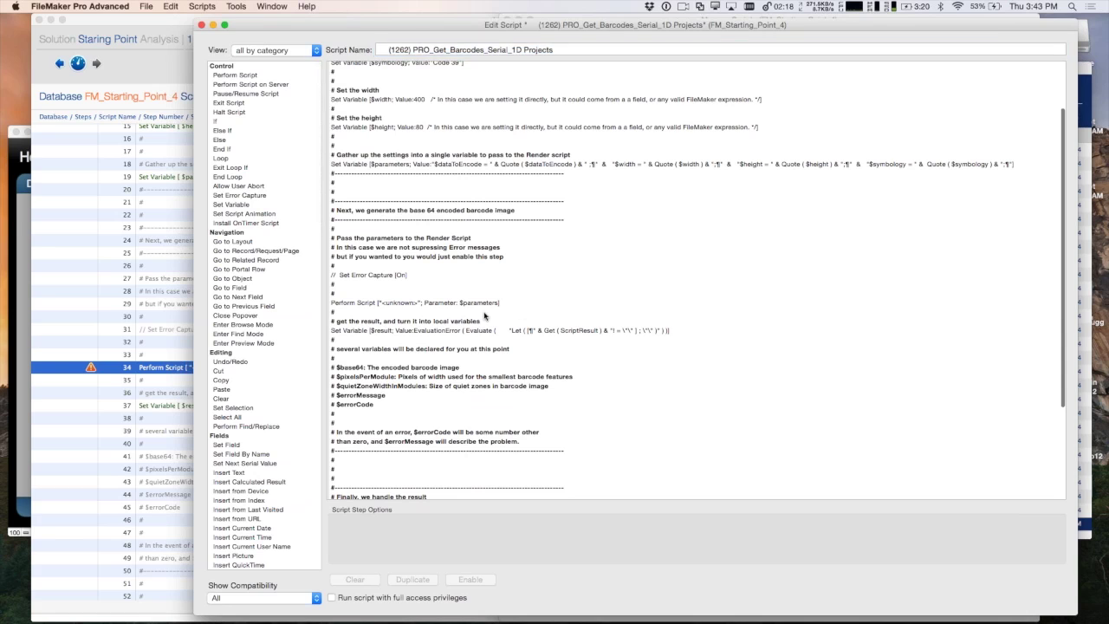
pyautogui.click(485, 302)
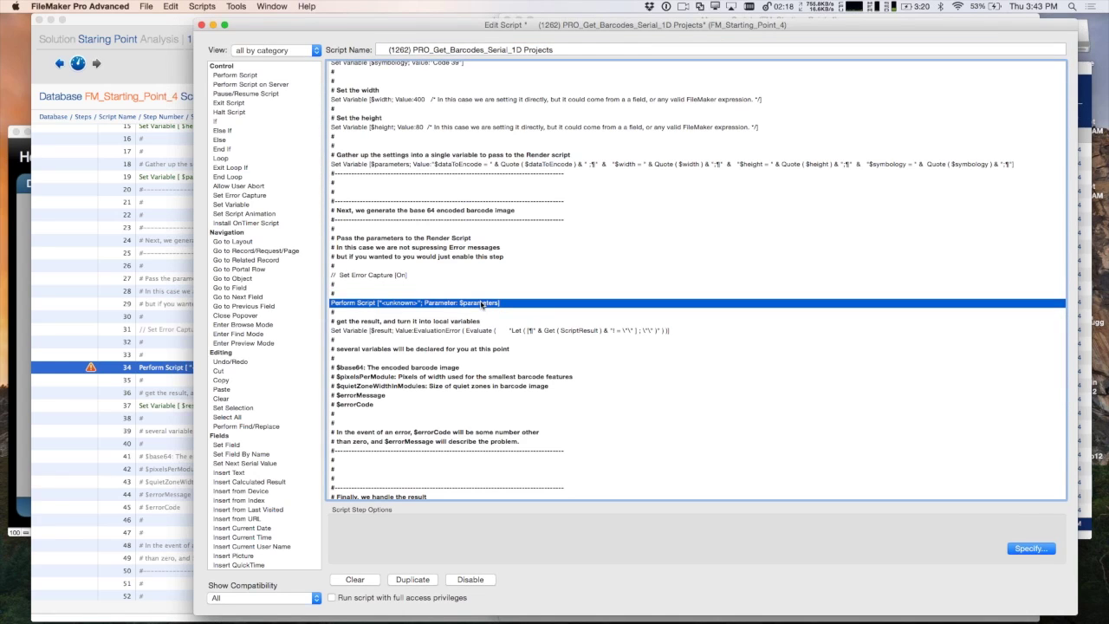
pyautogui.moveTo(348, 303); pyautogui.dragTo(423, 229)
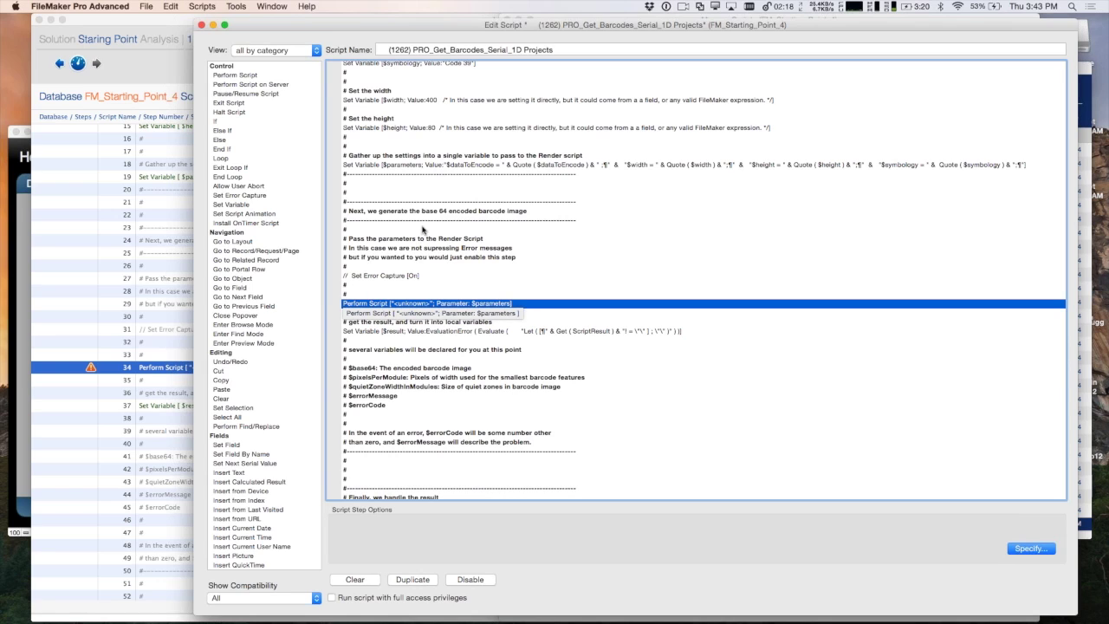
# Save script 1262 and close both its editor and the script management window
pyautogui.press('super+s')
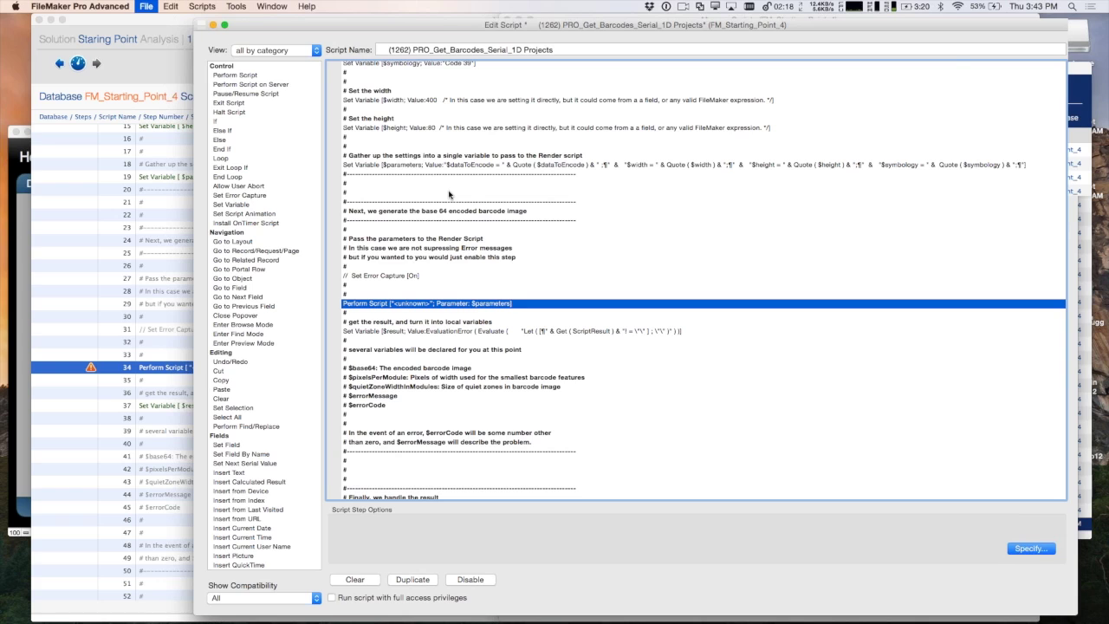
pyautogui.press('super+w')
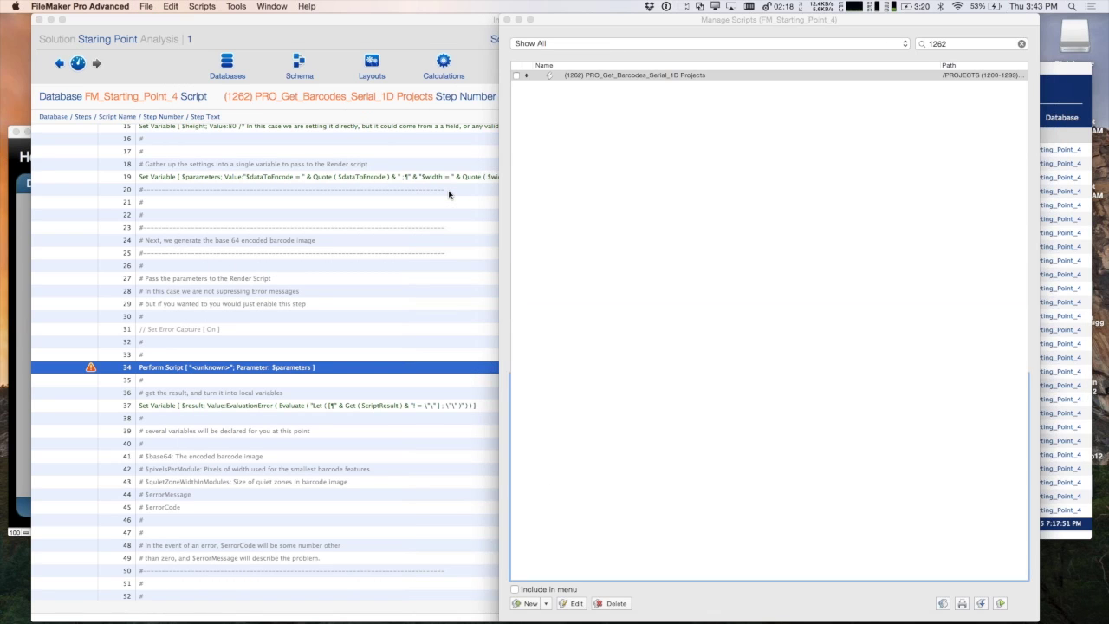
pyautogui.press('super+w')
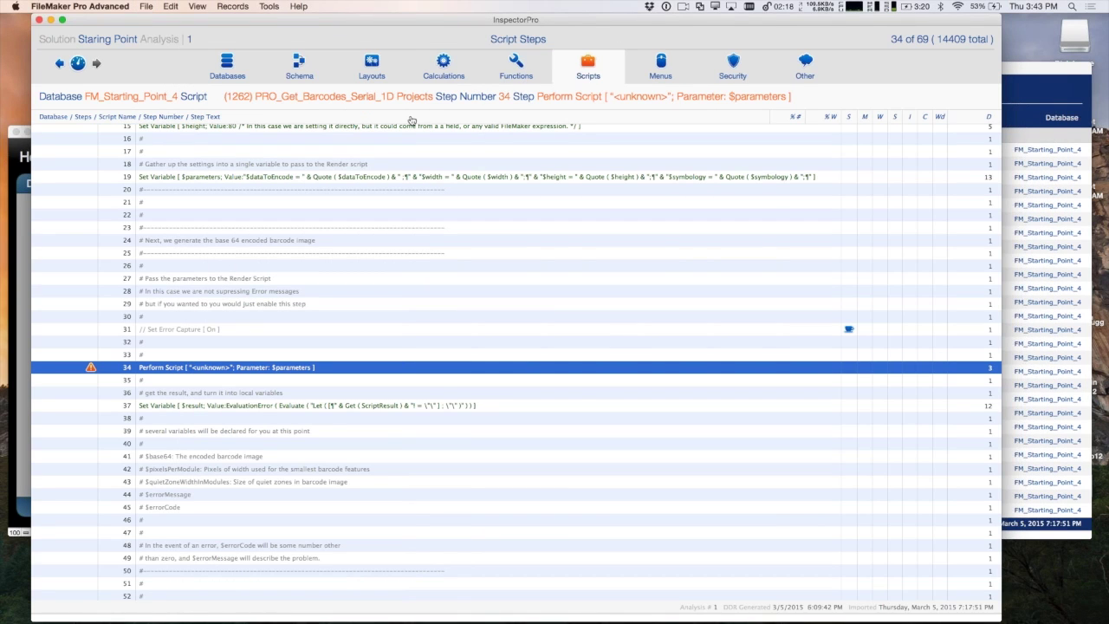
# Return to the dashboard, open the Scatter Plot visualization and inspect the details of the SQL_Portal table's large point
pyautogui.click(79, 64)
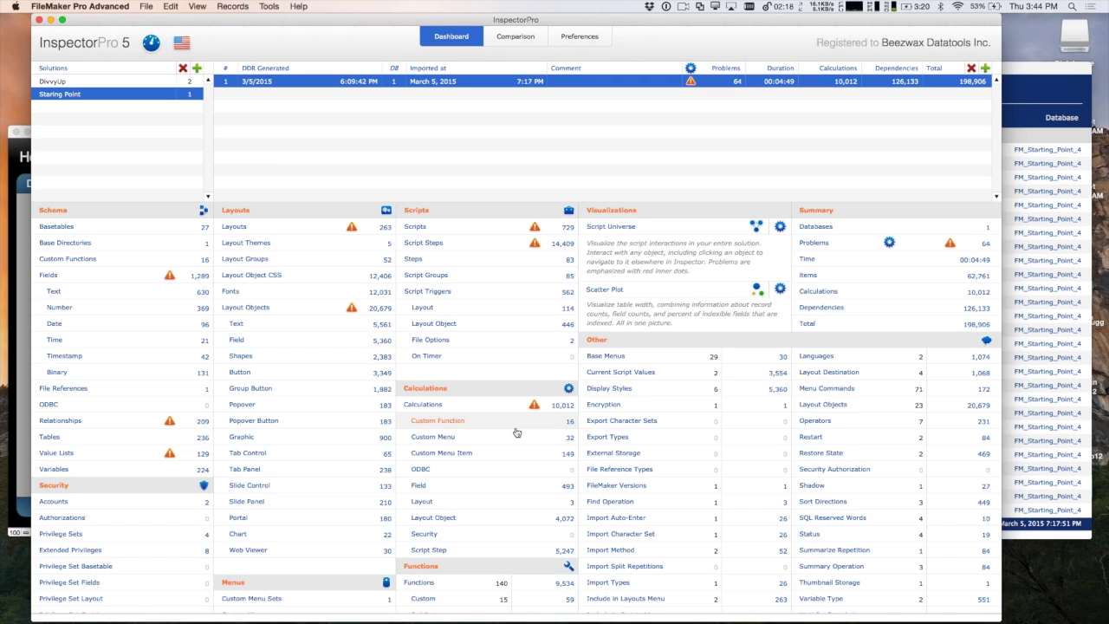
pyautogui.click(757, 289)
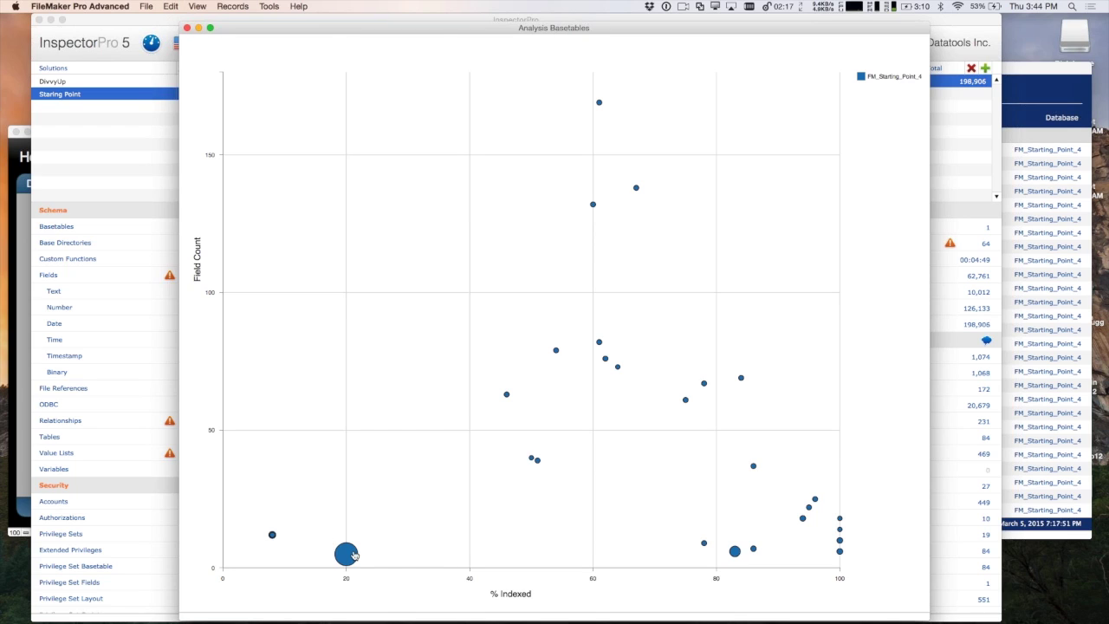
pyautogui.moveTo(353, 553)
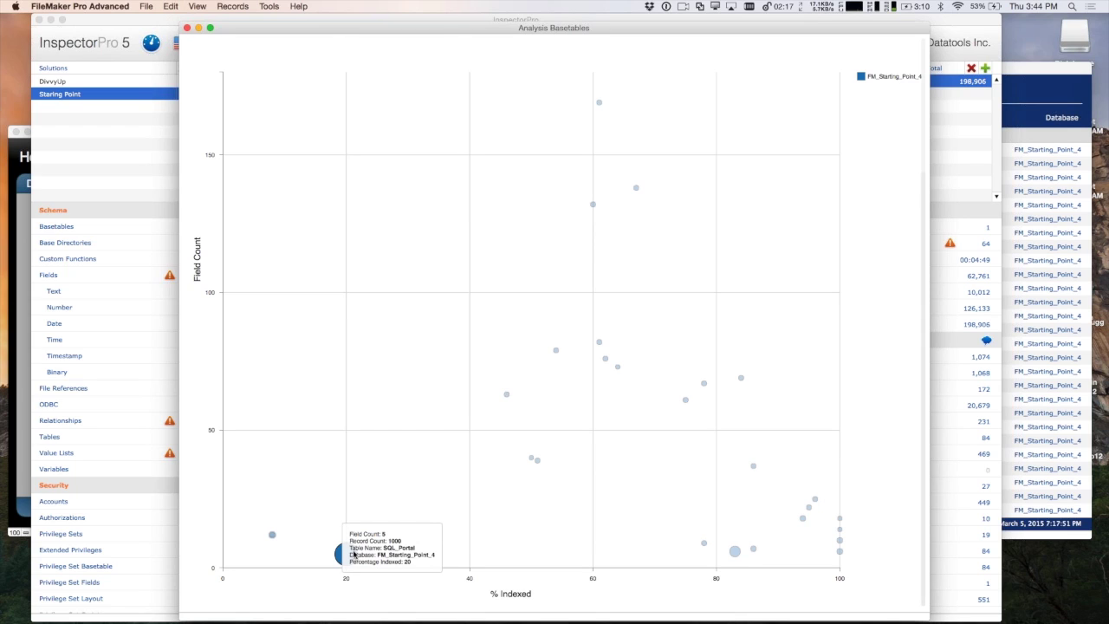
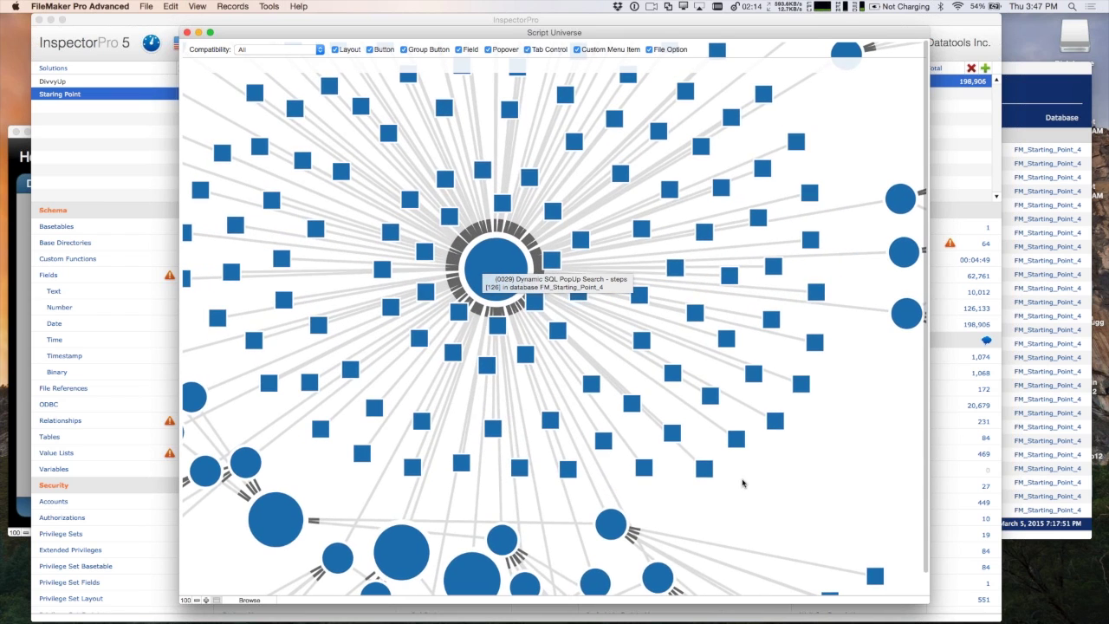
# Examine the script clusters in the Script Universe around (0029) Dynamic SQL PopUp Search and the red-marked triangle object
pyautogui.scroll(-1, 742, 483)
pyautogui.moveTo(564, 330)
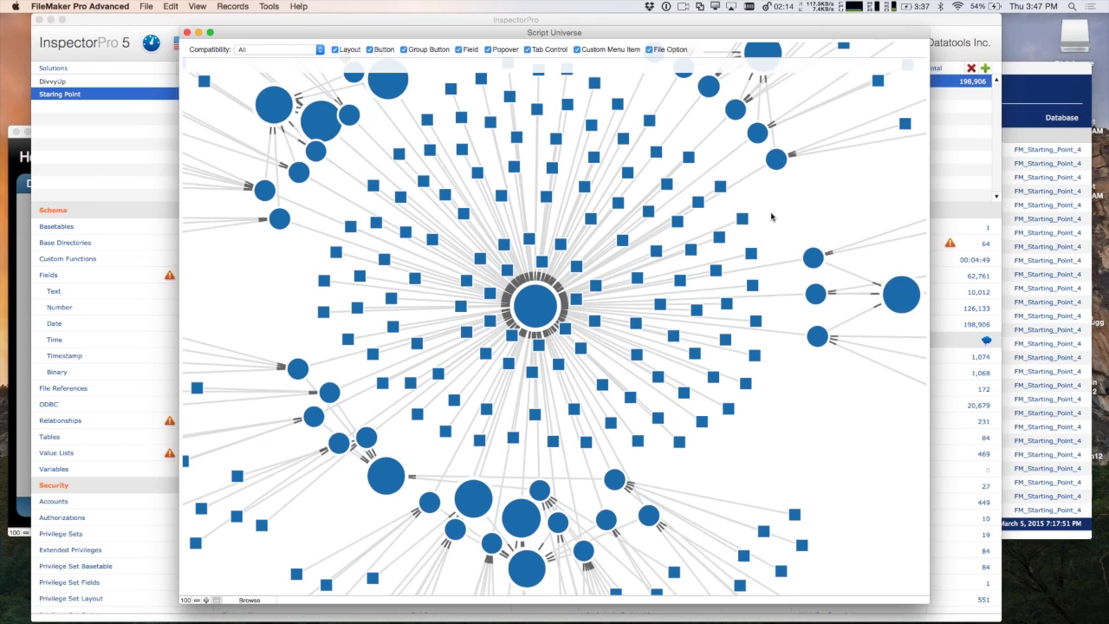
pyautogui.scroll(-5, 771, 217)
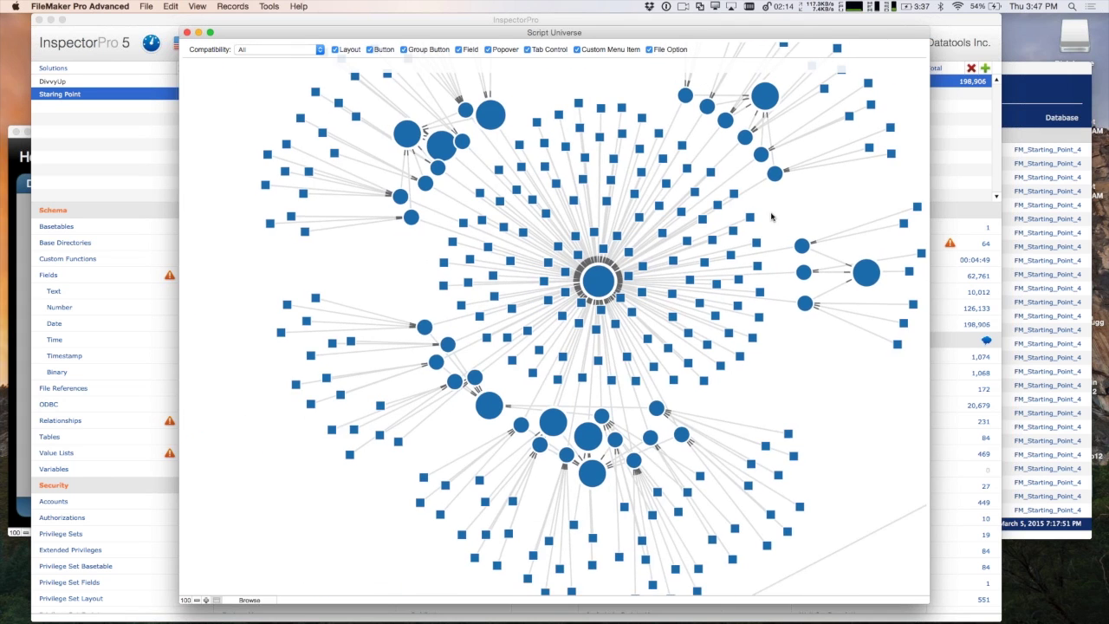
pyautogui.scroll(-3, 771, 217)
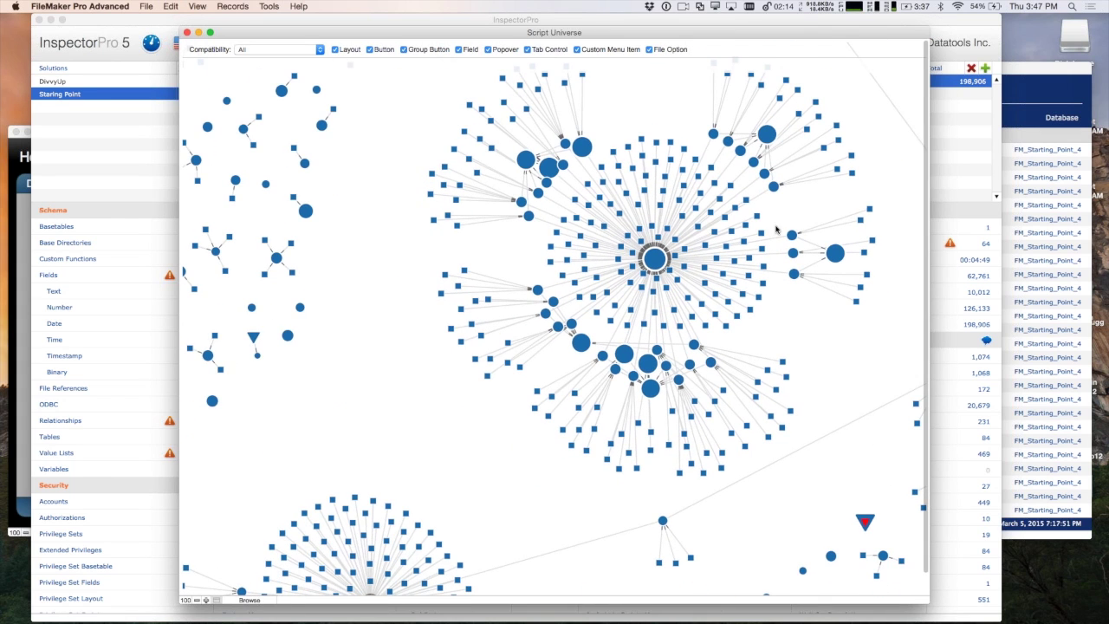
pyautogui.scroll(-1, 839, 391)
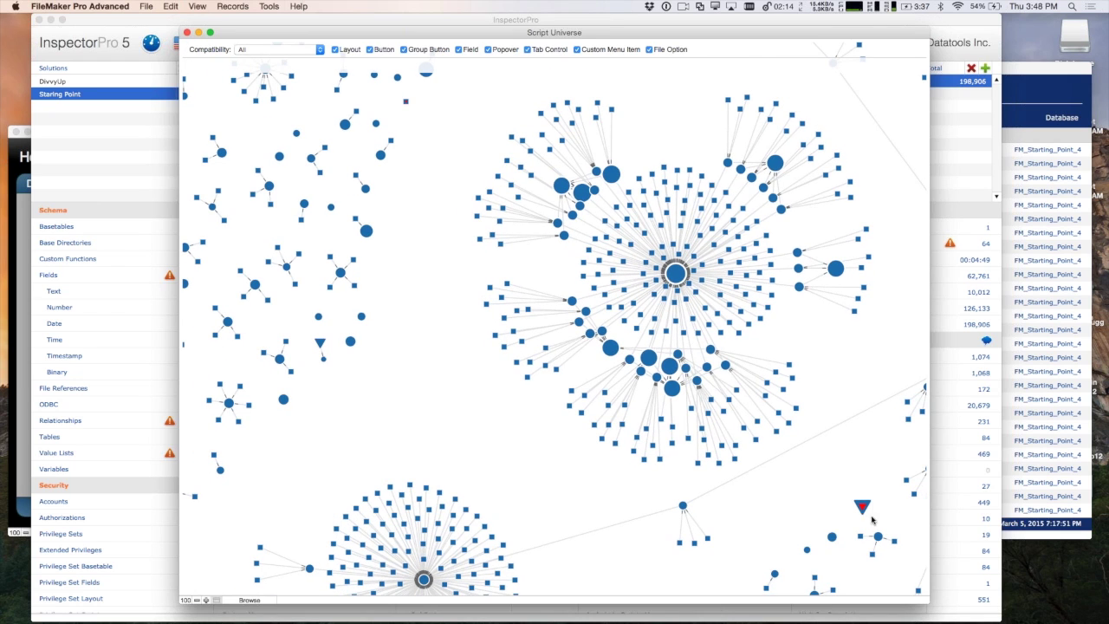
pyautogui.moveTo(864, 510)
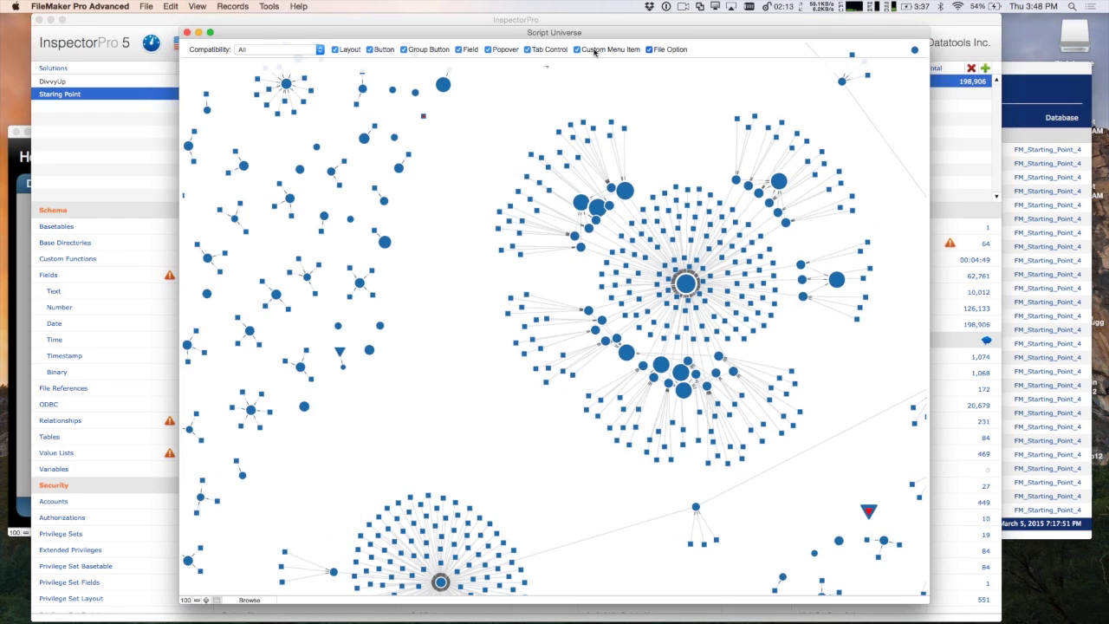
# Hide the Layout, Button, Group Button, Field, Popover, Tab Control, Custom Menu Item and File Option objects in the Script Universe
pyautogui.click(649, 50)
pyautogui.click(577, 50)
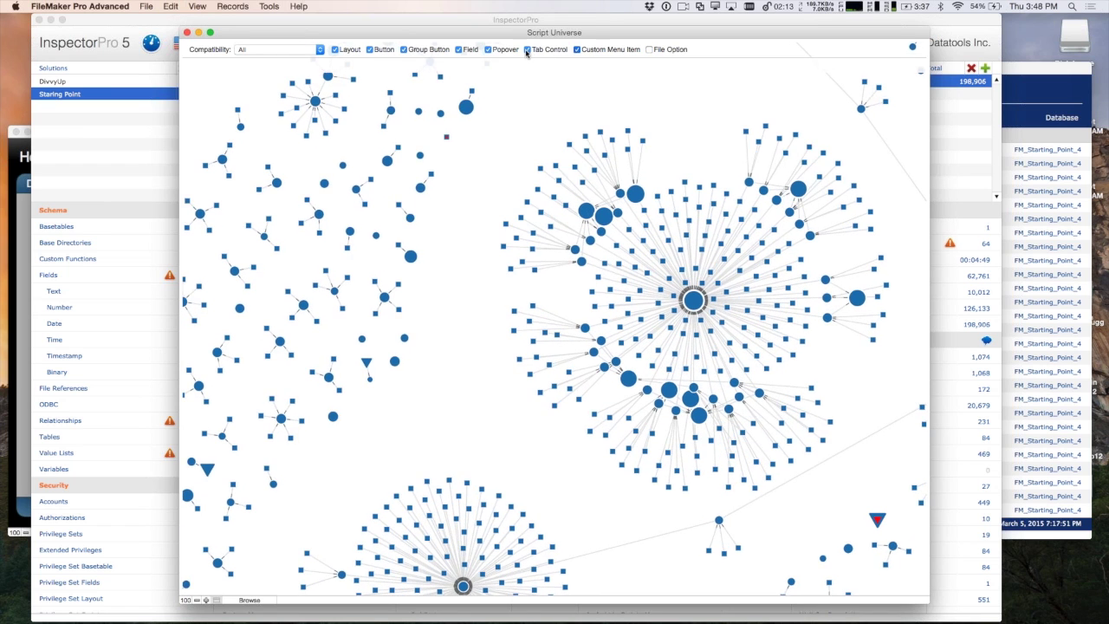
pyautogui.click(488, 51)
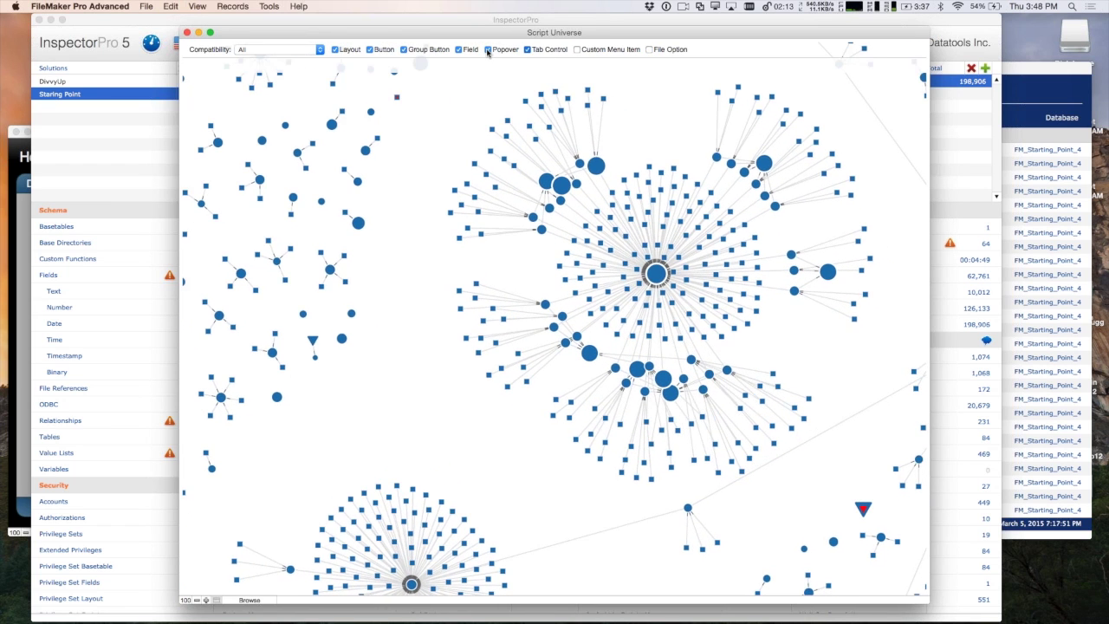
pyautogui.click(528, 50)
pyautogui.click(488, 50)
pyautogui.click(488, 49)
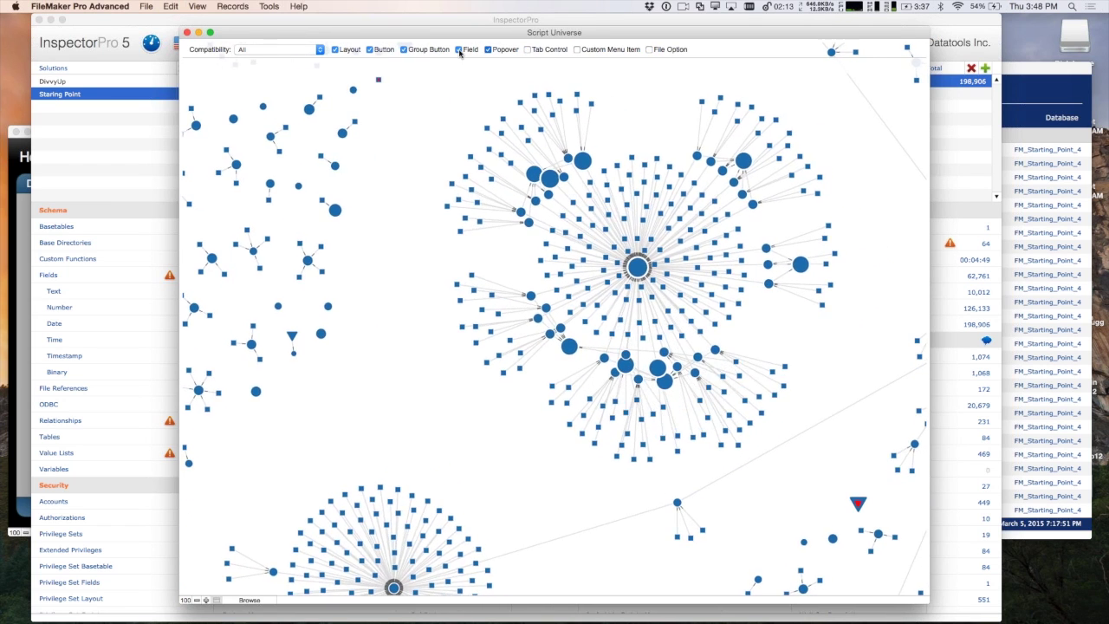
pyautogui.click(403, 49)
pyautogui.click(458, 49)
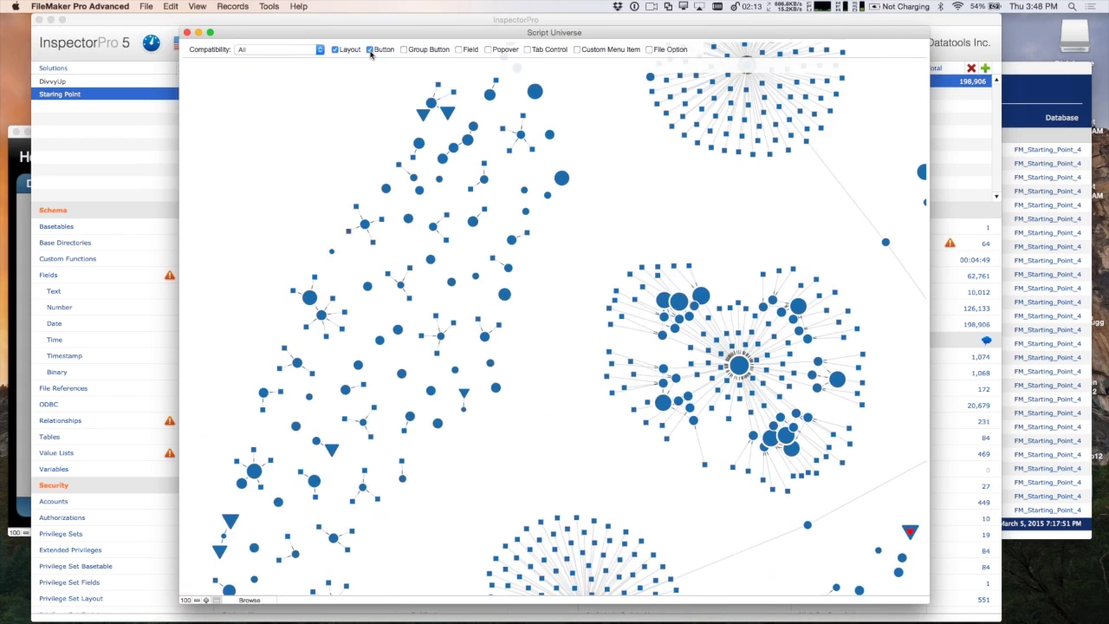
pyautogui.click(336, 50)
pyautogui.click(369, 50)
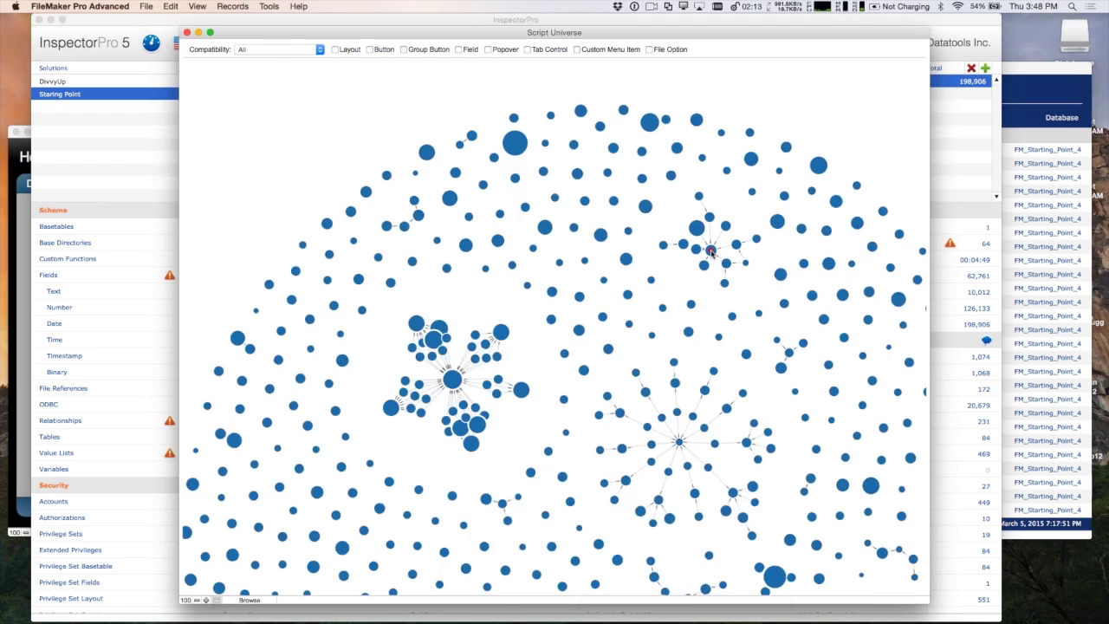
# Survey the scripts-only Script Universe, looking over its script clusters and the red-marked problem scripts
pyautogui.moveTo(711, 249)
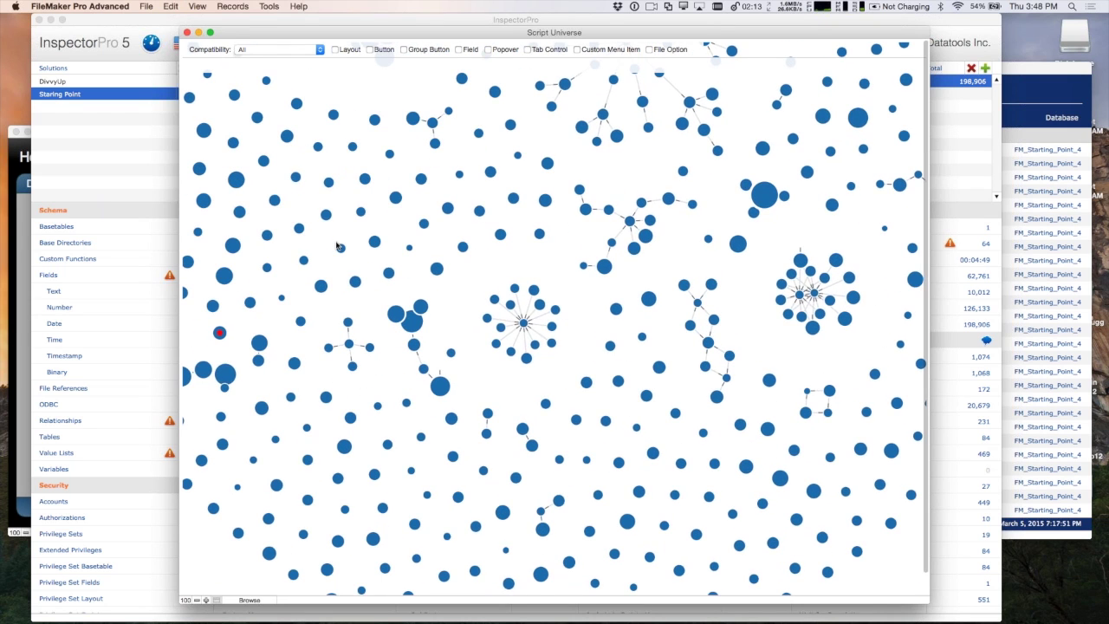
pyautogui.scroll(-3, 280, 323)
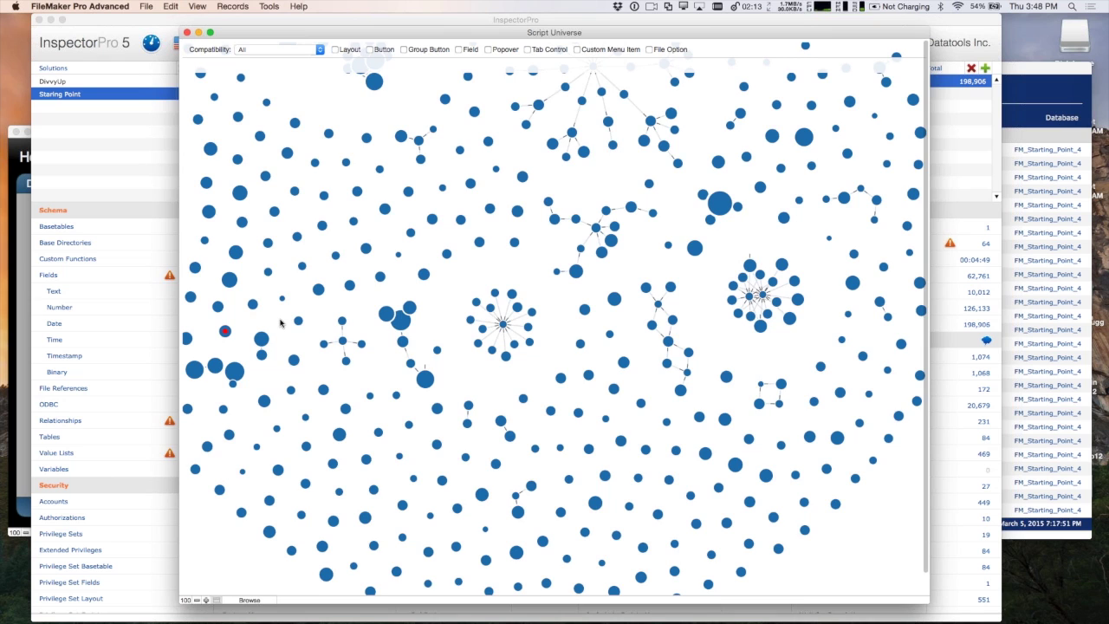
pyautogui.moveTo(416, 325); pyautogui.dragTo(561, 408)
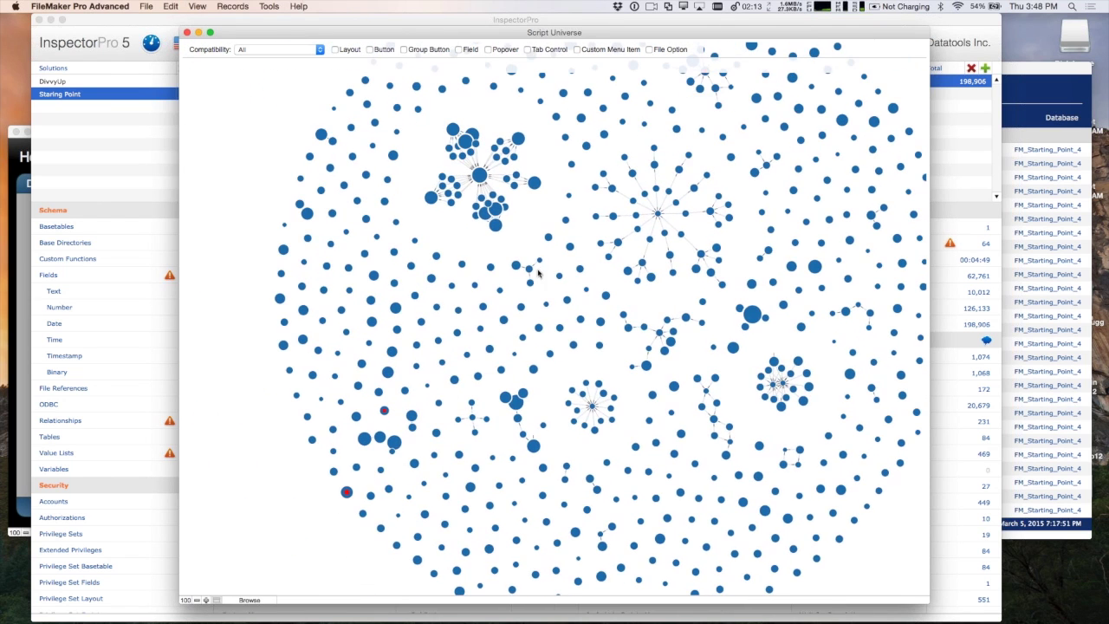
# Highlight the connections of (0029) Dynamic SQL PopUp Search in the Script Universe and examine its node and links up close
pyautogui.moveTo(703, 114)
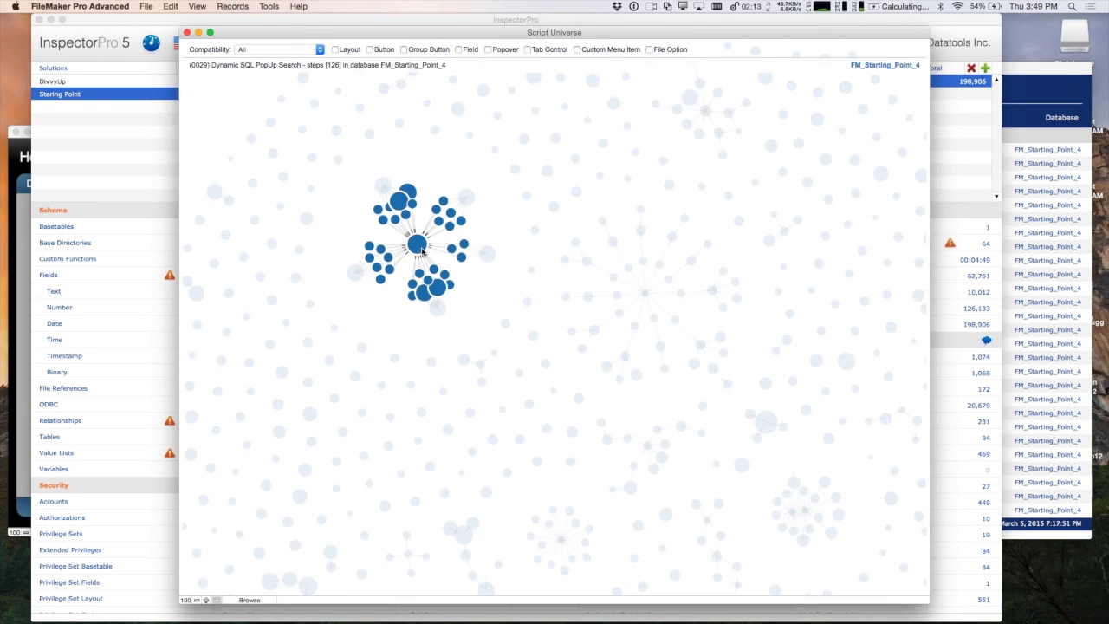
pyautogui.scroll(-5, 422, 253)
pyautogui.scroll(5, 421, 277)
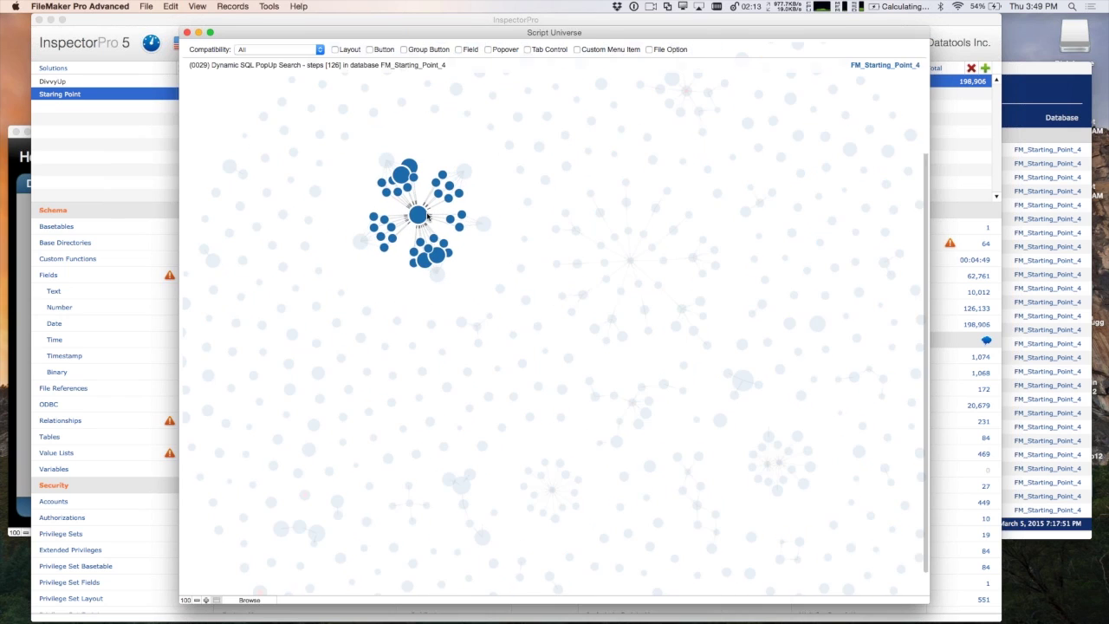
pyautogui.scroll(10, 427, 216)
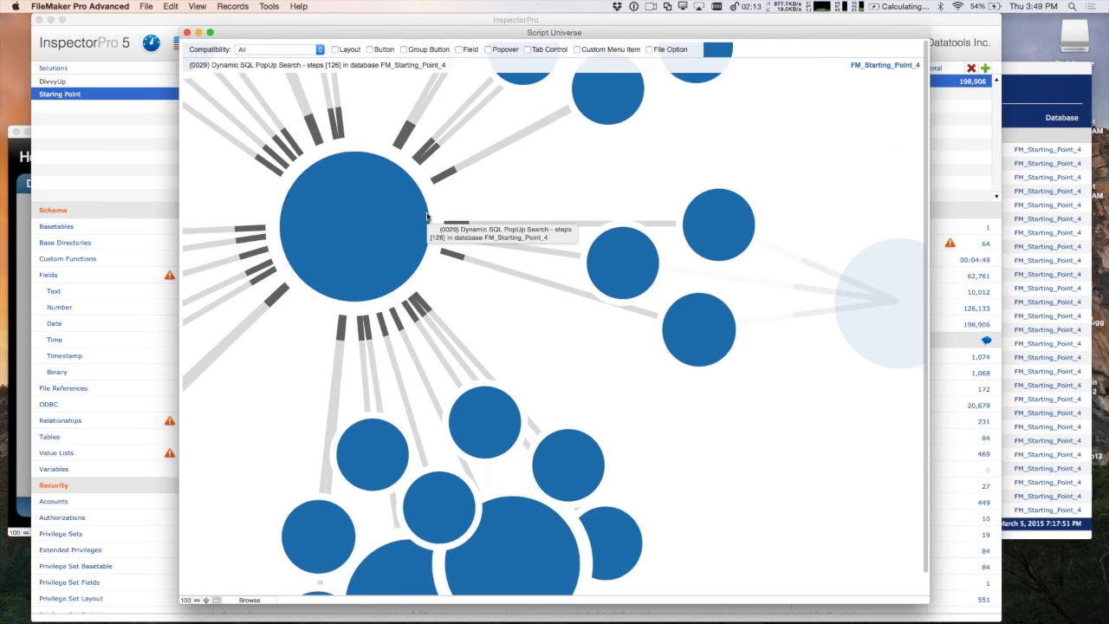
pyautogui.scroll(10, 428, 217)
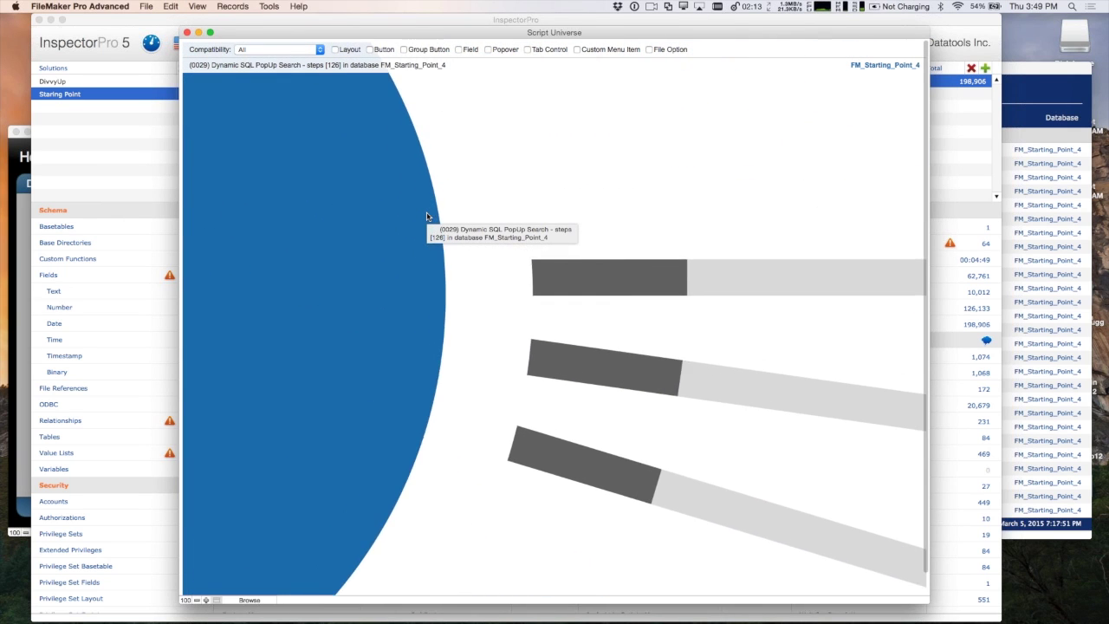
pyautogui.scroll(8, 427, 217)
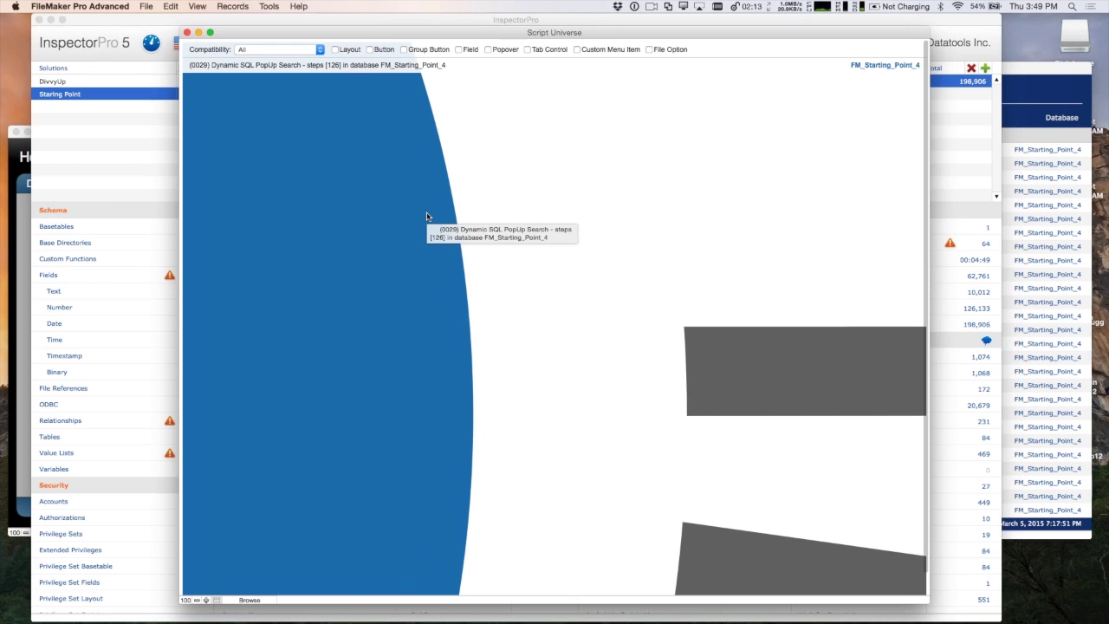
pyautogui.scroll(-5, 427, 217)
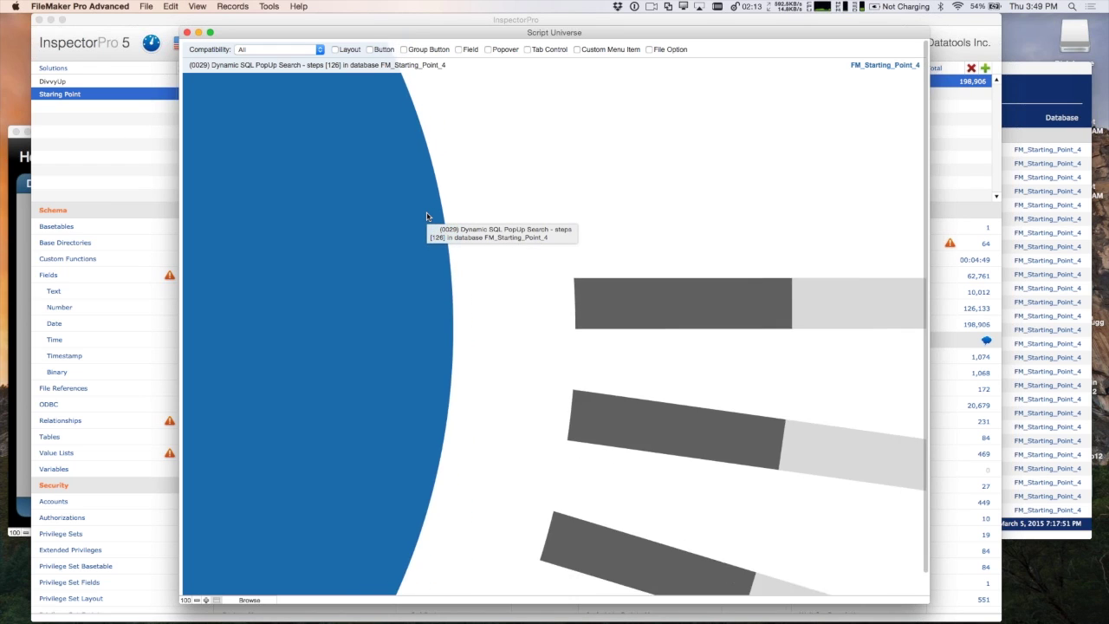
# Open the red-marked script FMSP General Access Point To Call Bar Code Creator - Front End Script from the Script Universe and select its flagged Perform Script step
pyautogui.scroll(-10, 427, 216)
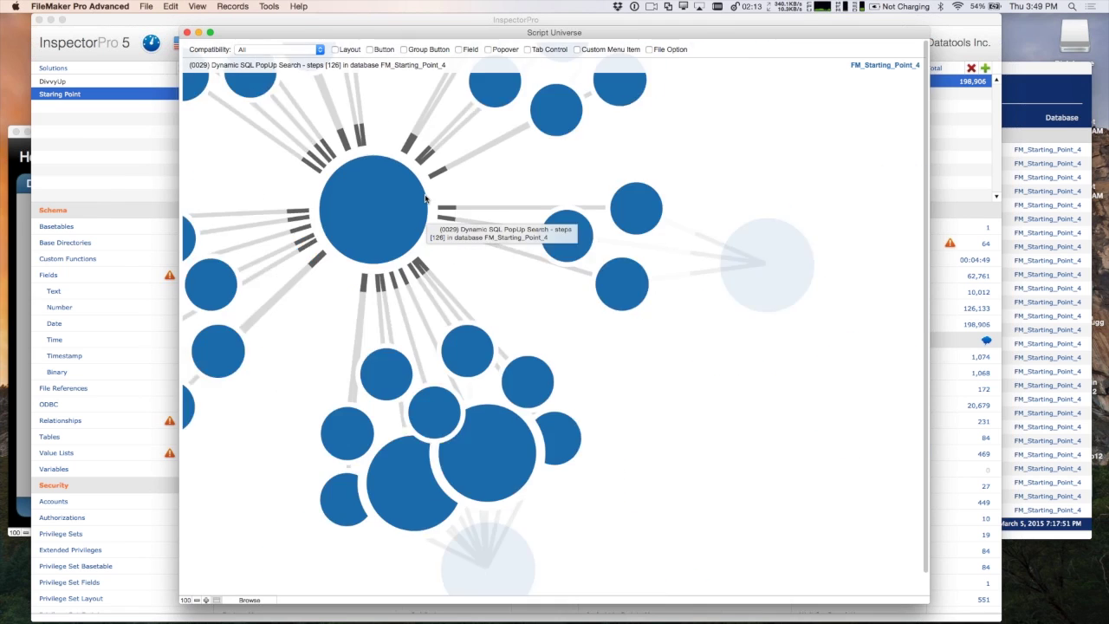
pyautogui.scroll(-10, 425, 199)
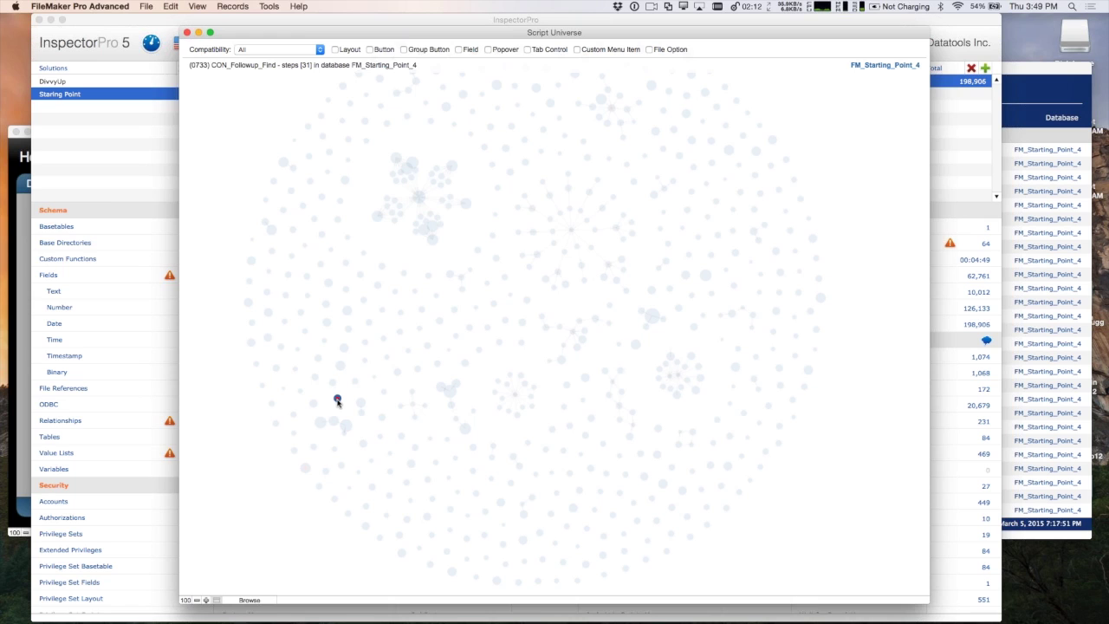
pyautogui.moveTo(338, 400)
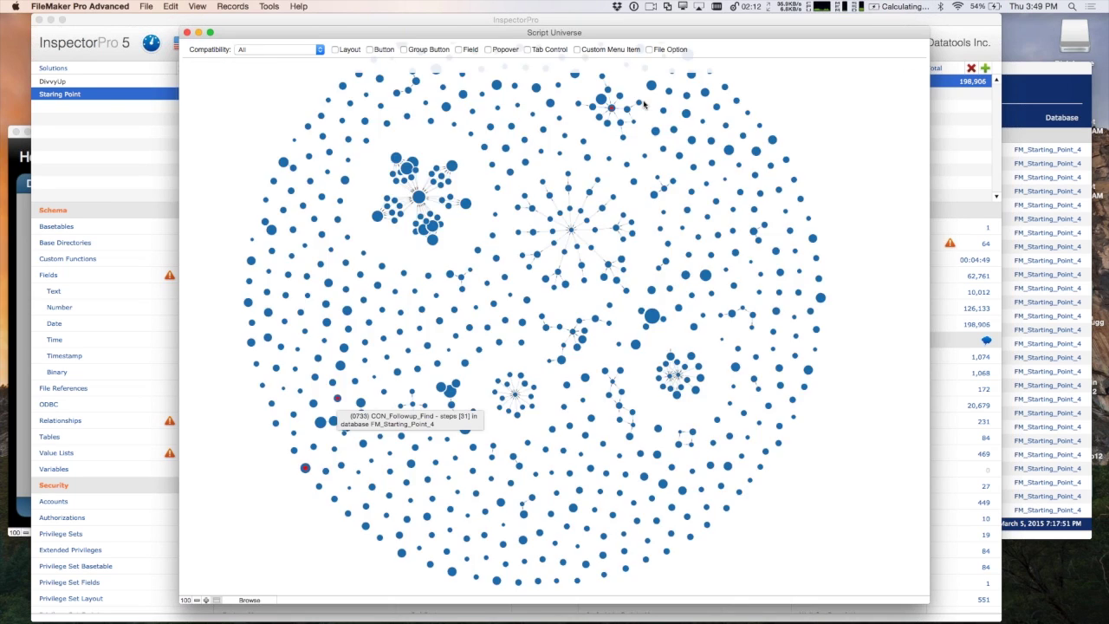
pyautogui.click(611, 108)
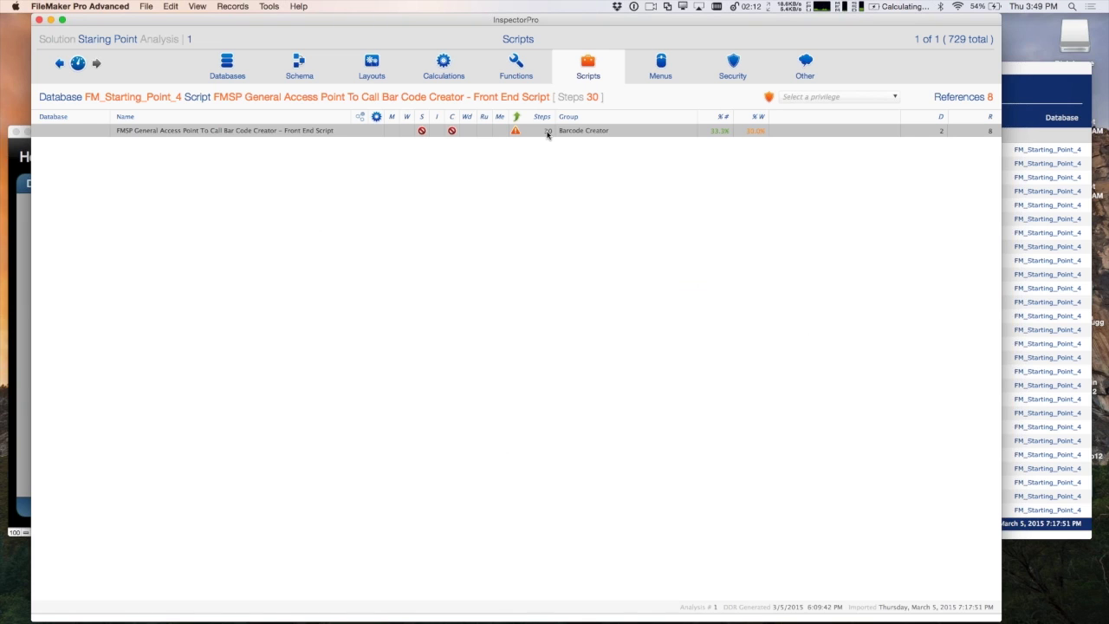
pyautogui.click(546, 132)
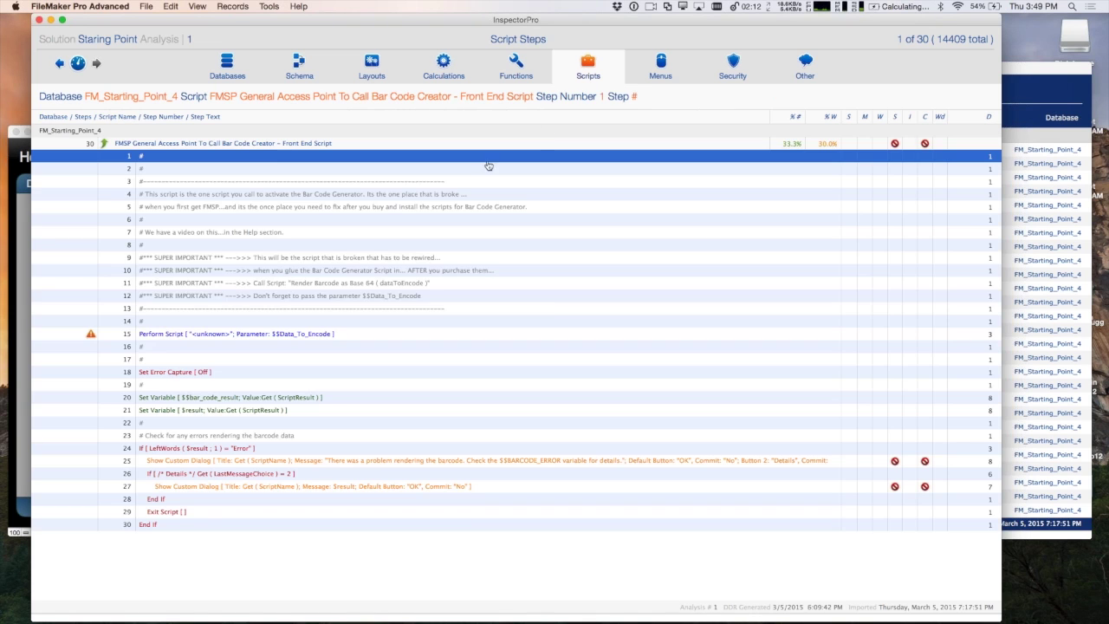
pyautogui.click(197, 335)
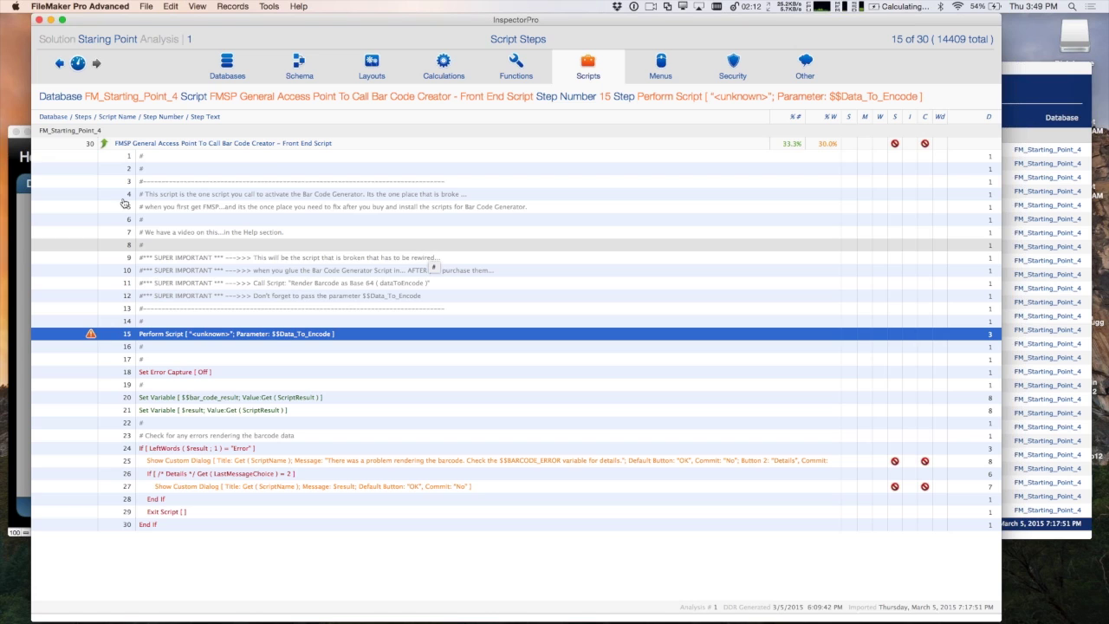
# Switch to the FM_Starting_Point_4 solution, view its Go To iPad Screens script in the script editor, and close the script windows
pyautogui.click(24, 165)
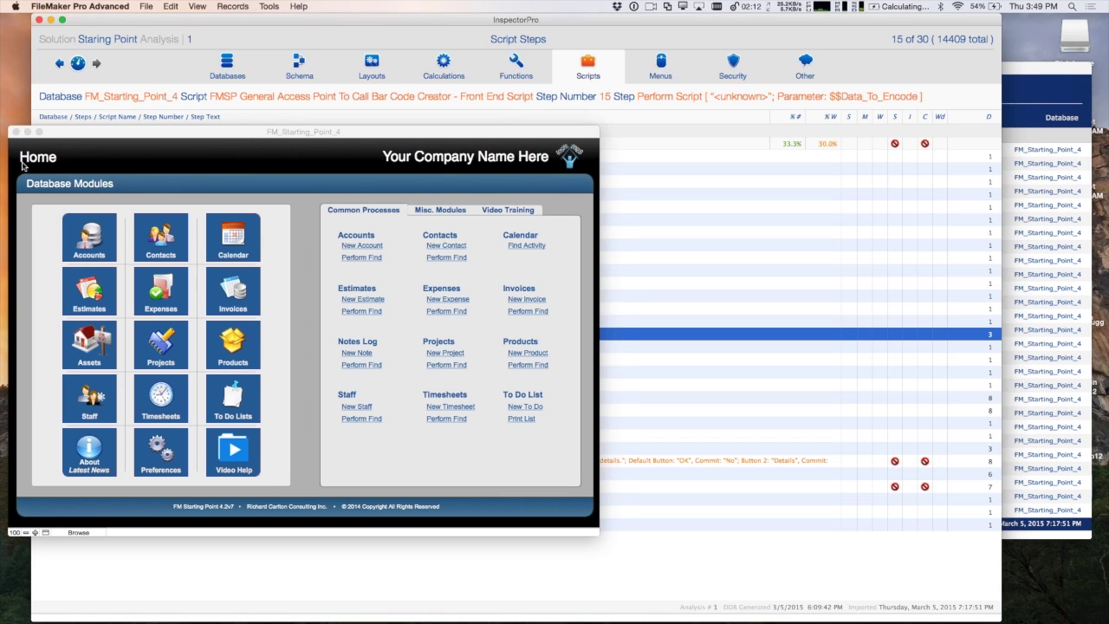
pyautogui.click(341, 6)
pyautogui.click(347, 22)
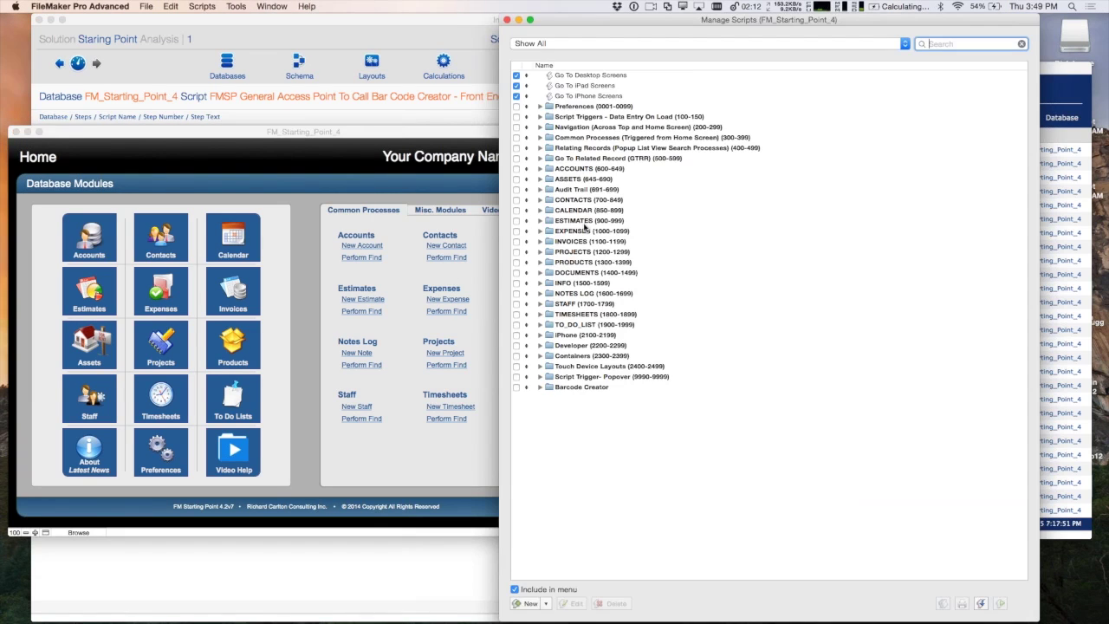
pyautogui.doubleClick(585, 222)
pyautogui.click(589, 200)
pyautogui.doubleClick(589, 85)
pyautogui.click(488, 66)
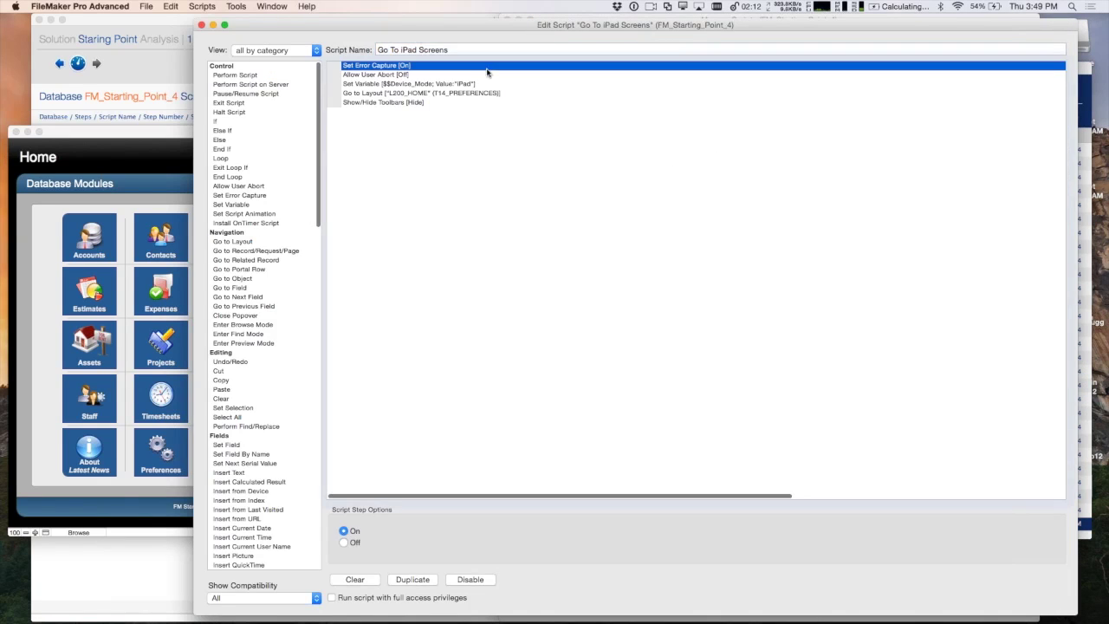
pyautogui.press('super+w')
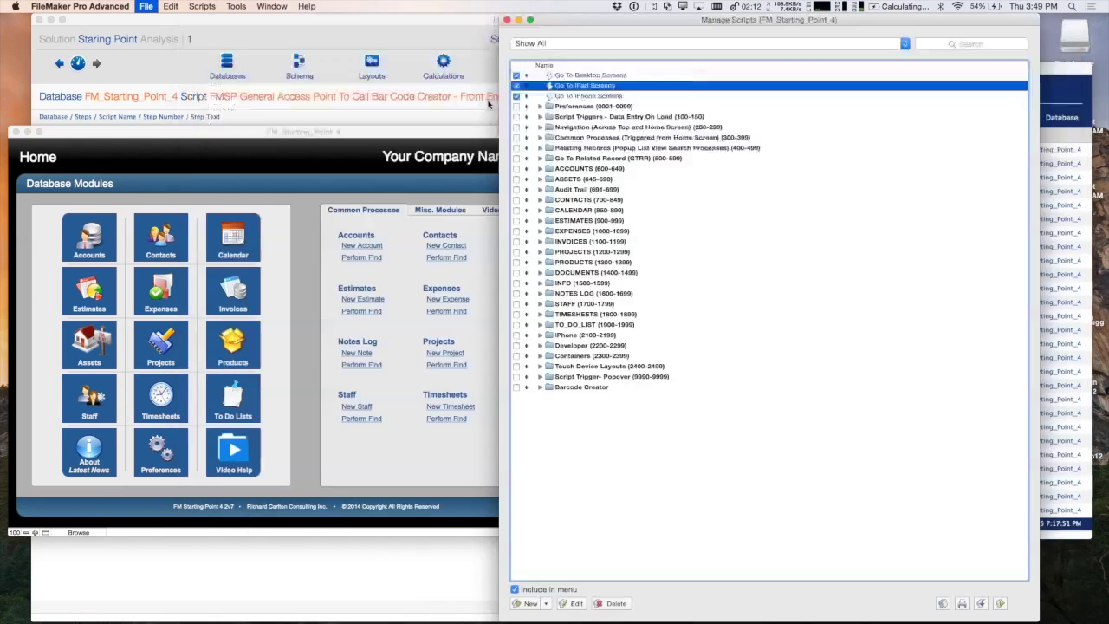
pyautogui.press('super+w')
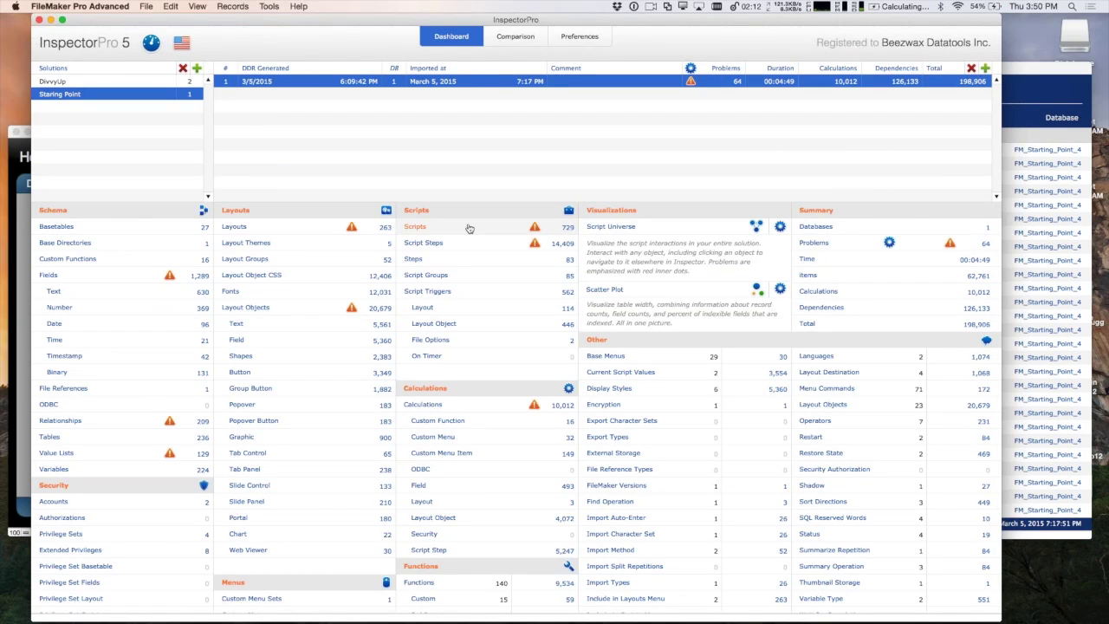
# Open the Fields list of the Staring Point analysis, review field access for the fmsadmin privilege, and return to the validation details
pyautogui.click(127, 274)
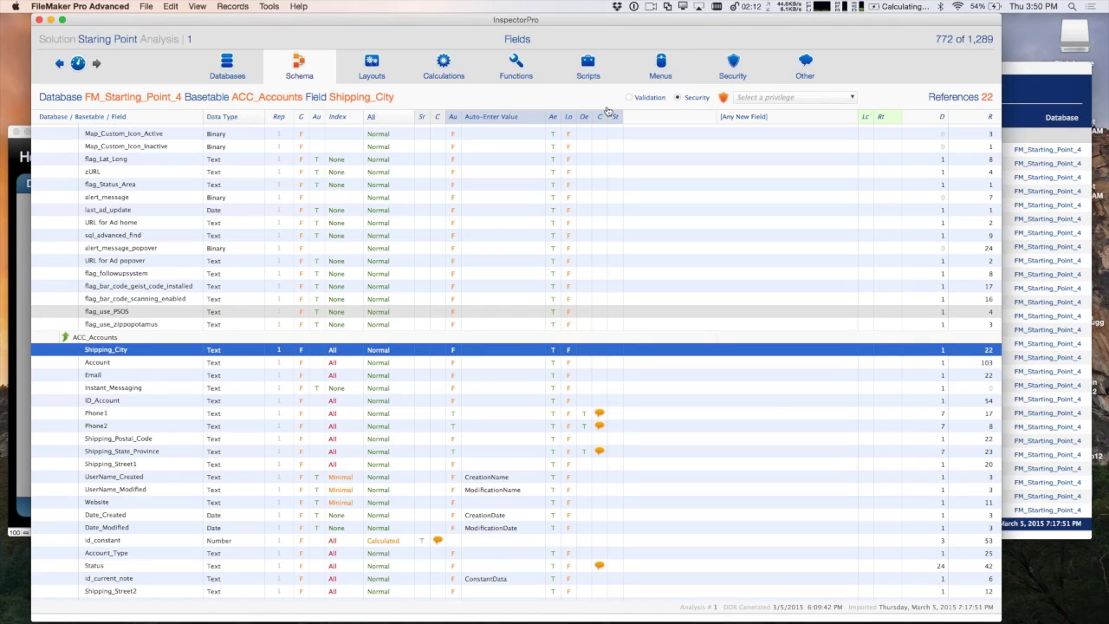
pyautogui.click(737, 98)
pyautogui.click(766, 129)
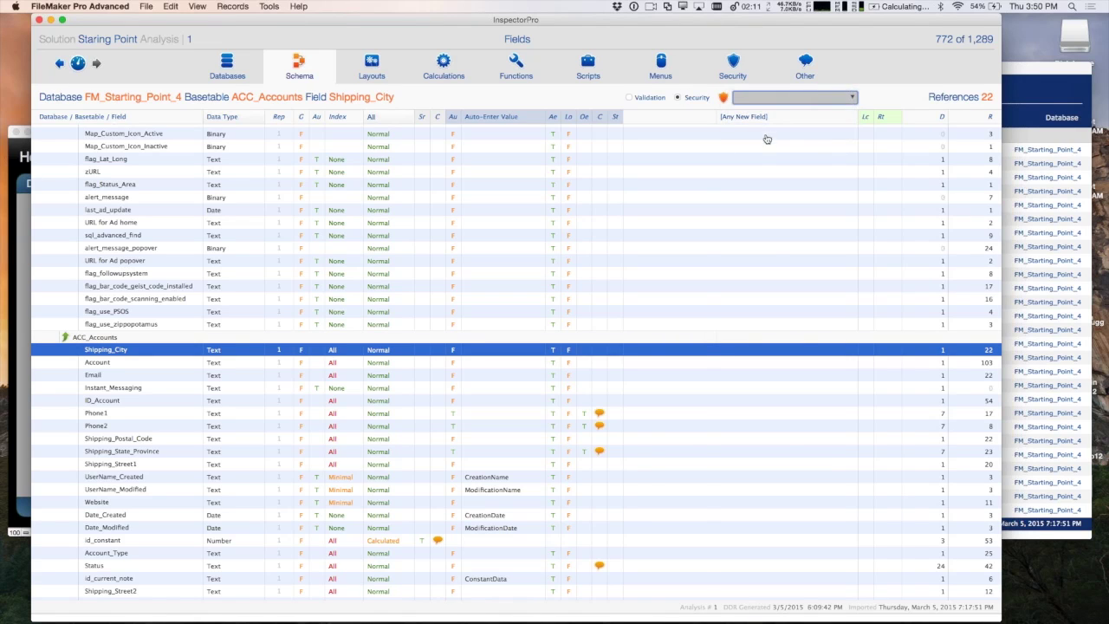
pyautogui.scroll(-10, 767, 309)
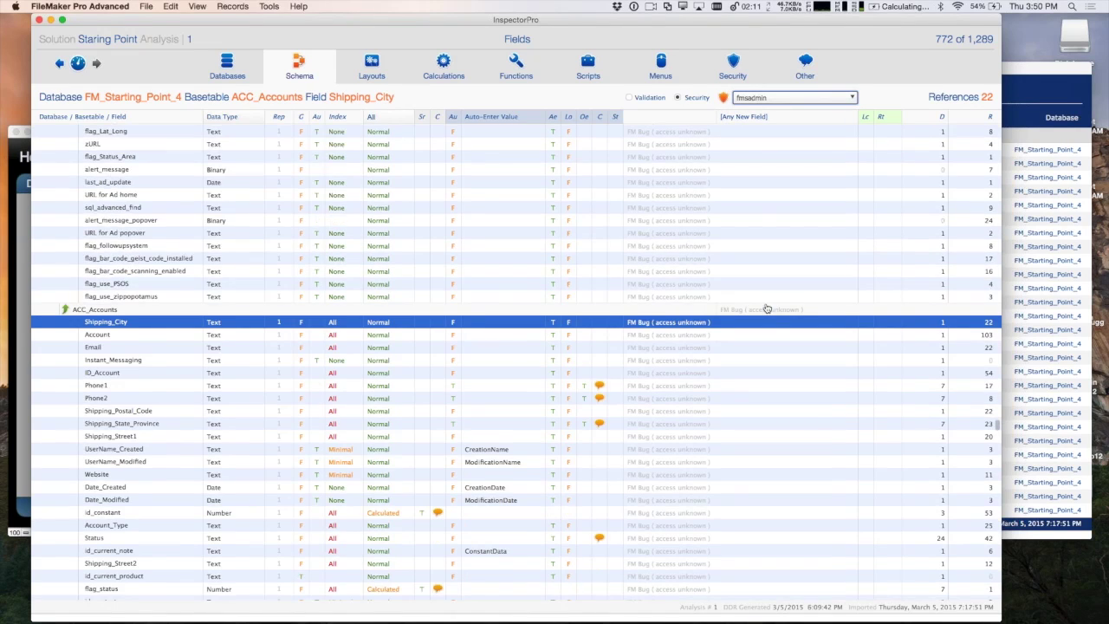
pyautogui.scroll(-15, 766, 308)
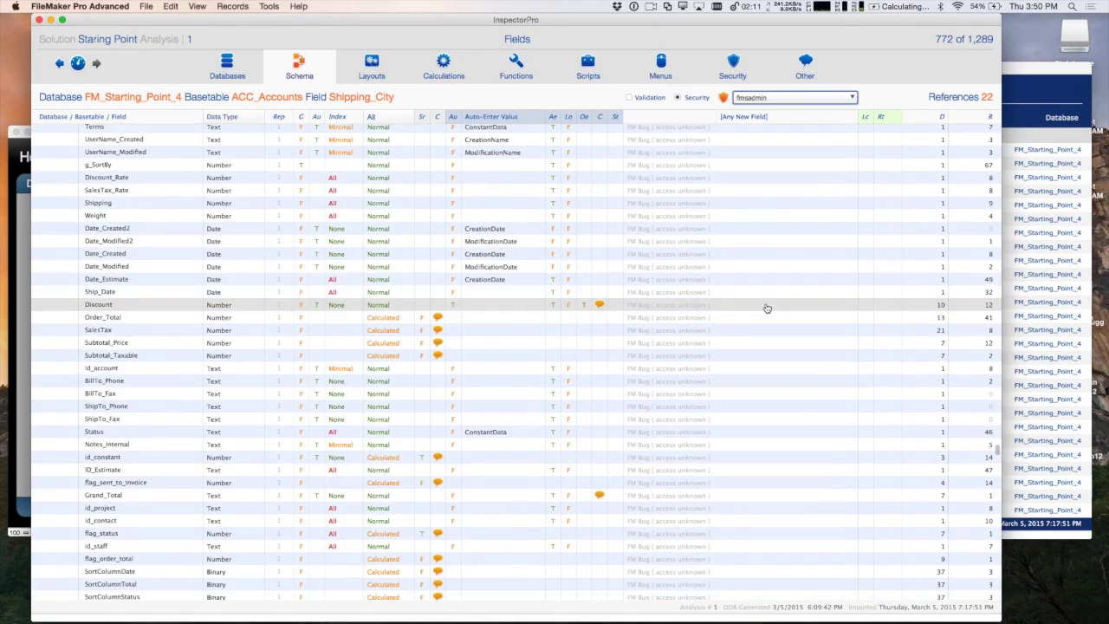
pyautogui.scroll(-3, 767, 309)
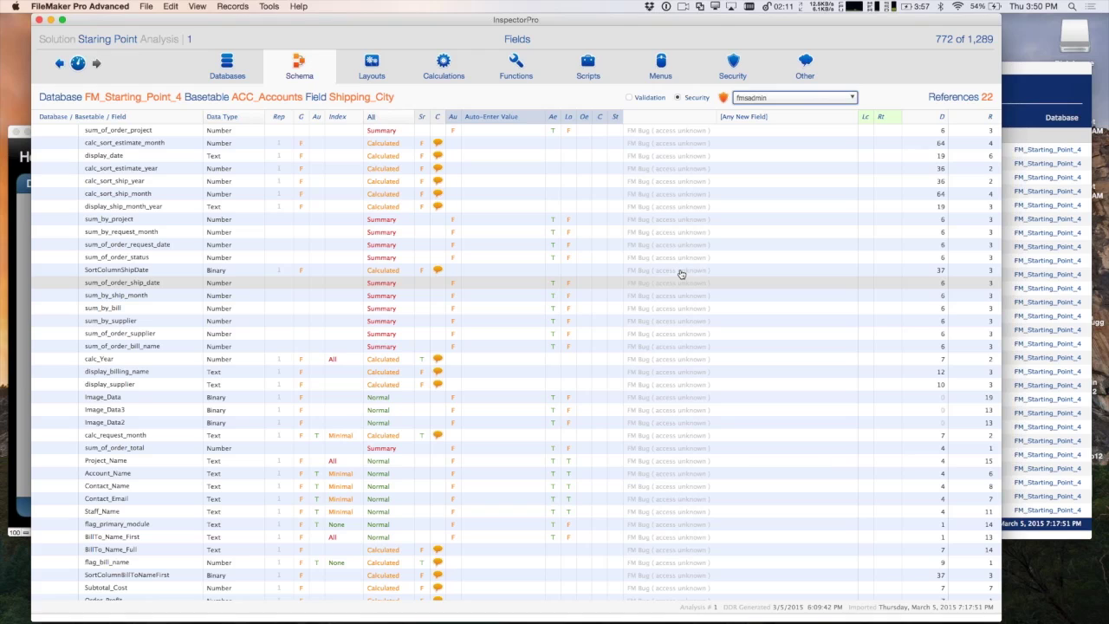
pyautogui.click(684, 268)
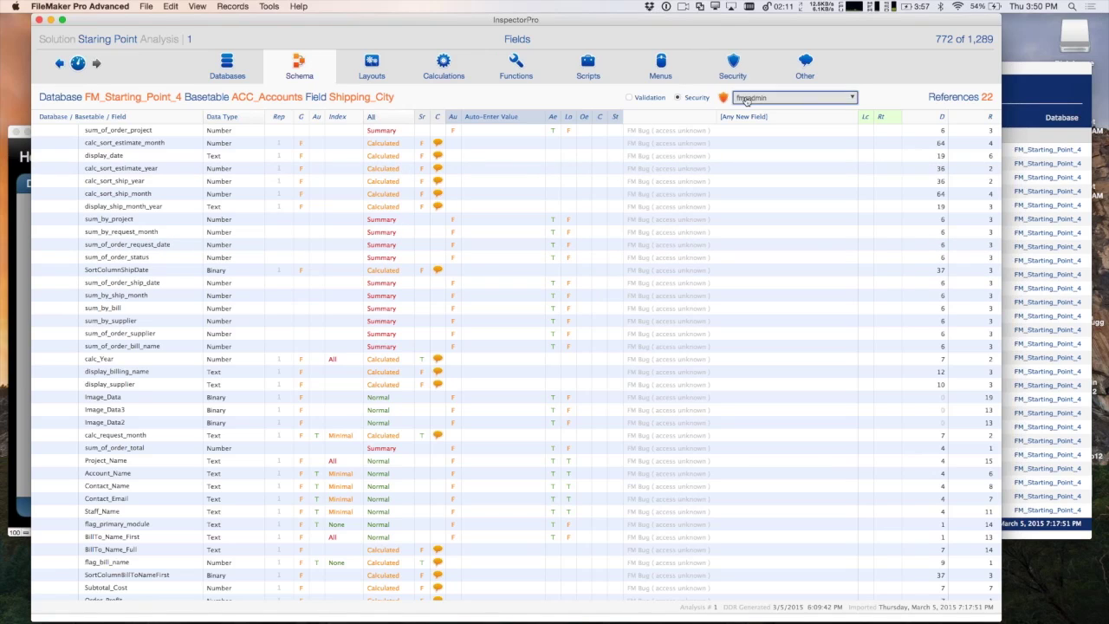
pyautogui.click(629, 98)
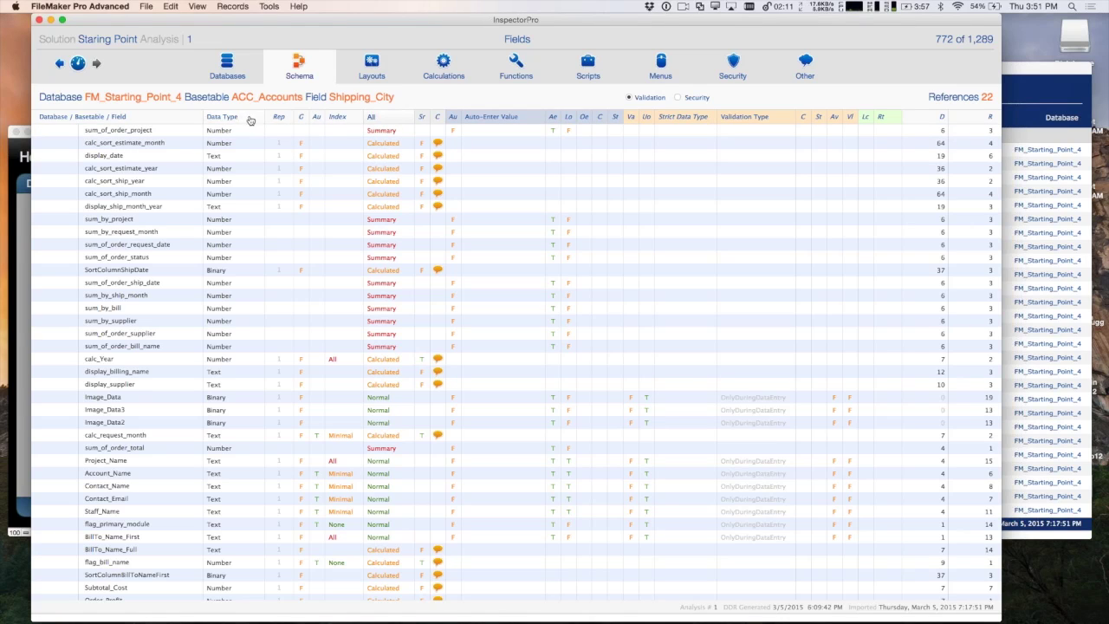
# Filter the field list by Calculated and Summary types in turn, and restore the display of all types
pyautogui.click(379, 119)
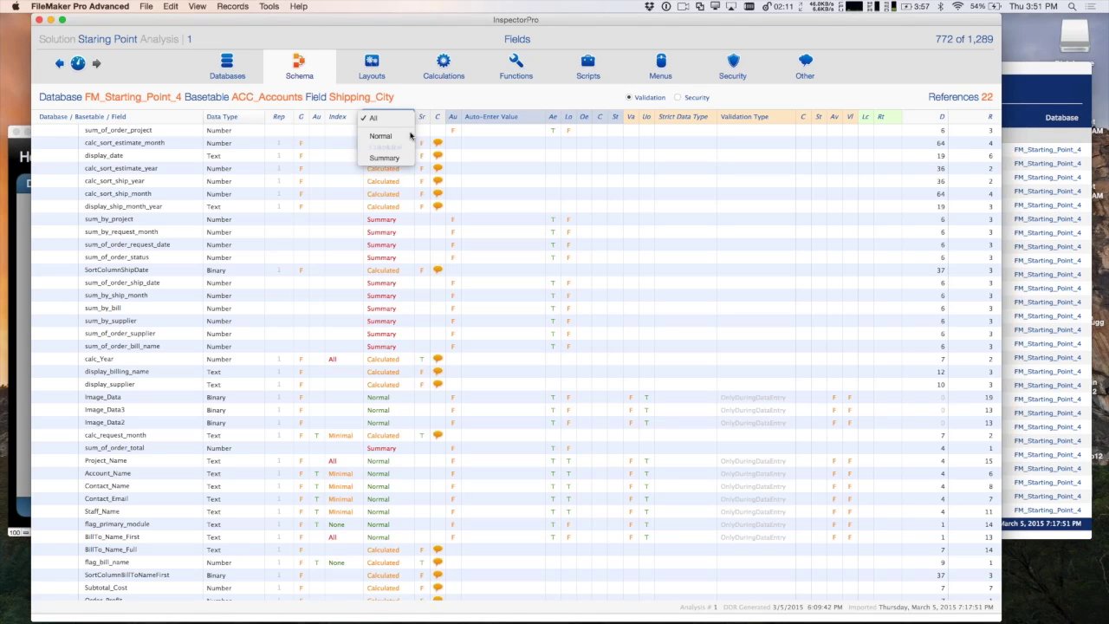
pyautogui.click(392, 148)
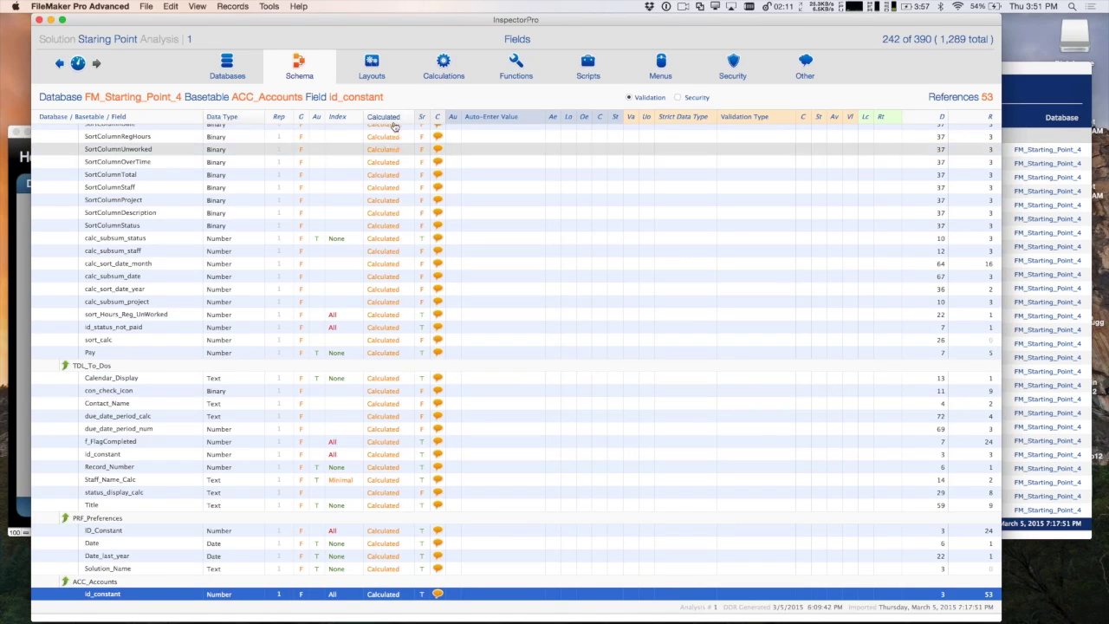
pyautogui.click(392, 119)
pyautogui.click(391, 136)
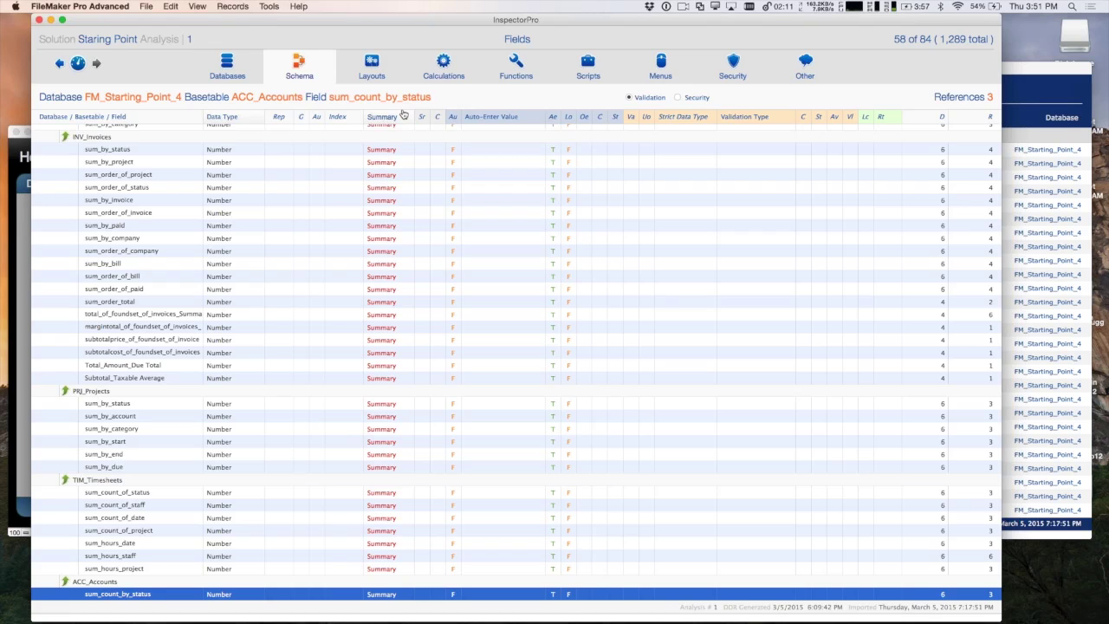
pyautogui.click(393, 117)
pyautogui.click(389, 79)
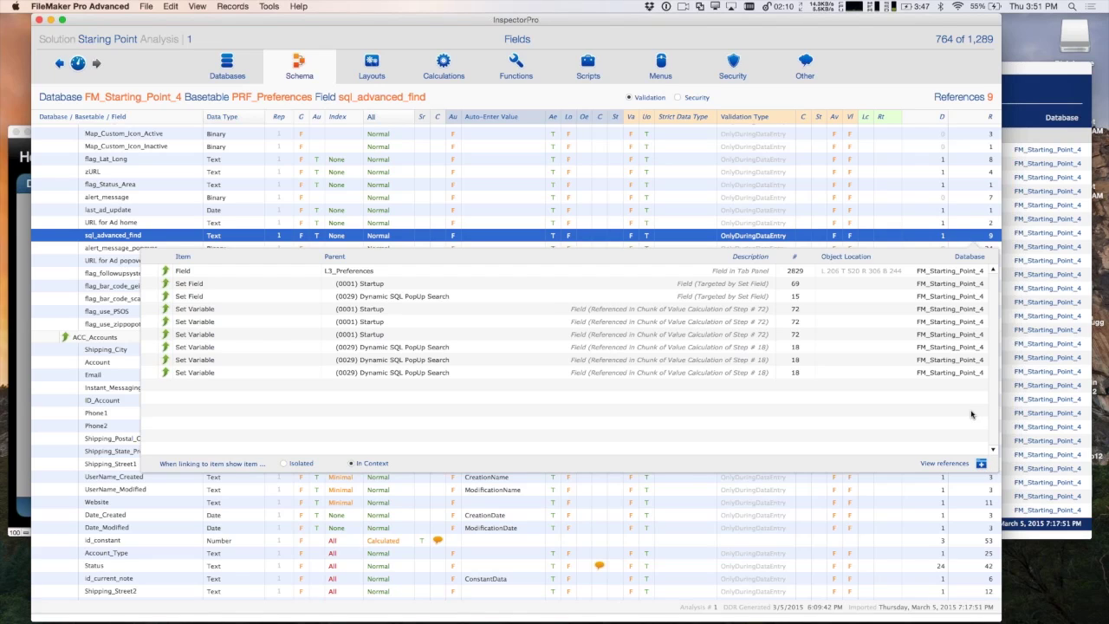
# Review the references to the PRF_Preferences field sql_advanced_find, both in the reference list and in a separate references window
pyautogui.click(967, 336)
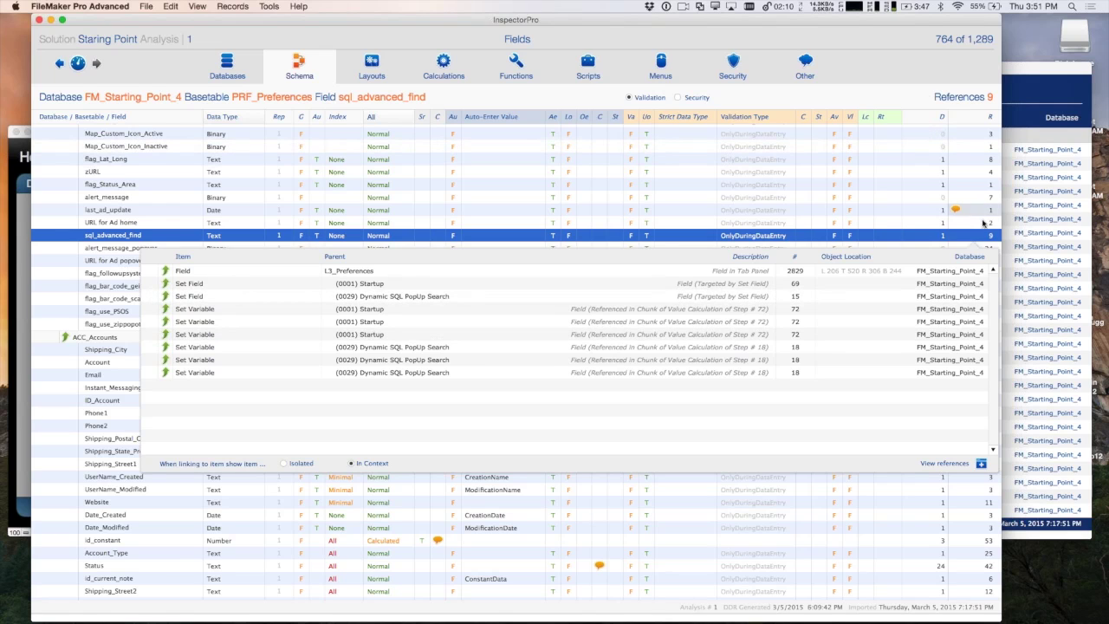
pyautogui.click(982, 464)
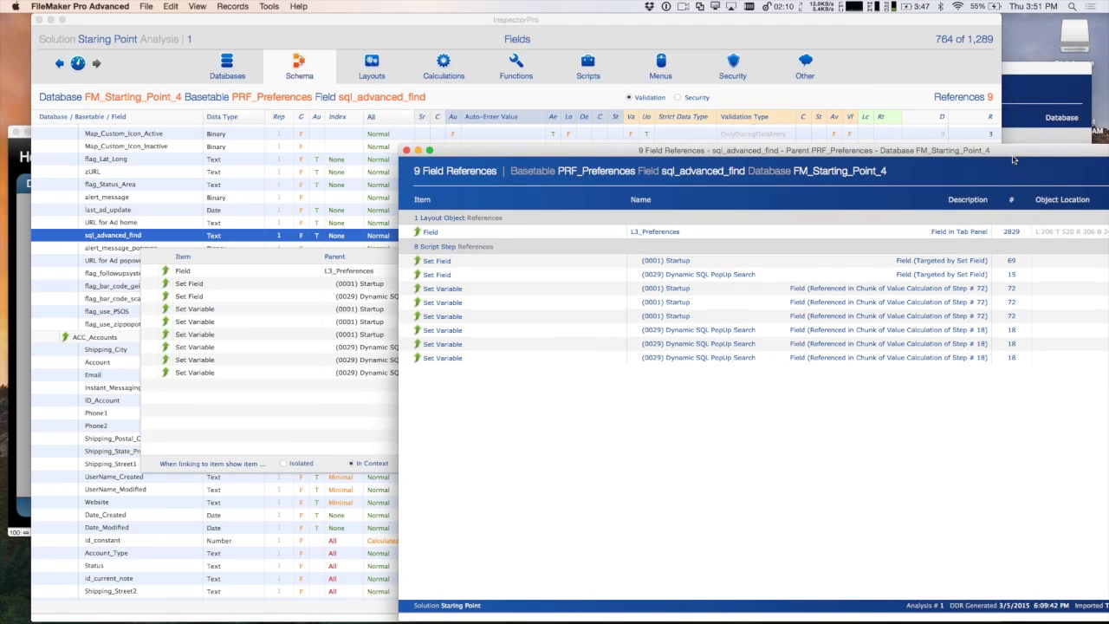
pyautogui.click(903, 96)
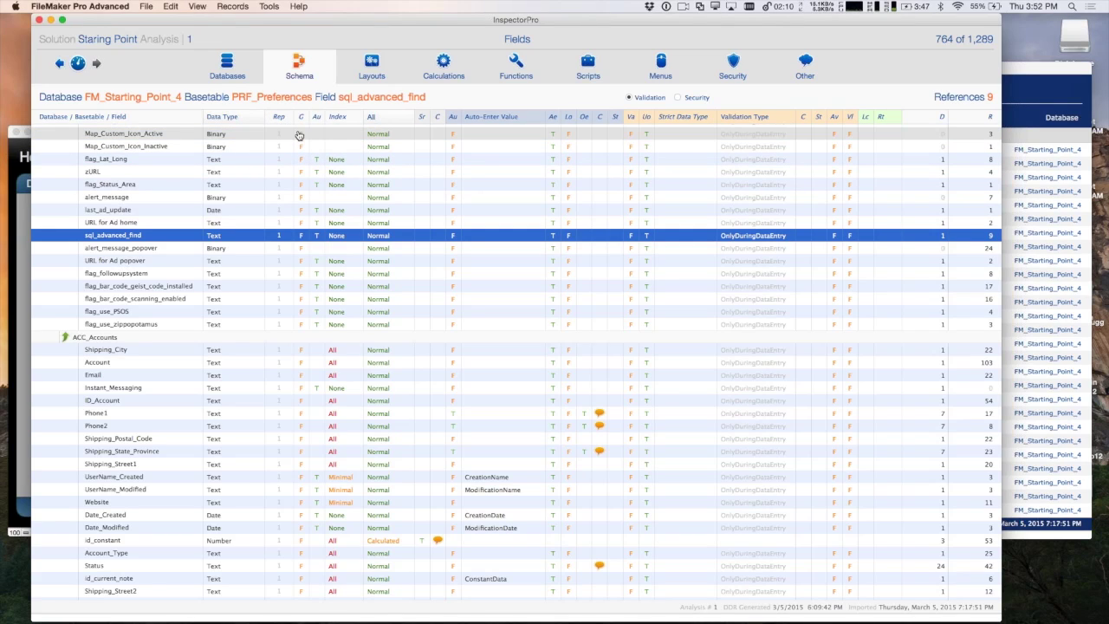
# Find all global fields in the field list using the value 1 as the global criterion
pyautogui.press('super+l')
pyautogui.press('super+f')
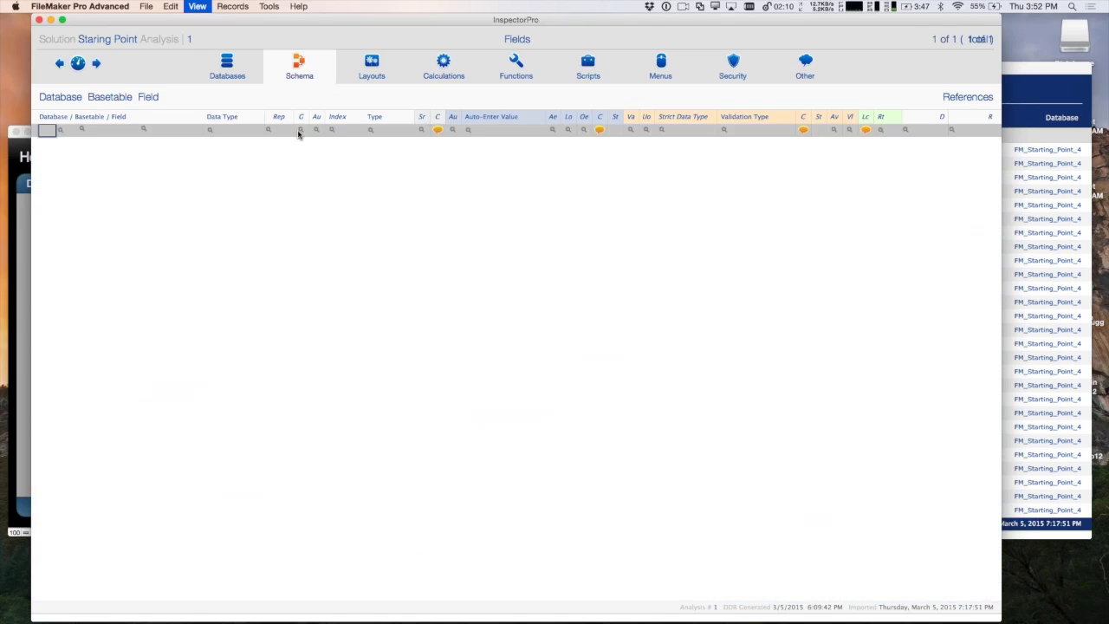
pyautogui.click(299, 129)
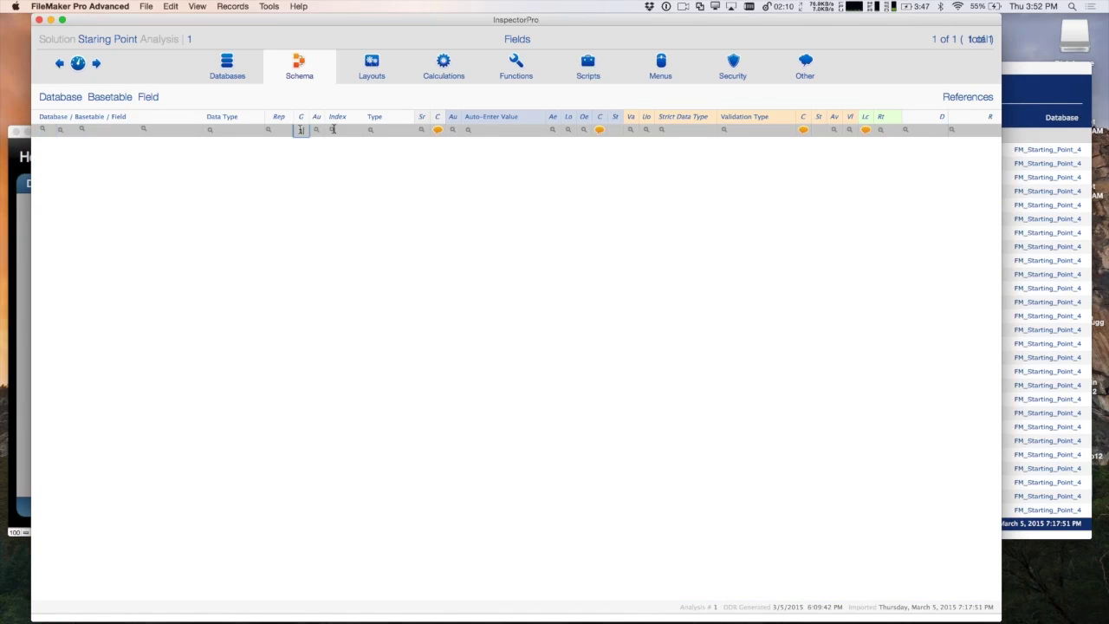
pyautogui.press('Return')
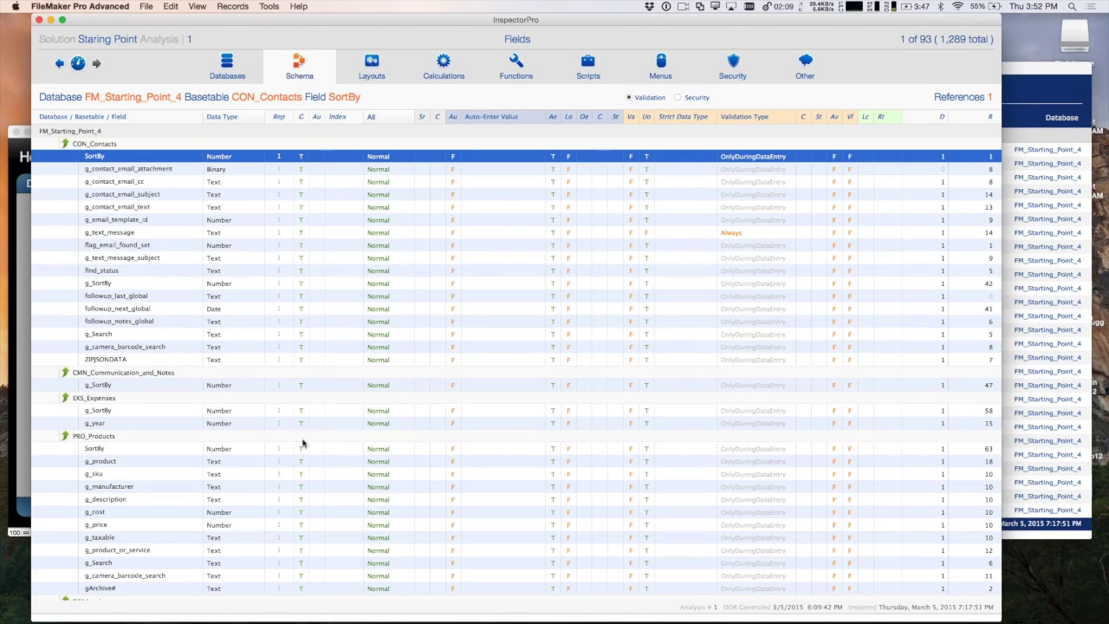
# Browse the global fields and view the calculation of c_days and the auto-enter calculation of g_edit_date in CDR_Calendar
pyautogui.scroll(-15, 294, 412)
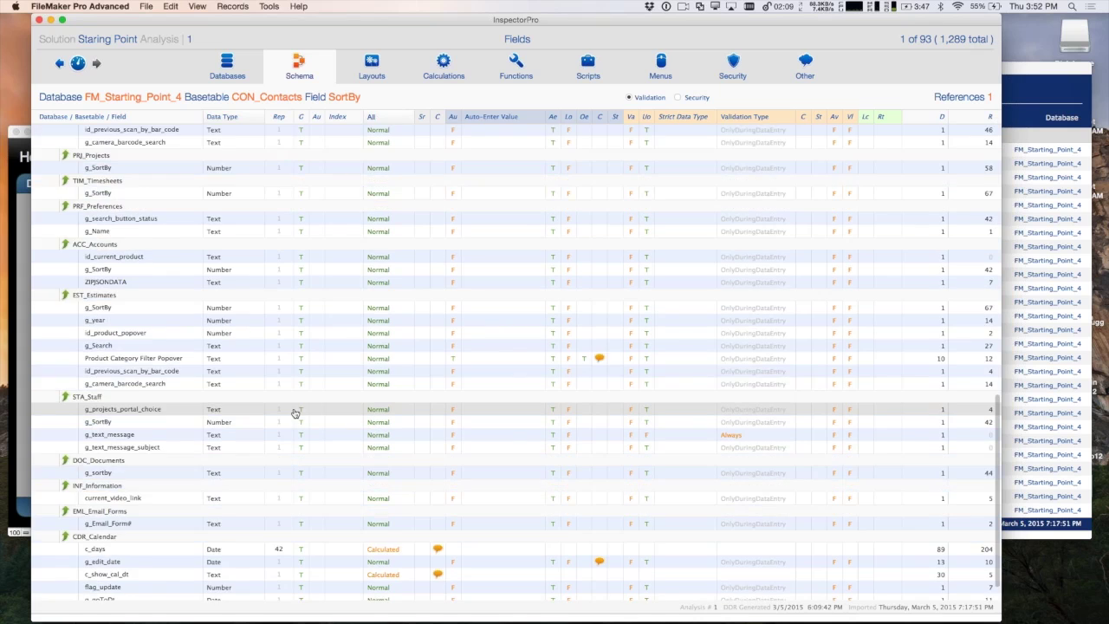
pyautogui.scroll(7, 295, 413)
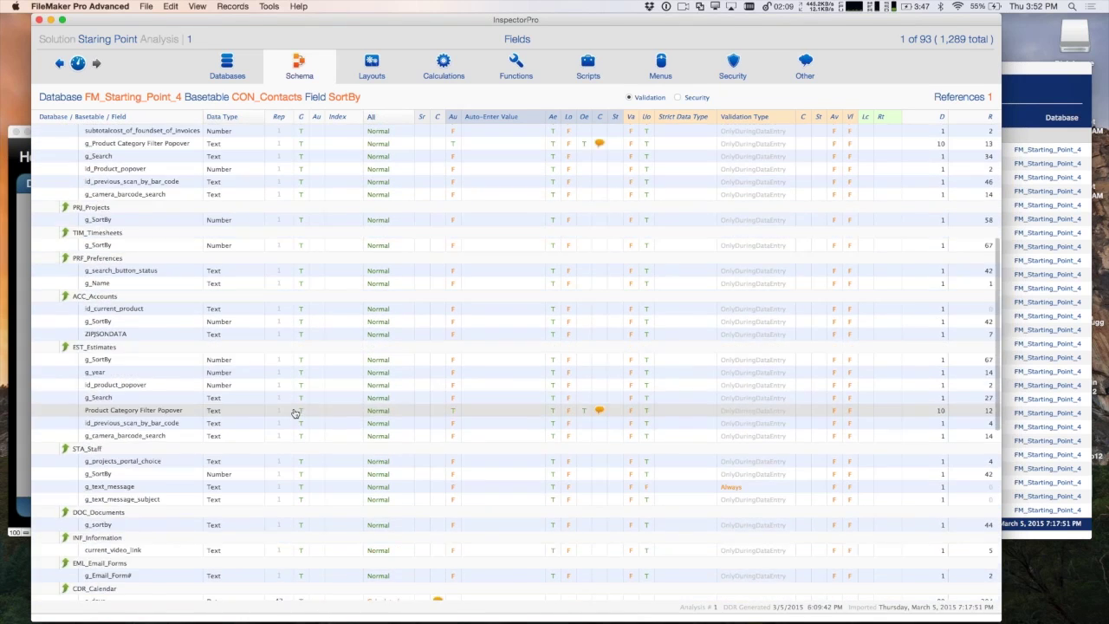
pyautogui.scroll(-10, 363, 260)
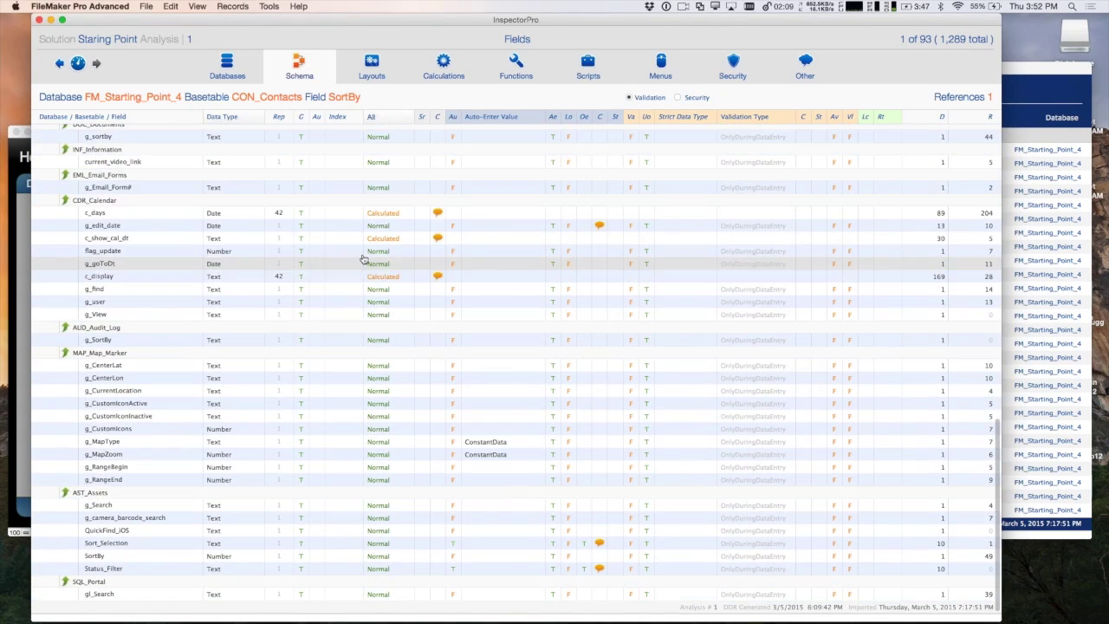
pyautogui.click(438, 214)
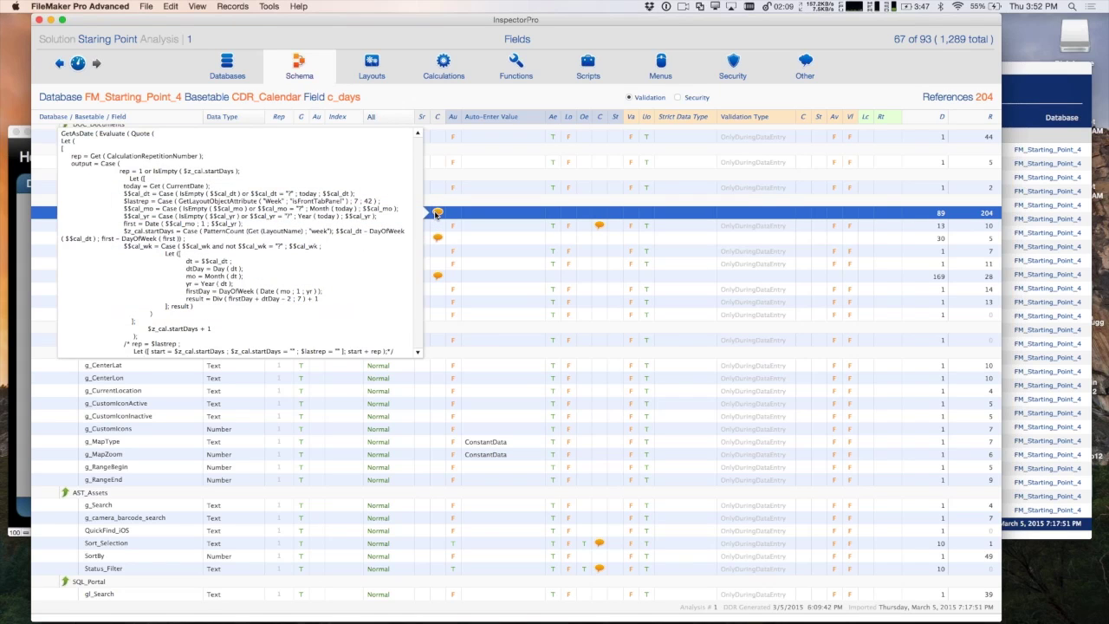
pyautogui.click(599, 226)
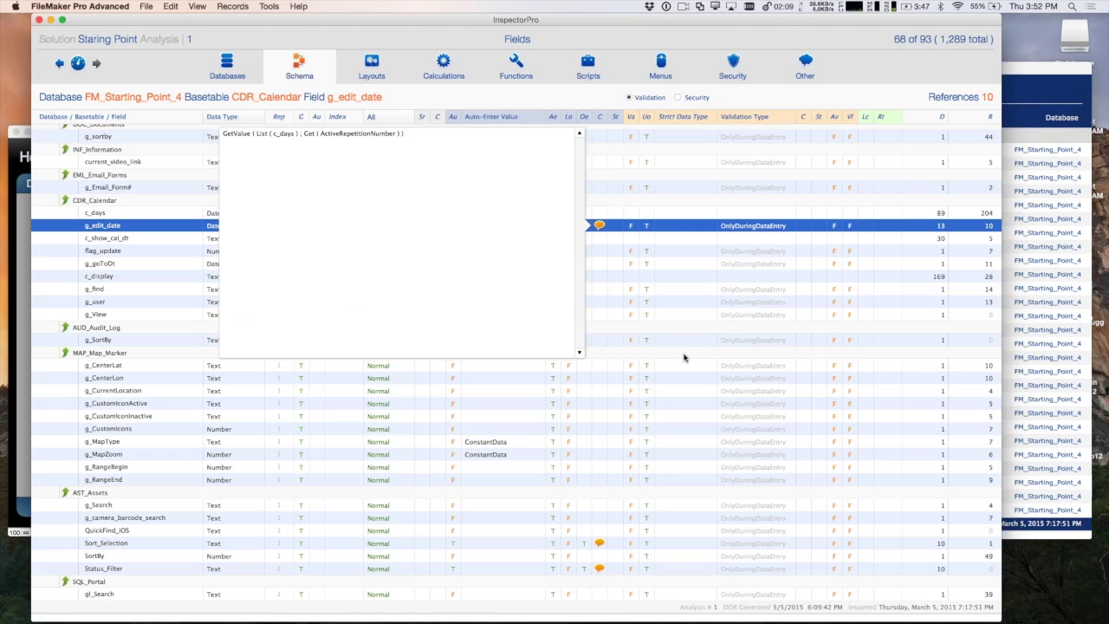
pyautogui.scroll(5, 687, 351)
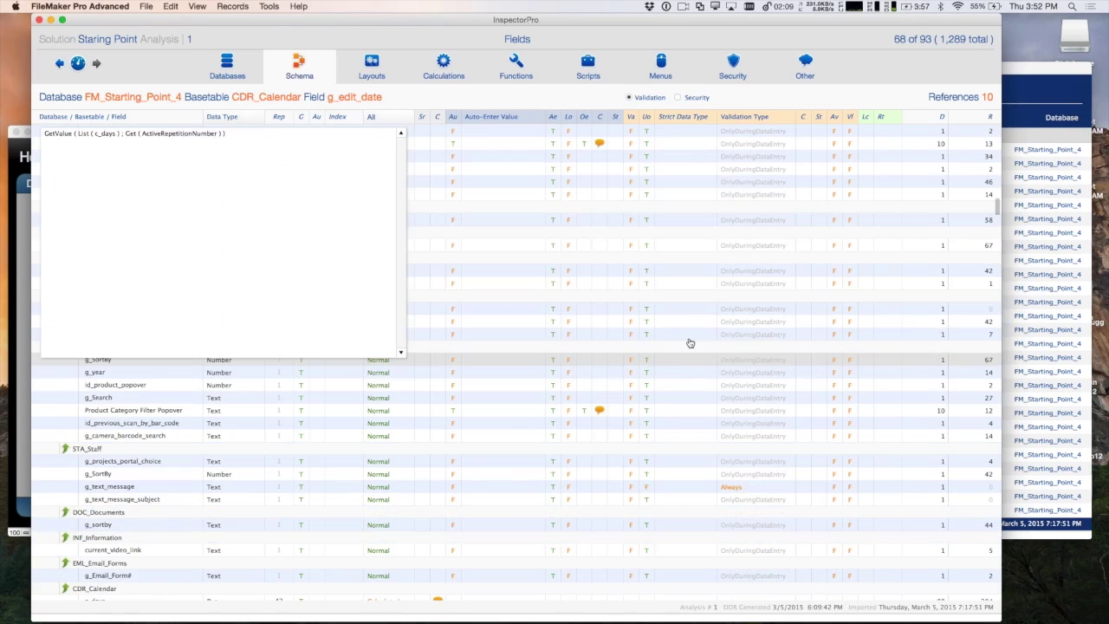
pyautogui.scroll(3, 690, 343)
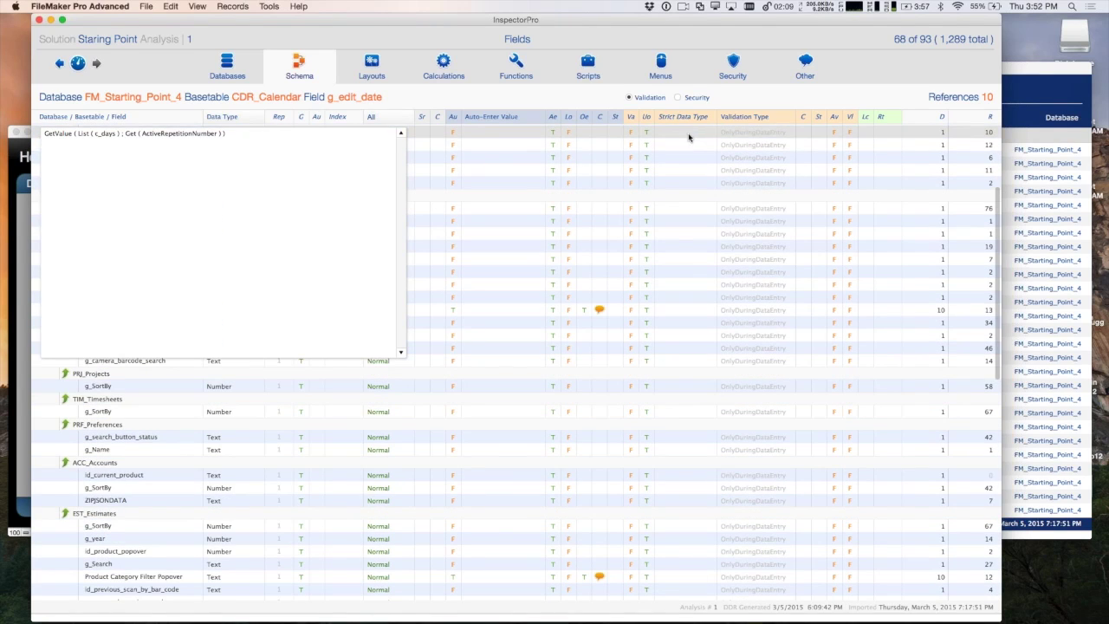
# Filter the full field list by the Text and Date data types in turn, and restore the display of all data types
pyautogui.scroll(4, 689, 137)
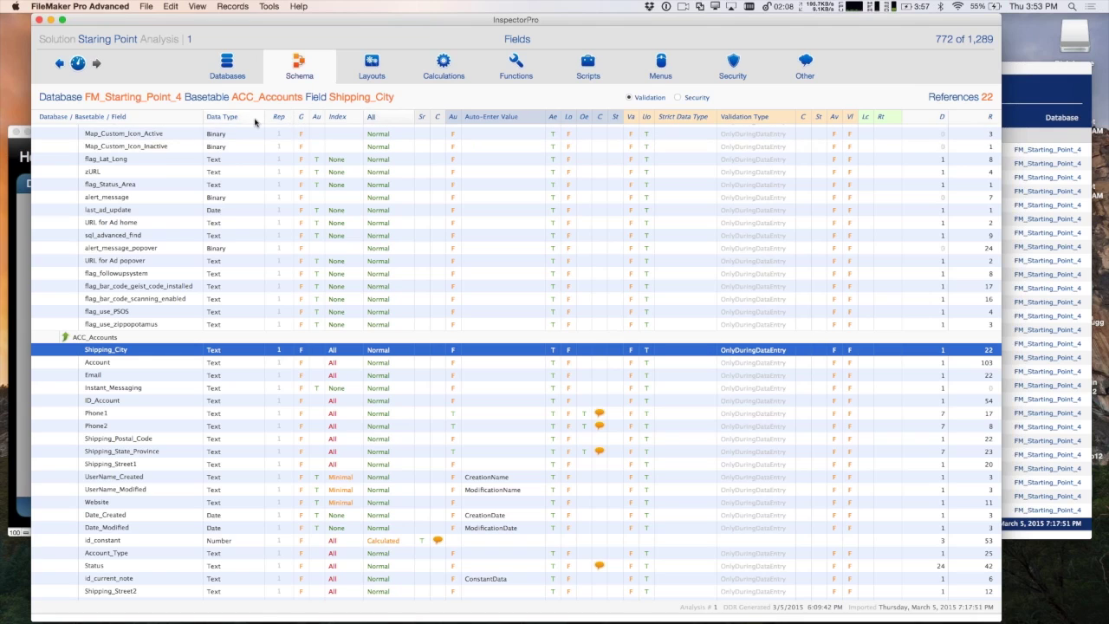
pyautogui.click(254, 123)
pyautogui.click(243, 139)
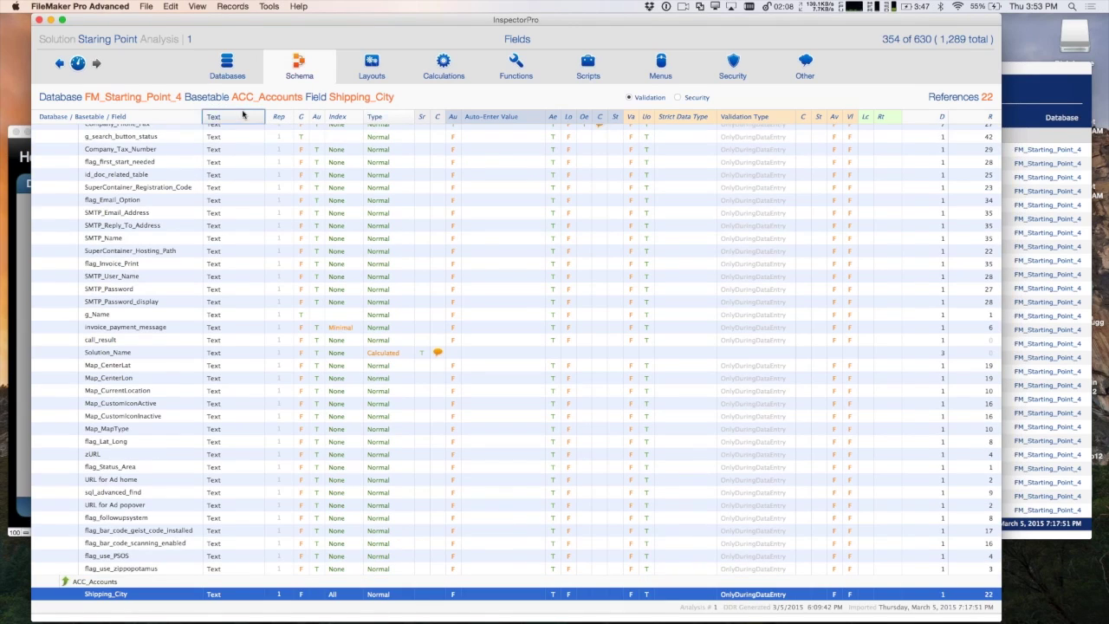
pyautogui.click(233, 118)
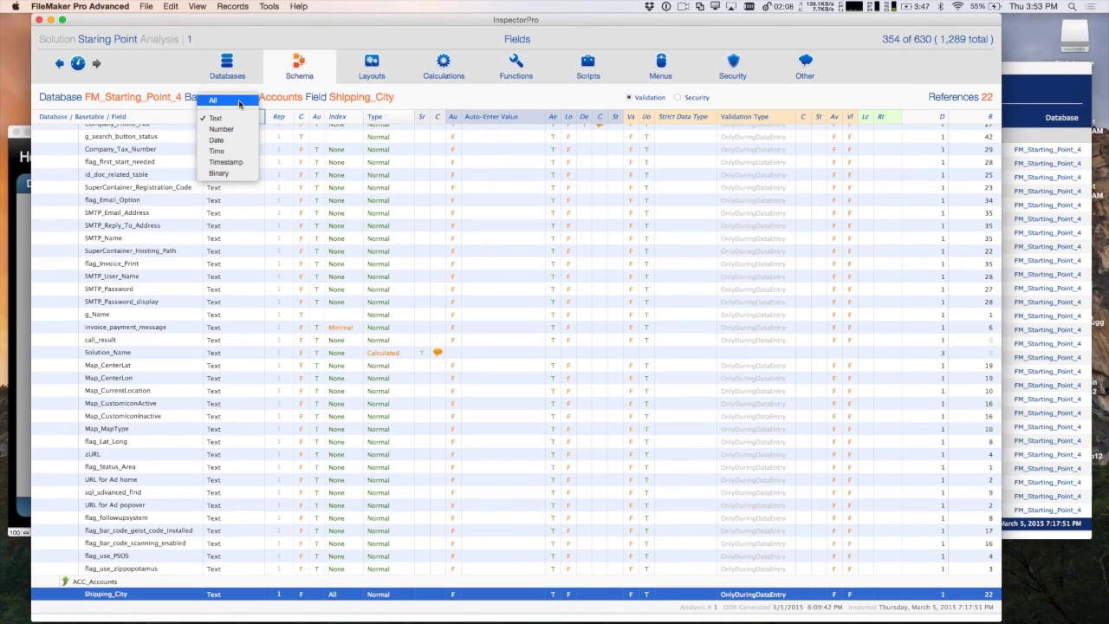
pyautogui.click(217, 140)
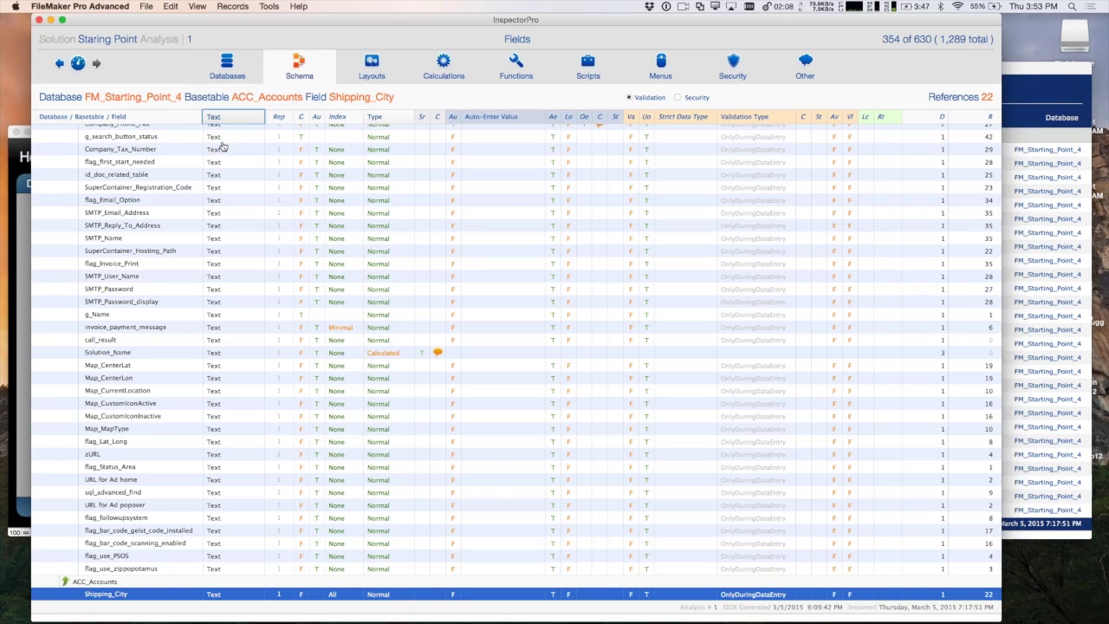
pyautogui.click(240, 119)
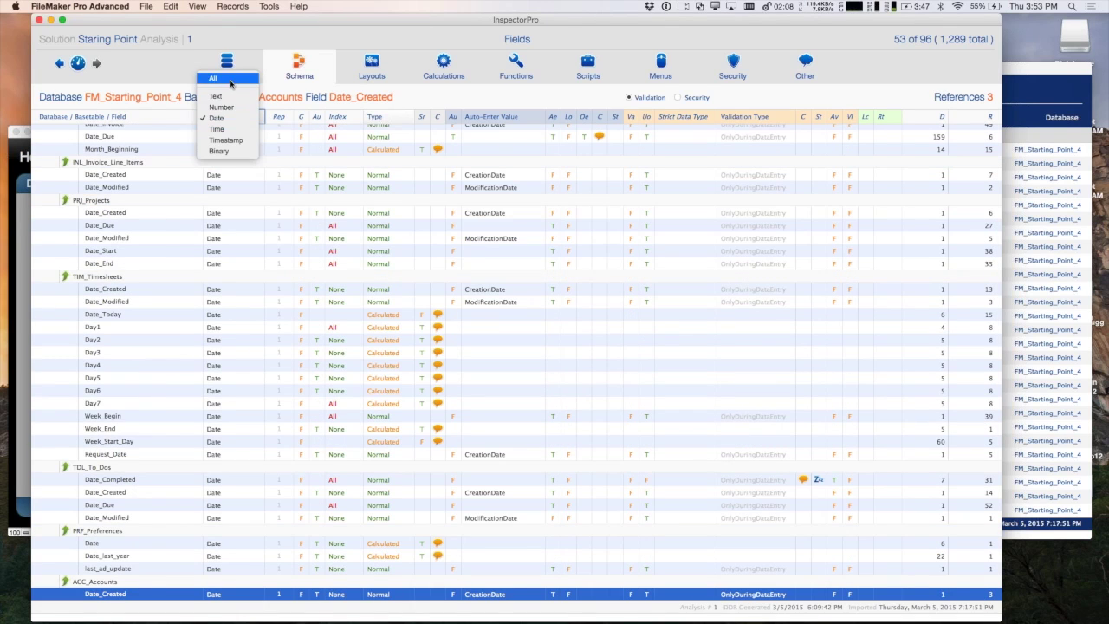
pyautogui.click(229, 79)
pyautogui.click(391, 114)
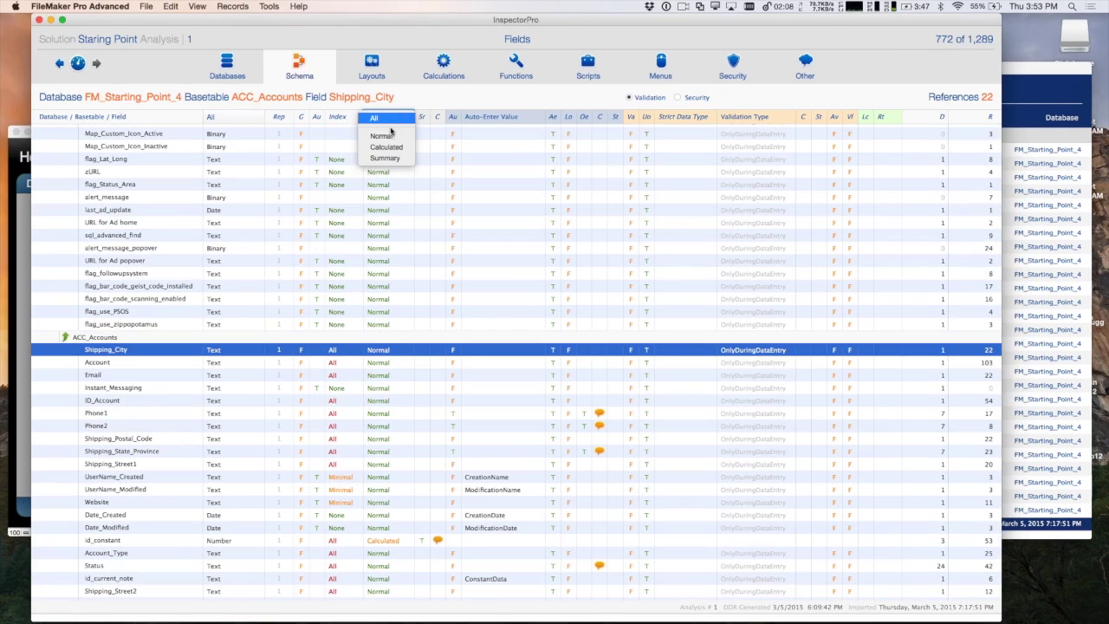
pyautogui.click(448, 97)
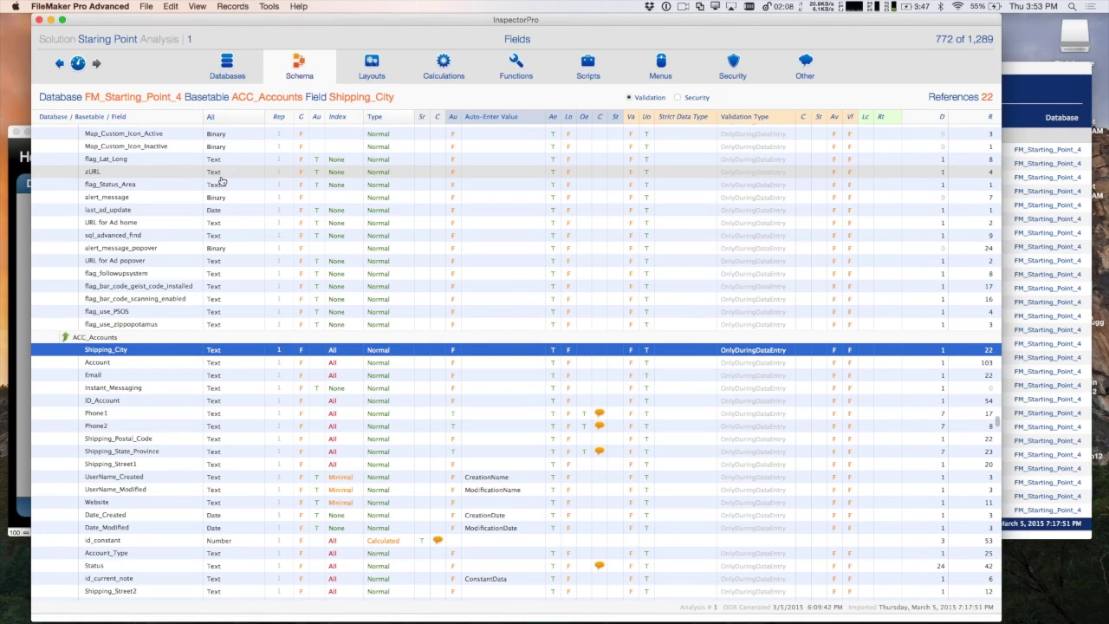
# Go to the list of base tables and show only the fields that belong to CON_Contacts
pyautogui.scroll(10, 223, 179)
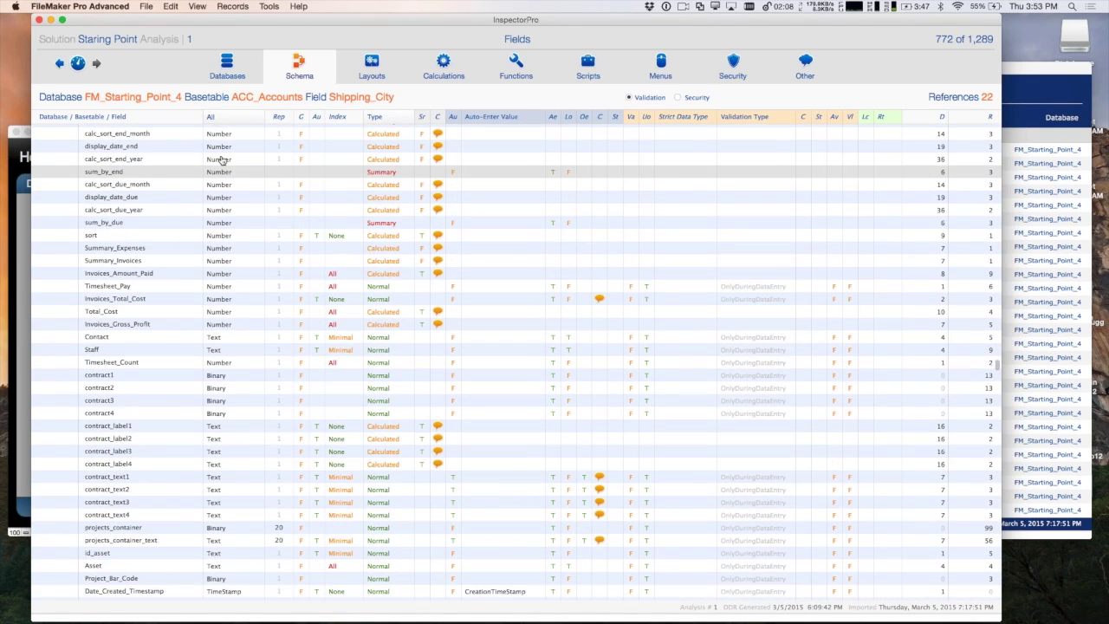
pyautogui.click(230, 62)
pyautogui.click(299, 66)
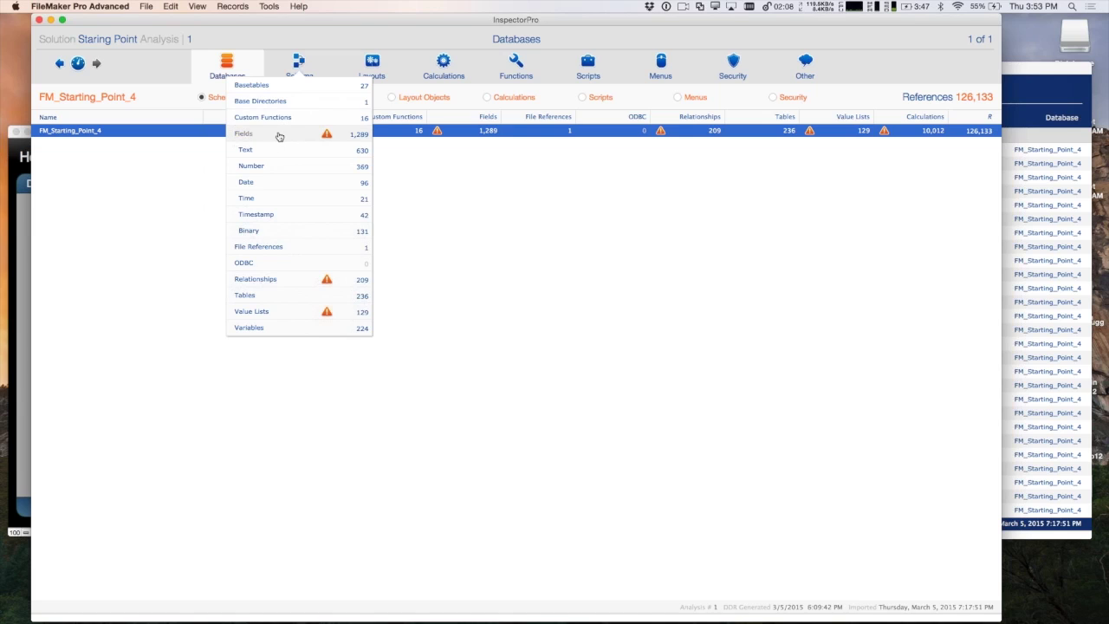
pyautogui.click(287, 90)
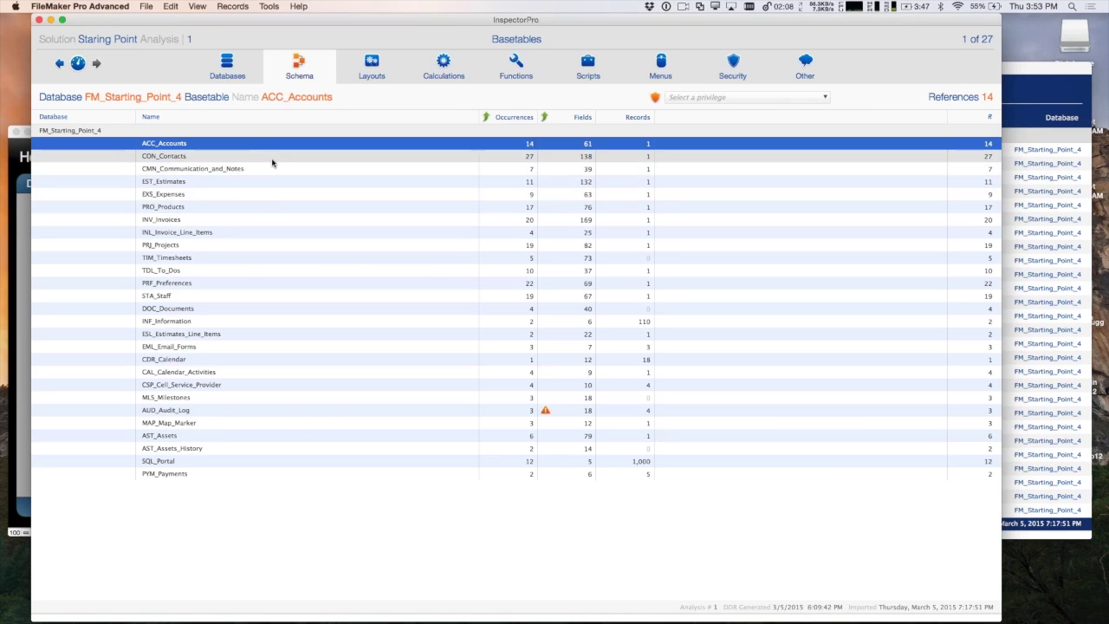
pyautogui.click(272, 161)
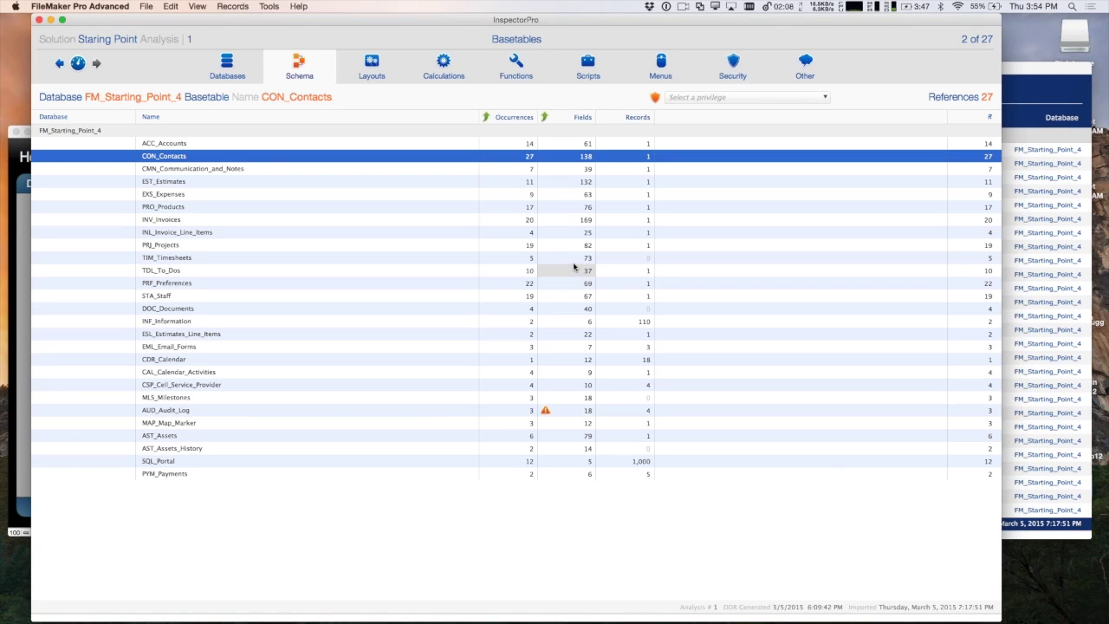
pyautogui.click(575, 162)
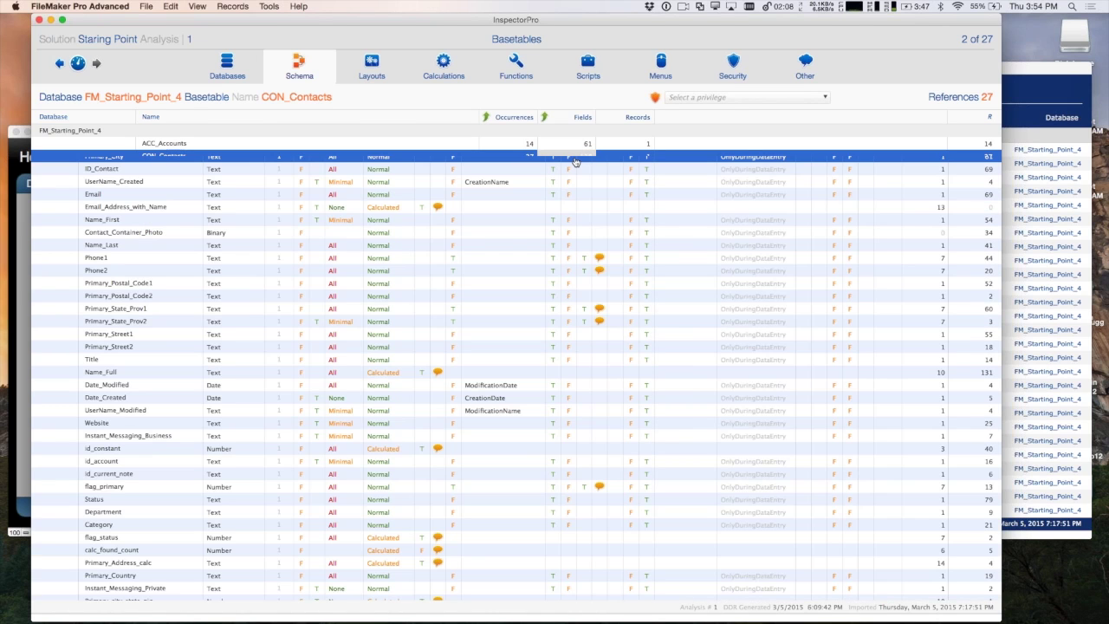
# Sort the CON_Contacts field list in ascending order by NAME, after the existing DATABASE and BASETABLE_ID sort fields
pyautogui.scroll(-1, 561, 284)
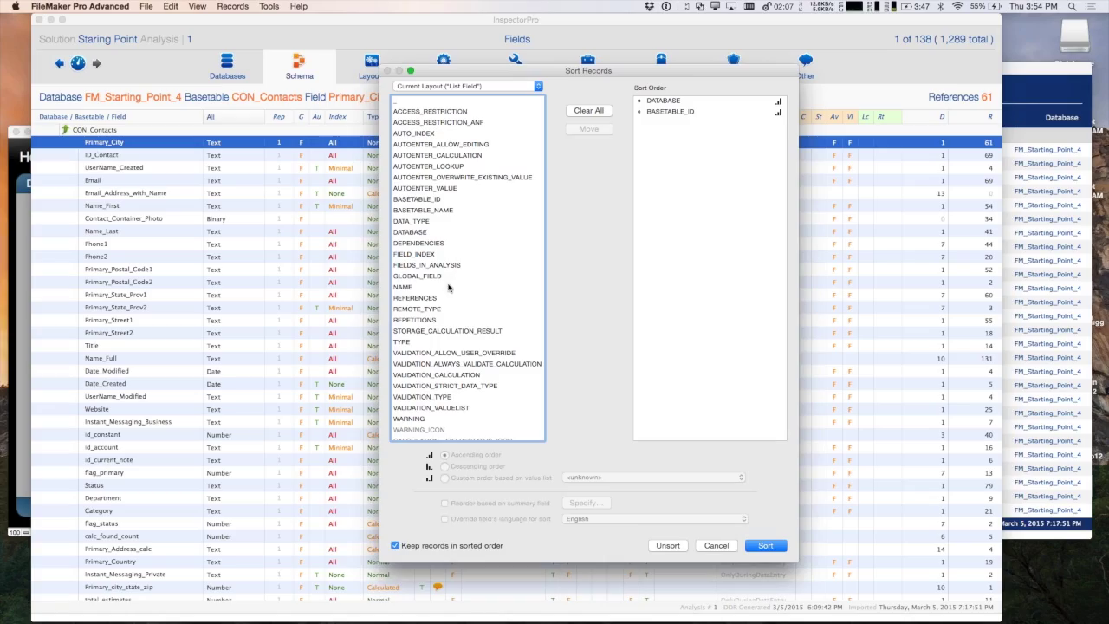
pyautogui.moveTo(447, 288); pyautogui.dragTo(638, 177)
pyautogui.click(673, 123)
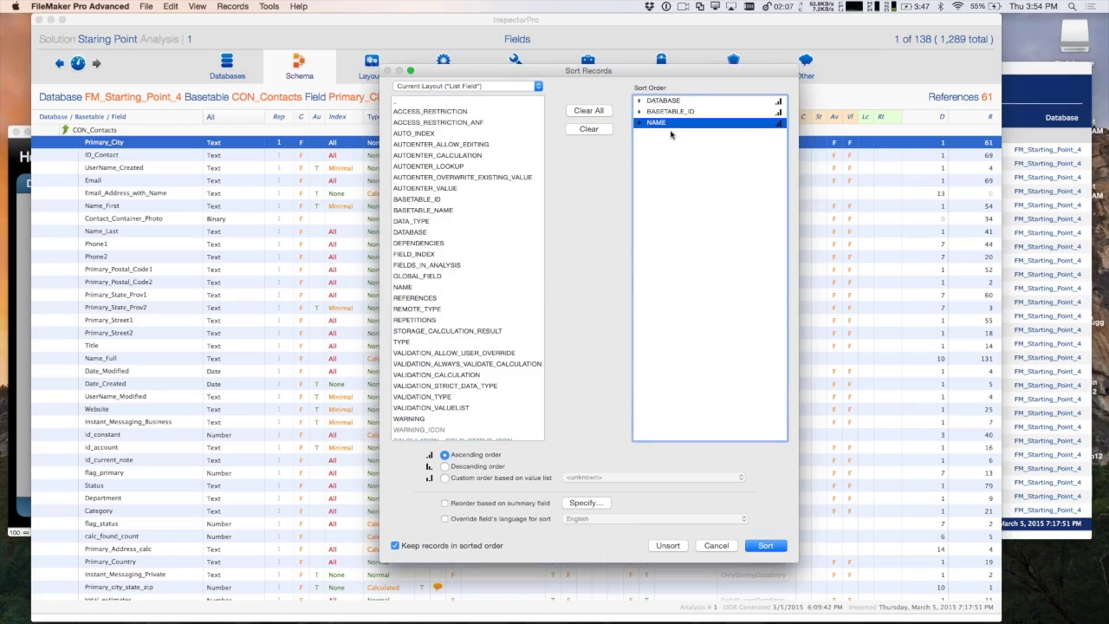
pyautogui.click(762, 545)
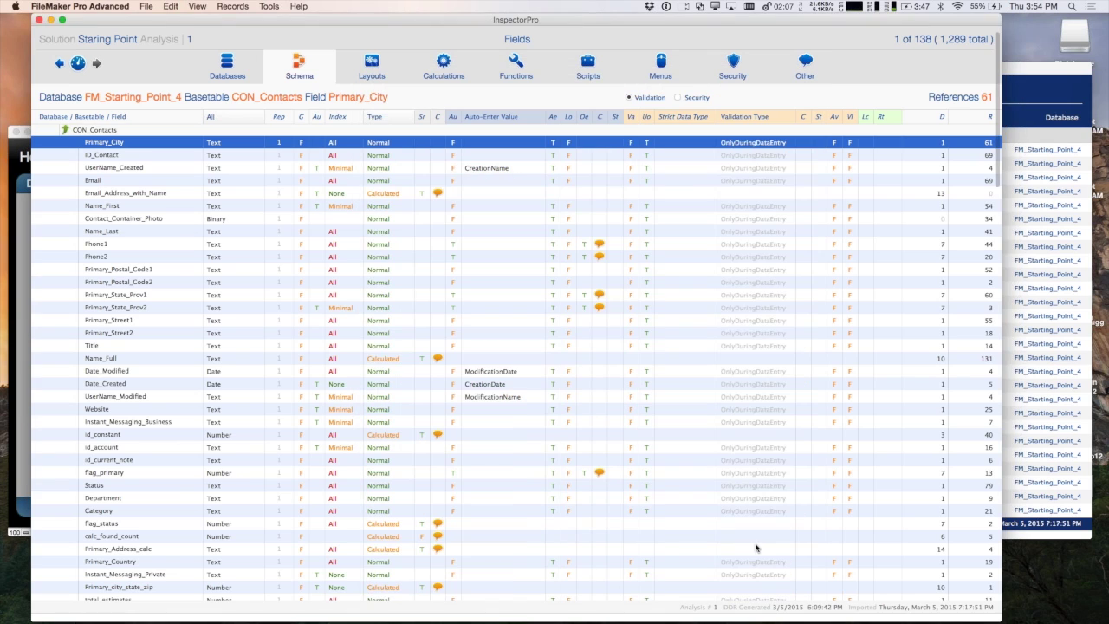
pyautogui.scroll(15, 436, 292)
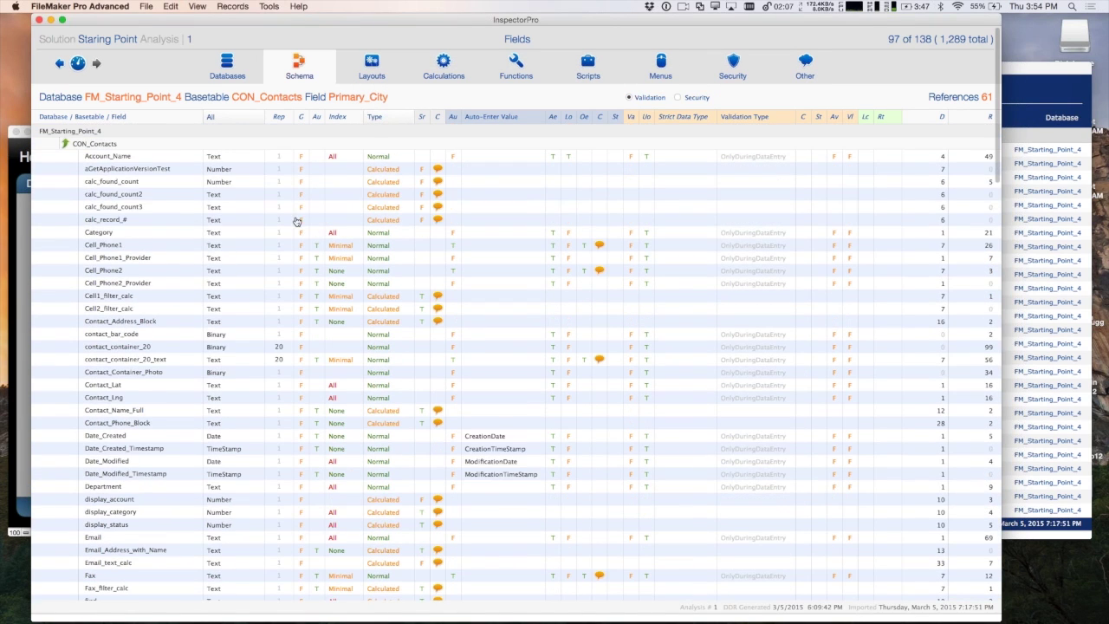
# Show the references to the CON_Contacts field Account_Name and display them in a separate references window
pyautogui.click(176, 155)
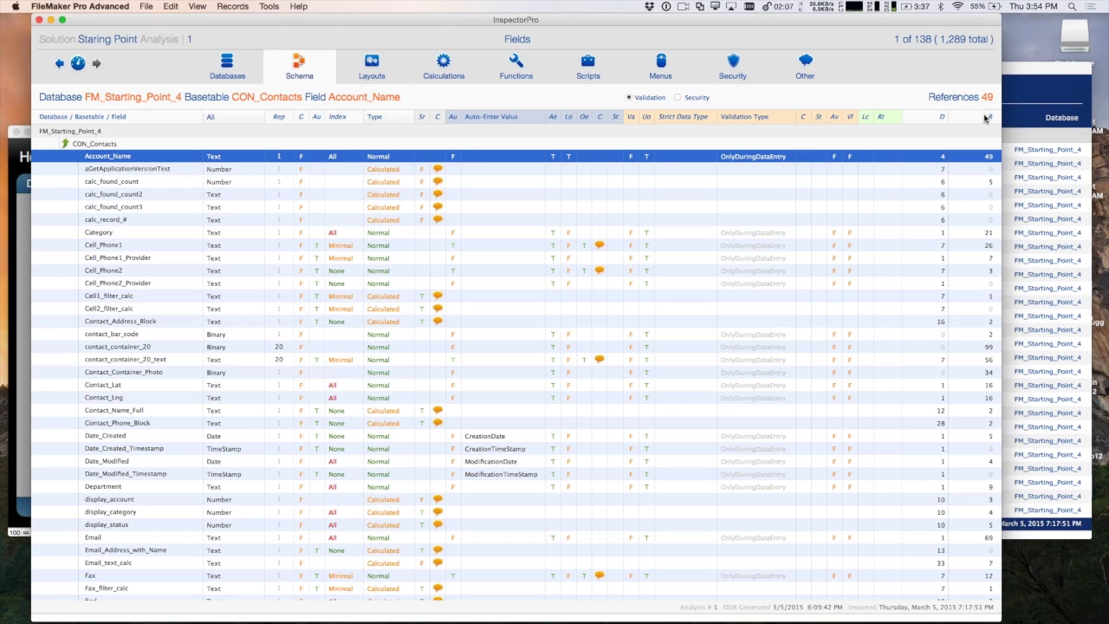
pyautogui.click(985, 157)
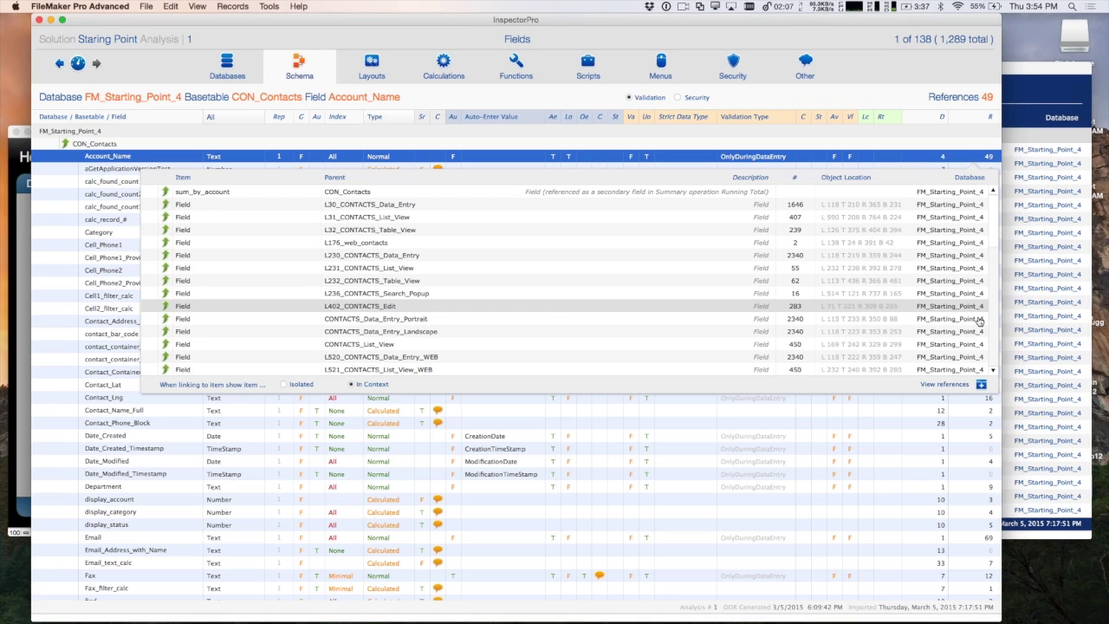
pyautogui.click(979, 384)
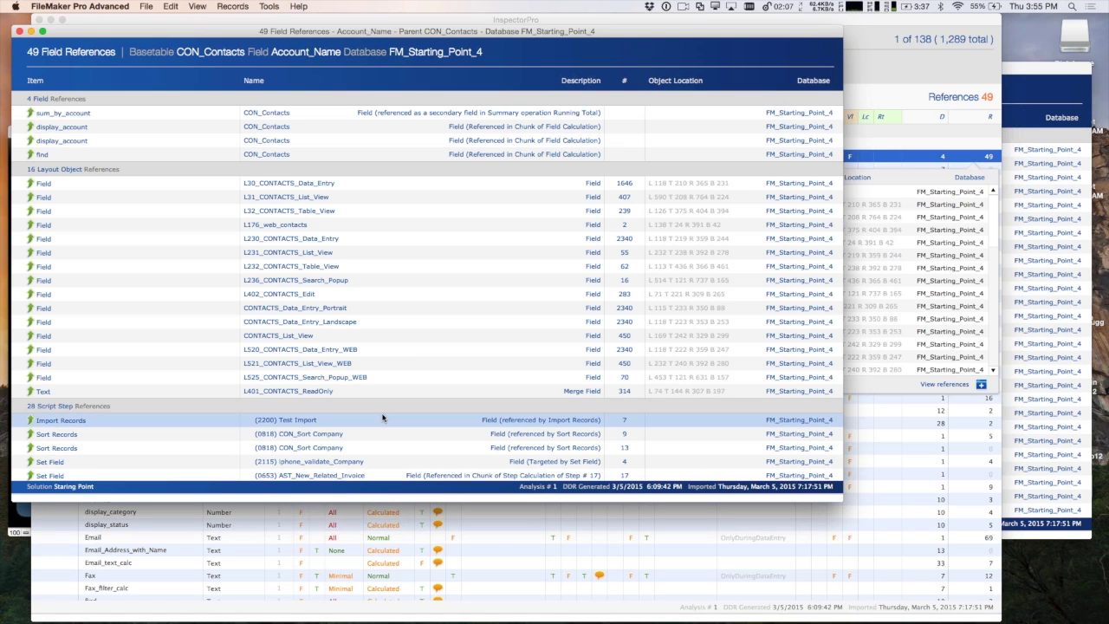
# Examine the layout object, script step and value list references to Account_Name, and close the reference views
pyautogui.scroll(-4, 545, 317)
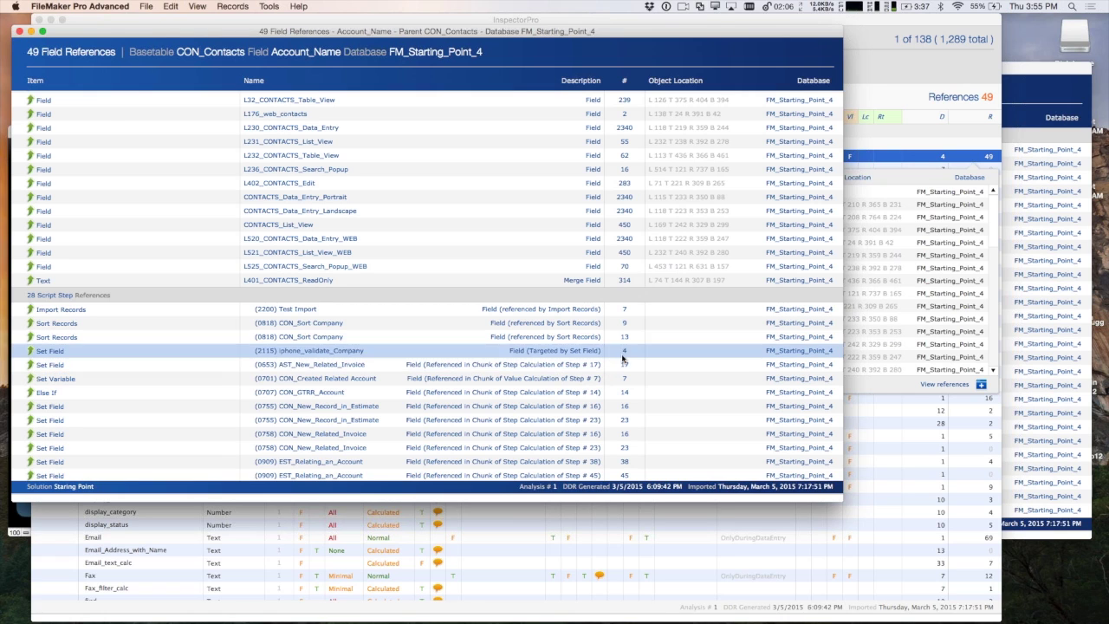
pyautogui.click(664, 308)
pyautogui.scroll(-6, 664, 306)
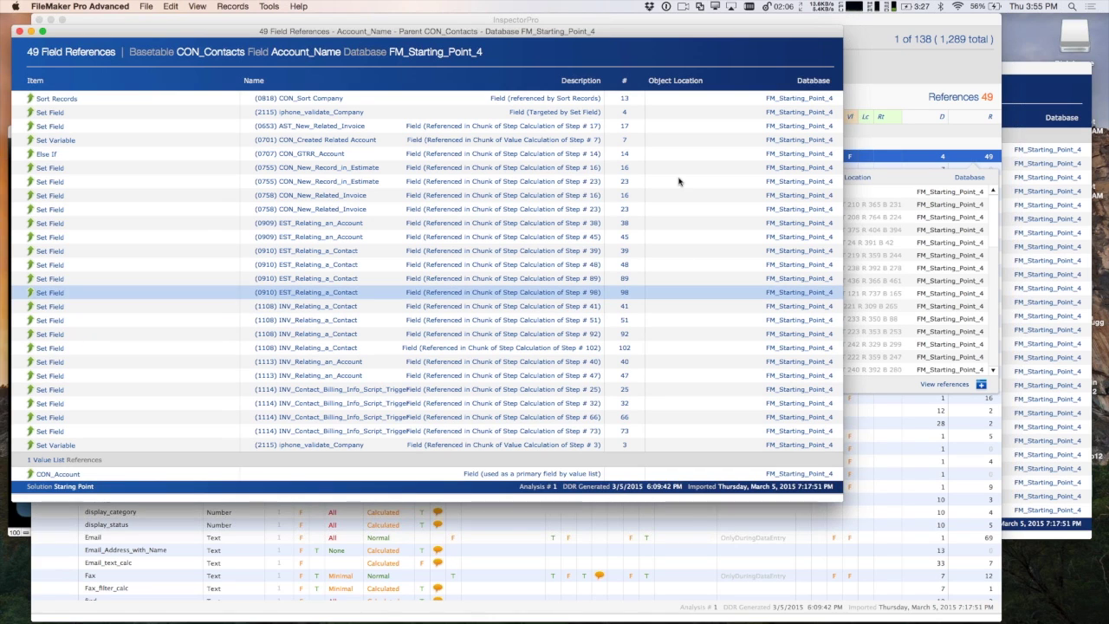
pyautogui.click(679, 181)
pyautogui.click(676, 167)
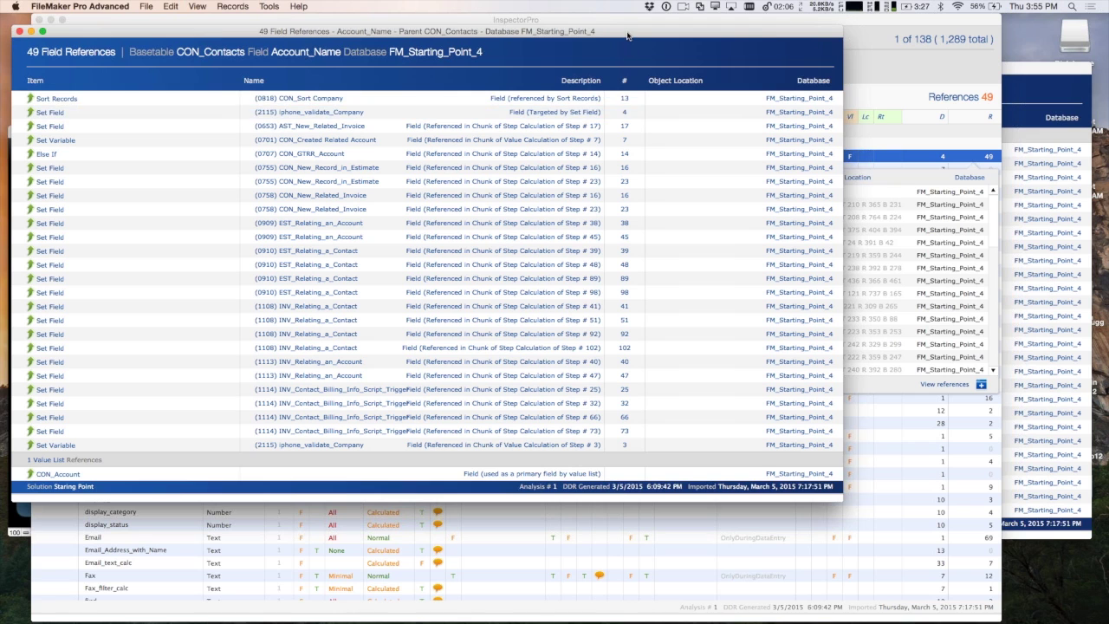
pyautogui.moveTo(628, 35); pyautogui.dragTo(834, 93)
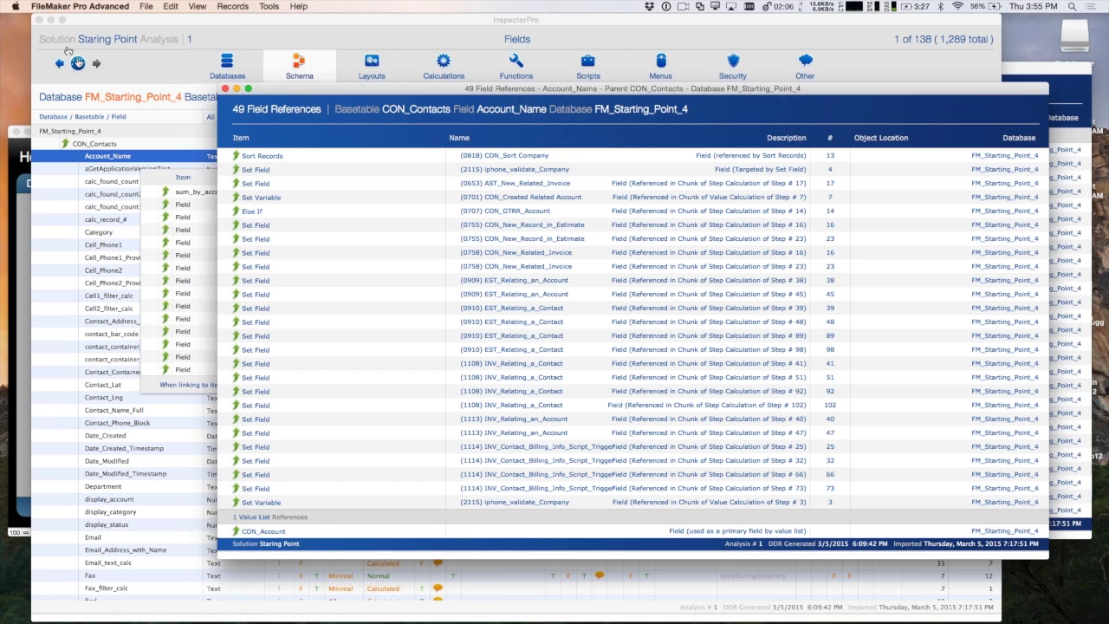
pyautogui.click(225, 89)
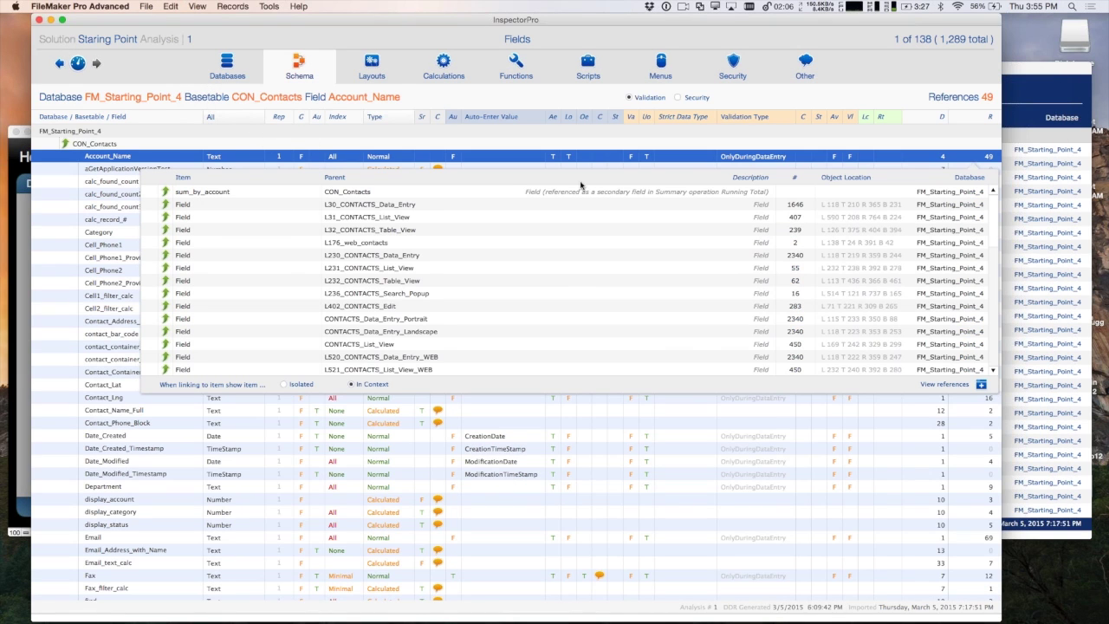
pyautogui.click(735, 157)
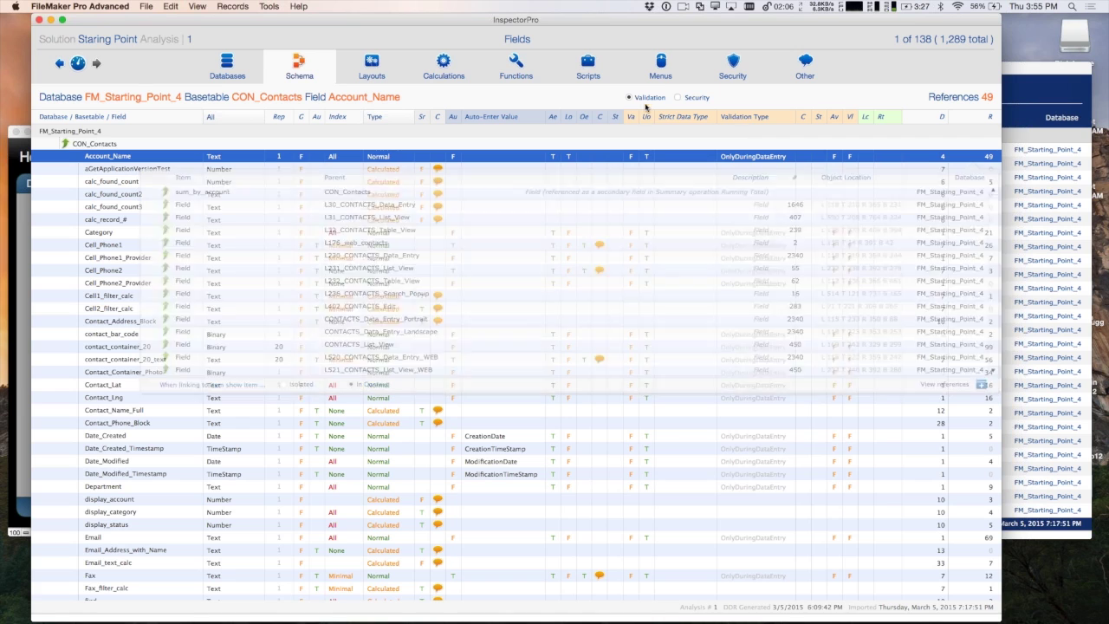
# Return to the dashboard, export the Script Universe visualisation as a file, and close the leftover references window covering the desktop
pyautogui.click(78, 65)
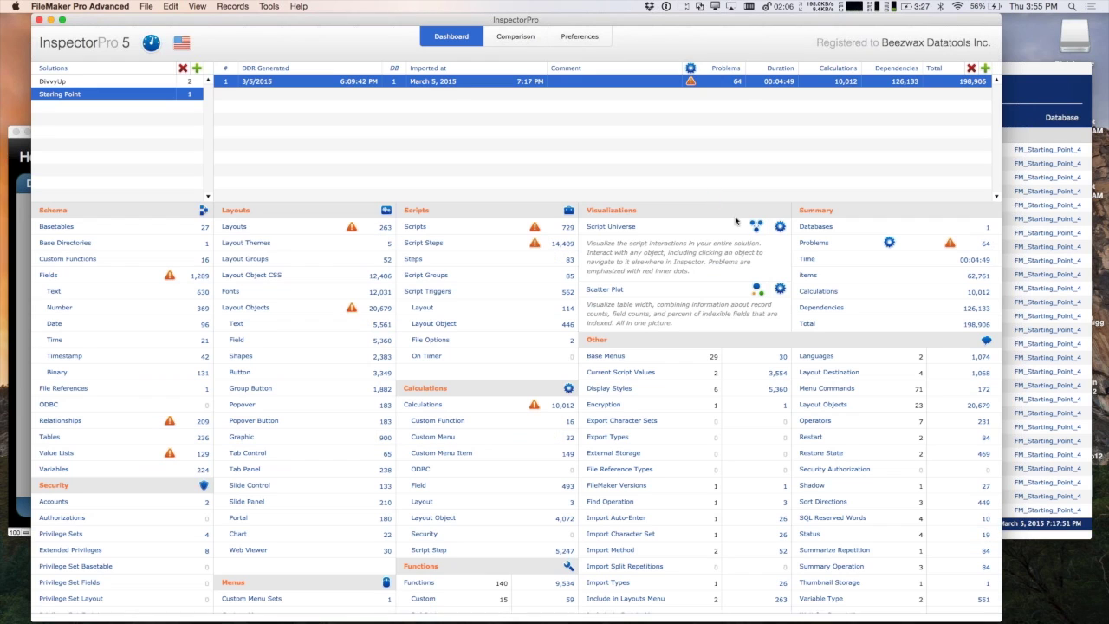
pyautogui.click(781, 228)
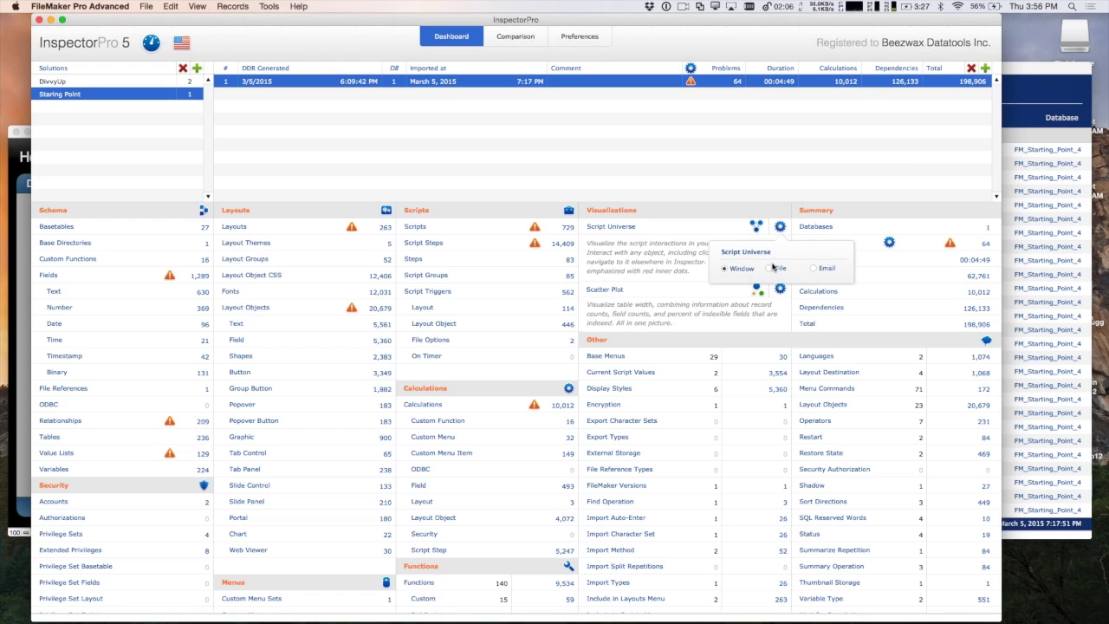
pyautogui.click(770, 270)
pyautogui.click(758, 223)
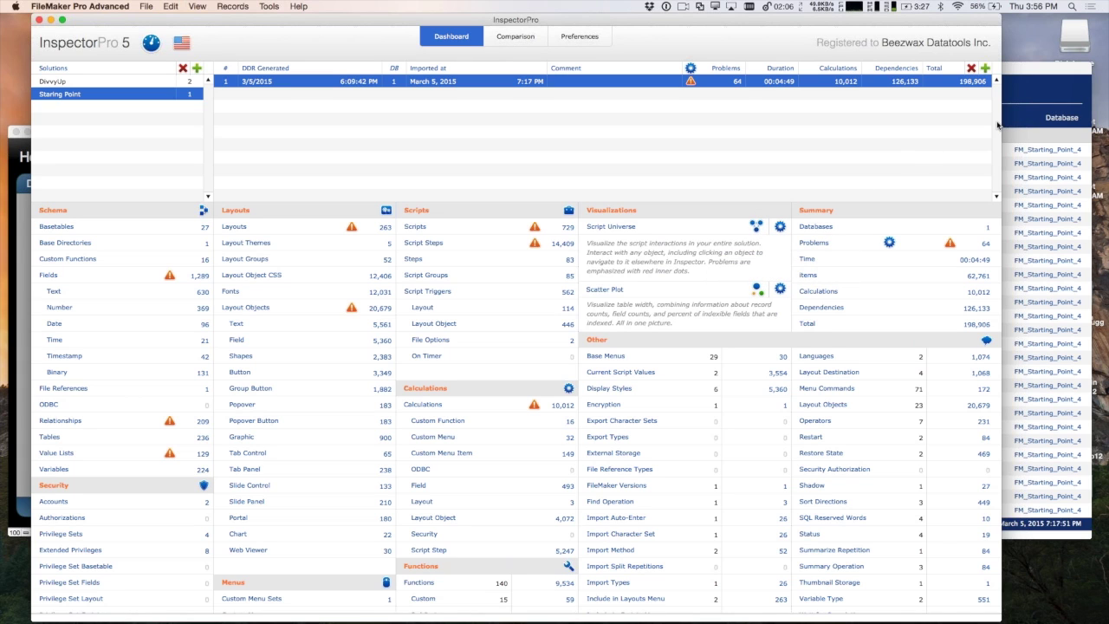
pyautogui.click(1036, 105)
pyautogui.press('super+w')
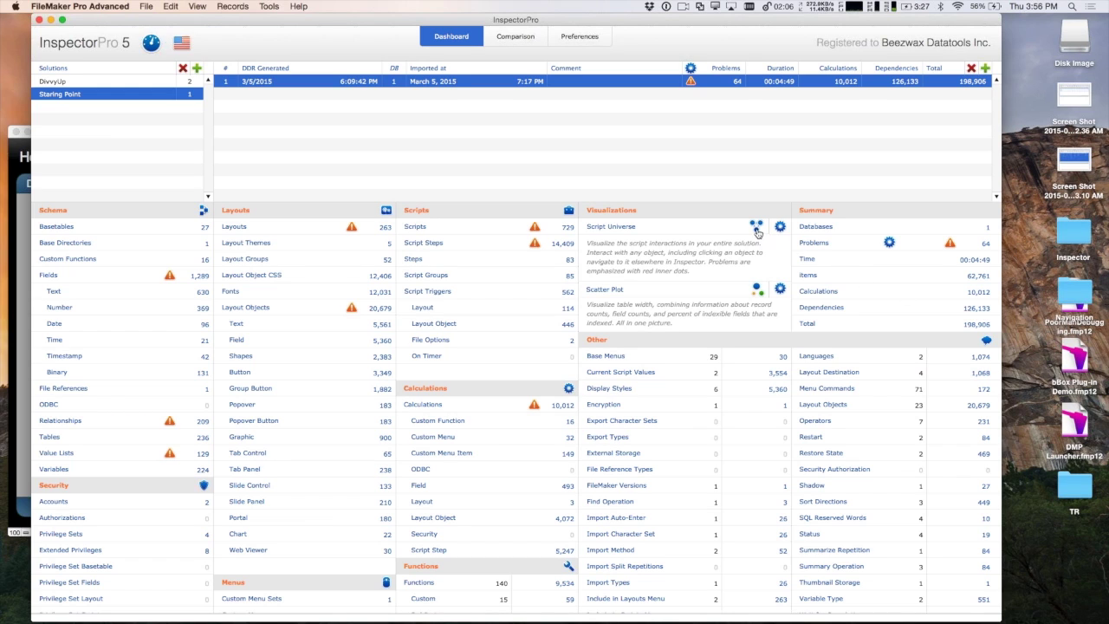
pyautogui.press('super+space')
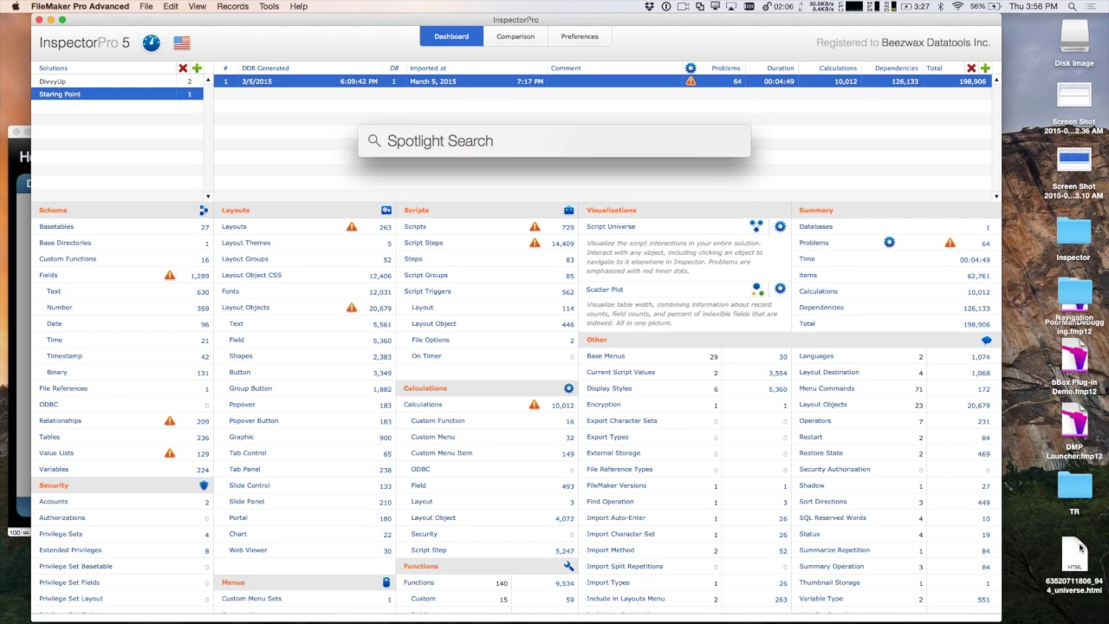
pyautogui.write('f')
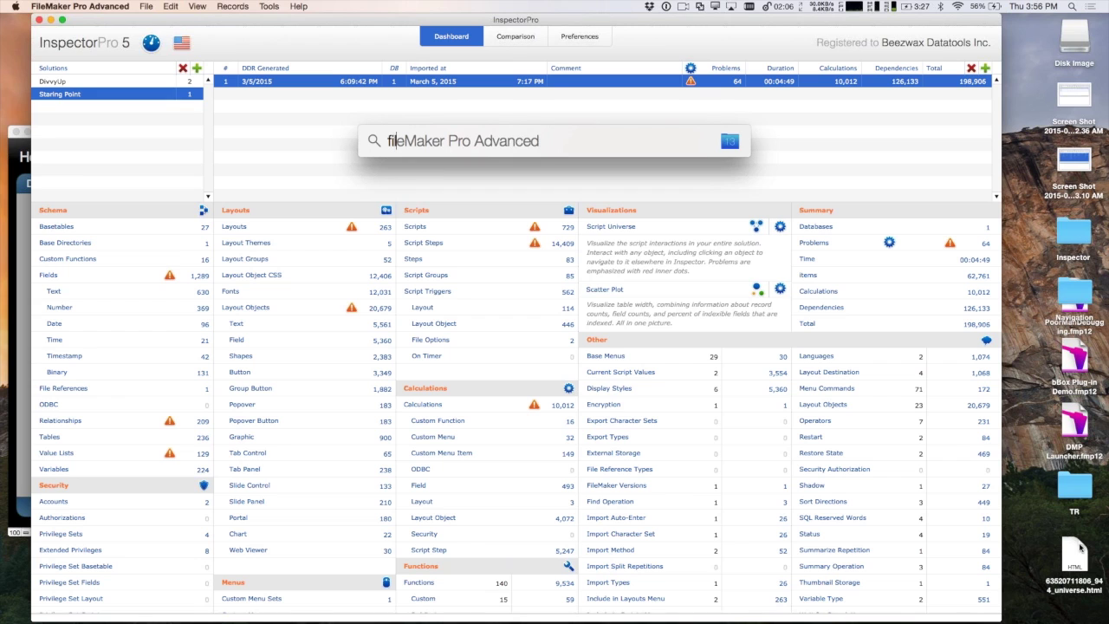
pyautogui.write('irefox')
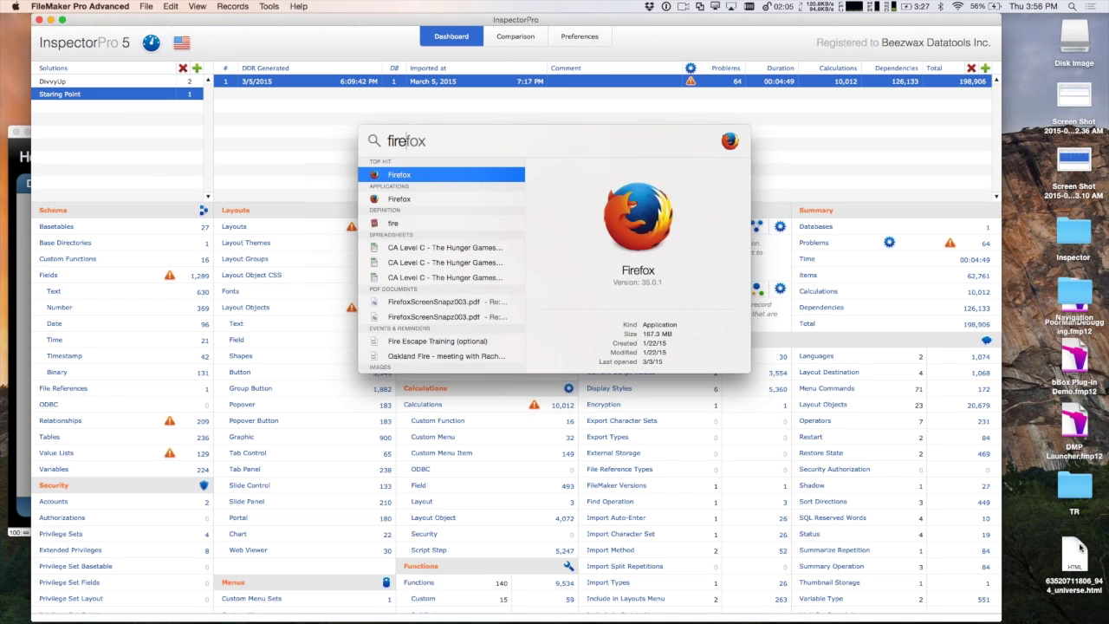
pyautogui.press('Return')
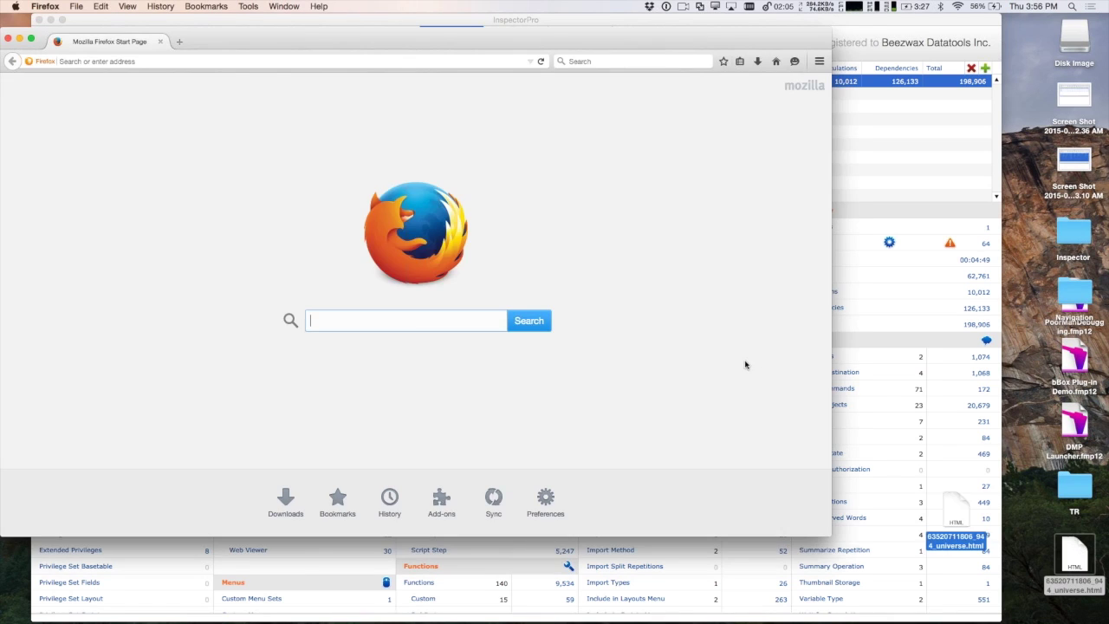
pyautogui.moveTo(740, 363); pyautogui.dragTo(790, 350)
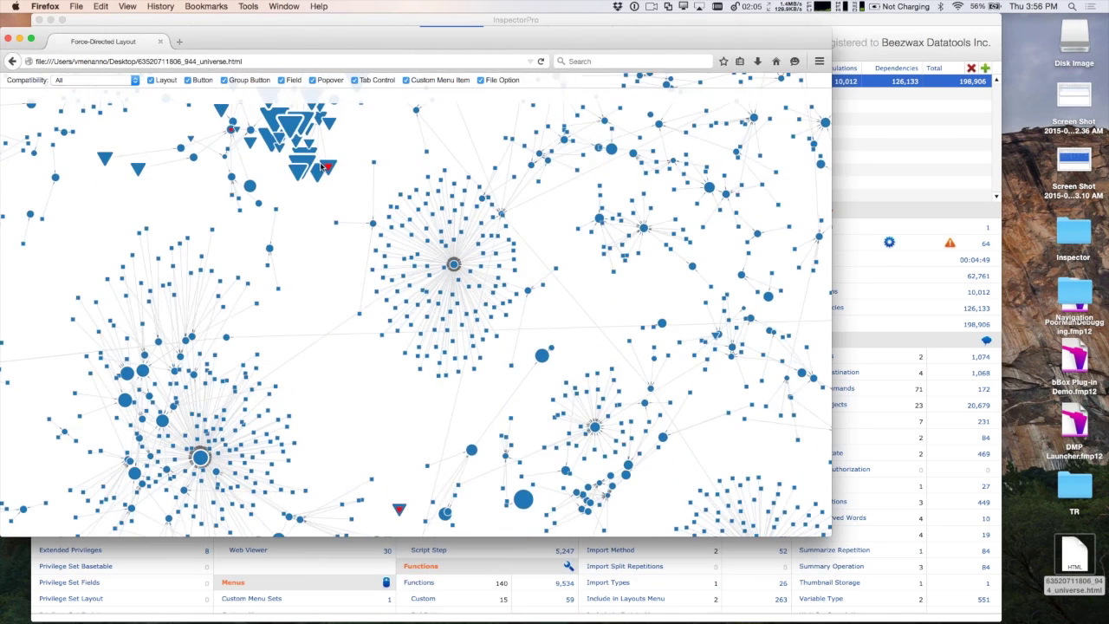
pyautogui.click(337, 177)
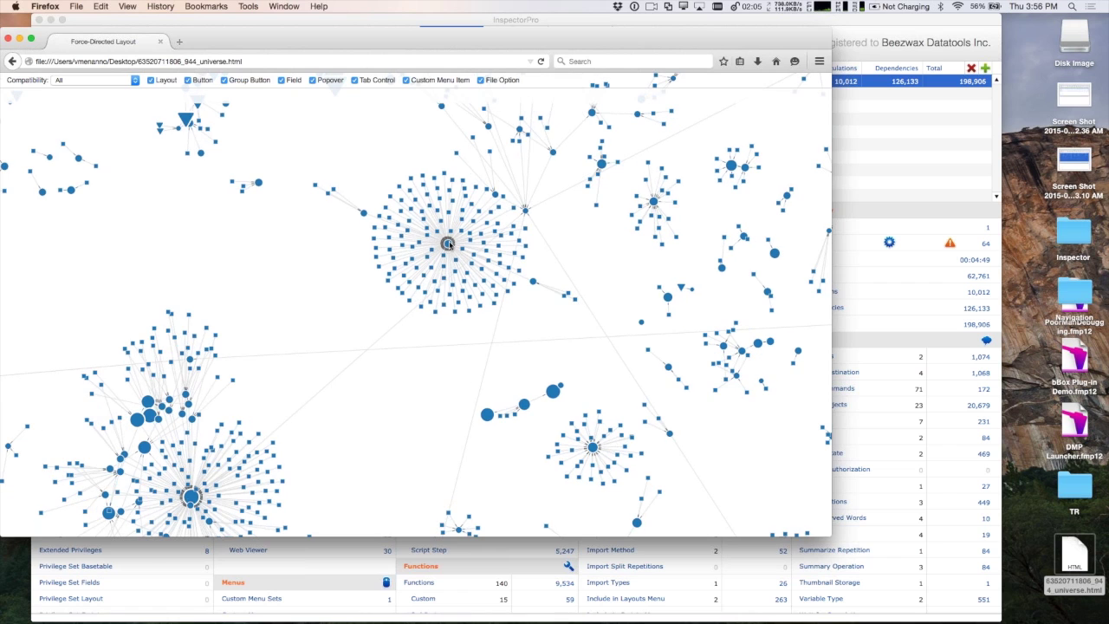
# Examine the connections of the Go To Products script node and the small cluster around the red problem node in the script graph
pyautogui.click(447, 244)
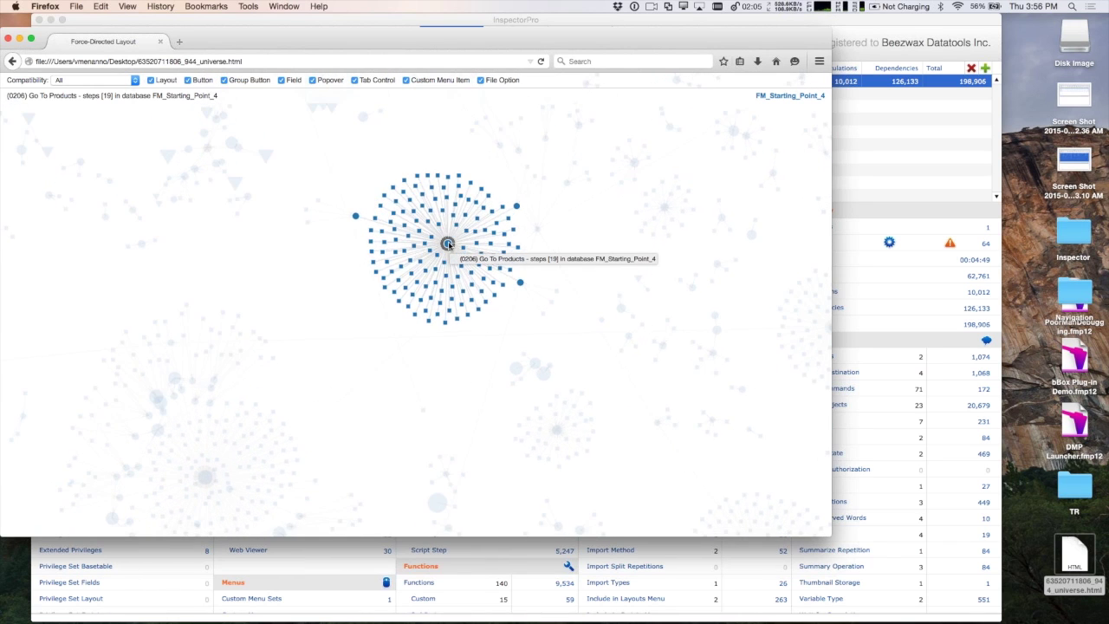
pyautogui.click(378, 199)
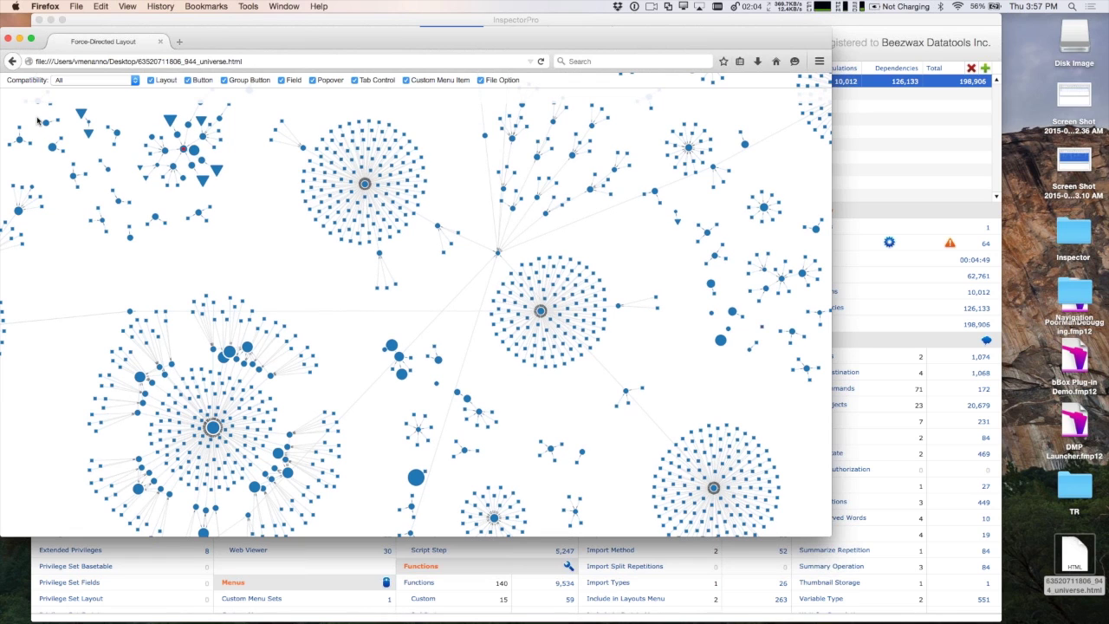
pyautogui.scroll(2, 37, 120)
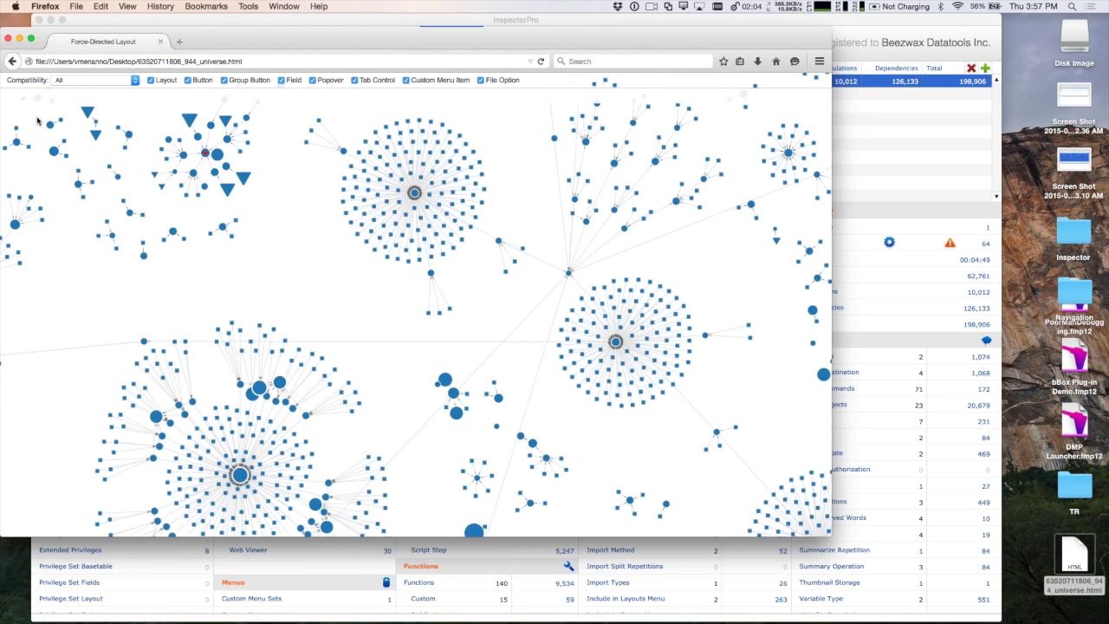
pyautogui.scroll(2, 38, 121)
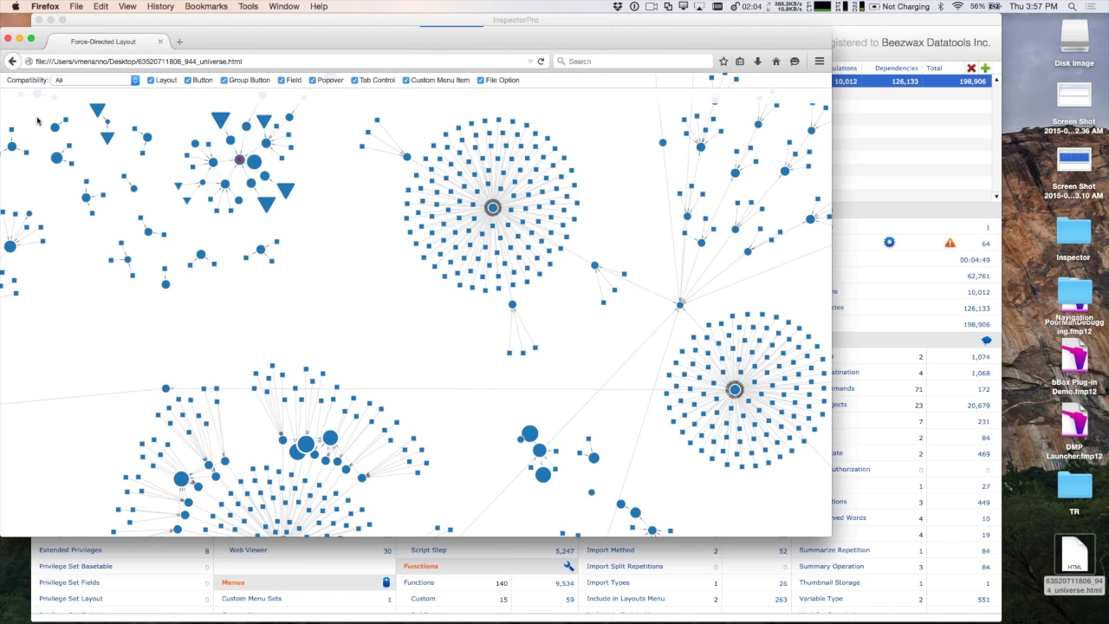
pyautogui.scroll(1, 38, 121)
pyautogui.scroll(4, 38, 121)
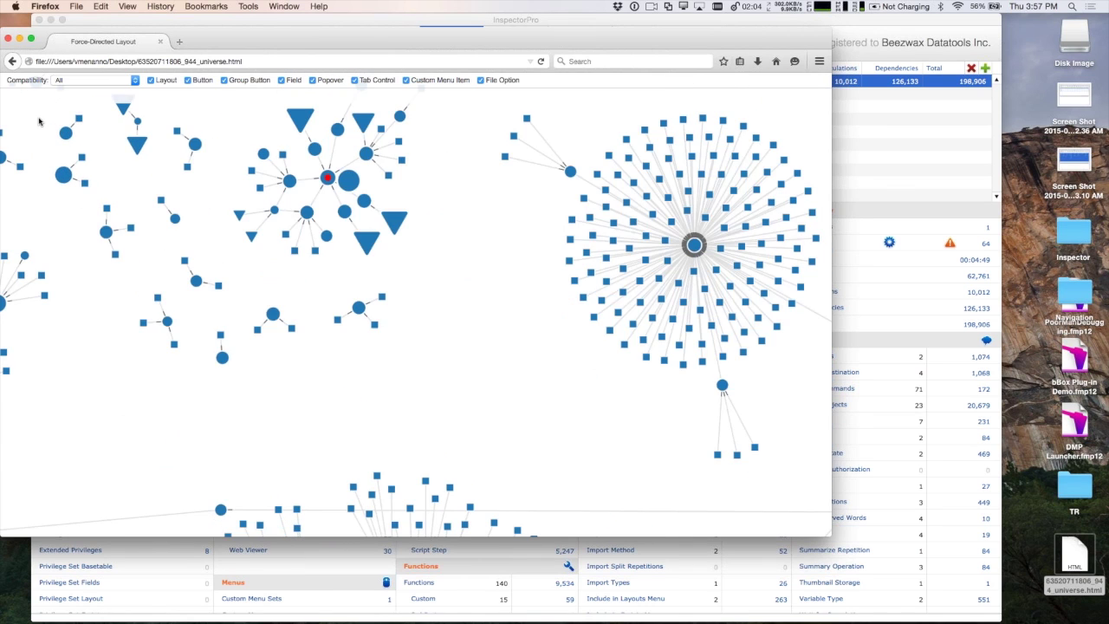
pyautogui.scroll(5, 38, 120)
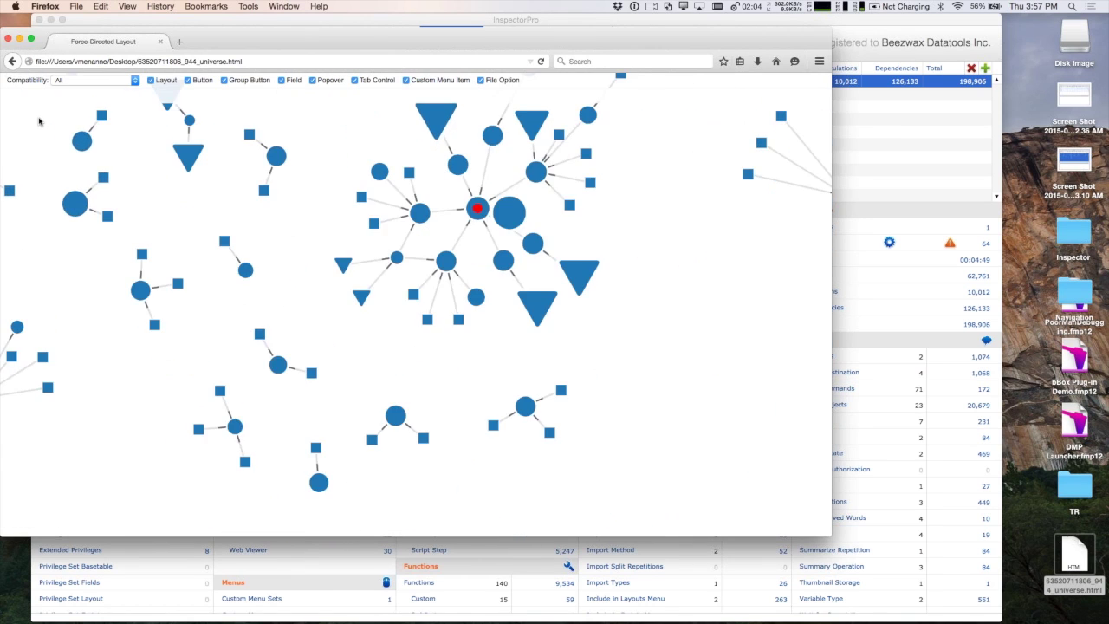
pyautogui.scroll(2, 38, 121)
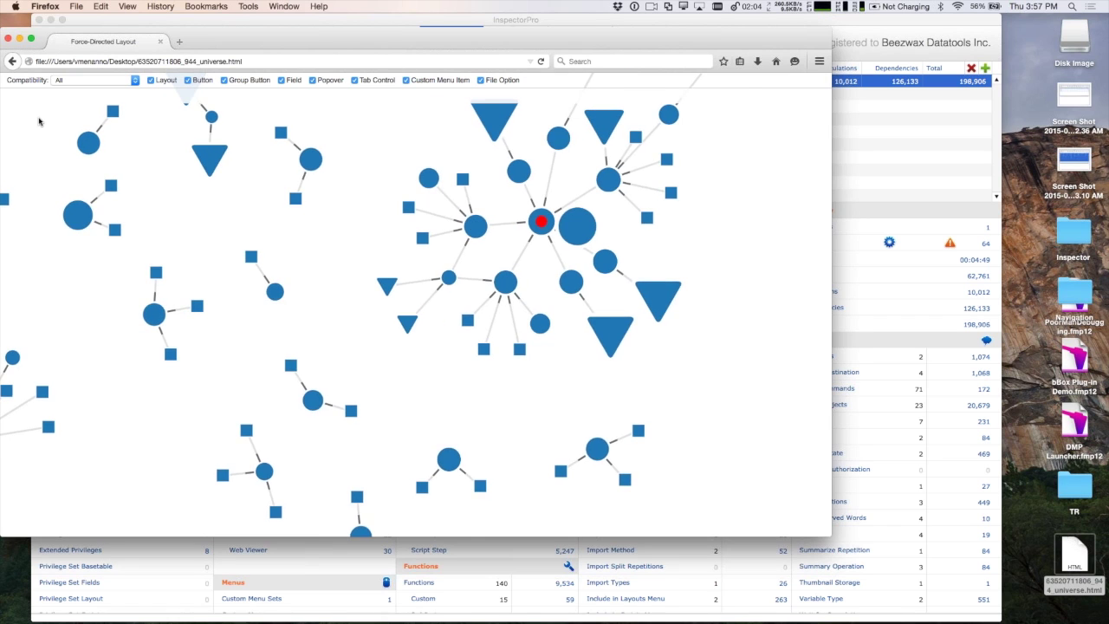
pyautogui.scroll(3, 38, 120)
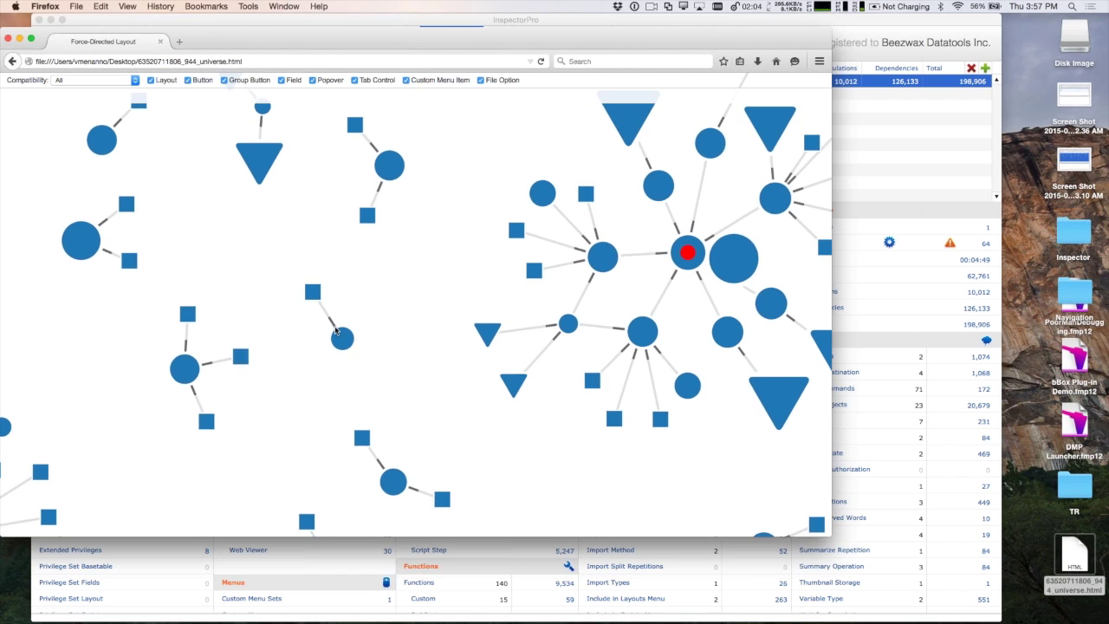
pyautogui.moveTo(312, 291)
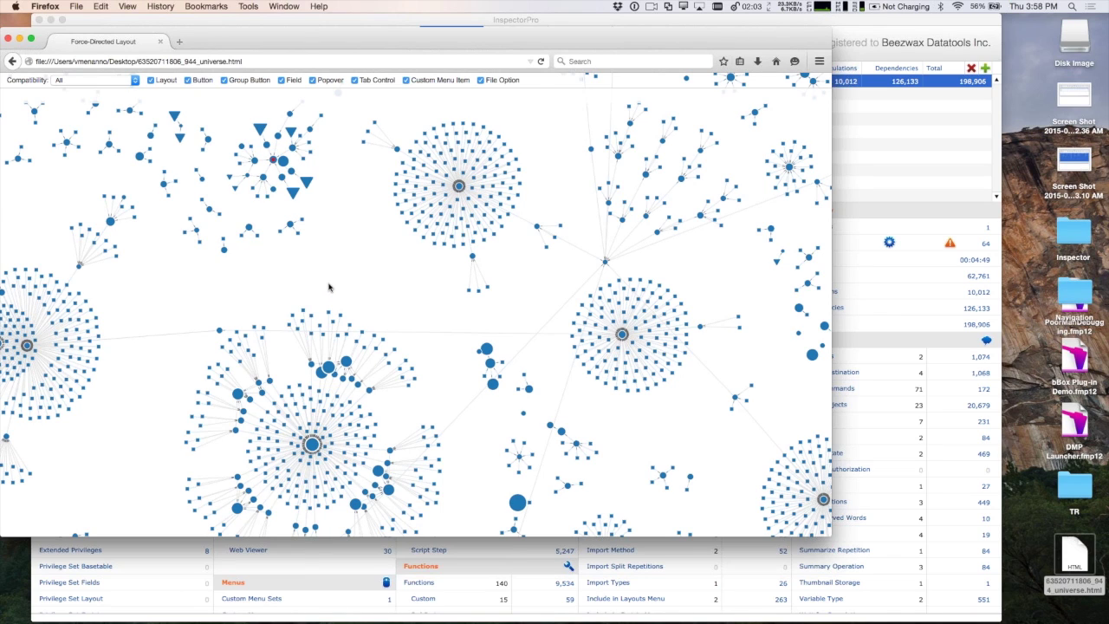
pyautogui.scroll(-5, 329, 287)
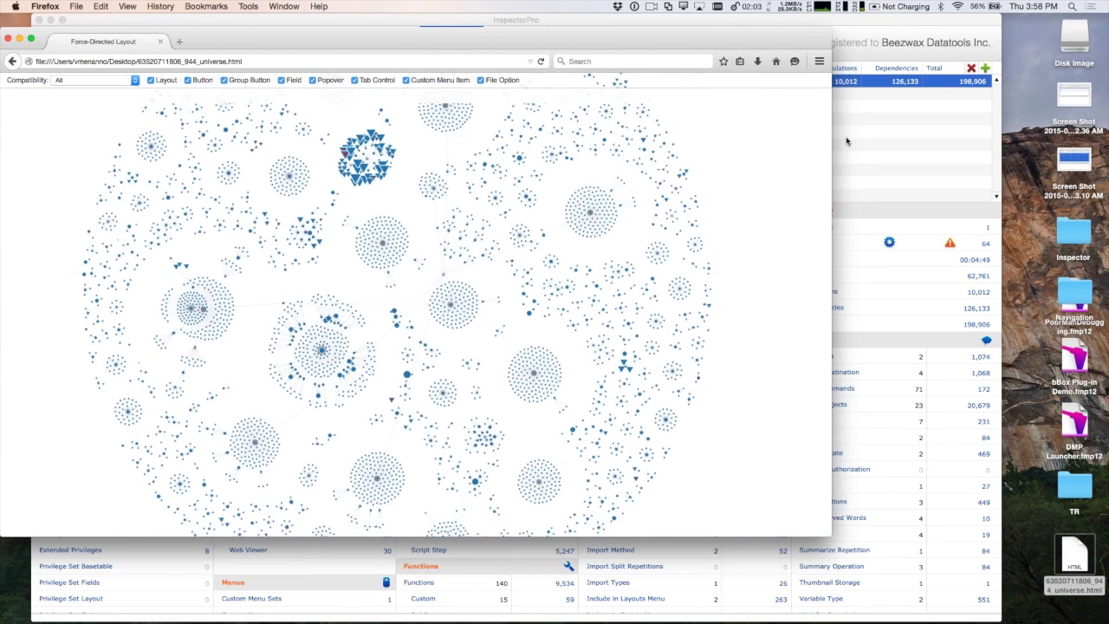
pyautogui.press('super+Tab')
pyautogui.click(177, 81)
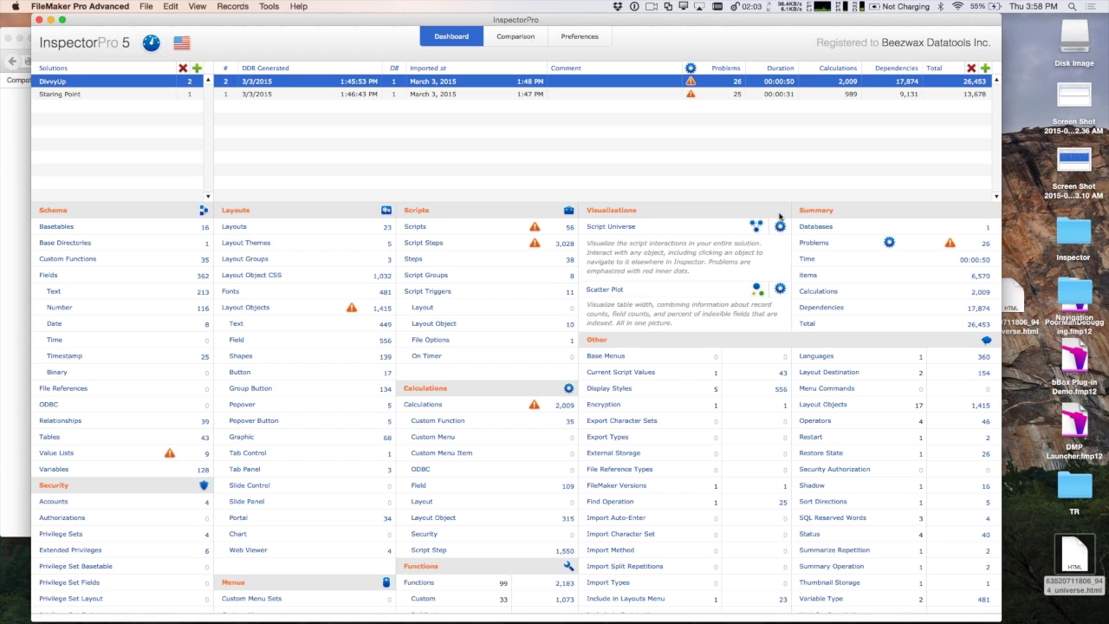
pyautogui.click(1009, 307)
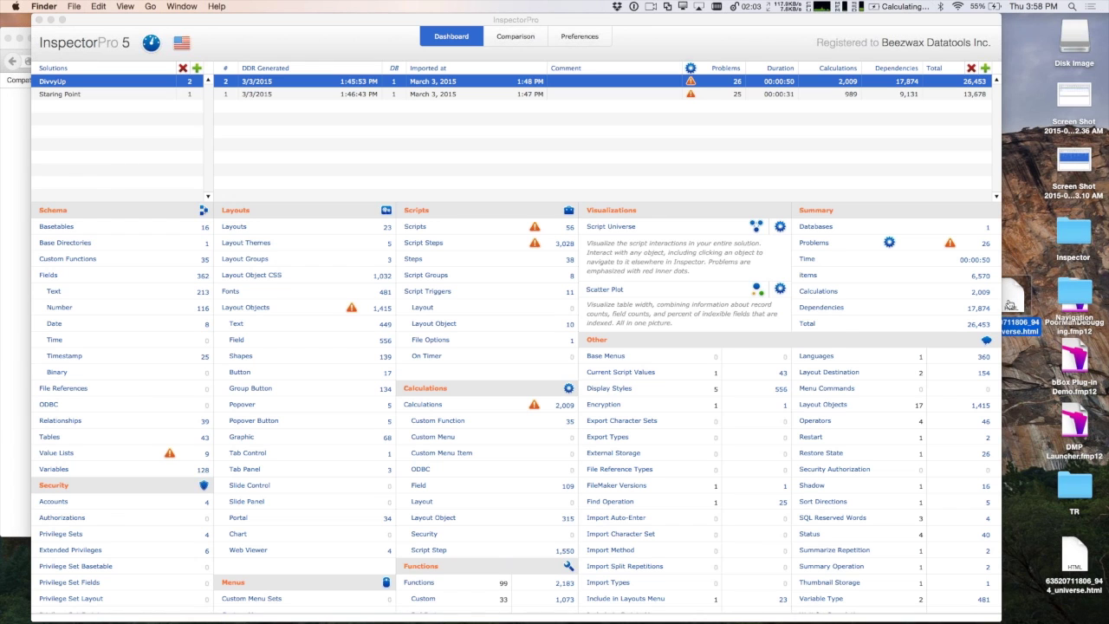
pyautogui.press('super+Tab')
pyautogui.press('super+Tab')
pyautogui.press('super+n')
pyautogui.moveTo(754, 250); pyautogui.dragTo(729, 246)
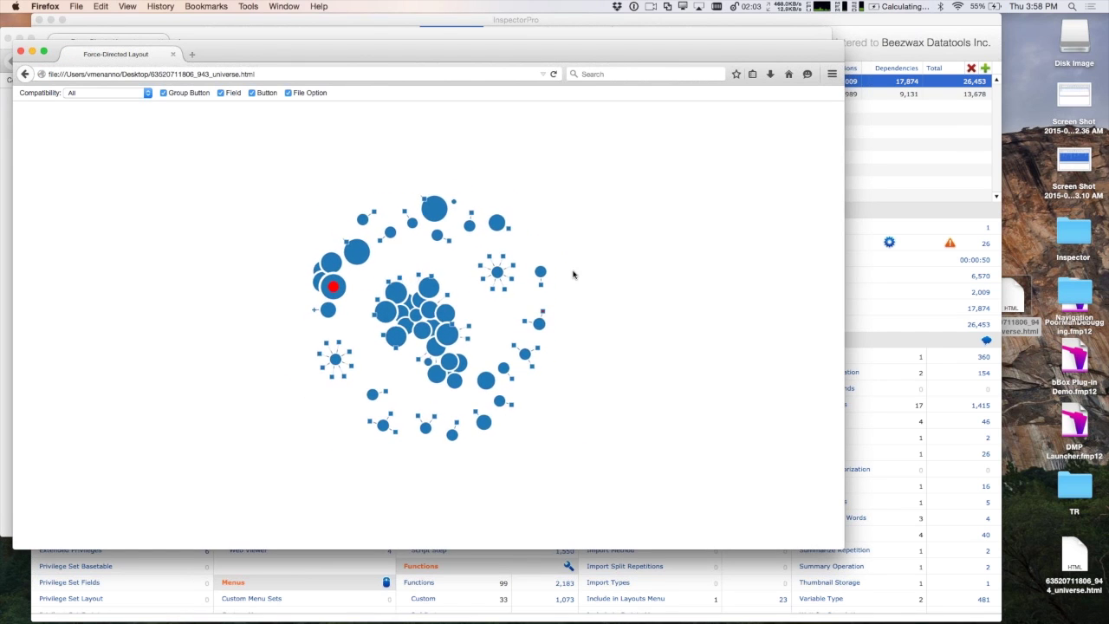
# Examine the DivvyUp script graph, including the node with the red problem dot, and close both graph windows
pyautogui.click(356, 250)
pyautogui.moveTo(416, 321)
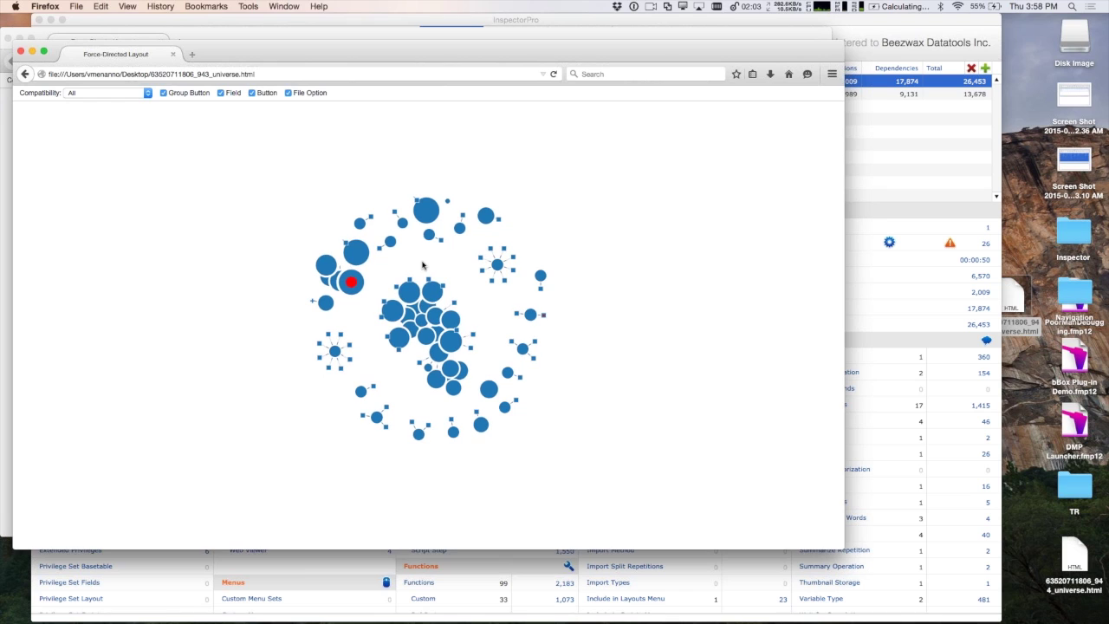
pyautogui.moveTo(353, 285)
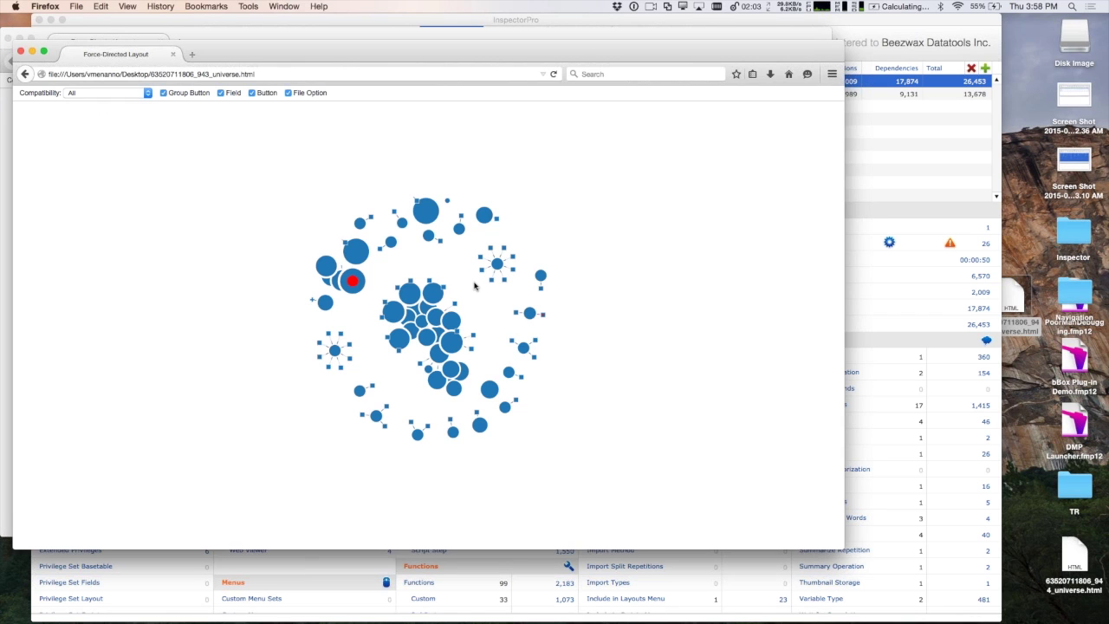
pyautogui.scroll(3, 474, 277)
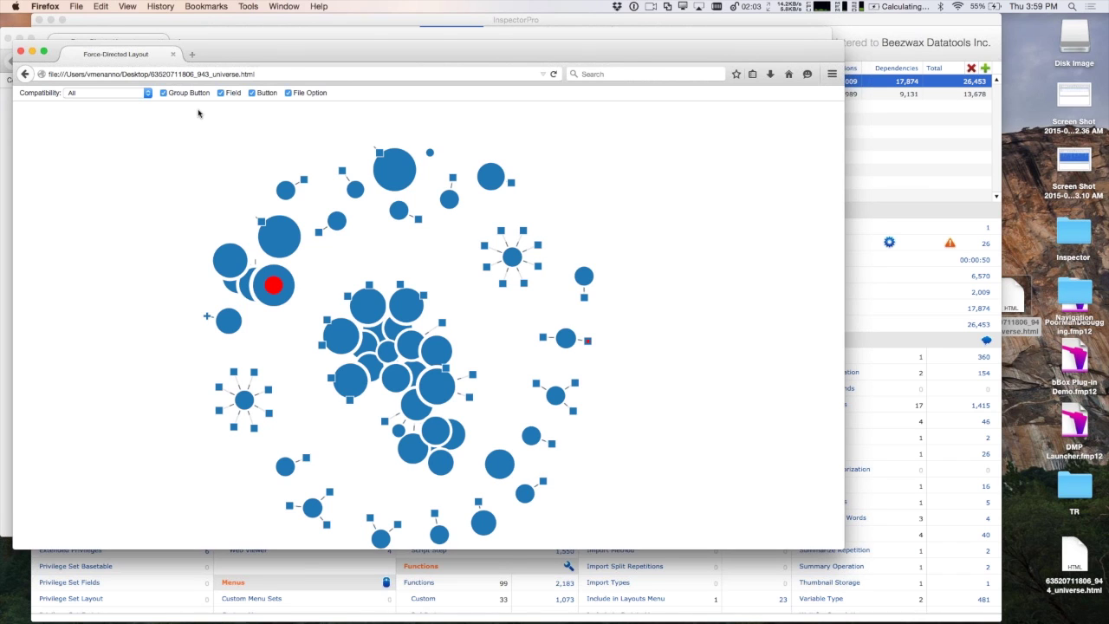
pyautogui.click(20, 52)
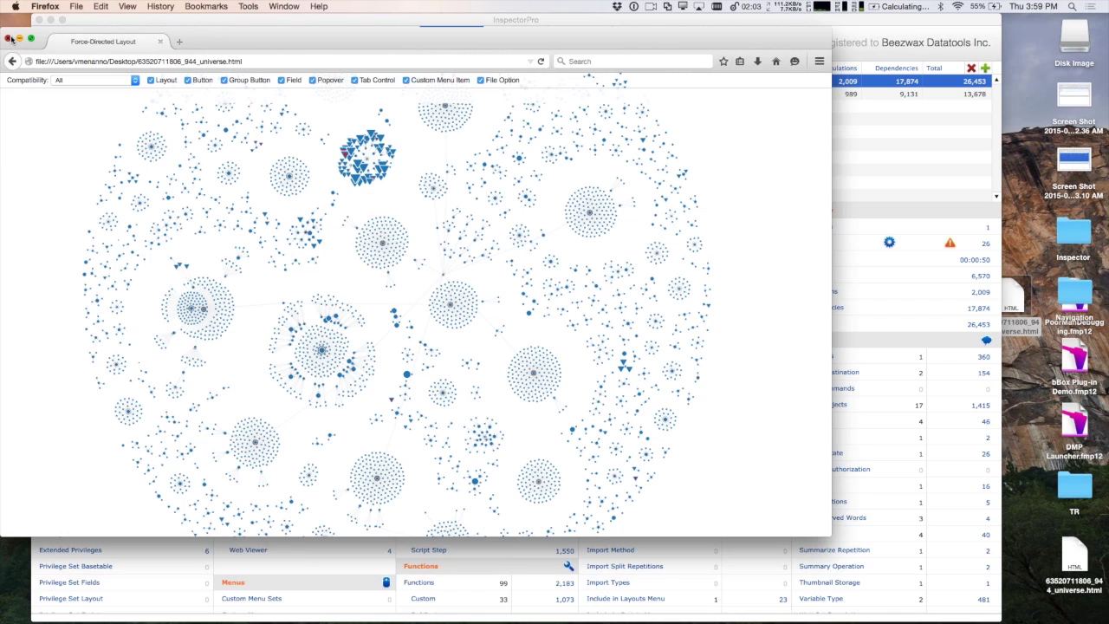
pyautogui.click(9, 40)
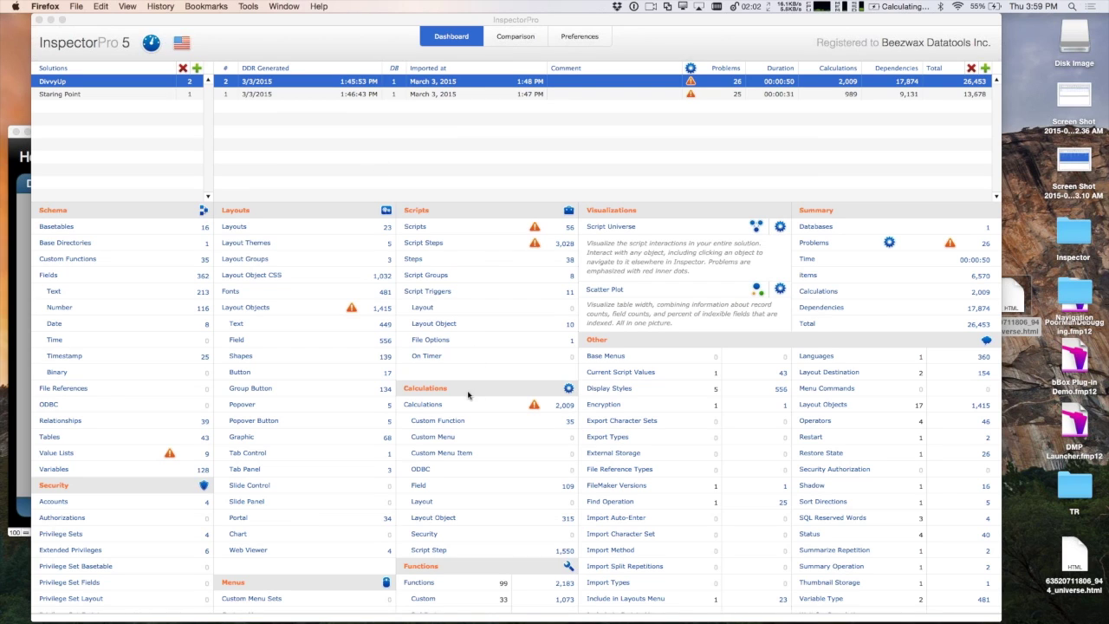
# List the DivvyUp custom function calculations from the dashboard and display the full calculation of #Array
pyautogui.click(447, 429)
pyautogui.click(446, 424)
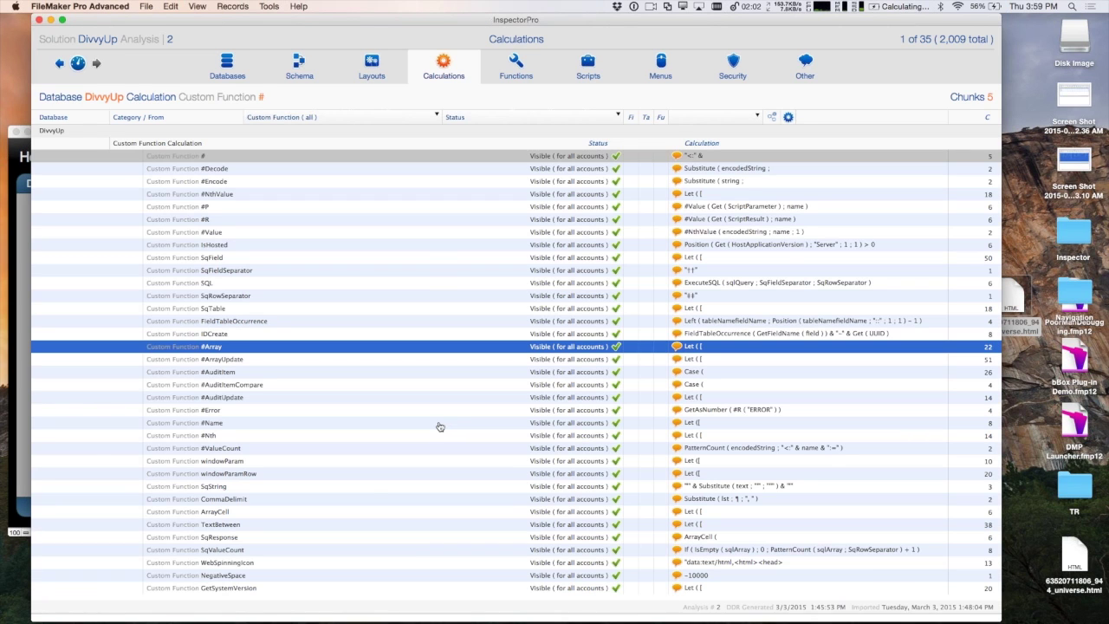
pyautogui.click(437, 347)
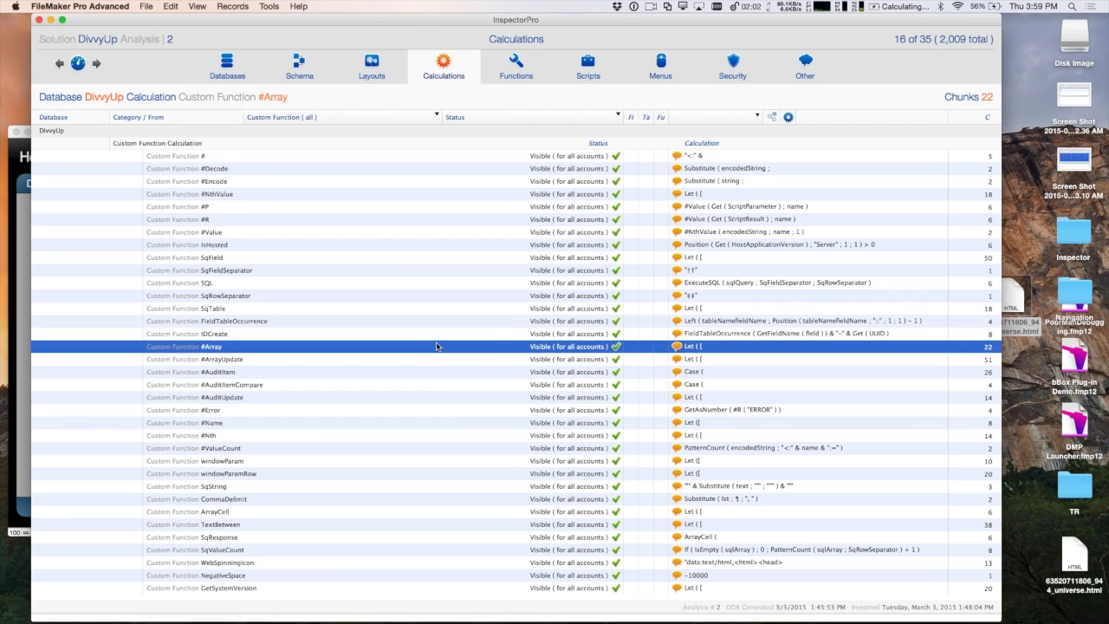
pyautogui.click(678, 347)
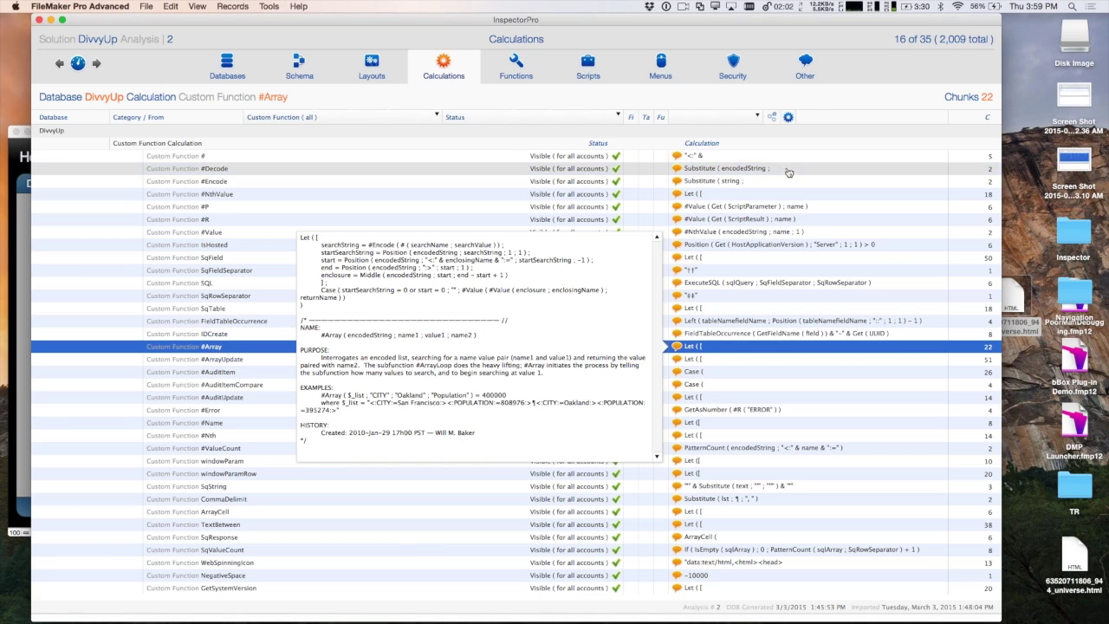
# Review the calculation dependency tree options and visualise the dependency tree of the #Array custom function
pyautogui.click(790, 117)
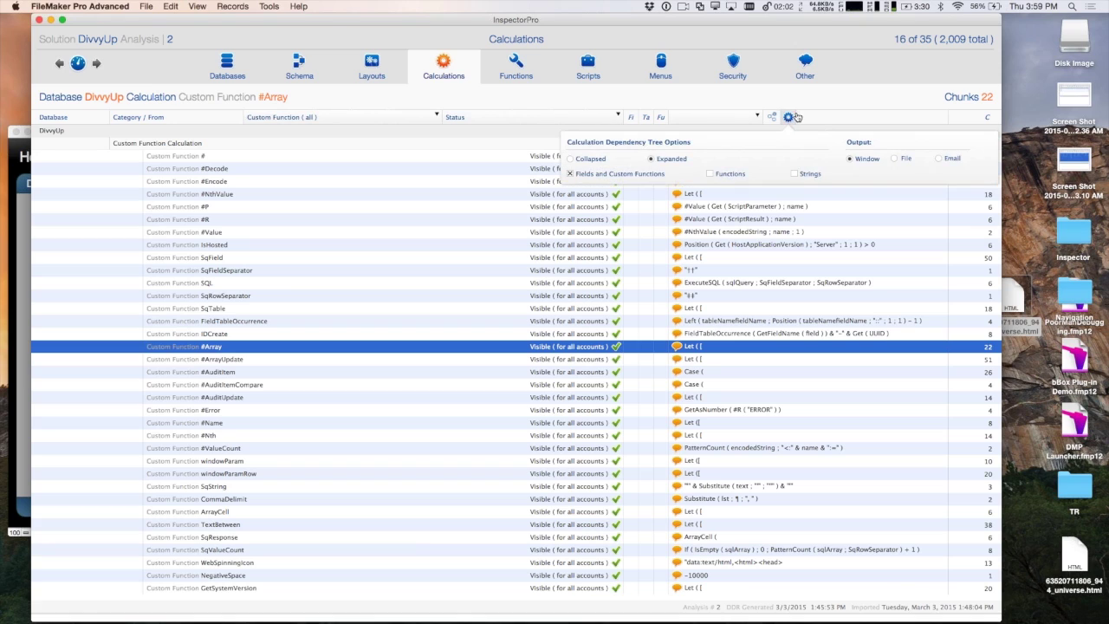
pyautogui.click(816, 102)
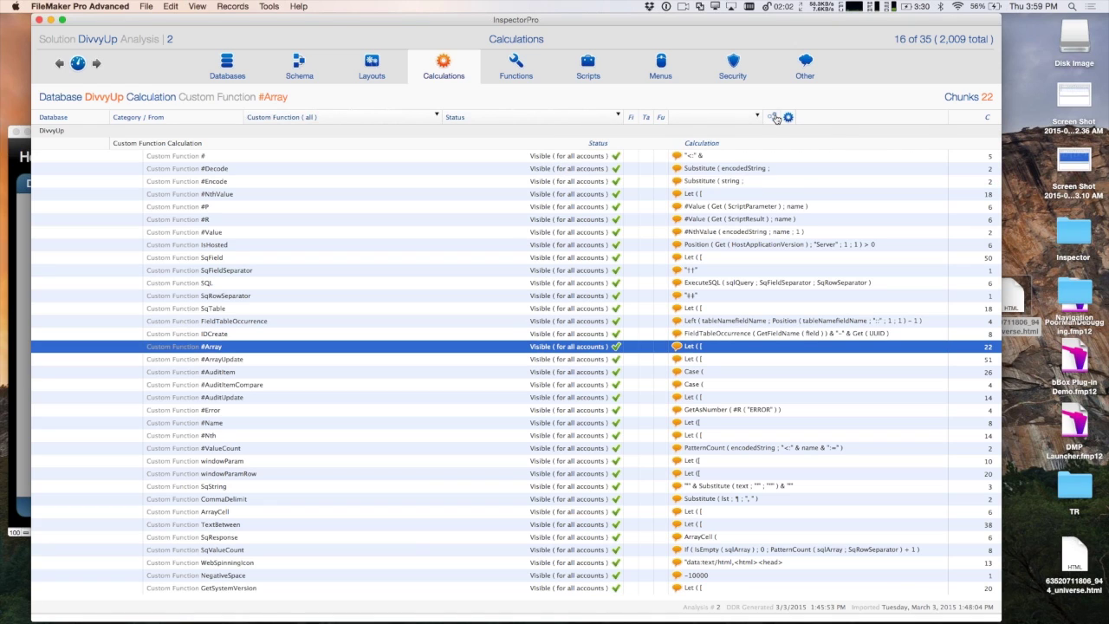
pyautogui.click(775, 118)
pyautogui.click(775, 118)
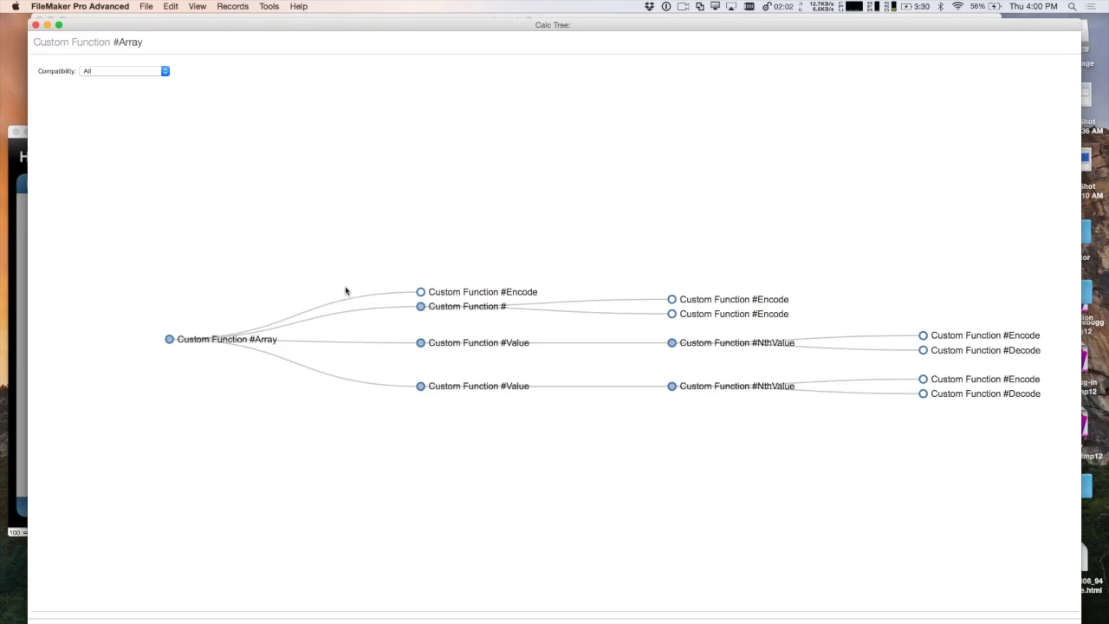
# Check the tree's compatibility choices, collapse the # and both #Value branches of #Array, and close the calculation tree
pyautogui.click(123, 74)
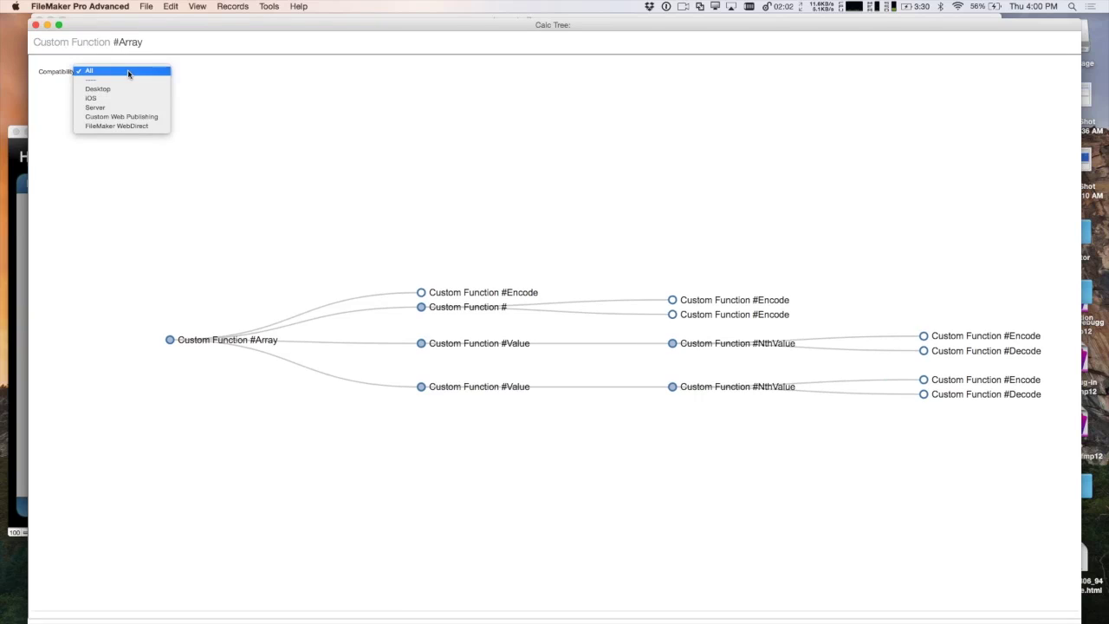
pyautogui.click(204, 74)
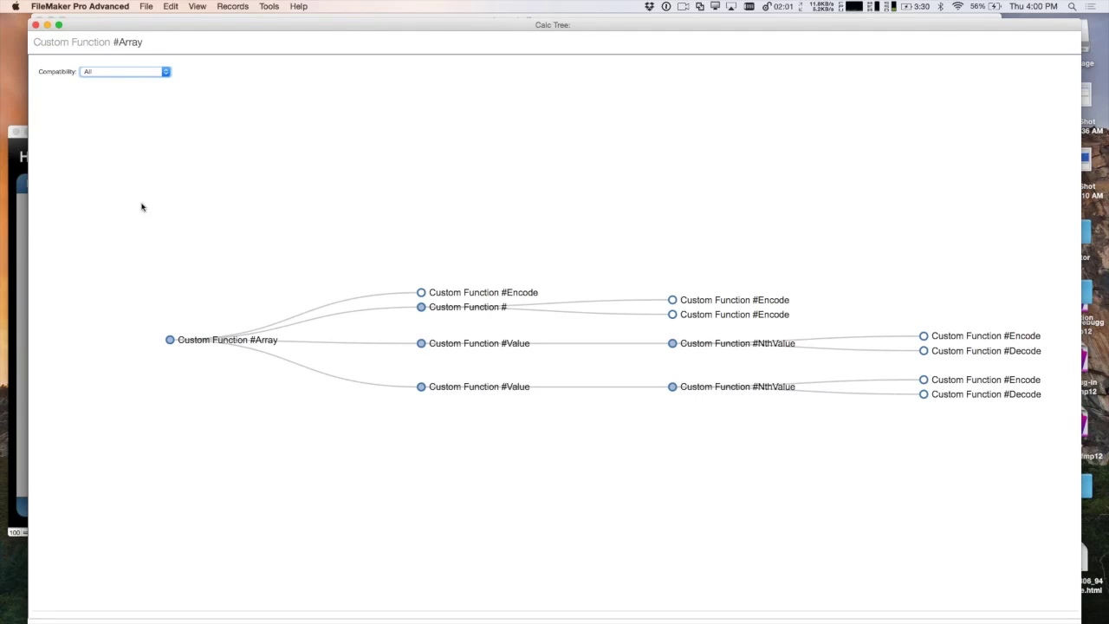
pyautogui.click(422, 307)
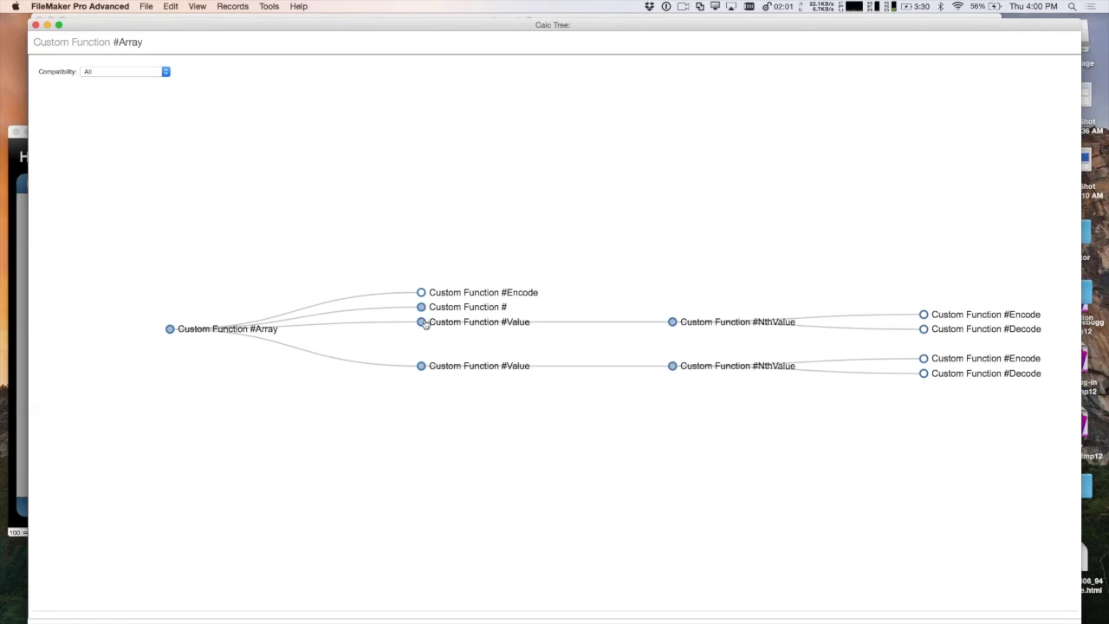
pyautogui.click(422, 321)
pyautogui.click(421, 337)
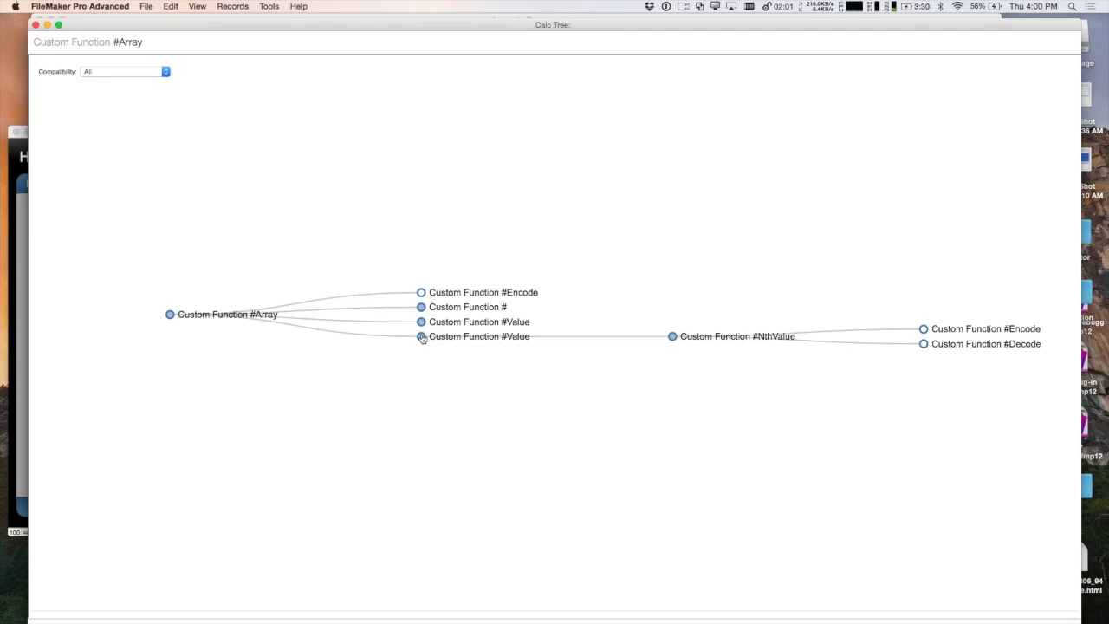
pyautogui.click(170, 320)
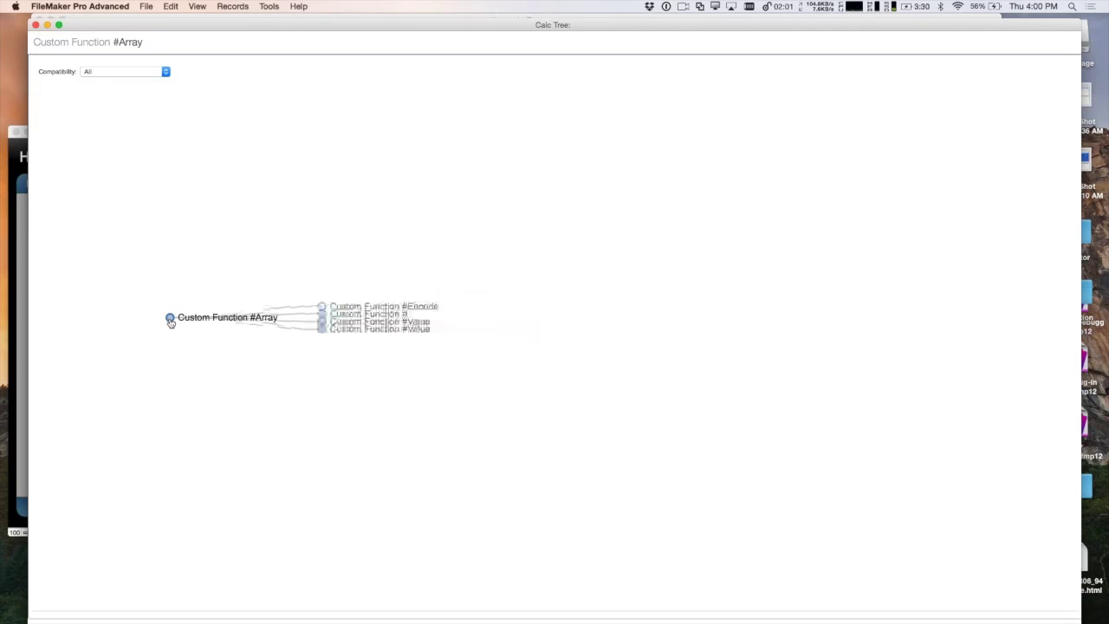
pyautogui.click(170, 321)
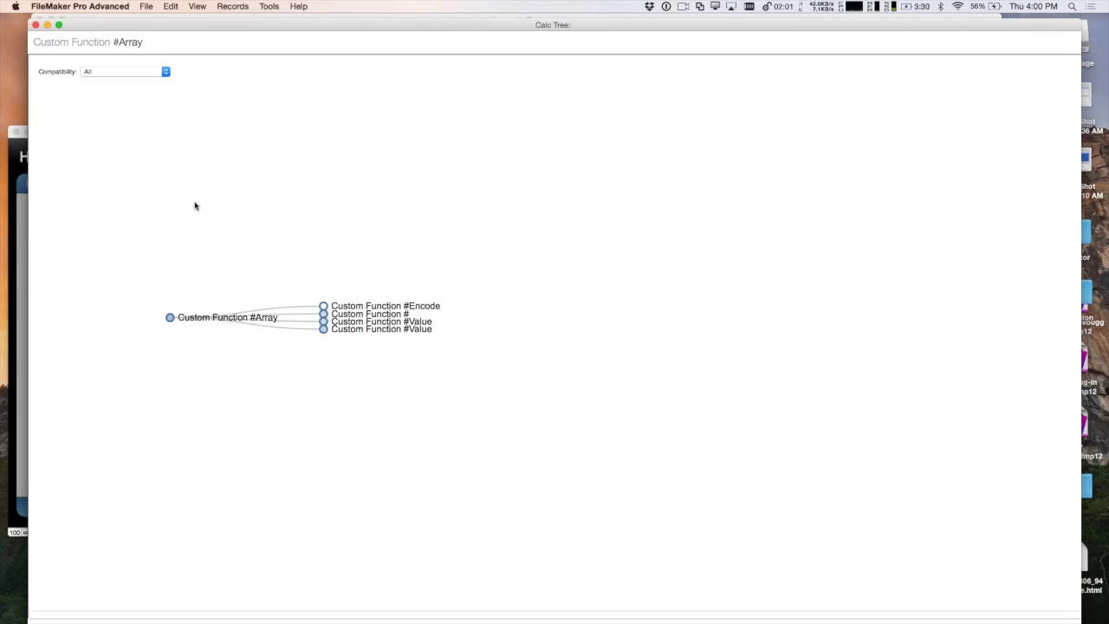
pyautogui.click(35, 24)
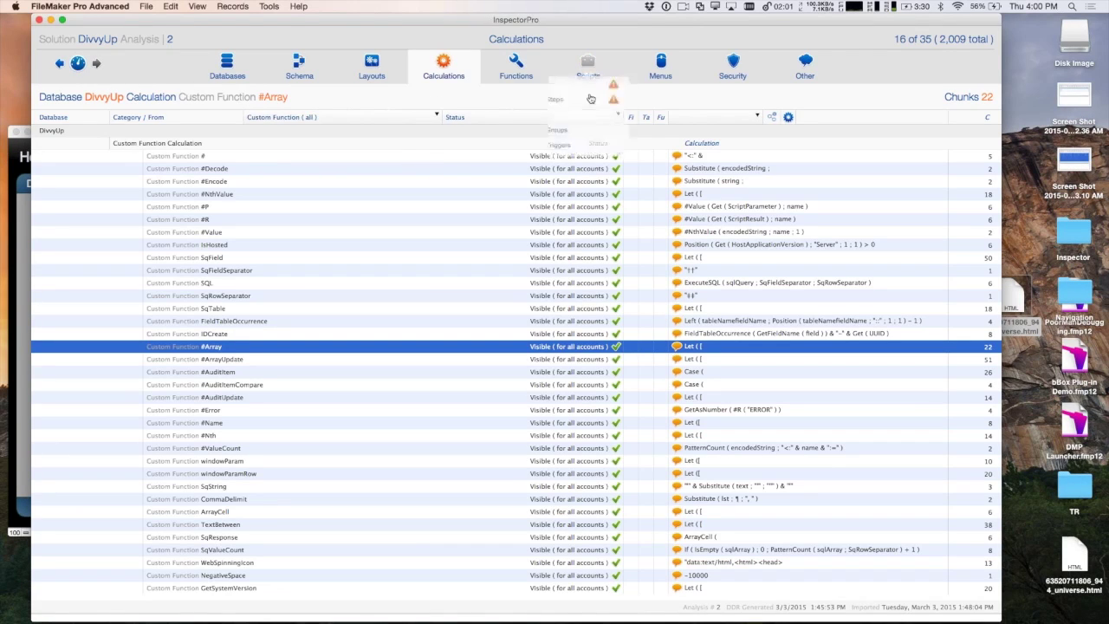
# Visualise the script tree of the AUDIT add ( created_by ; #array ; description ) script in a window, with the all script steps option disabled
pyautogui.click(588, 66)
pyautogui.click(533, 85)
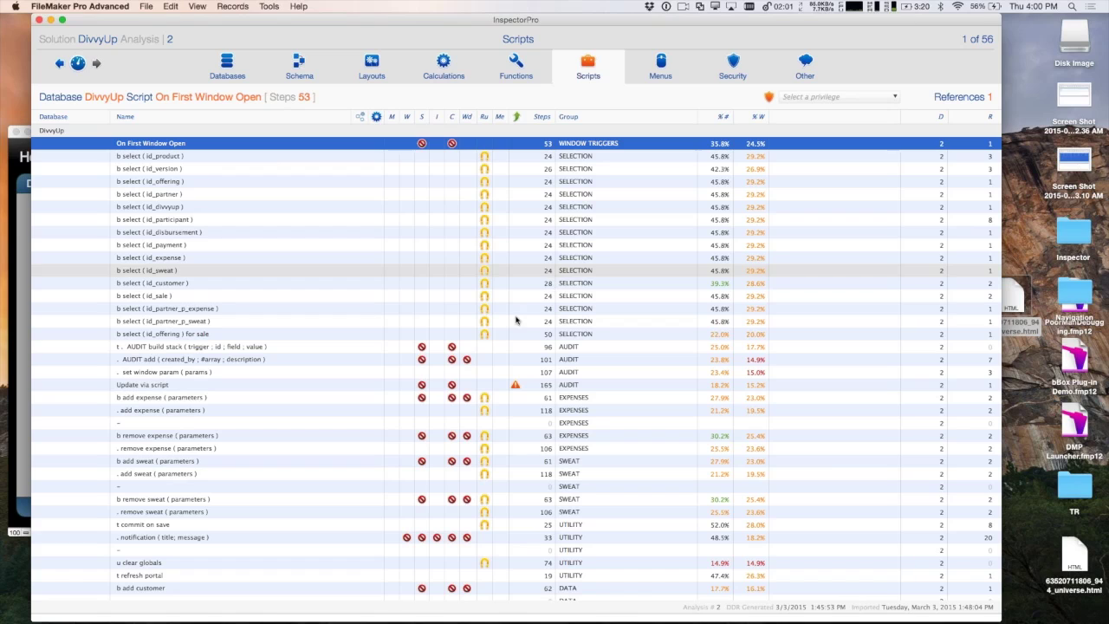
pyautogui.click(370, 363)
pyautogui.click(376, 116)
pyautogui.click(447, 157)
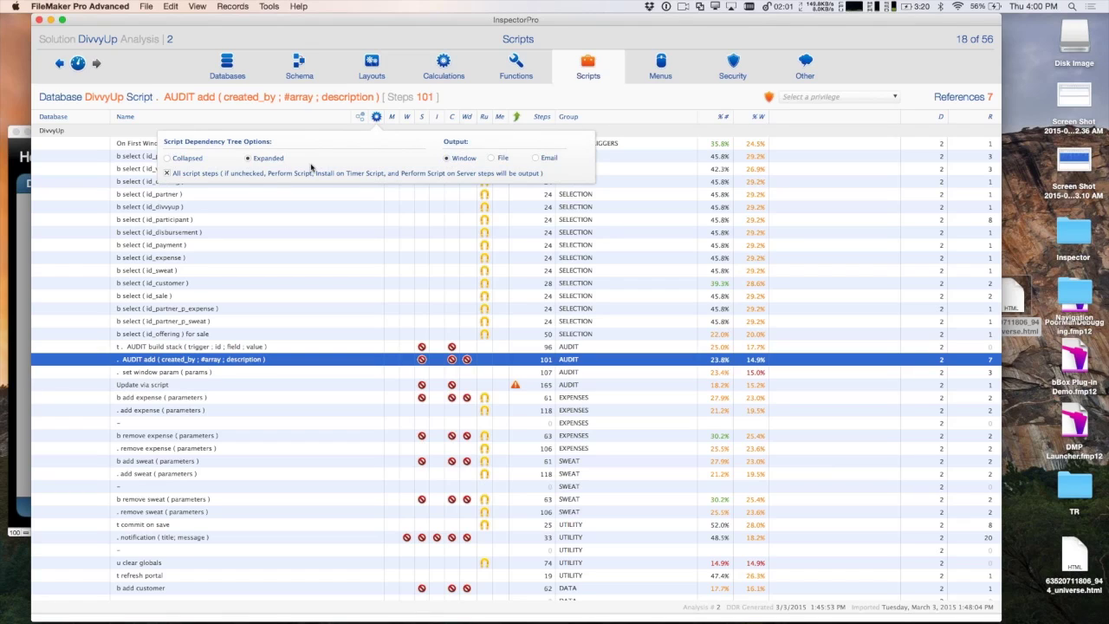
pyautogui.click(168, 174)
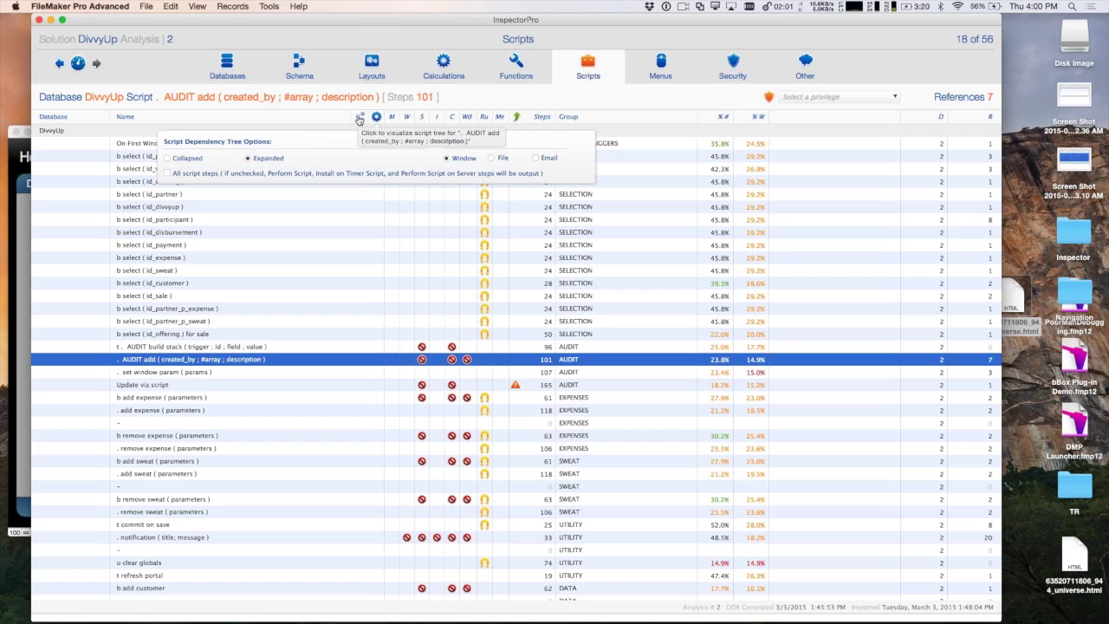
pyautogui.click(358, 120)
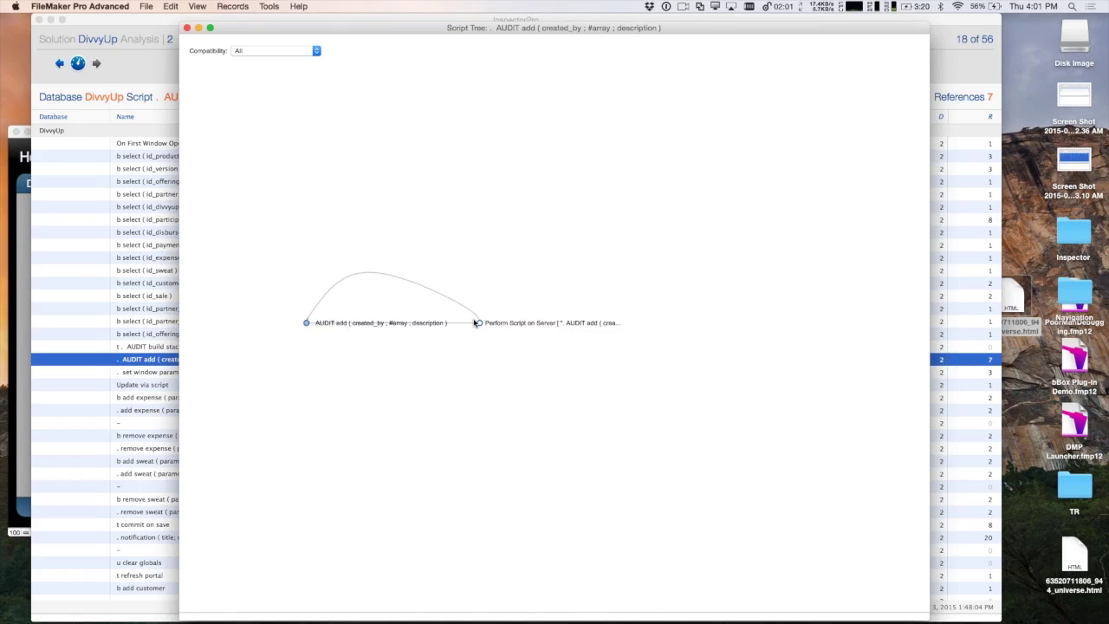
# Visualise the script trees of On First Window Open and . remove sweat ( parameters ) one after the other, closing each window
pyautogui.click(187, 28)
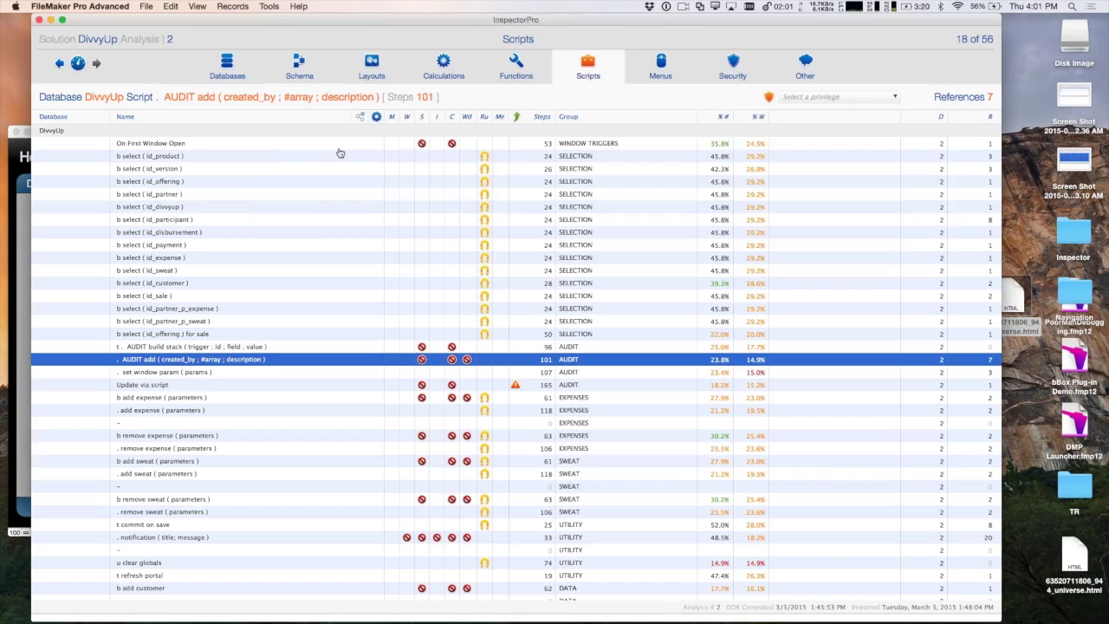
pyautogui.doubleClick(345, 137)
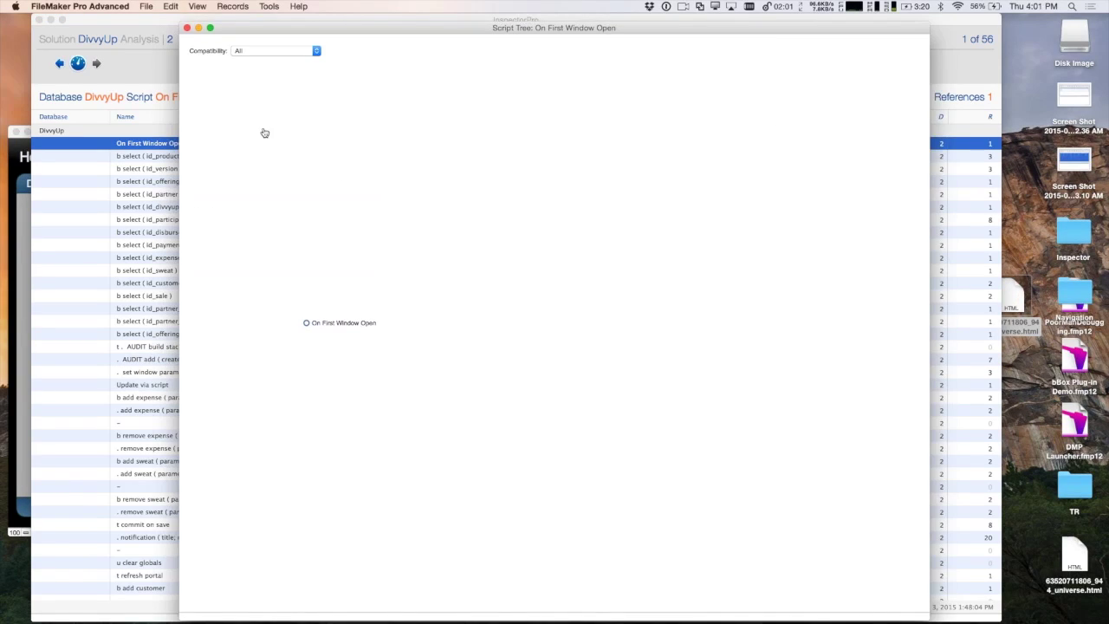
pyautogui.click(187, 29)
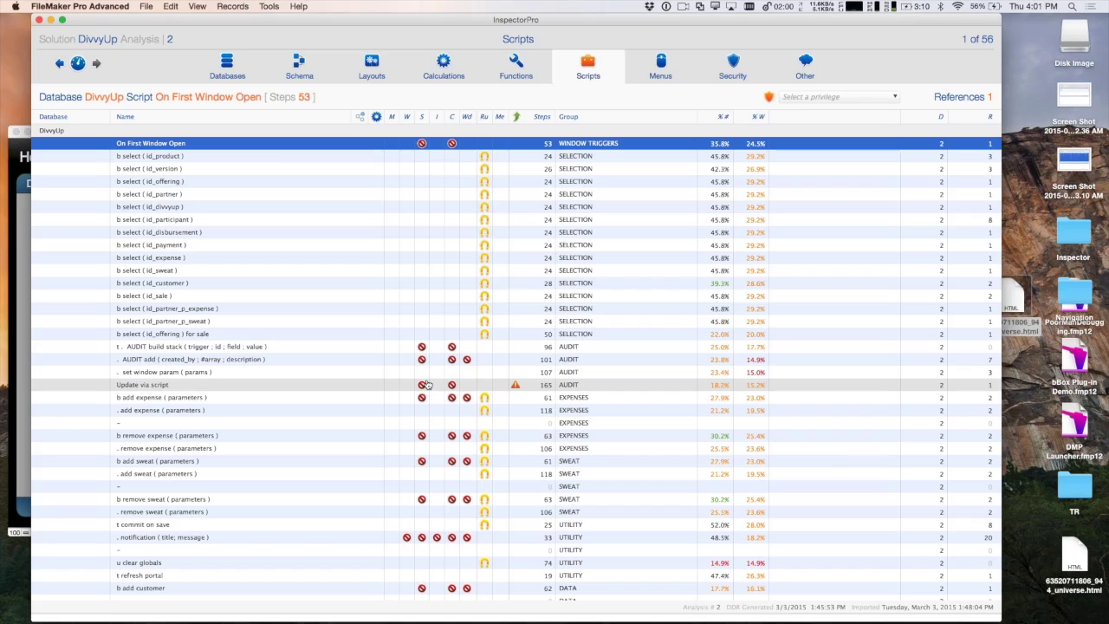
pyautogui.click(342, 511)
pyautogui.click(361, 120)
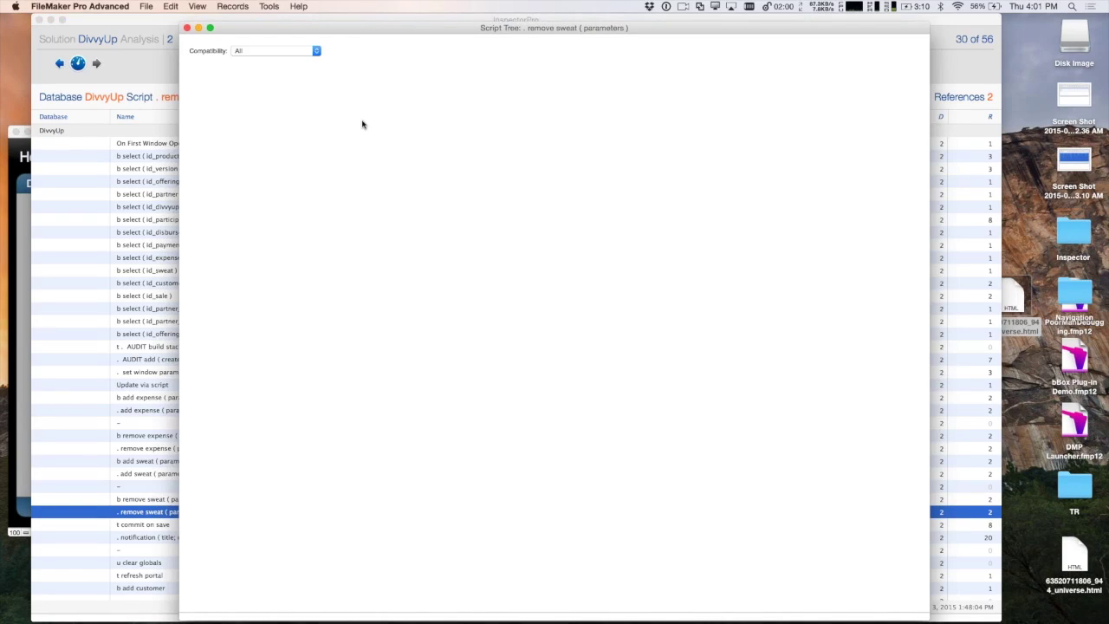
pyautogui.click(186, 27)
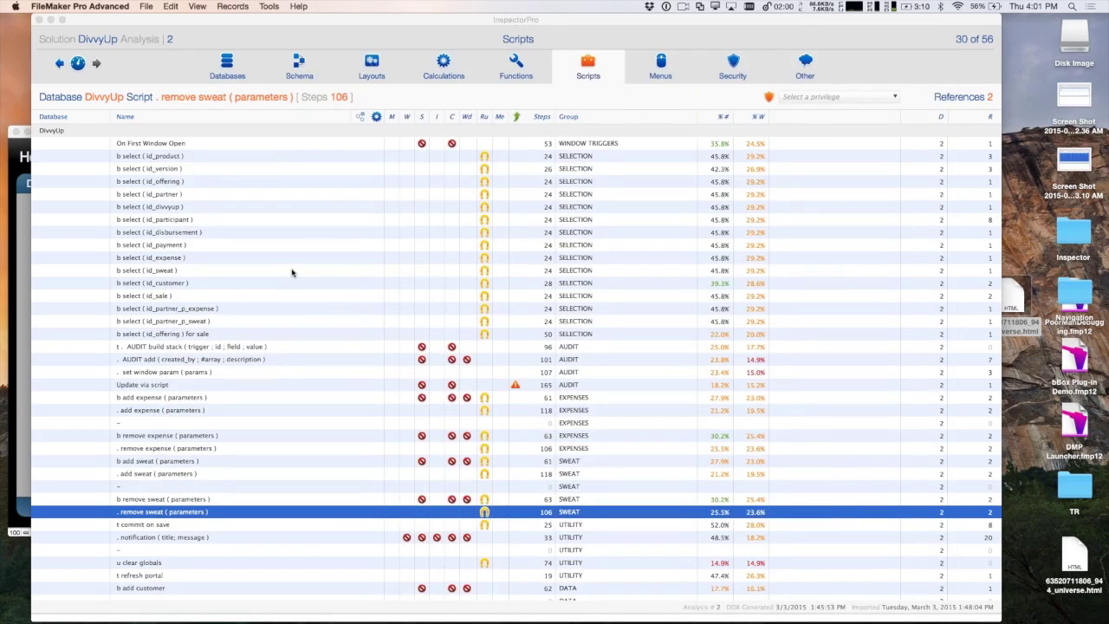
# Visualise the script tree of the b process payment script, checking the dependency tree options, and close its window
pyautogui.scroll(-6, 292, 274)
pyautogui.scroll(-1, 292, 274)
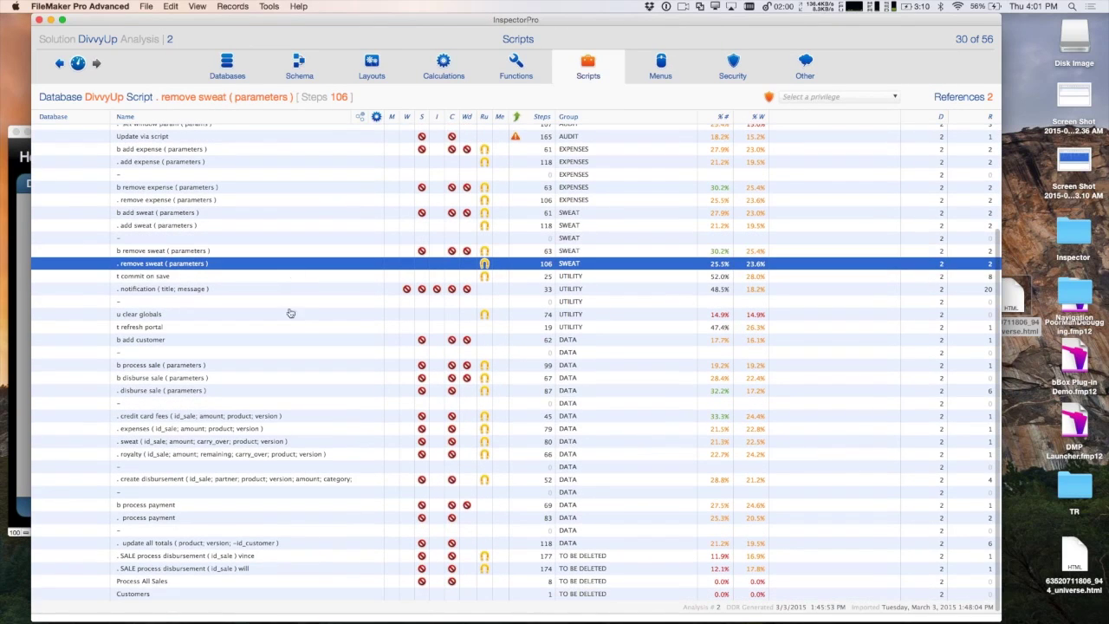
pyautogui.click(303, 510)
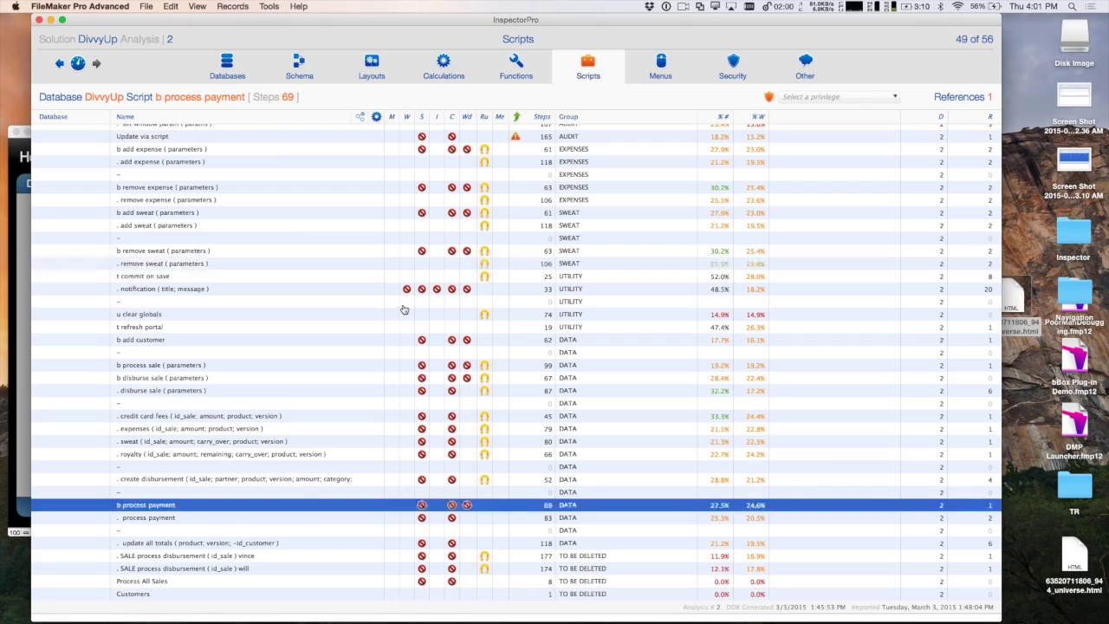
pyautogui.click(360, 122)
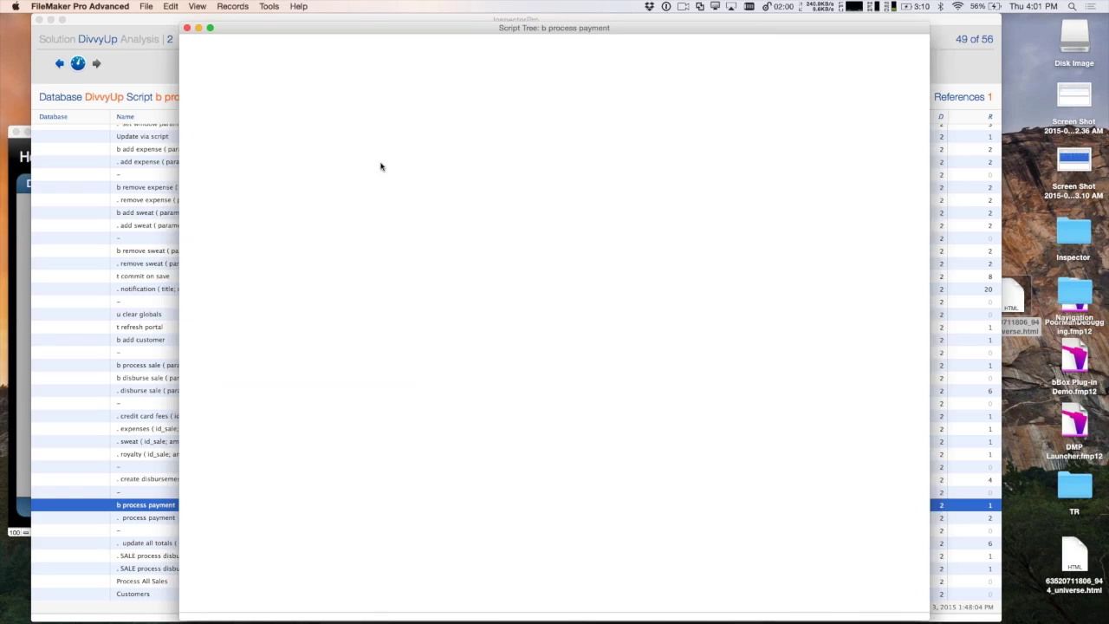
pyautogui.click(187, 28)
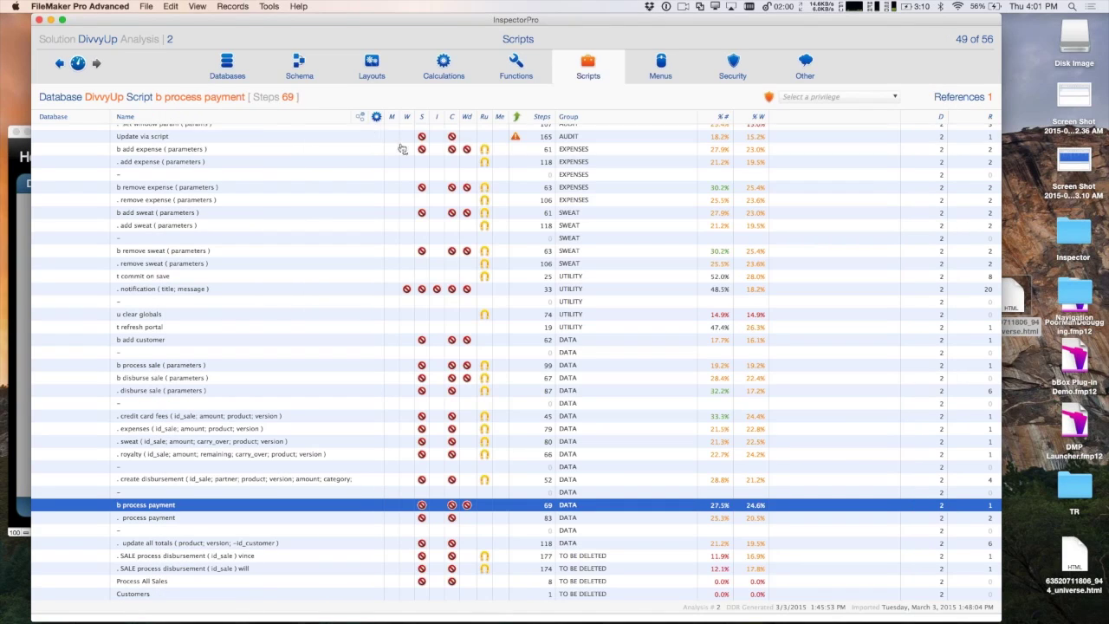
pyautogui.click(375, 116)
pyautogui.click(360, 116)
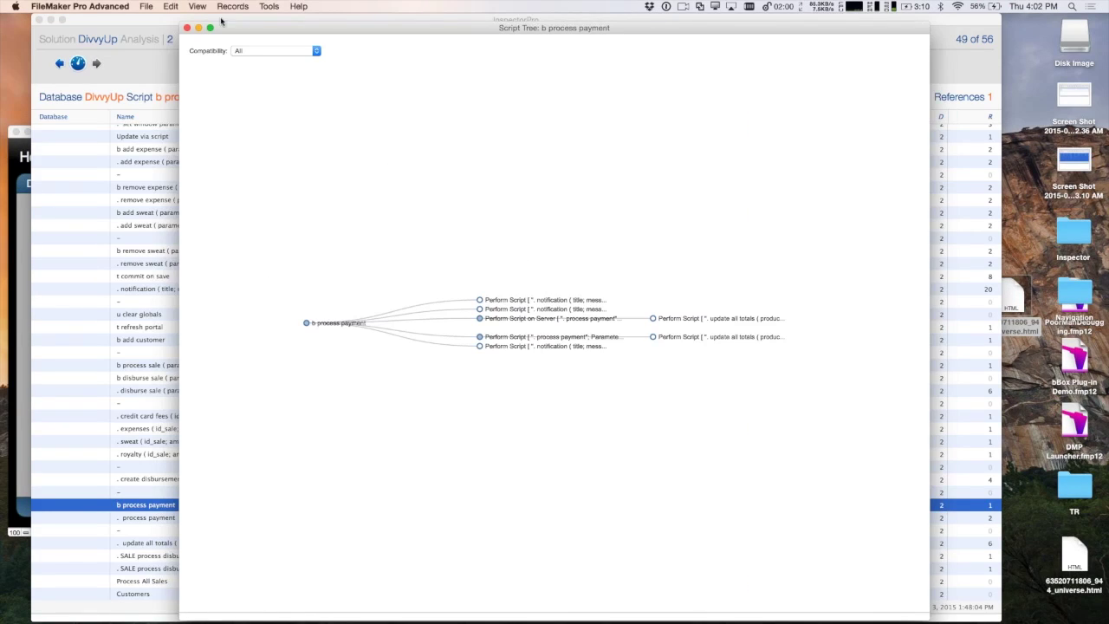
pyautogui.click(186, 28)
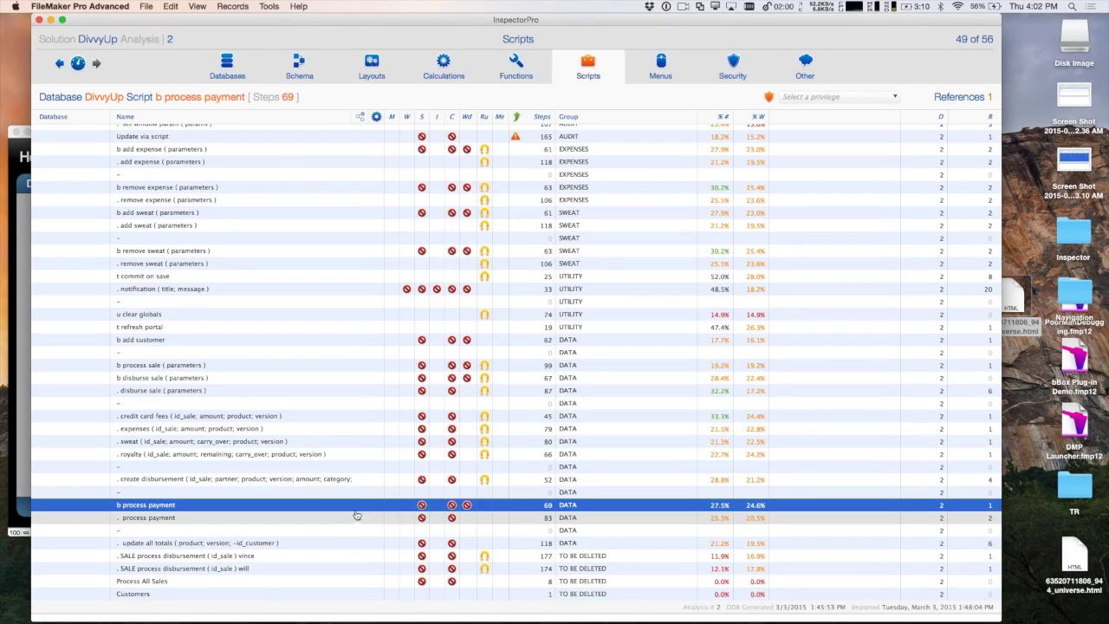
# Visualise the . process payment script tree with all script steps included and set its compatibility to Server
pyautogui.click(355, 517)
pyautogui.click(359, 119)
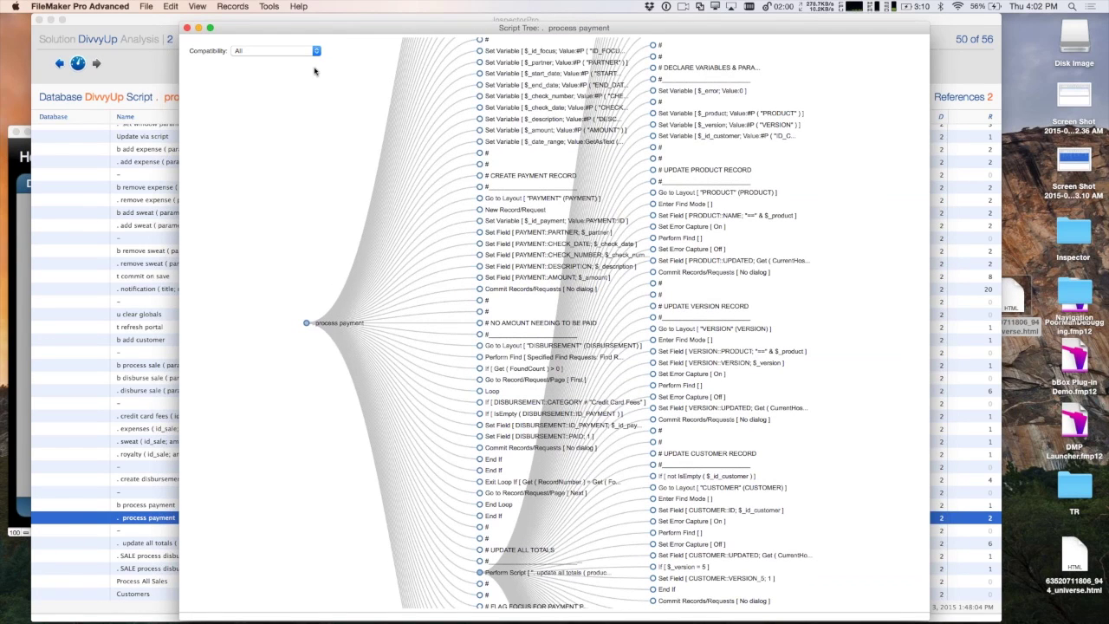
pyautogui.click(295, 52)
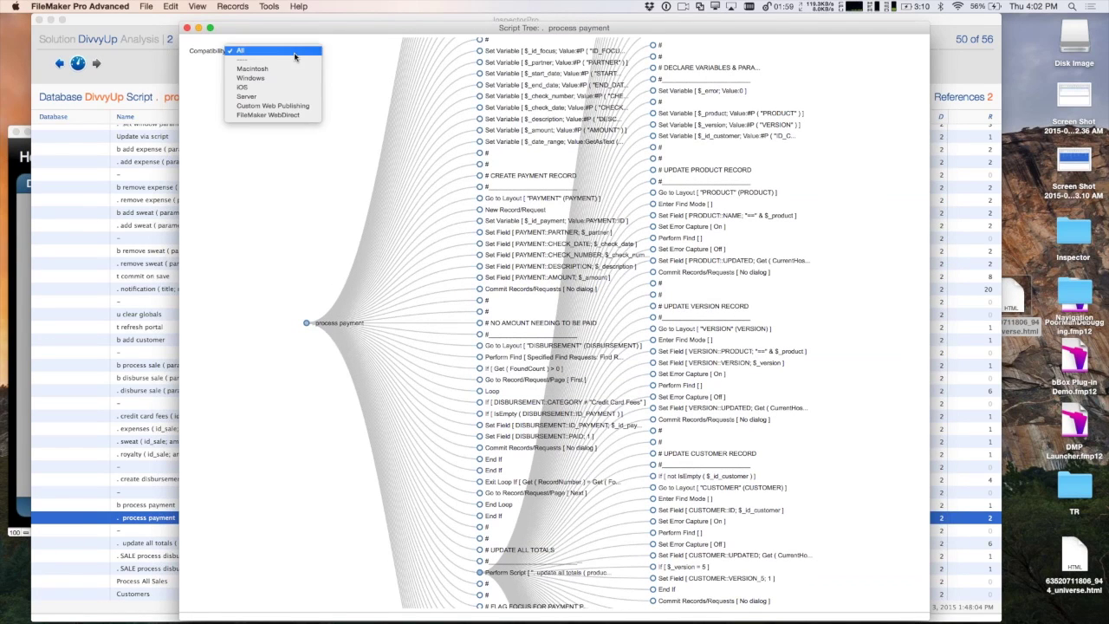
pyautogui.click(271, 97)
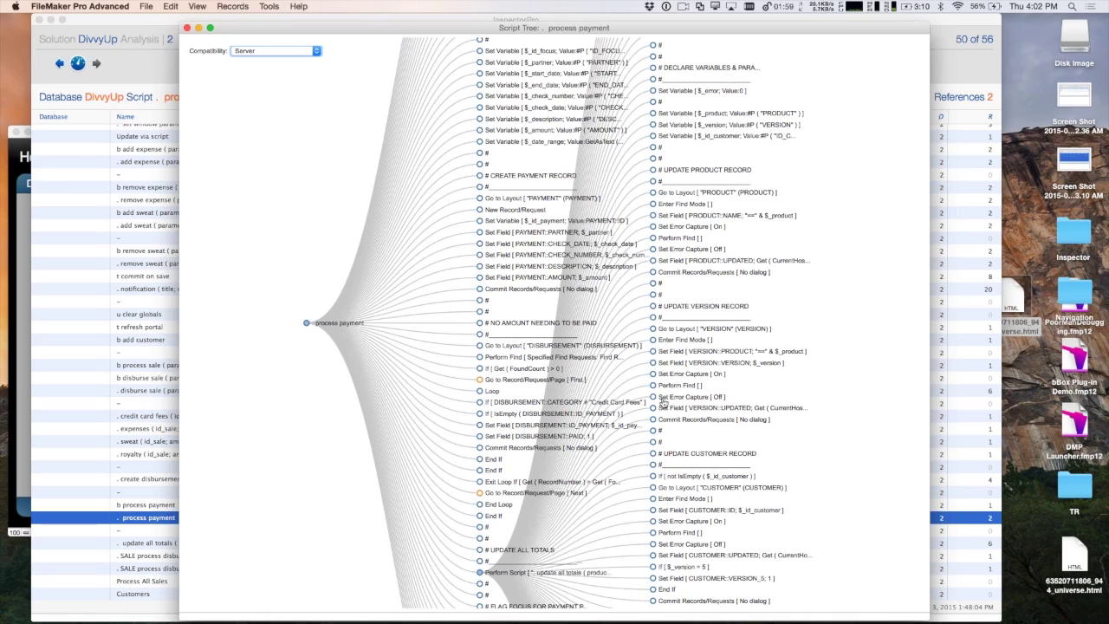
# Examine the steps flagged in the . process payment tree, expand and collapse its update all totals branch, and close the tree
pyautogui.click(863, 301)
pyautogui.scroll(-1, 847, 182)
pyautogui.scroll(-5, 847, 208)
pyautogui.scroll(-2, 841, 225)
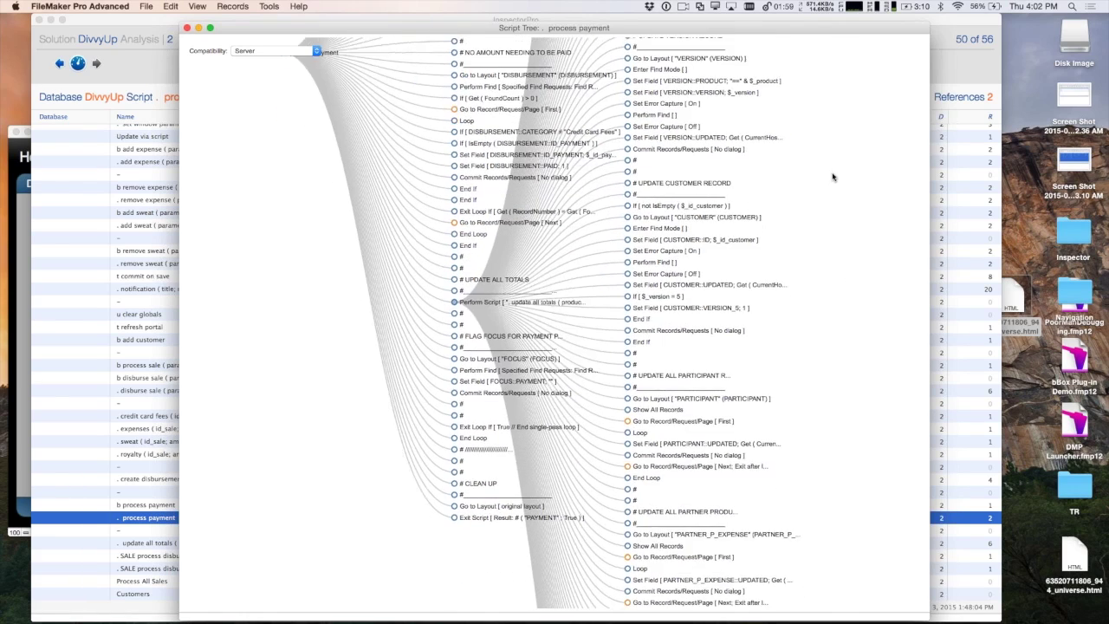
pyautogui.scroll(5, 855, 280)
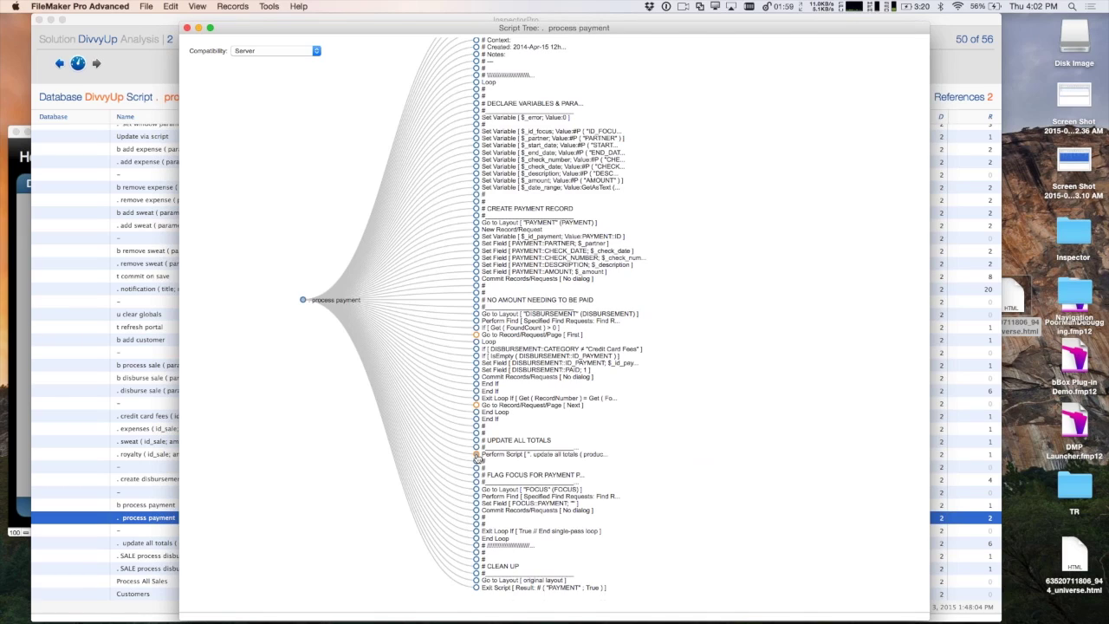
pyautogui.click(477, 455)
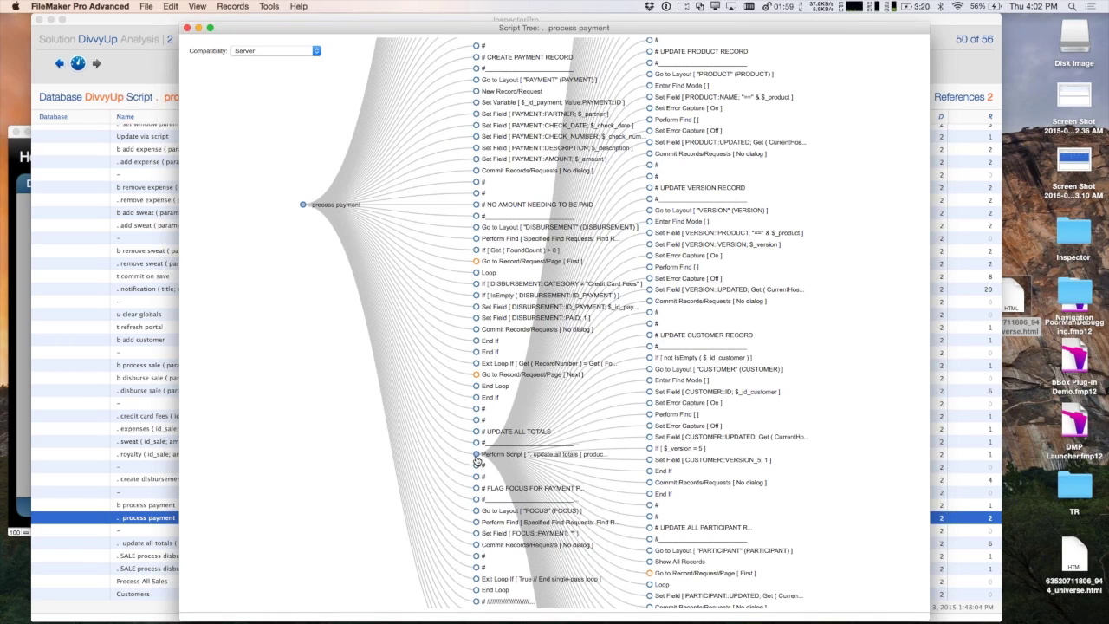
pyautogui.click(477, 457)
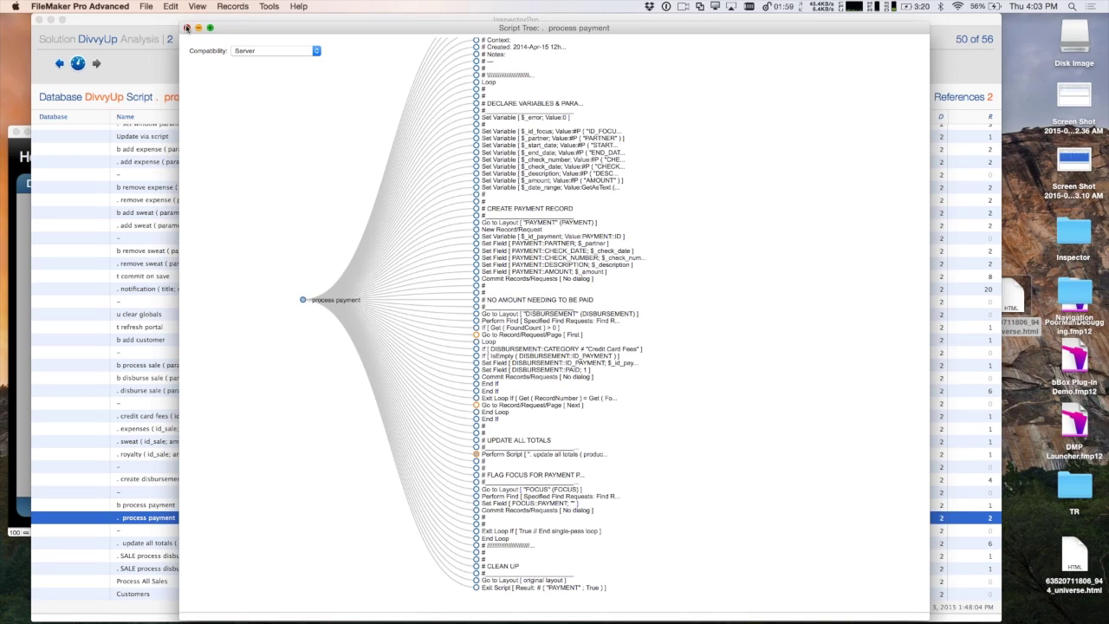
pyautogui.click(187, 28)
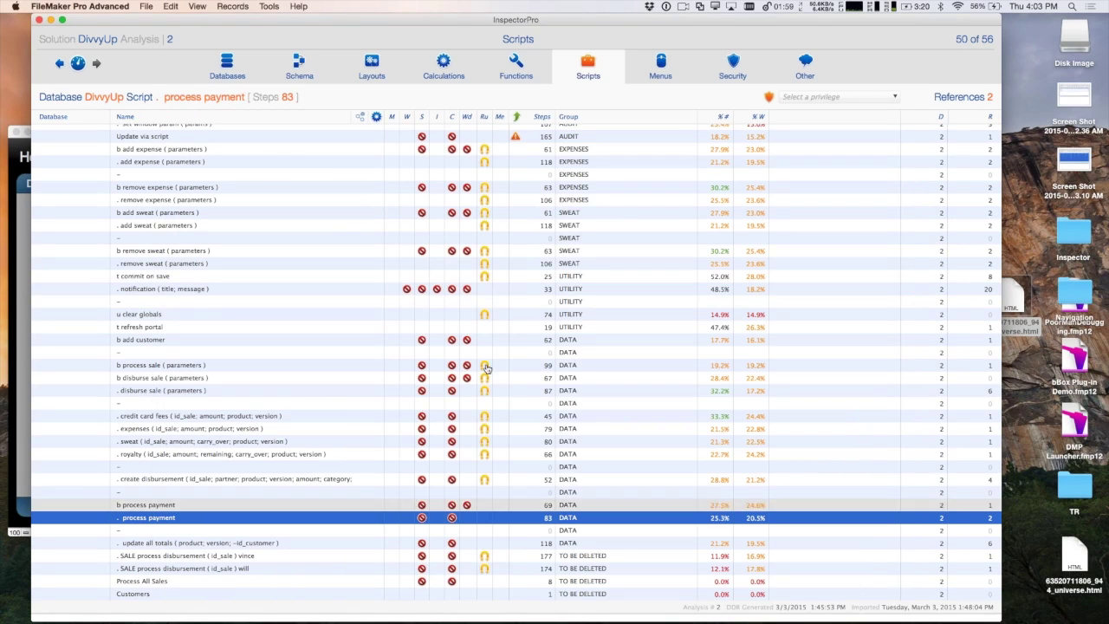
# Review the script dependency tree options and return to the dashboard
pyautogui.click(376, 117)
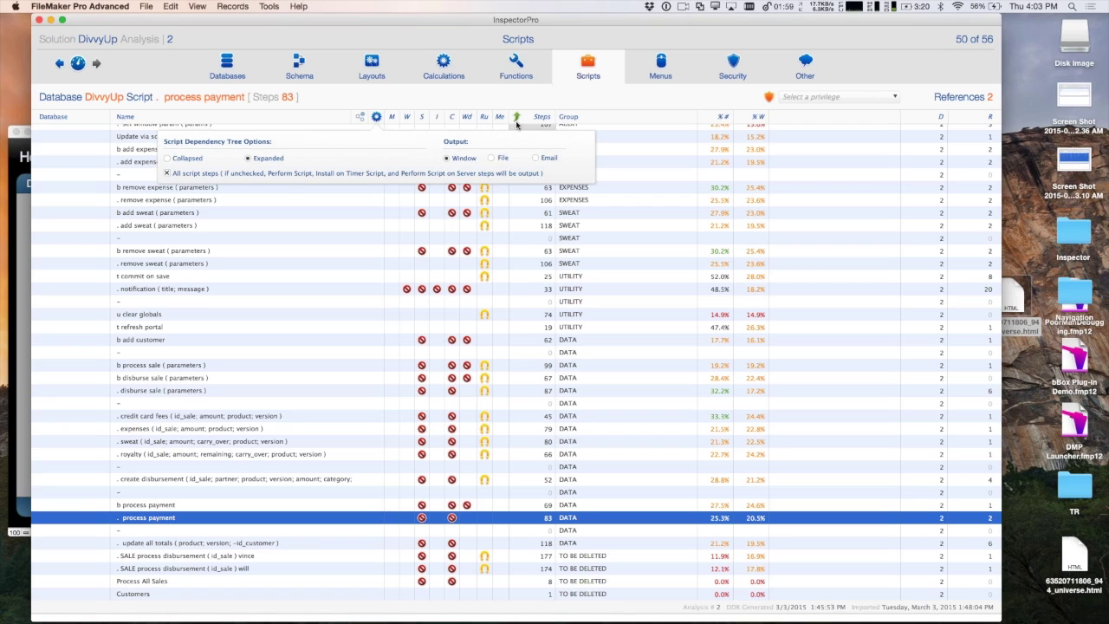
pyautogui.click(497, 89)
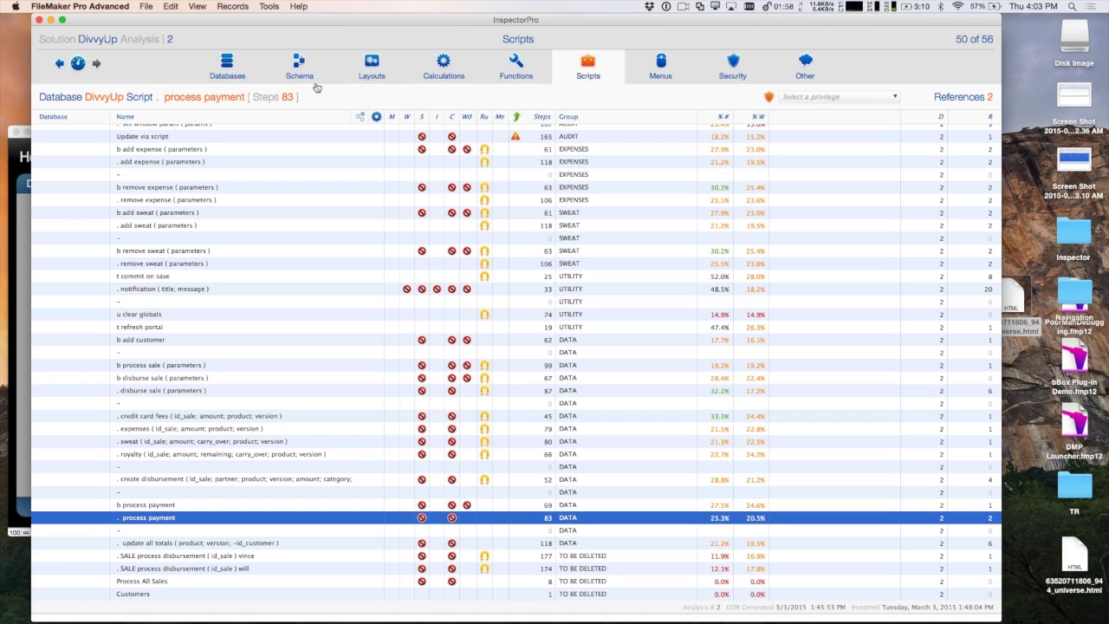
pyautogui.click(77, 62)
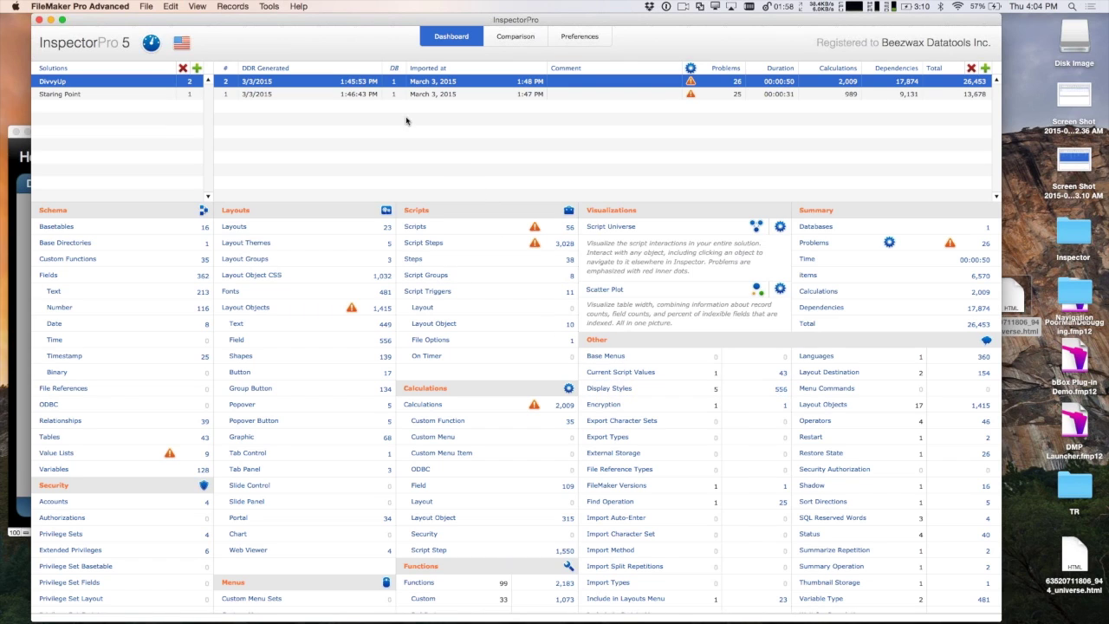
# Select the Staring Point solution on the dashboard and list its layout object types from the Other category
pyautogui.click(156, 94)
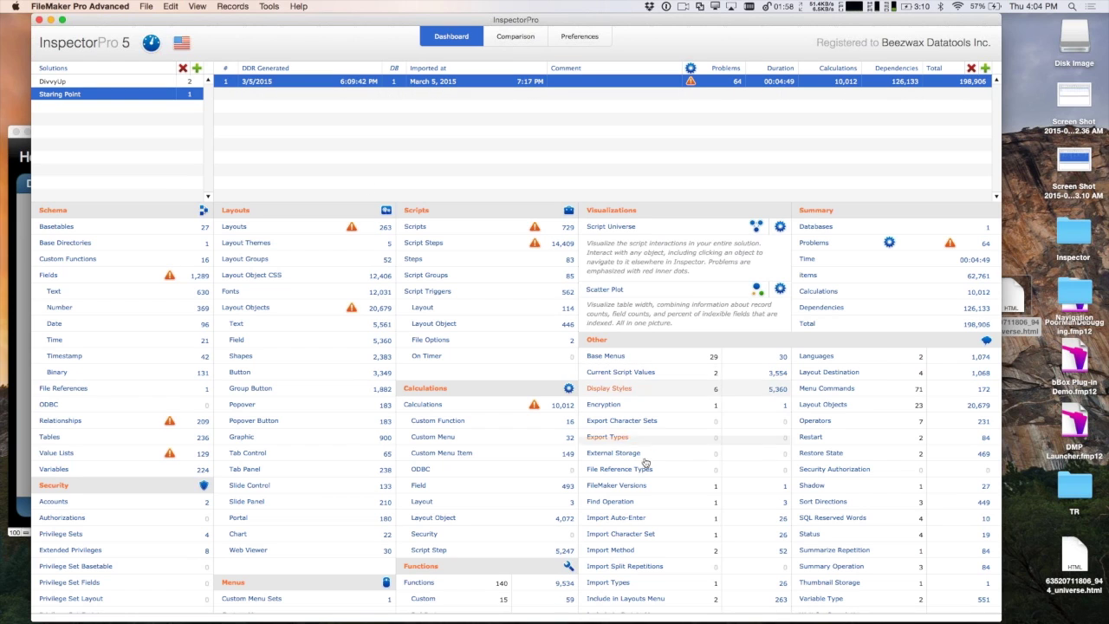
pyautogui.moveTo(670, 575)
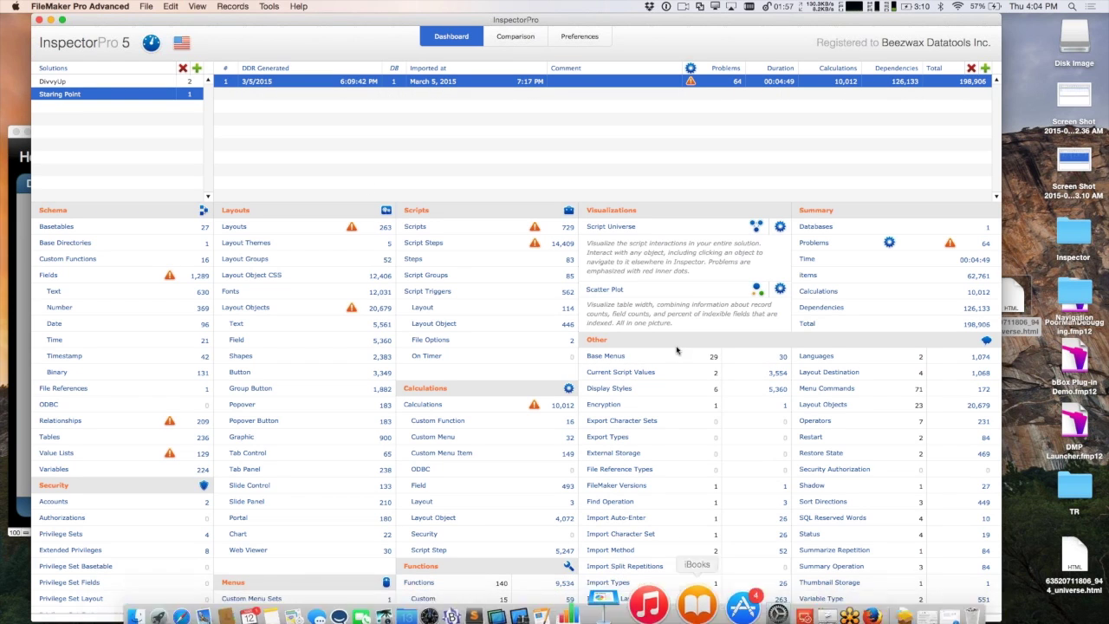
pyautogui.scroll(-3, 705, 356)
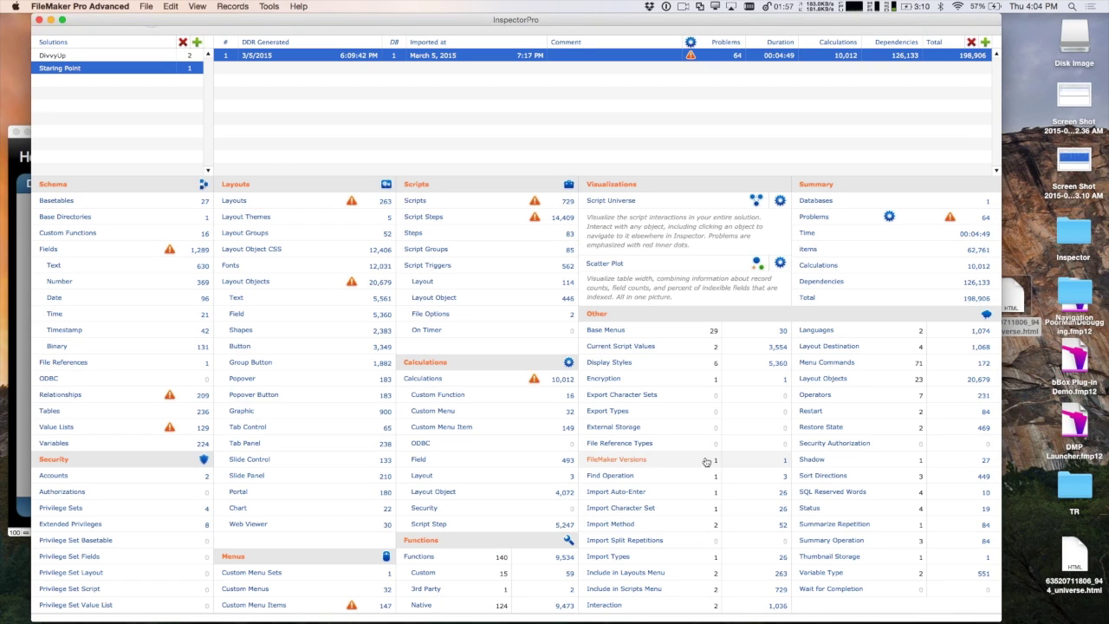
pyautogui.click(889, 383)
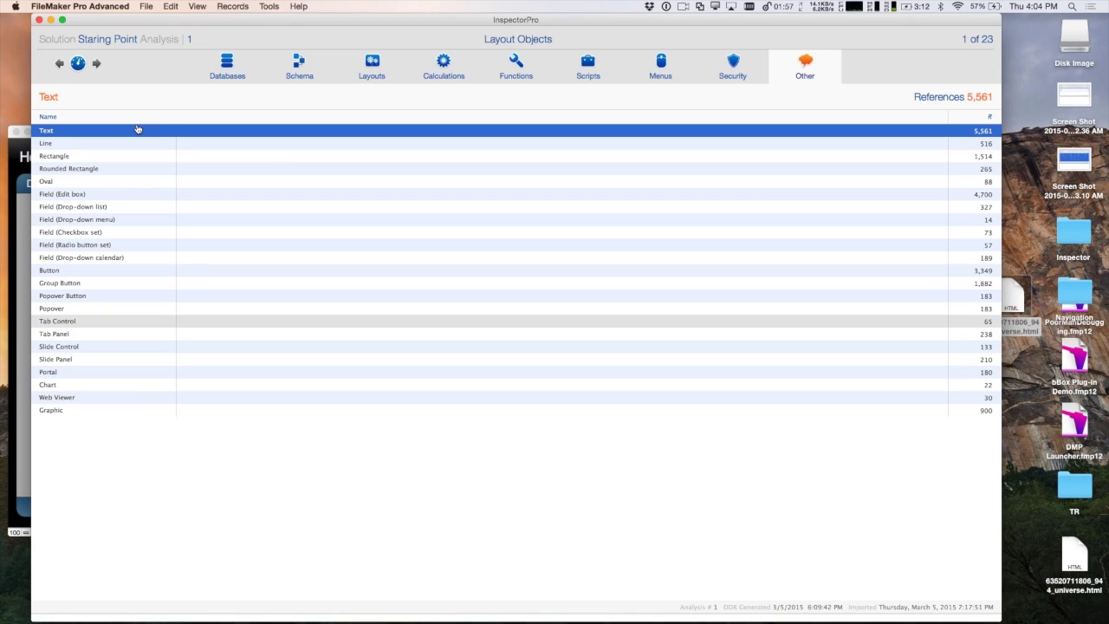
# List the Staring Point relationships and view the join details between T12_INVOICES and its invoice line items table
pyautogui.click(78, 64)
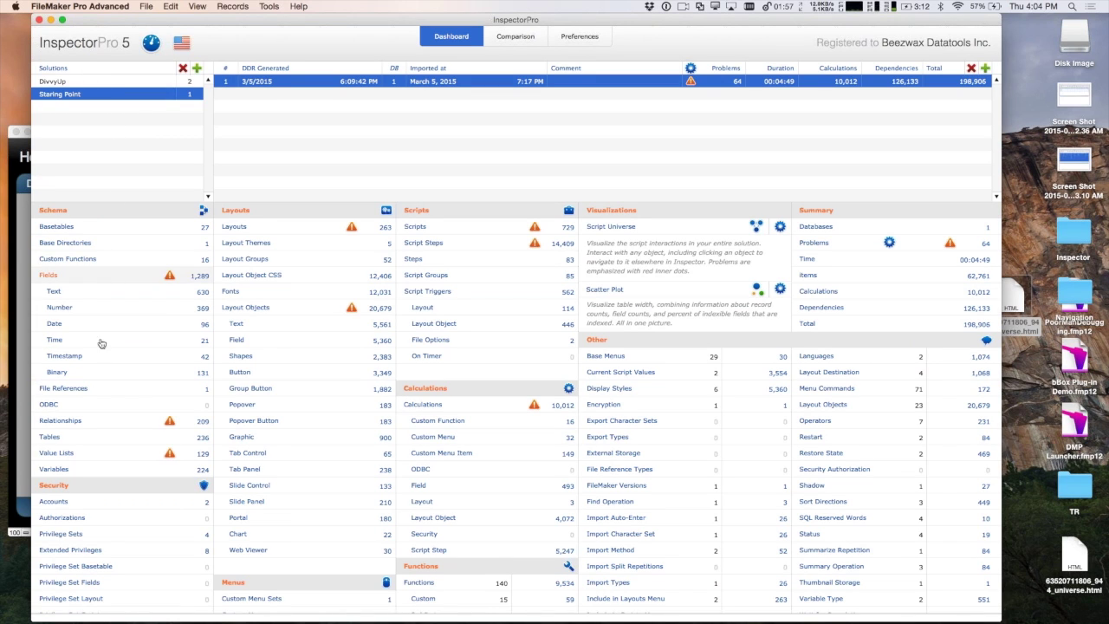
pyautogui.click(107, 420)
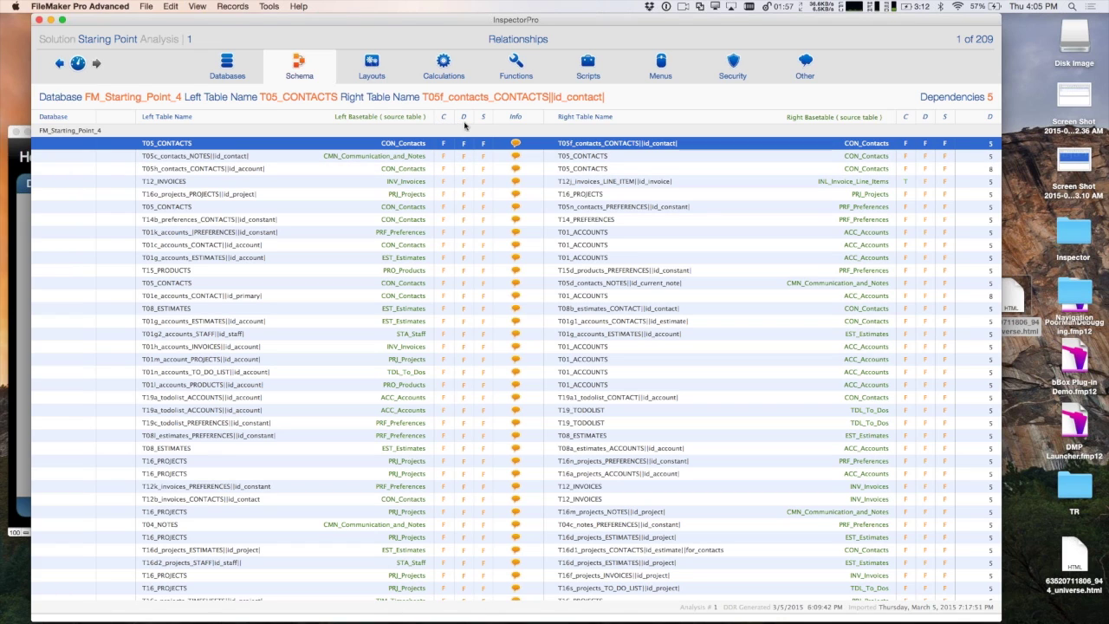
pyautogui.click(514, 182)
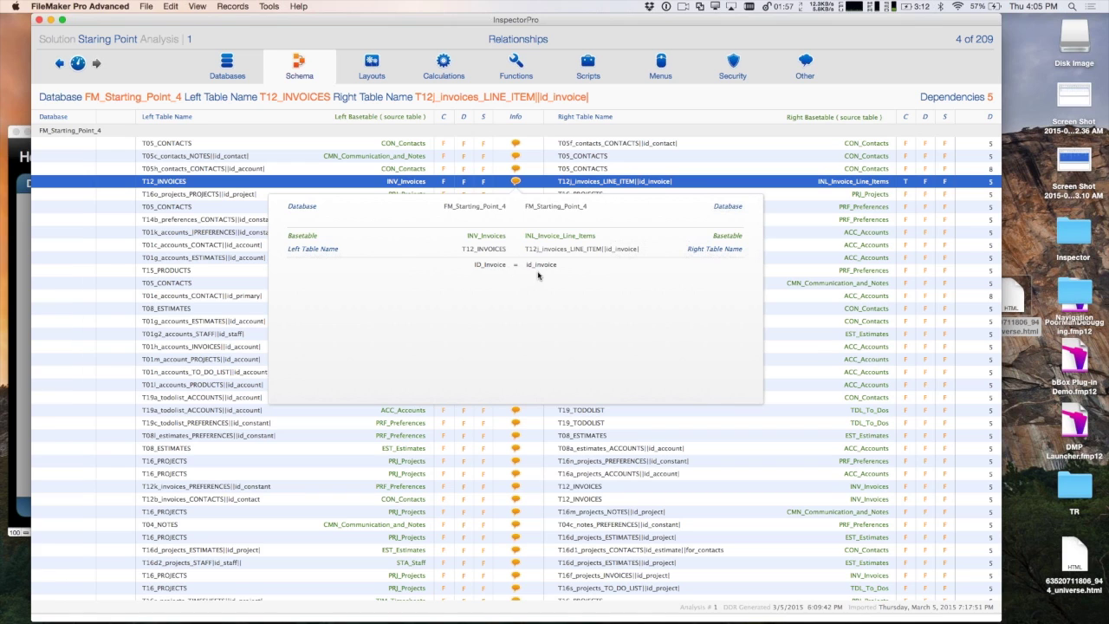
pyautogui.click(654, 126)
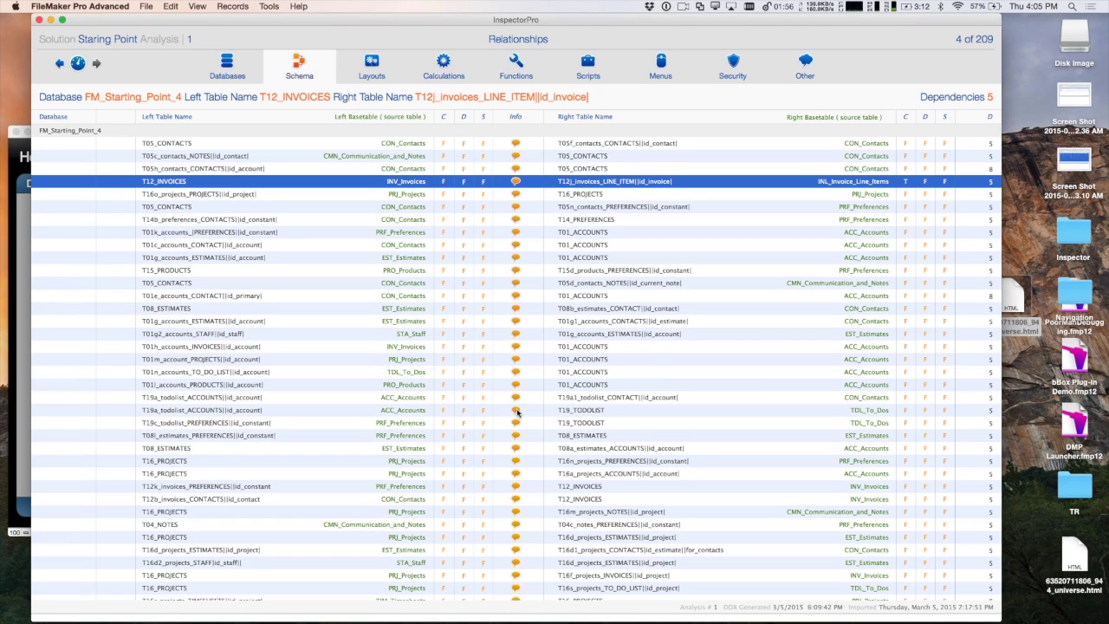
# View the join details of the relationship between T05h_contacts_CONTACTS||id_account| and T05_CONTACTS, and dismiss them
pyautogui.scroll(-3, 517, 413)
pyautogui.scroll(3, 517, 412)
pyautogui.click(517, 168)
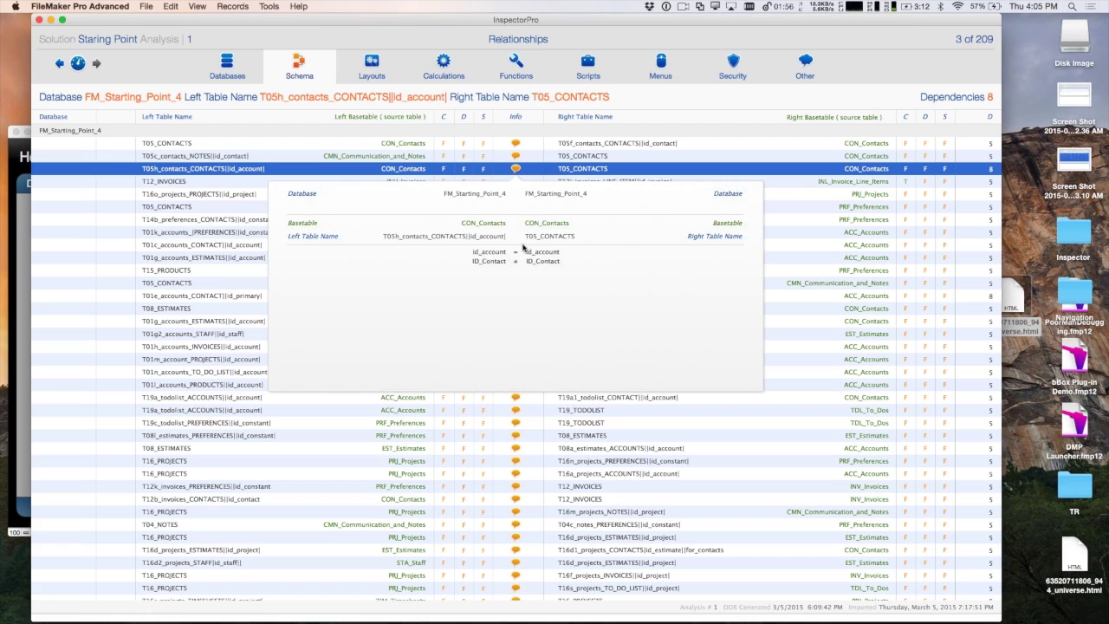
pyautogui.click(667, 99)
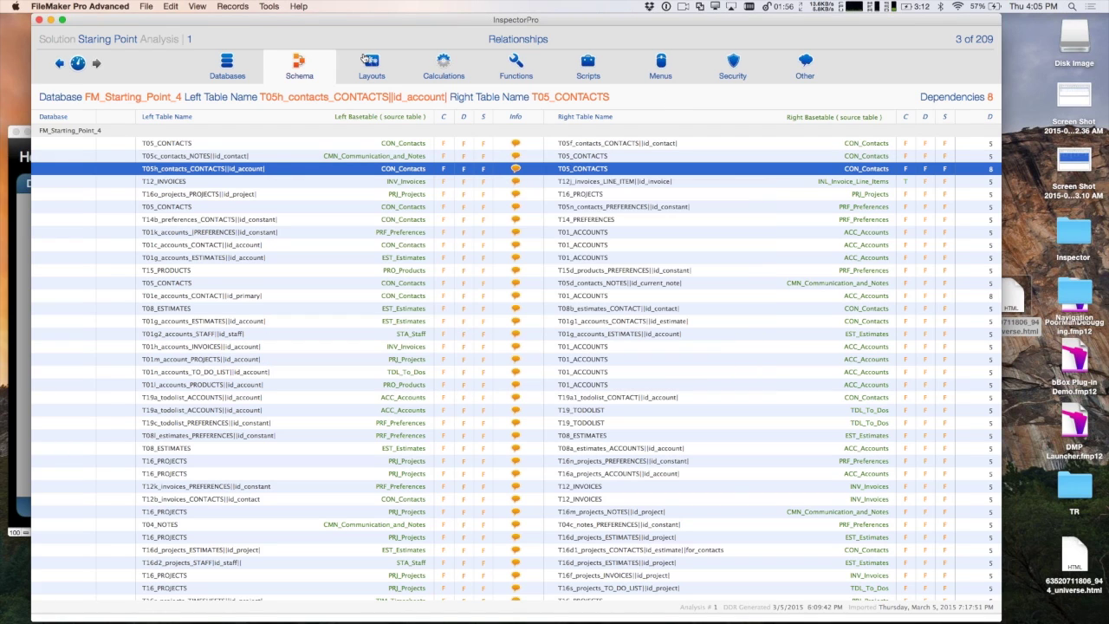
# List the relationship operators used in the solution and show the references to Cartesian Product
pyautogui.click(805, 62)
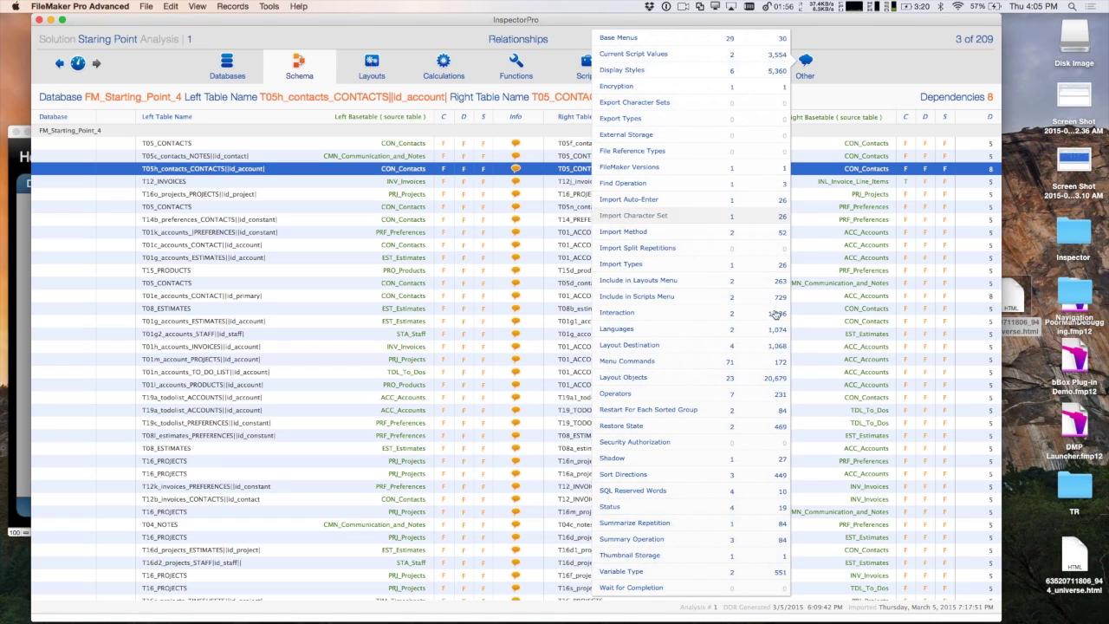
pyautogui.click(750, 396)
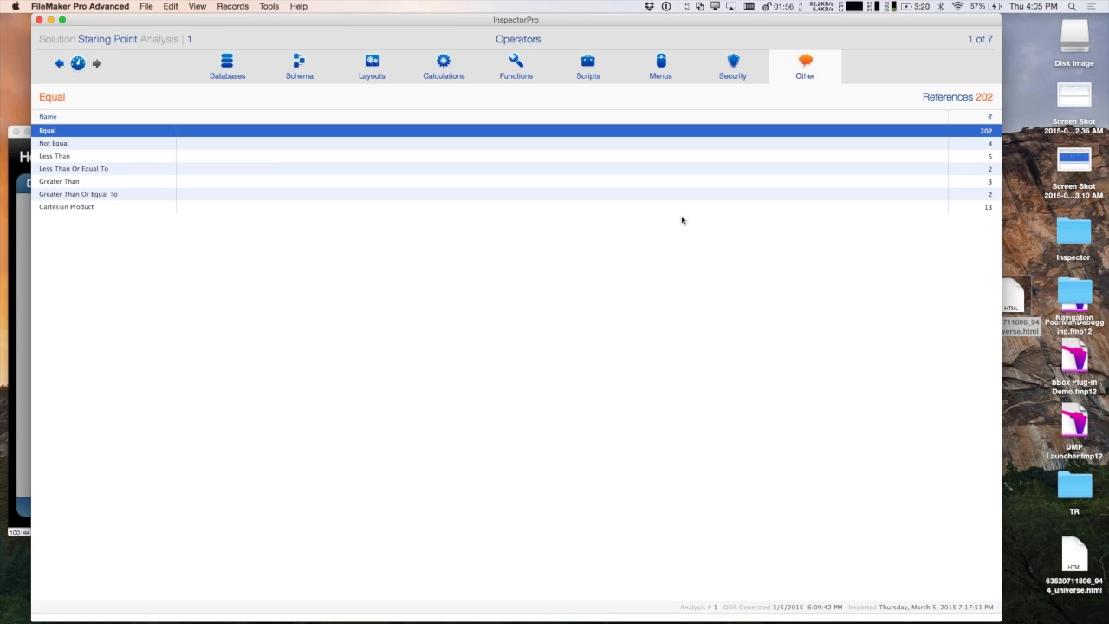
pyautogui.click(987, 208)
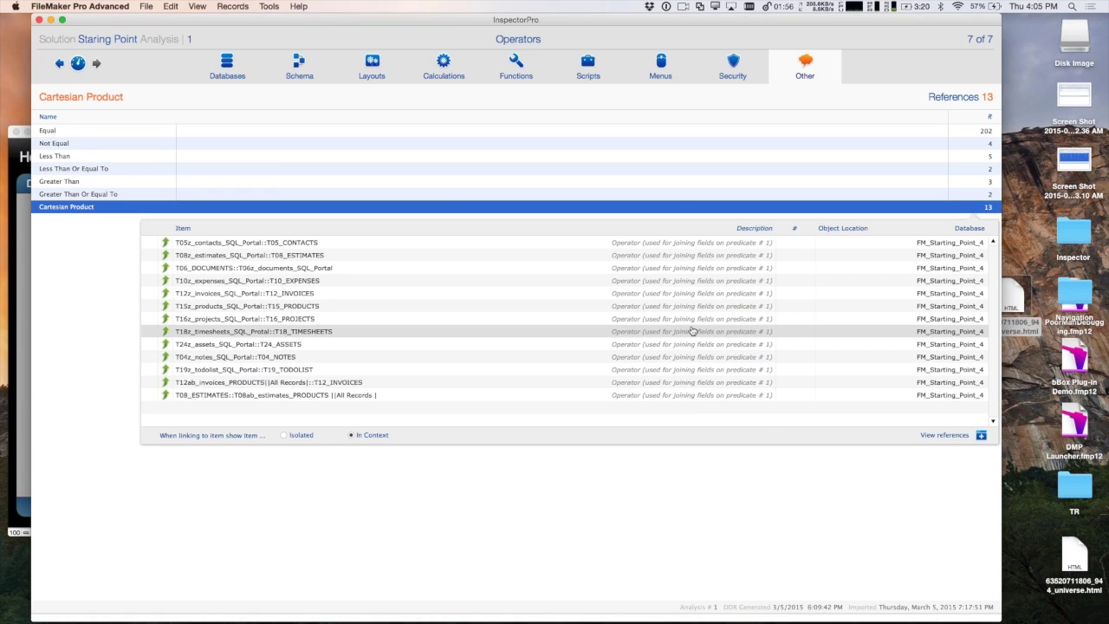
# Go to the T18z_timesheets_SQL_Protal to T18_TIMESHEETS relationship, view its join details and dismiss them
pyautogui.click(691, 330)
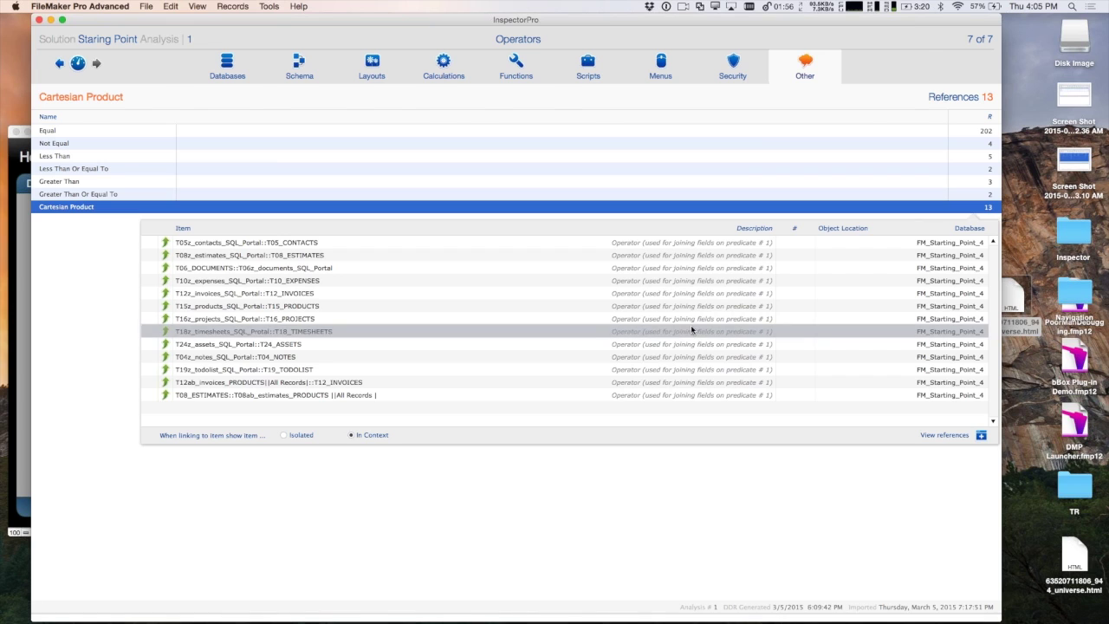
pyautogui.click(516, 132)
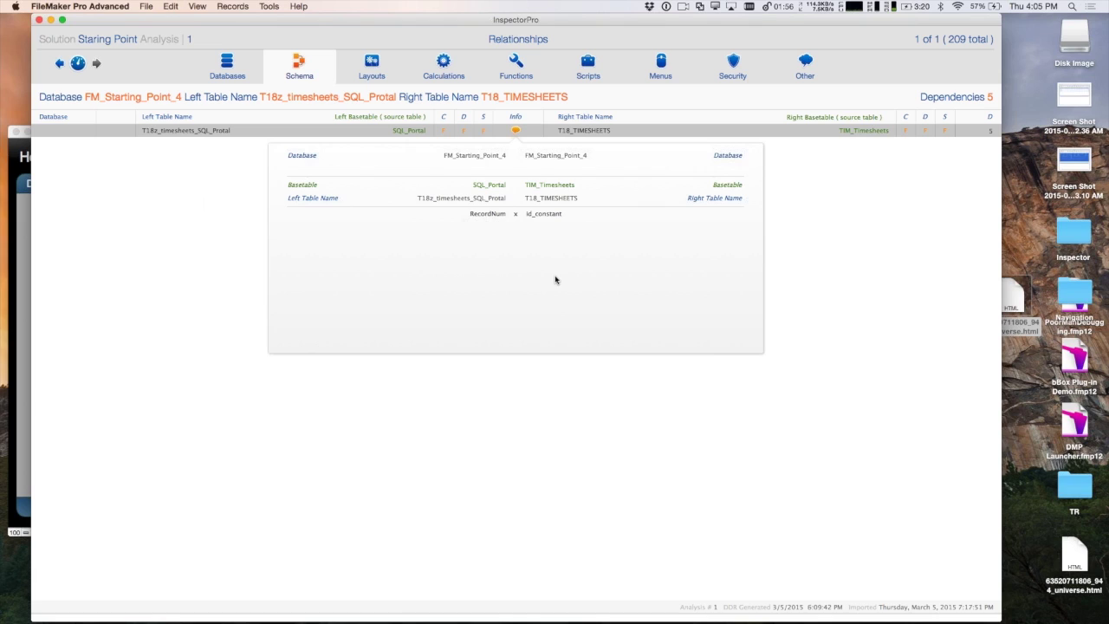
pyautogui.click(555, 435)
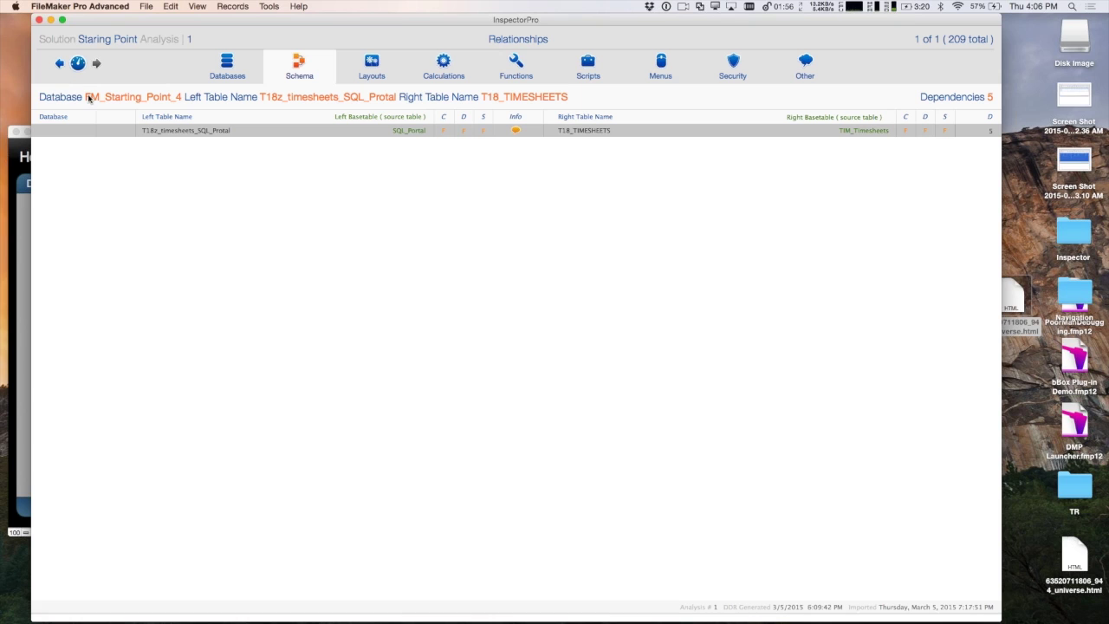
# Set up a comparison for the DivvyUp solution, choosing analysis 1 as the one to compare analysis 2 against
pyautogui.click(78, 64)
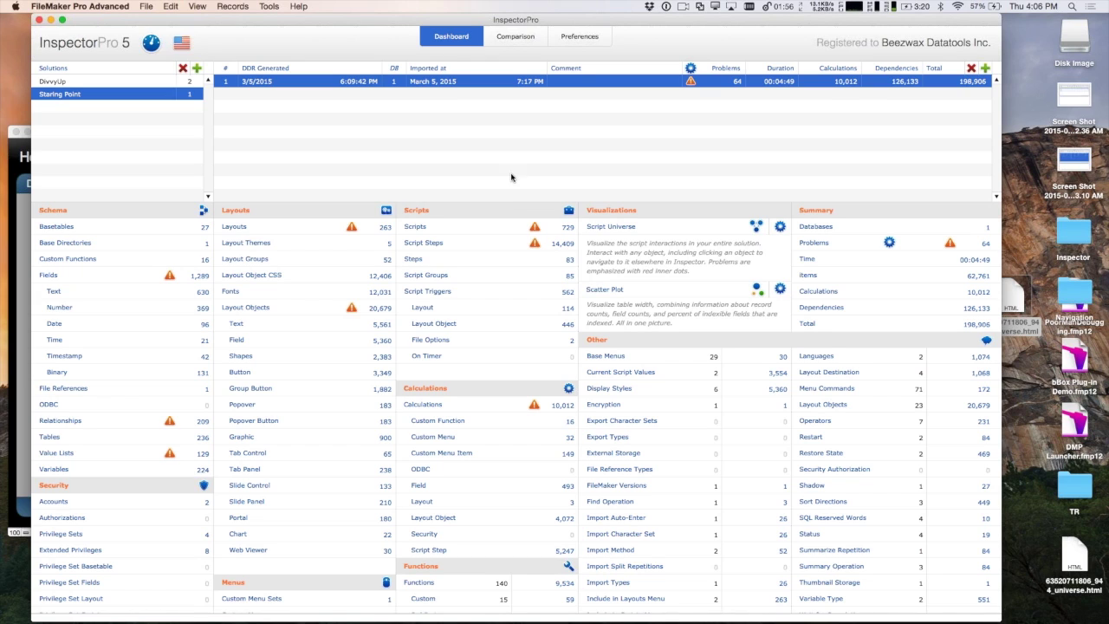
pyautogui.click(531, 45)
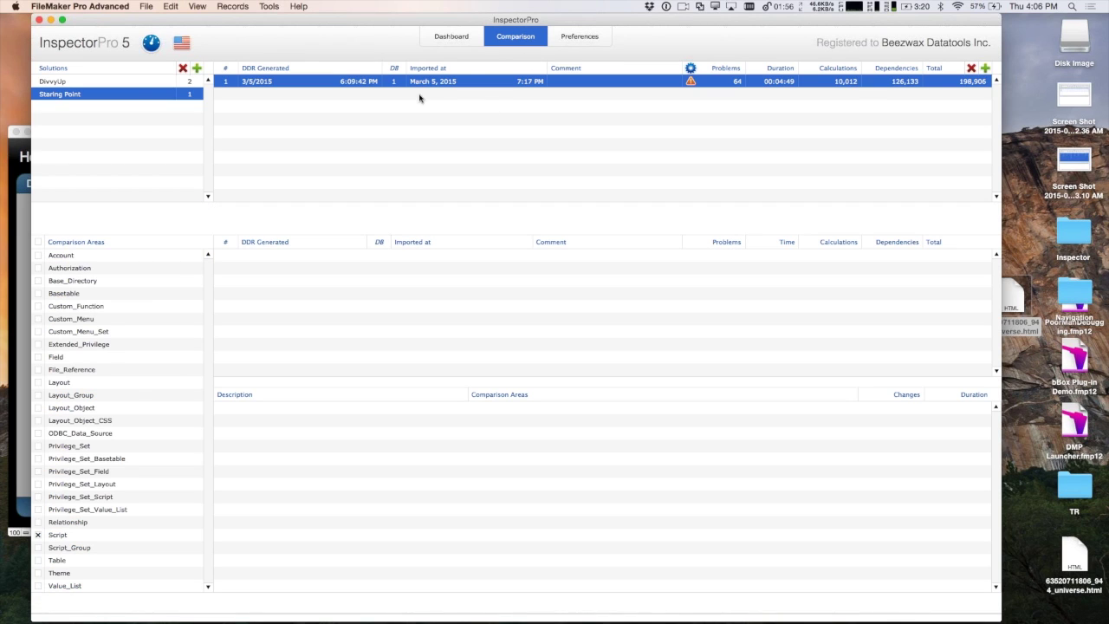
pyautogui.click(137, 83)
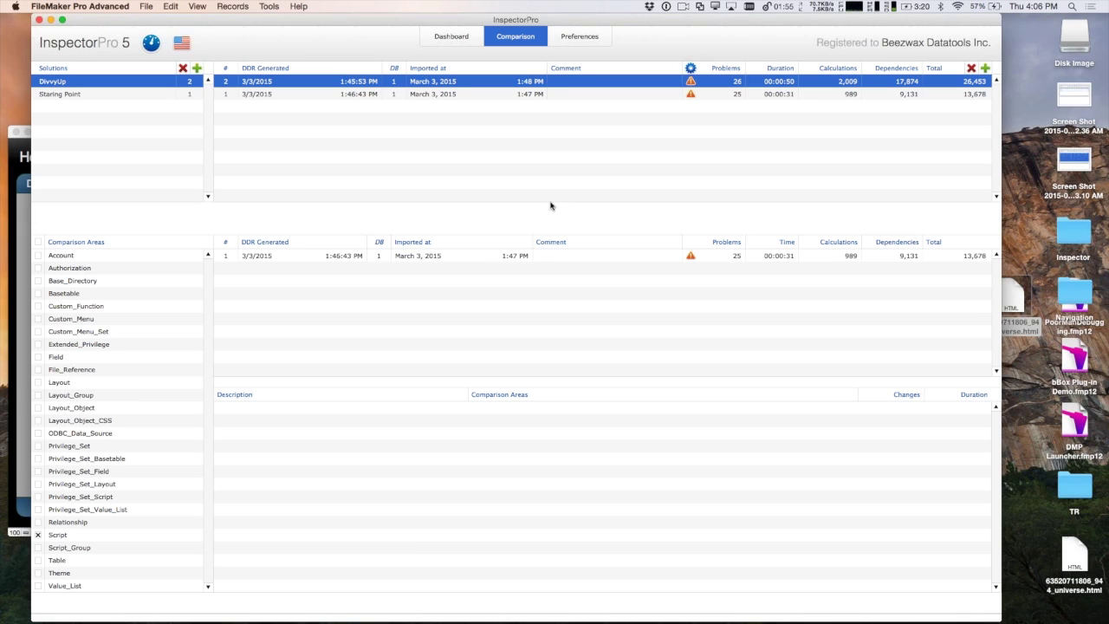
pyautogui.click(530, 254)
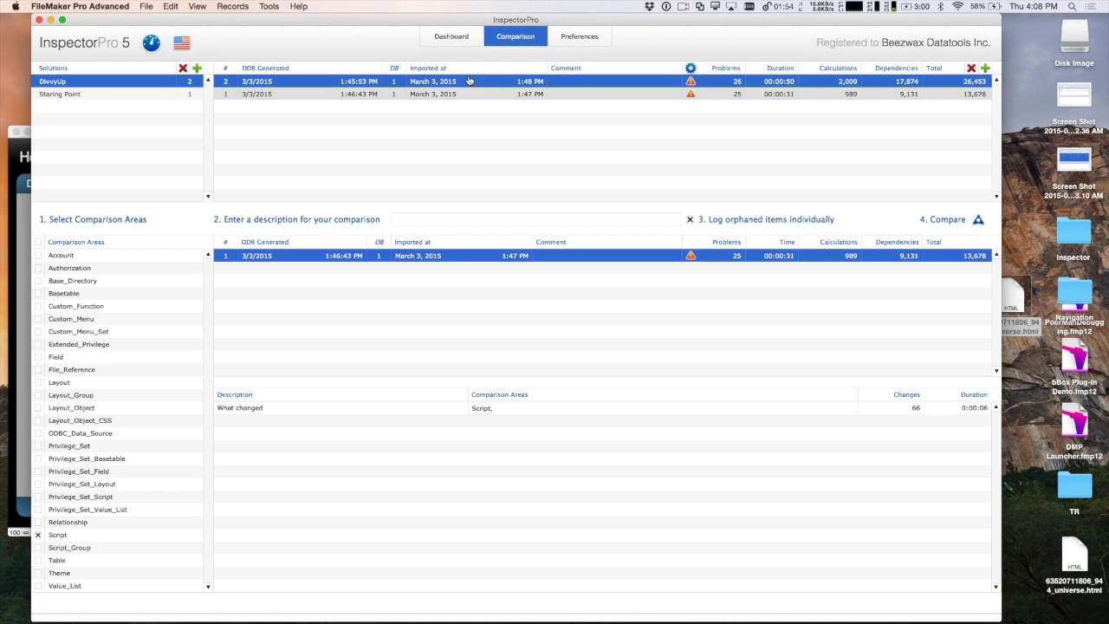
# List the DivvyUp scripts from the dashboard and view the NAME change of the b select ( id_product ) script
pyautogui.click(460, 43)
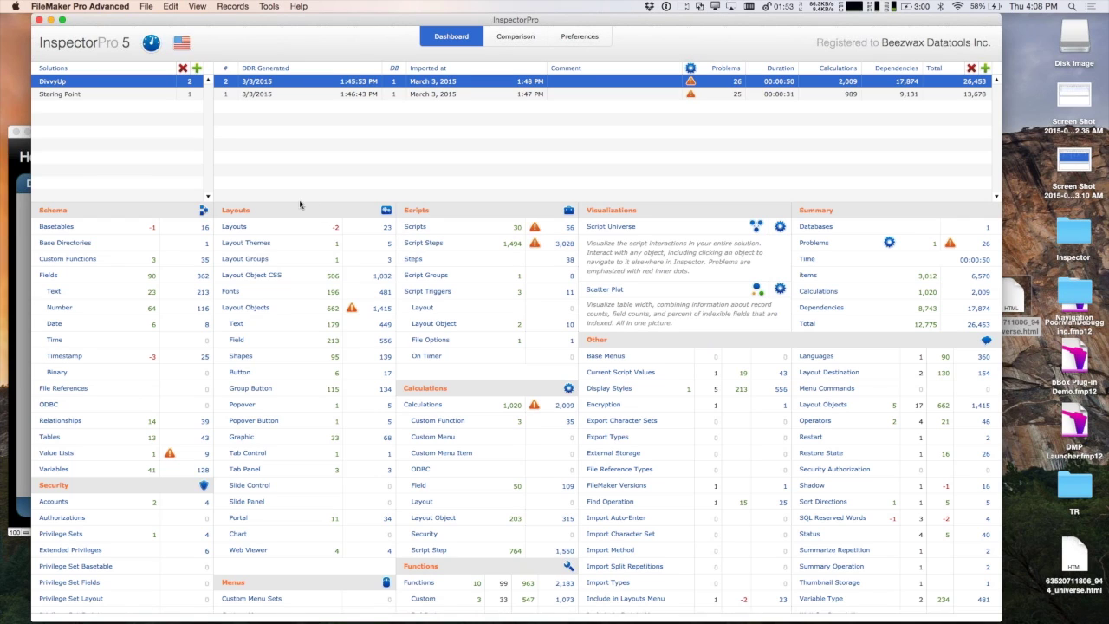
pyautogui.click(487, 231)
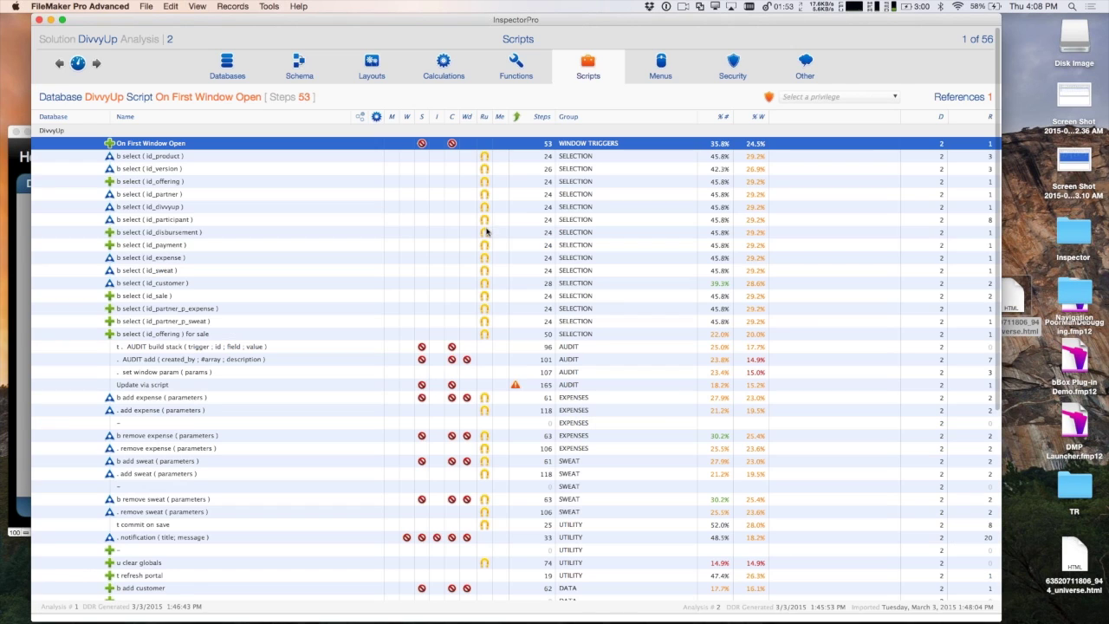
pyautogui.click(111, 156)
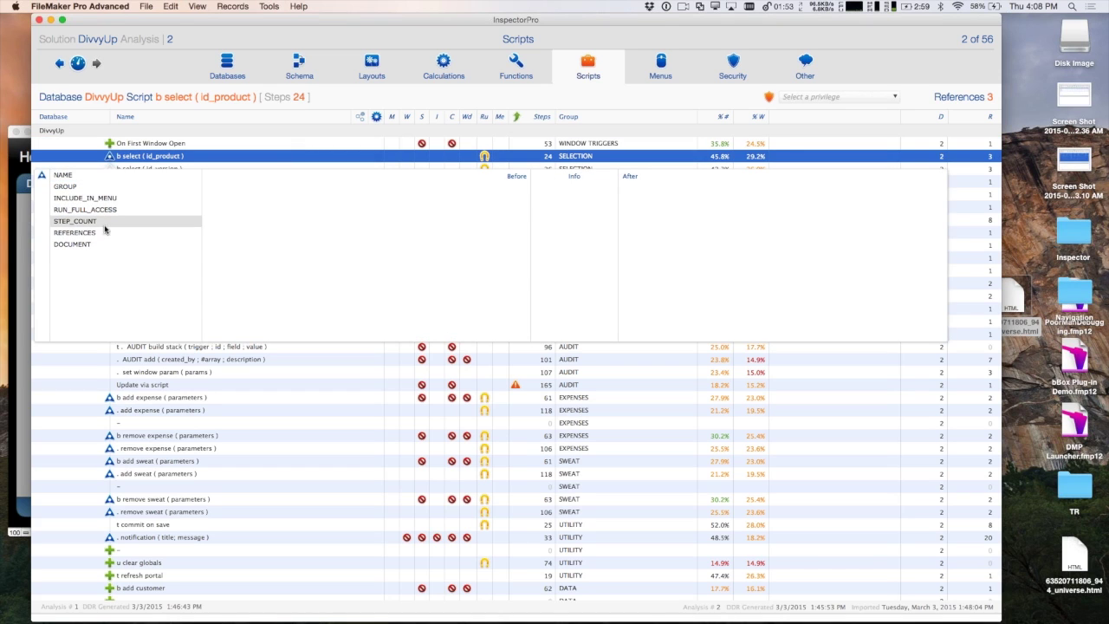
pyautogui.click(62, 175)
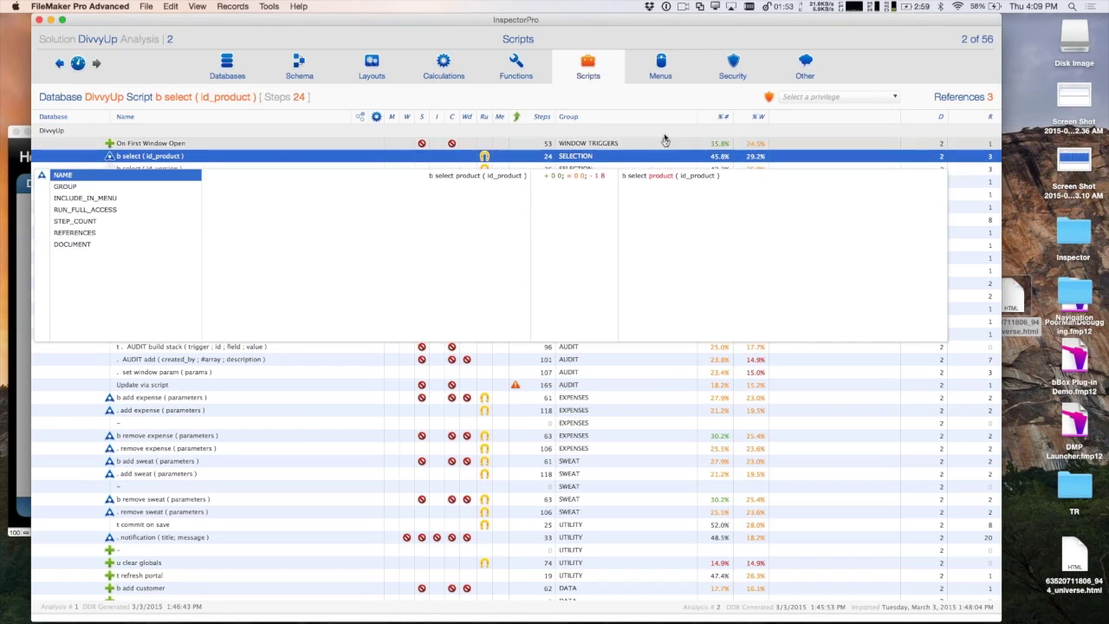
pyautogui.click(550, 146)
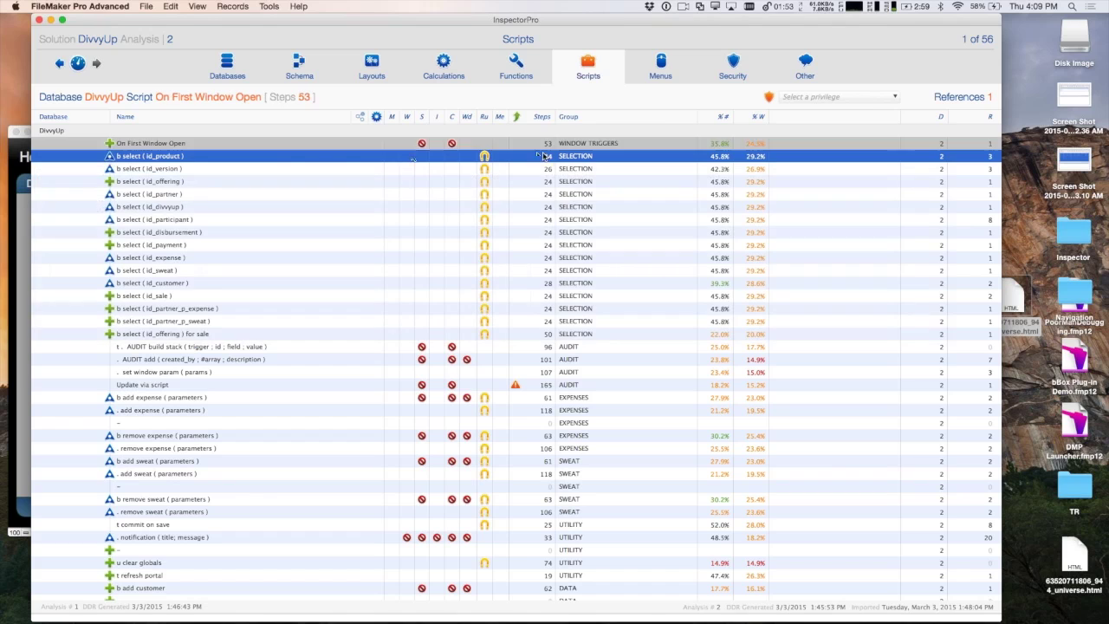
# View the changed attributes of b select ( id_divvyup ) and the DOCUMENT differences of b select ( id_version ), and dismiss them
pyautogui.click(111, 209)
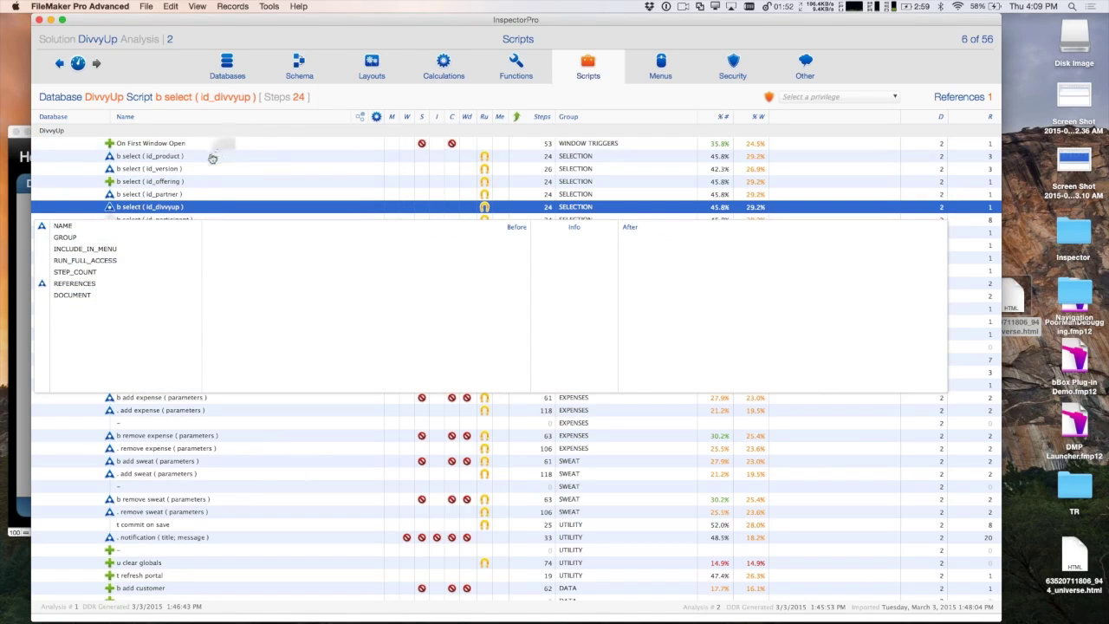
pyautogui.click(113, 171)
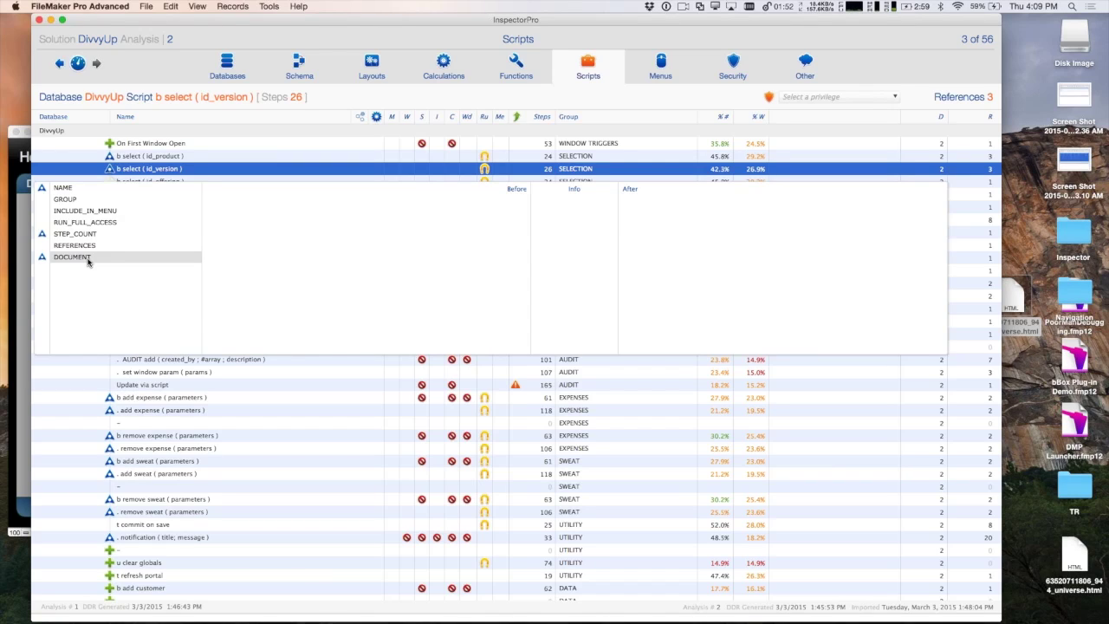
pyautogui.click(87, 259)
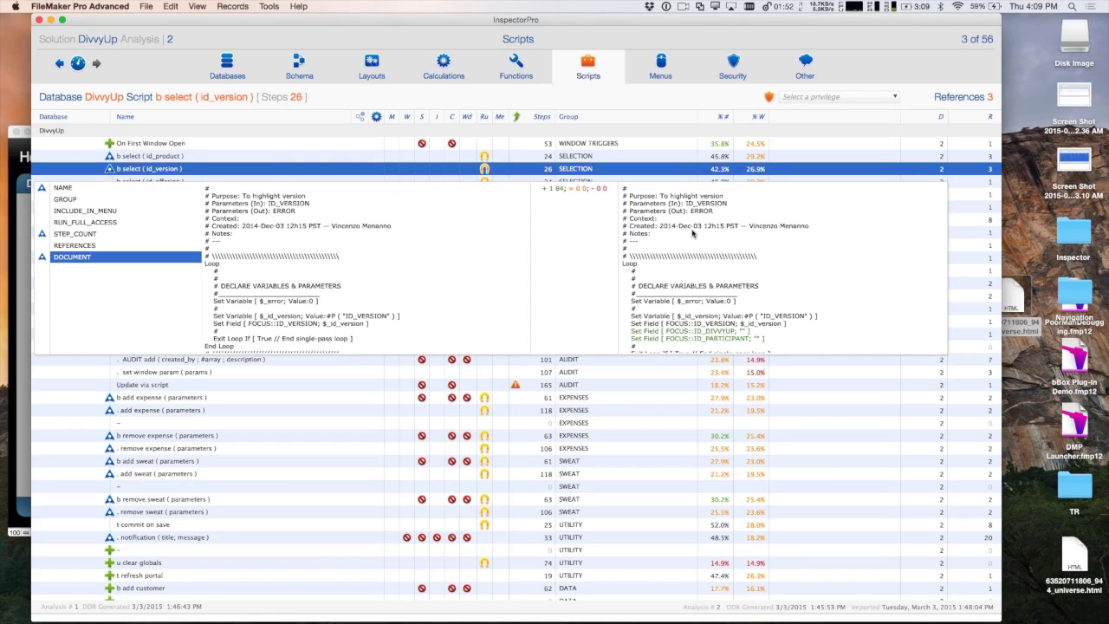
pyautogui.rightClick(644, 109)
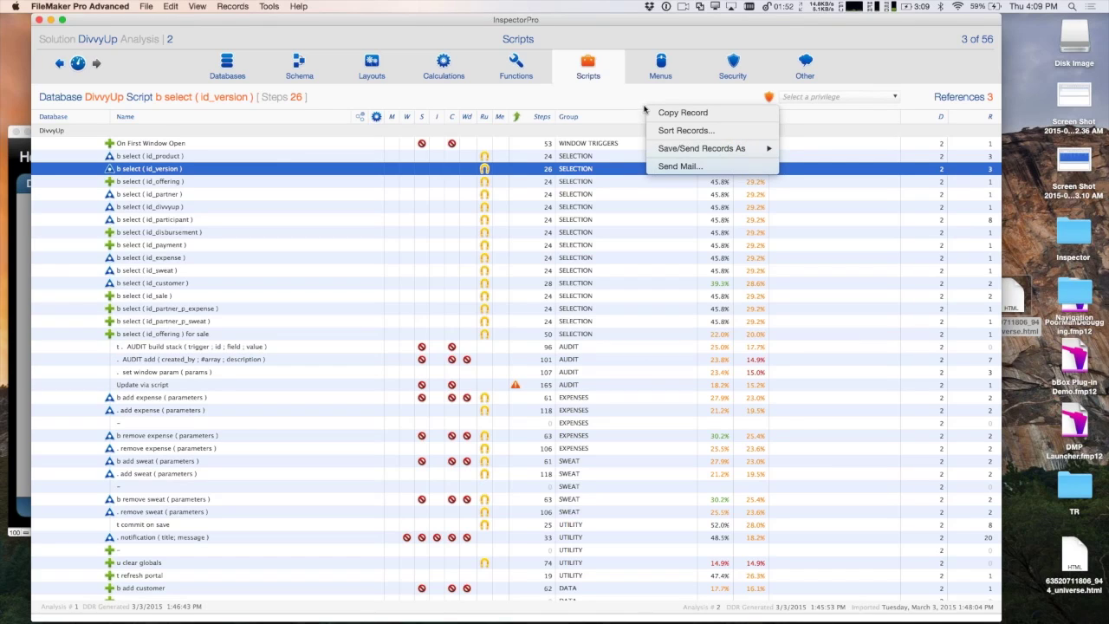
pyautogui.click(628, 106)
# Return to the DivvyUp comparison setup and run the Script comparison of analysis 2 against analysis 1
pyautogui.click(80, 64)
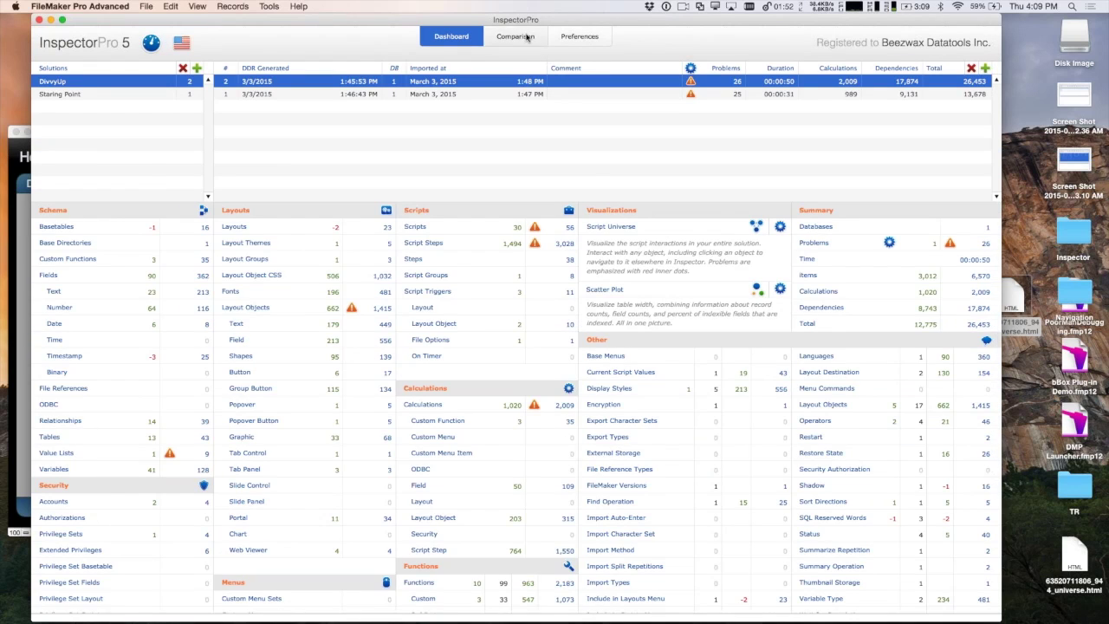
pyautogui.click(526, 38)
pyautogui.click(666, 414)
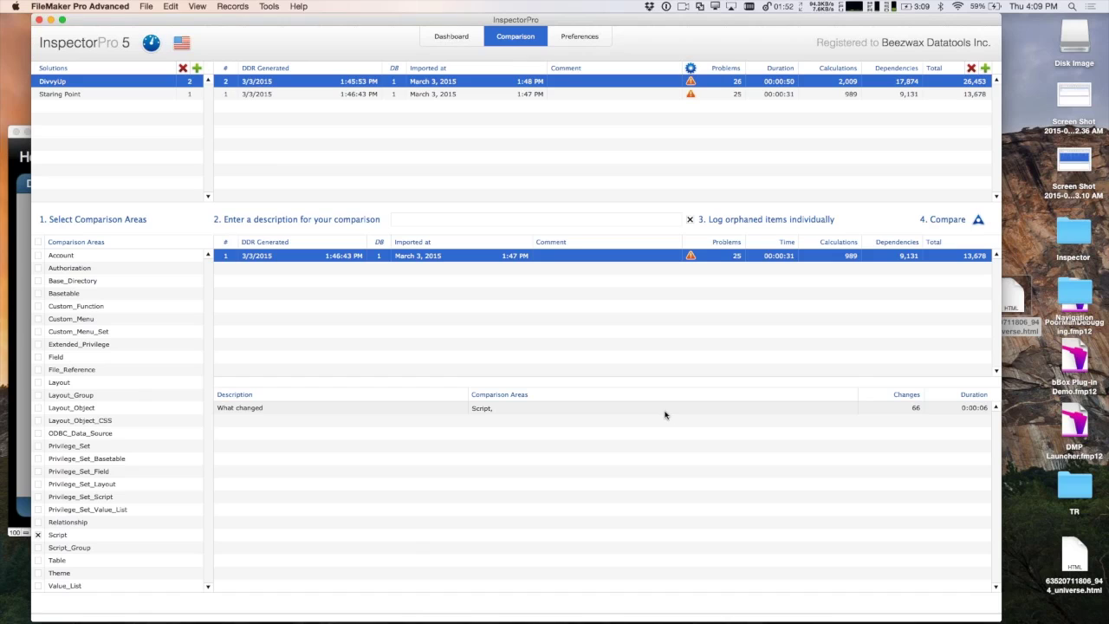
pyautogui.click(469, 204)
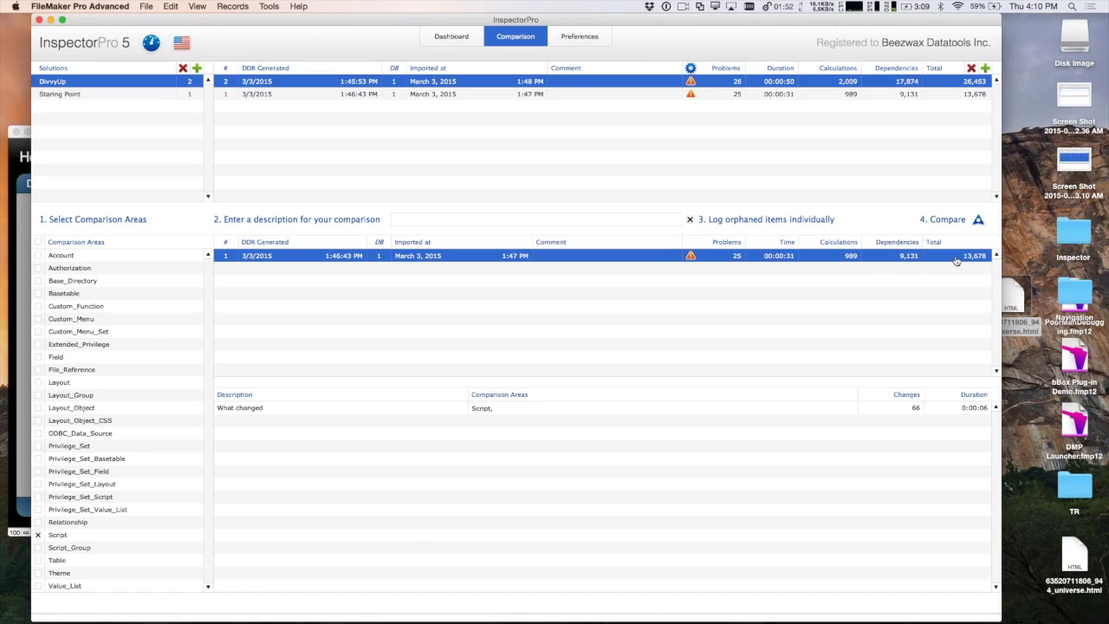
pyautogui.click(979, 221)
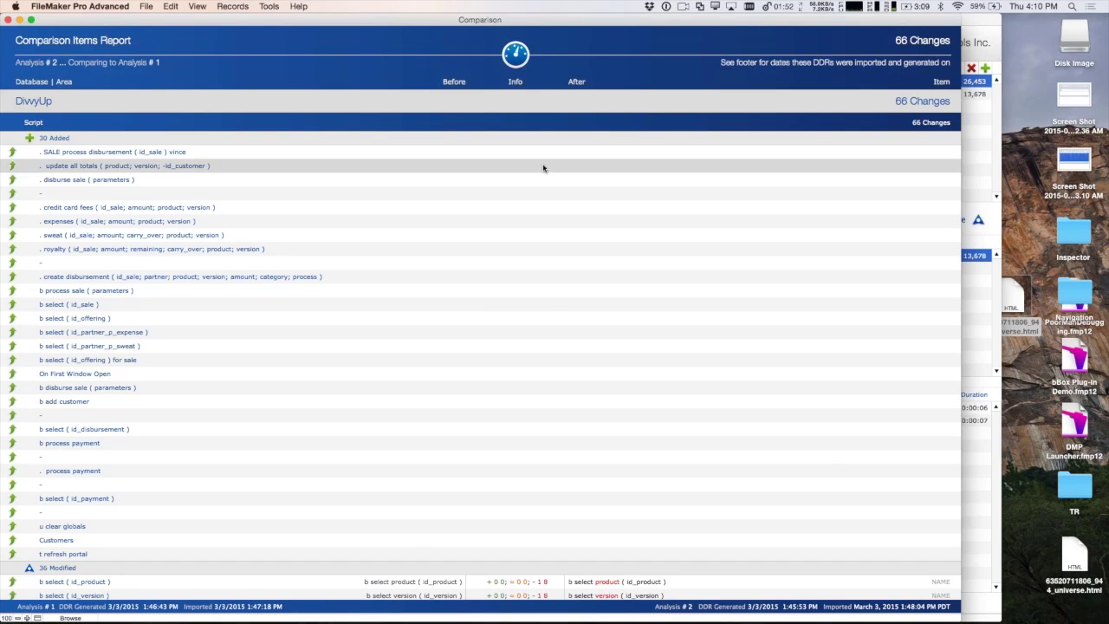
# Examine the added and modified scripts in the Comparison Items Report, and close the report
pyautogui.scroll(-5, 541, 226)
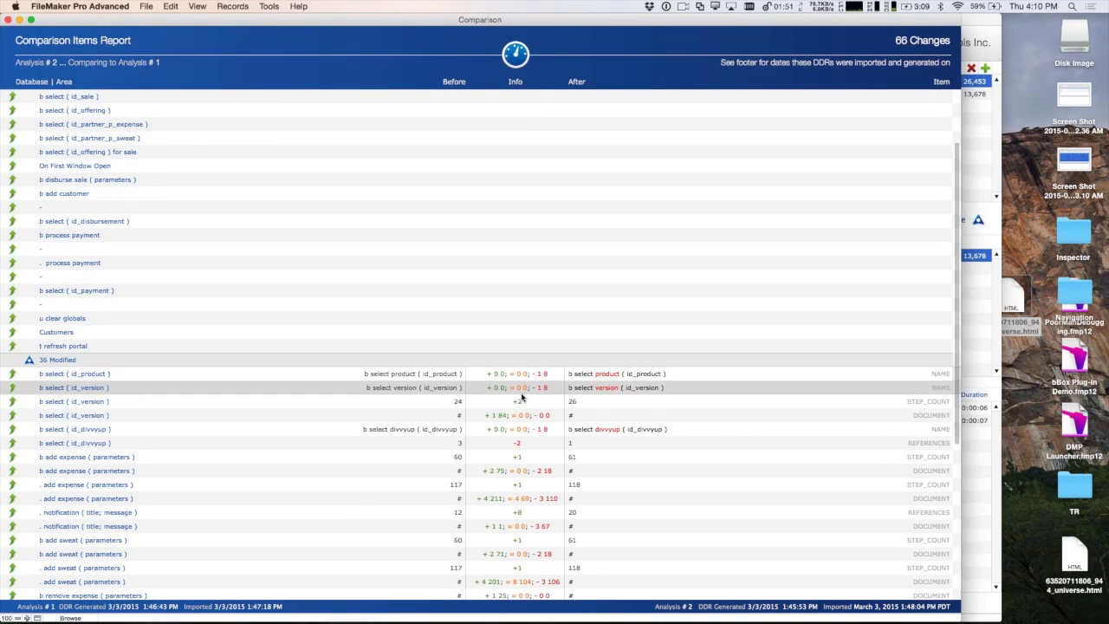
pyautogui.scroll(2, 520, 396)
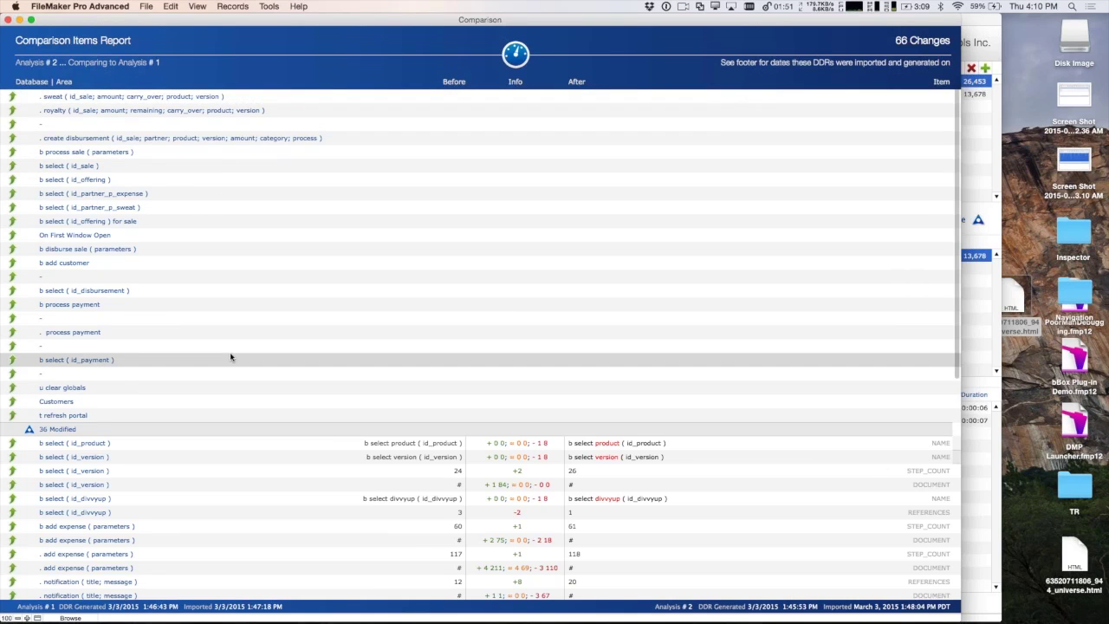
pyautogui.scroll(4, 233, 356)
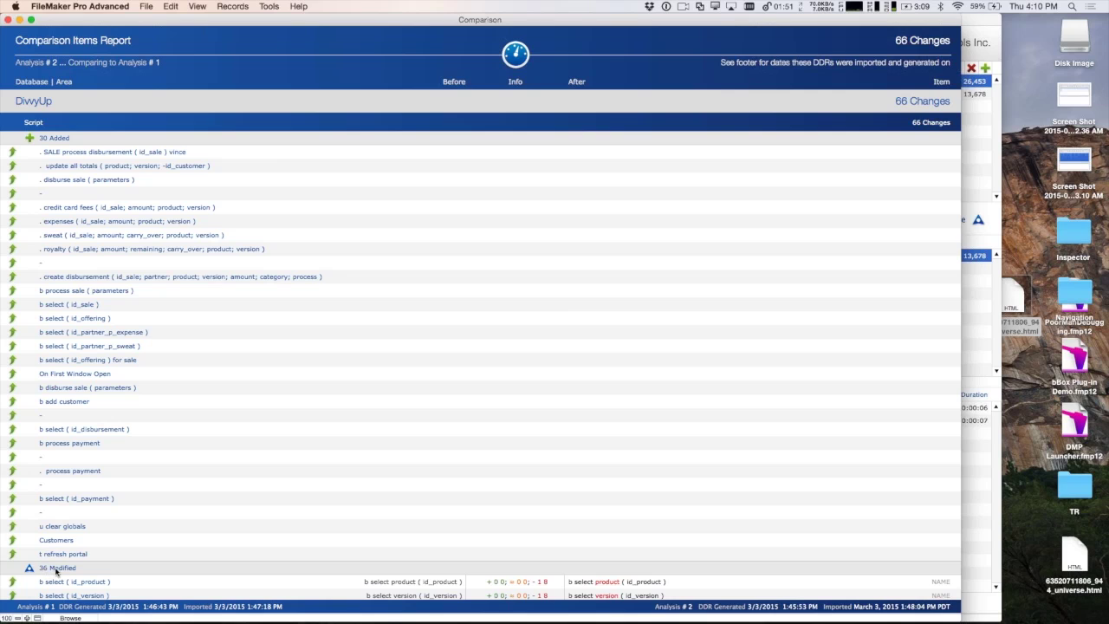
pyautogui.scroll(-7, 54, 571)
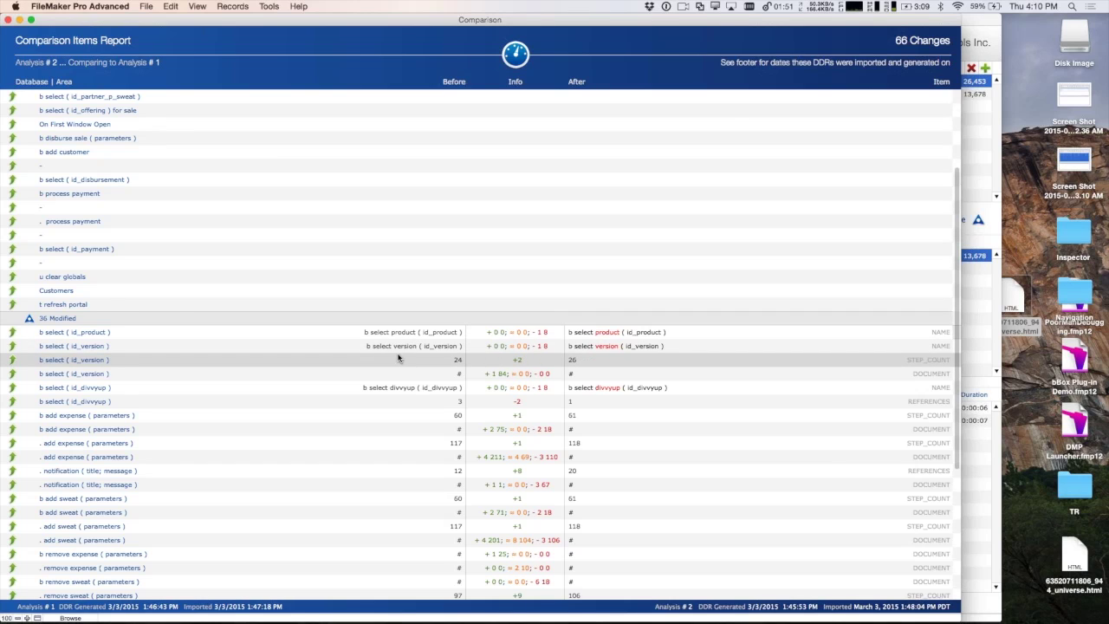
pyautogui.scroll(5, 397, 355)
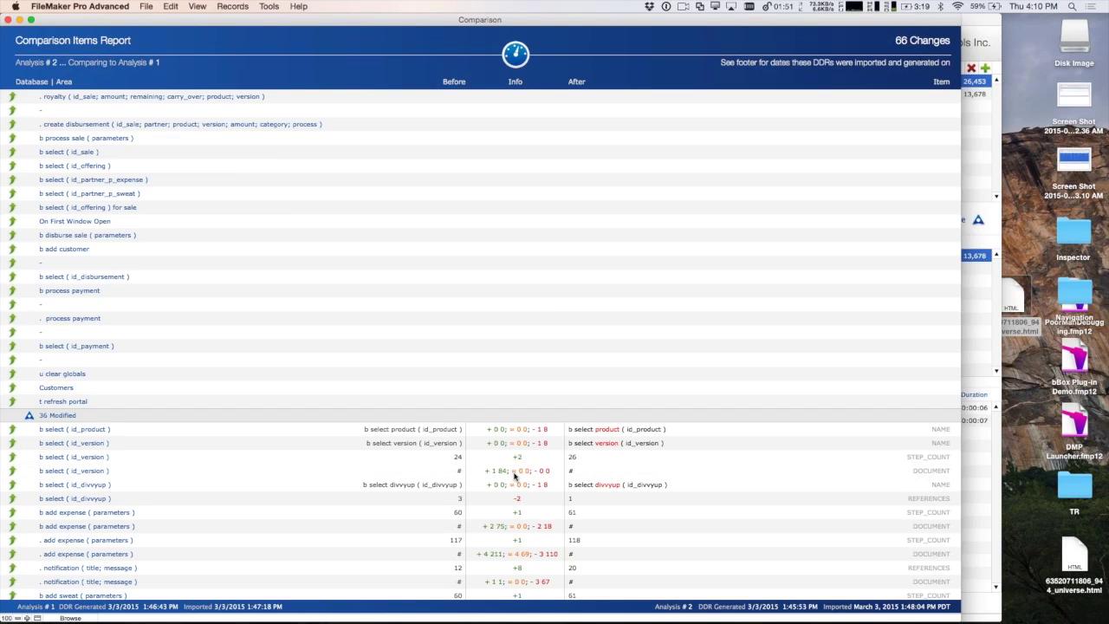
pyautogui.moveTo(514, 474)
pyautogui.moveTo(620, 20); pyautogui.dragTo(689, 11)
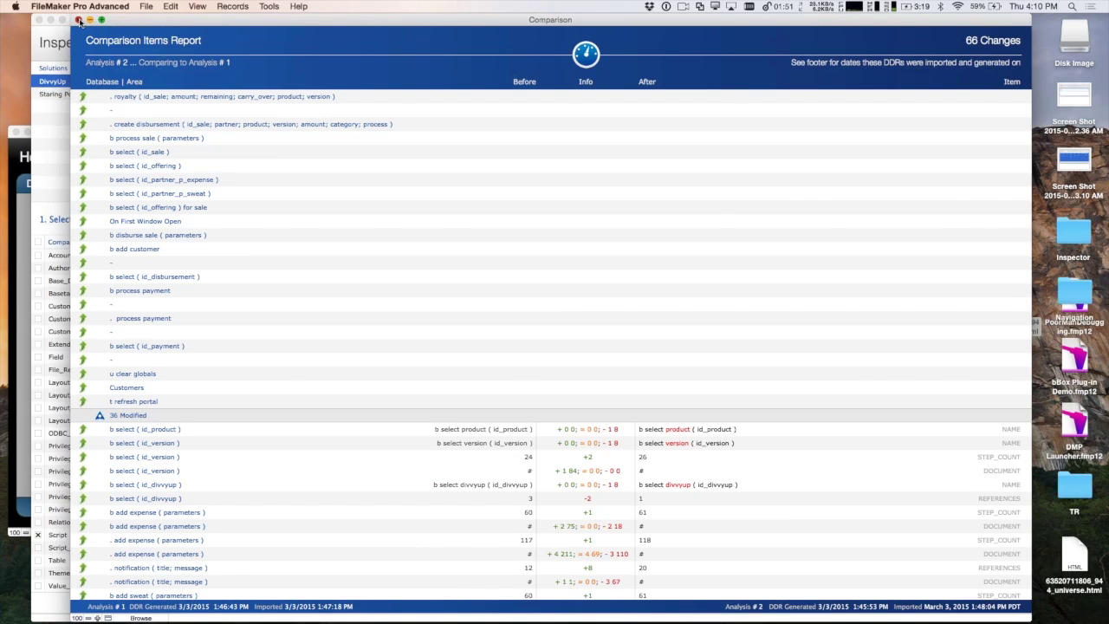
pyautogui.click(79, 20)
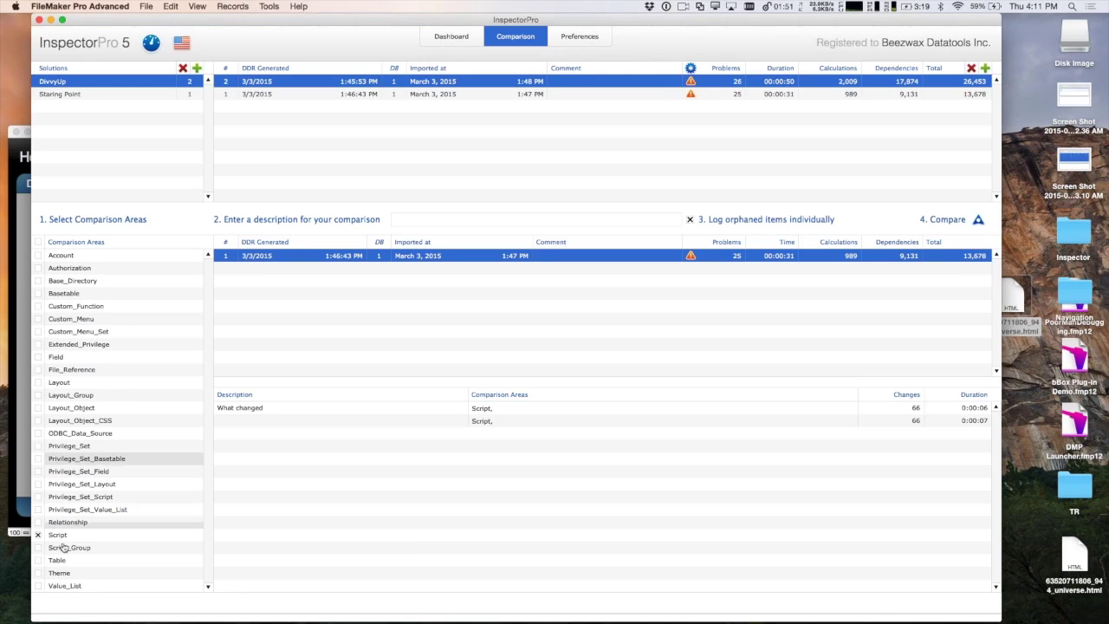
# Add Account to the comparison areas and enter "f" as the comparison description
pyautogui.click(39, 257)
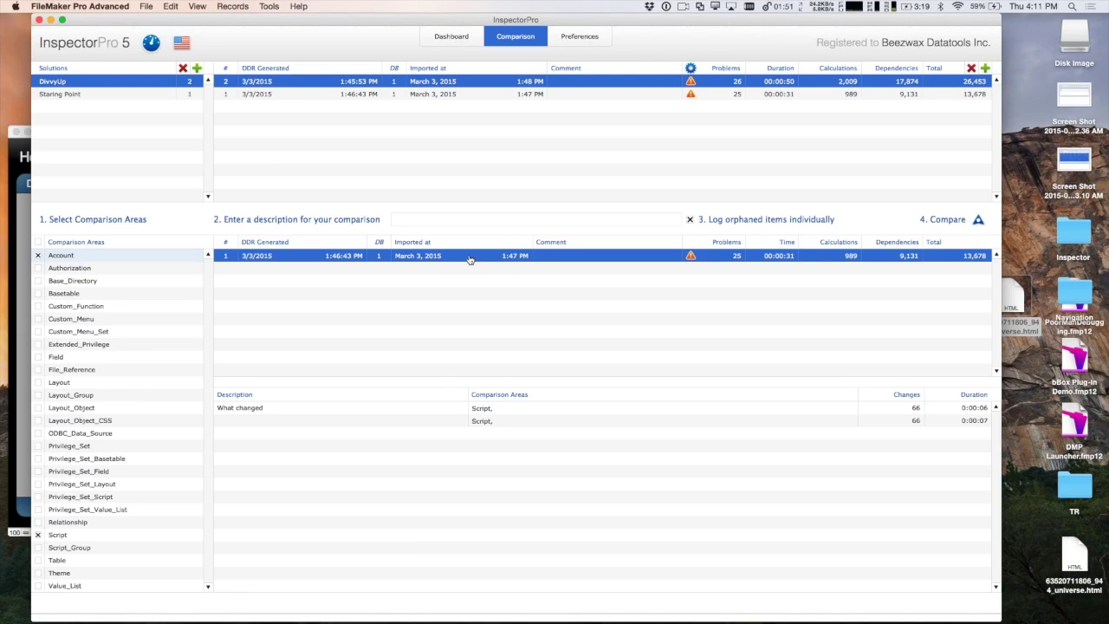
pyautogui.click(464, 220)
pyautogui.write('f')
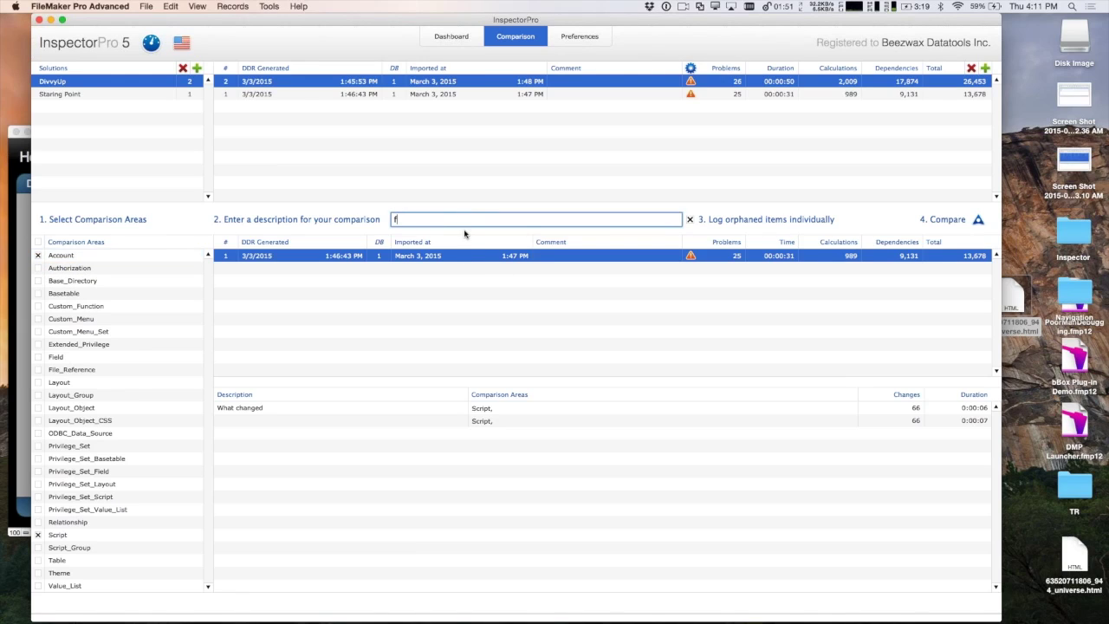
pyautogui.click(524, 188)
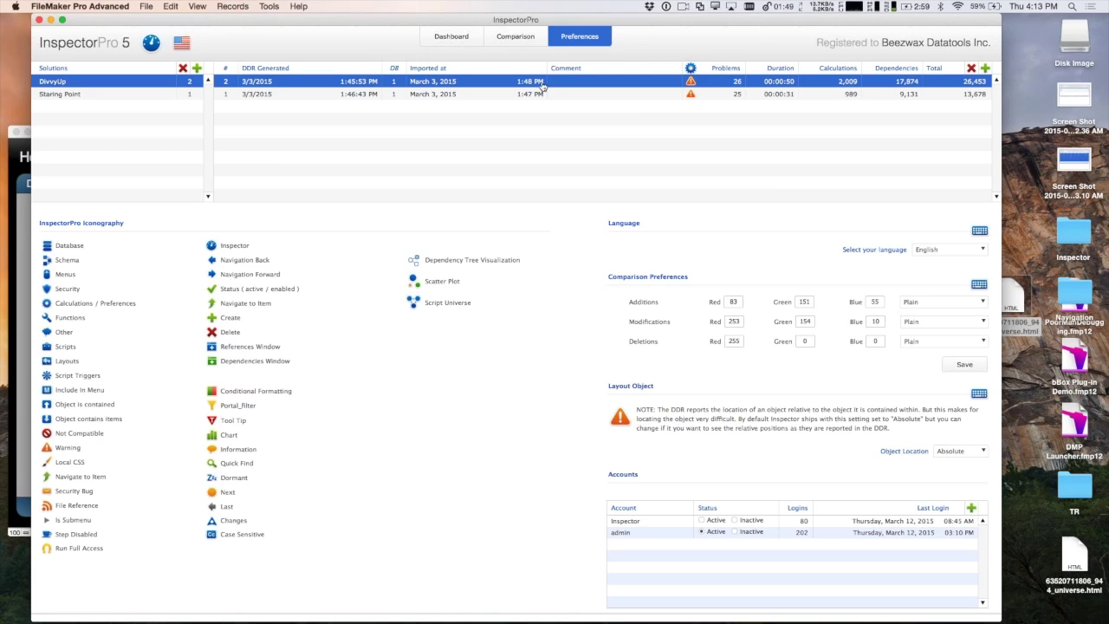
# Select the Staring Point solution on the dashboard and list its layouts
pyautogui.click(460, 39)
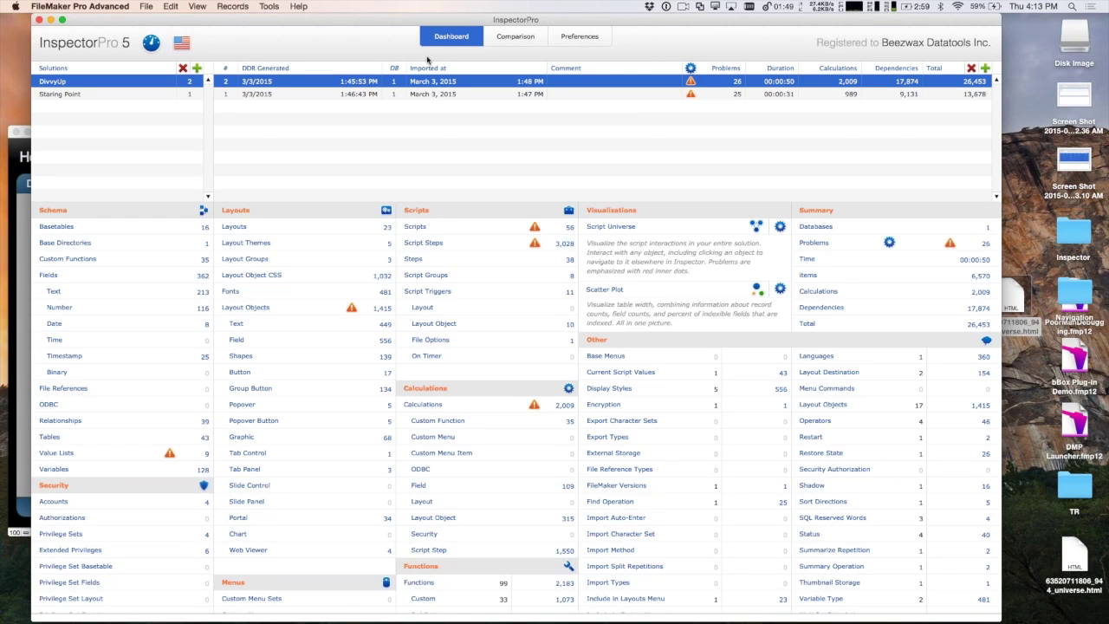
pyautogui.click(187, 95)
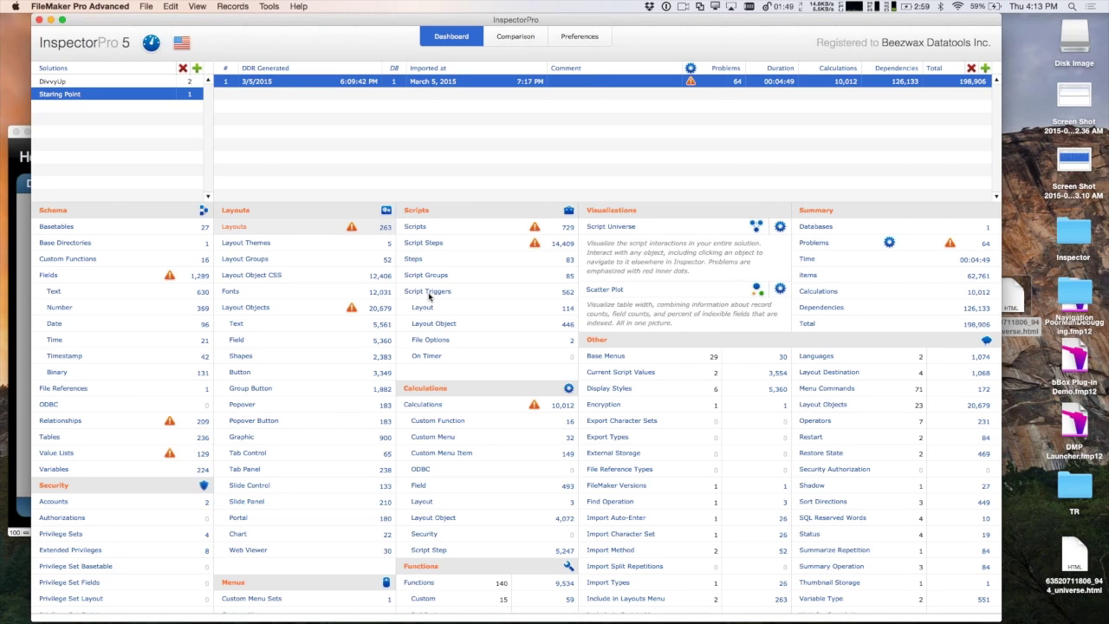
pyautogui.click(352, 226)
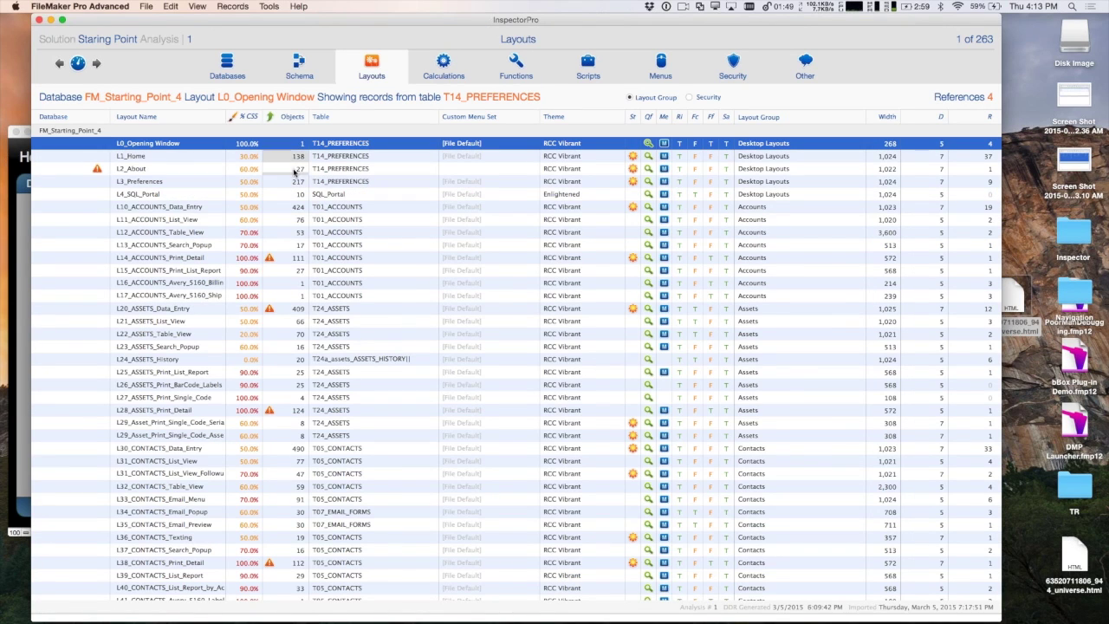
# Show the layout objects of L1_Home and select the PNGf 4.2 K graphic
pyautogui.click(292, 158)
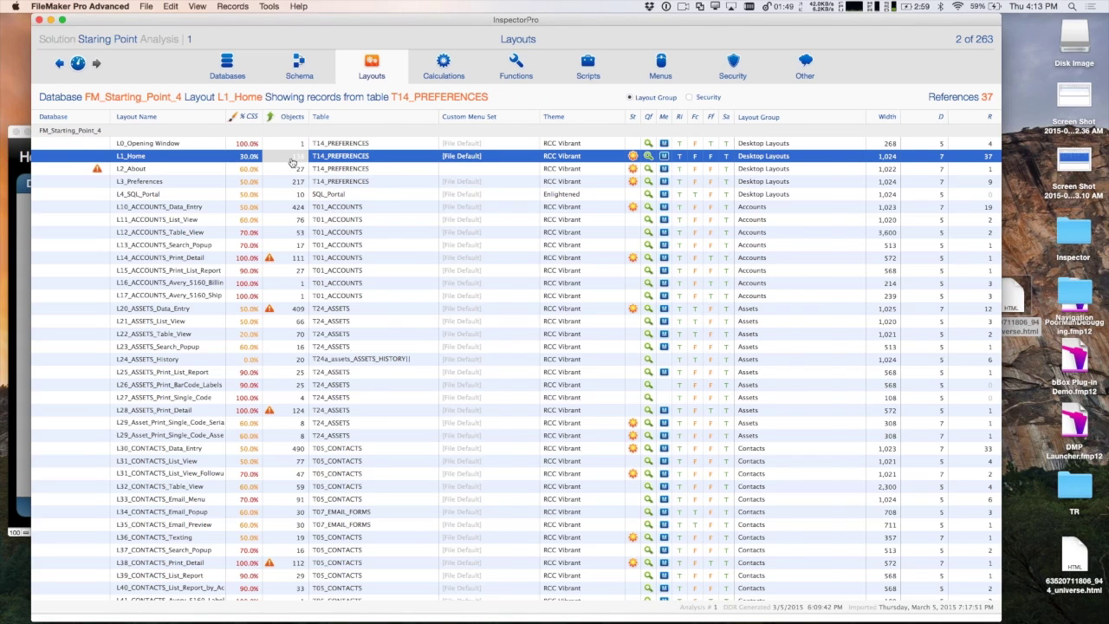
pyautogui.click(292, 162)
pyautogui.click(248, 222)
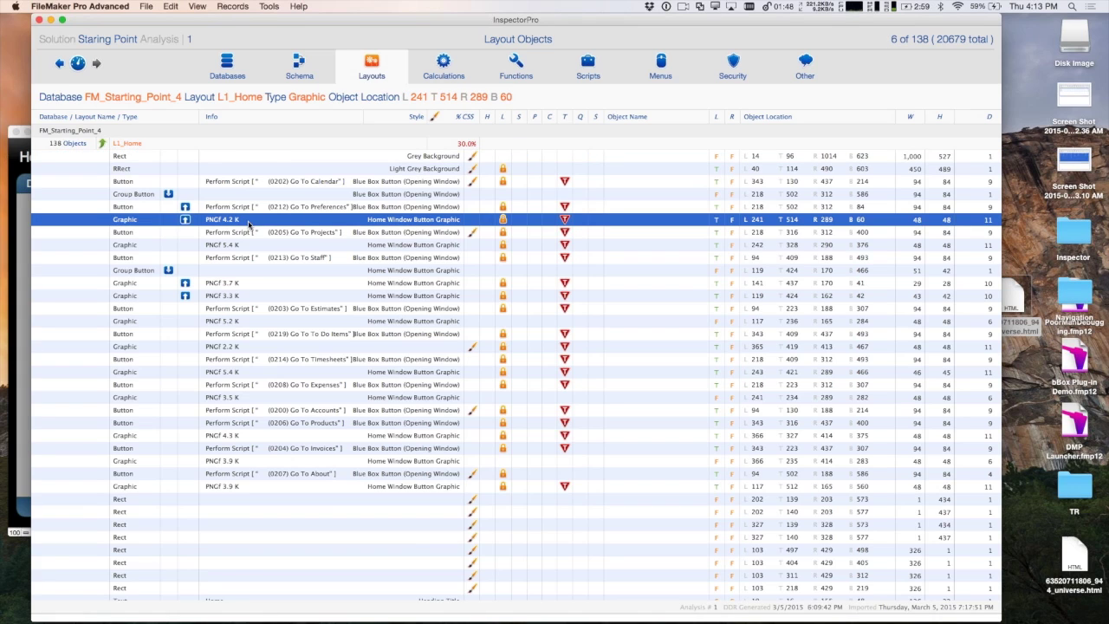
# Go to the group button that contains the selected graphic, and consult the InspectorPro iconography legend in the preferences
pyautogui.moveTo(186, 223)
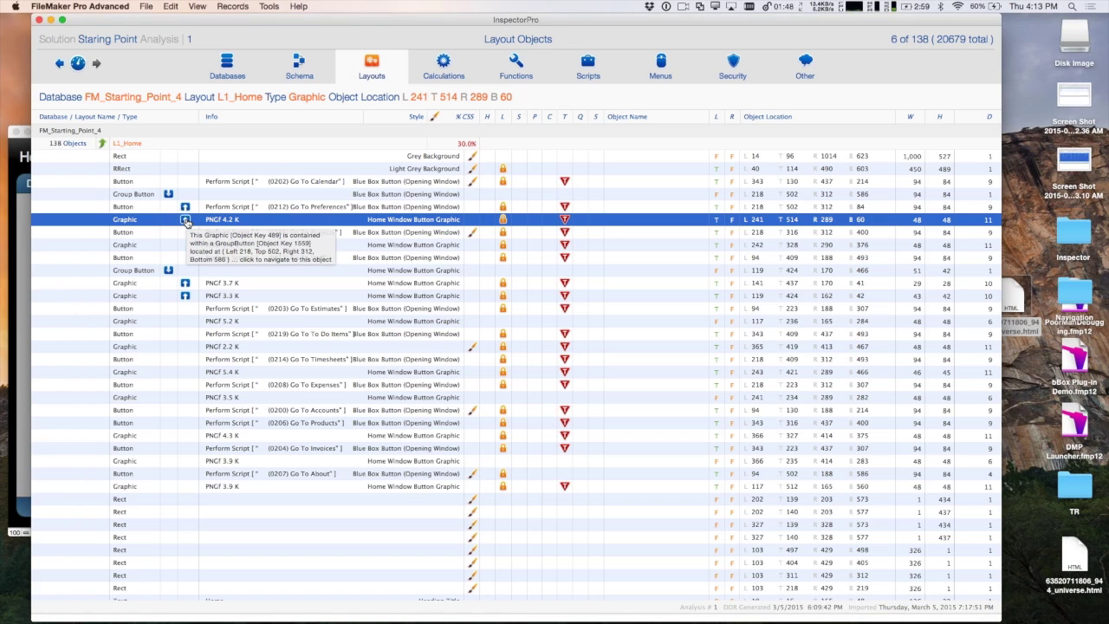
pyautogui.click(185, 220)
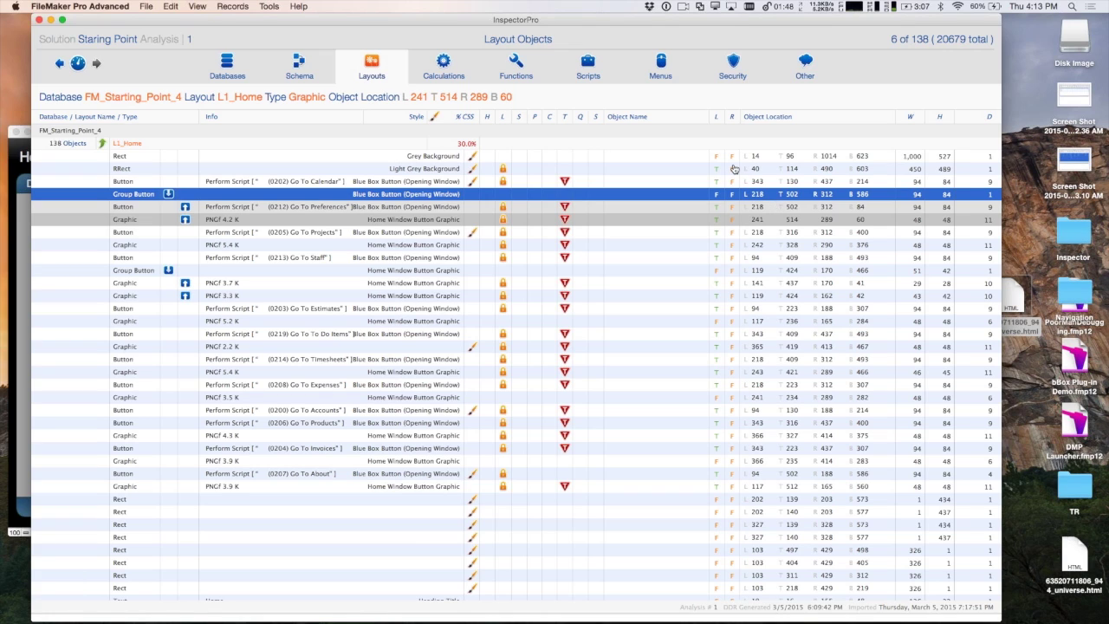
pyautogui.click(77, 65)
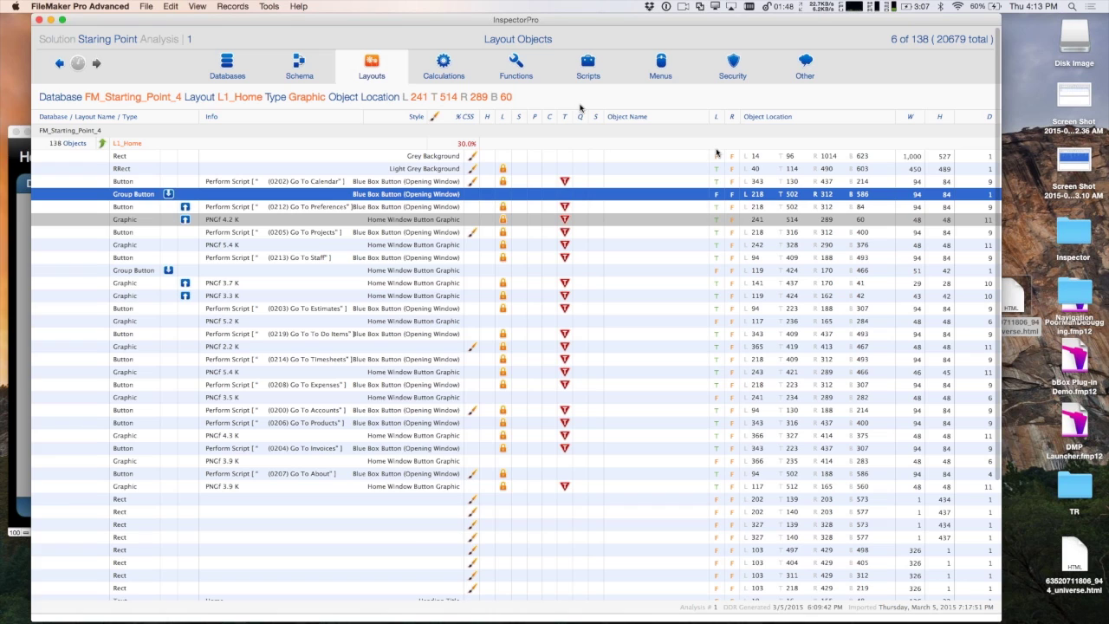
pyautogui.click(579, 37)
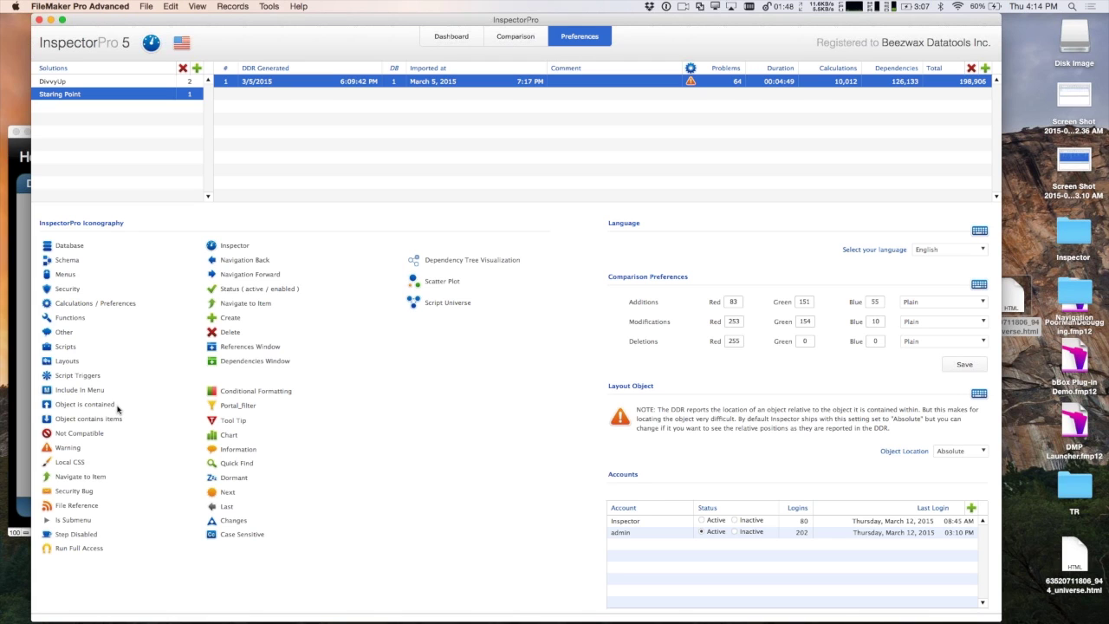
pyautogui.click(444, 38)
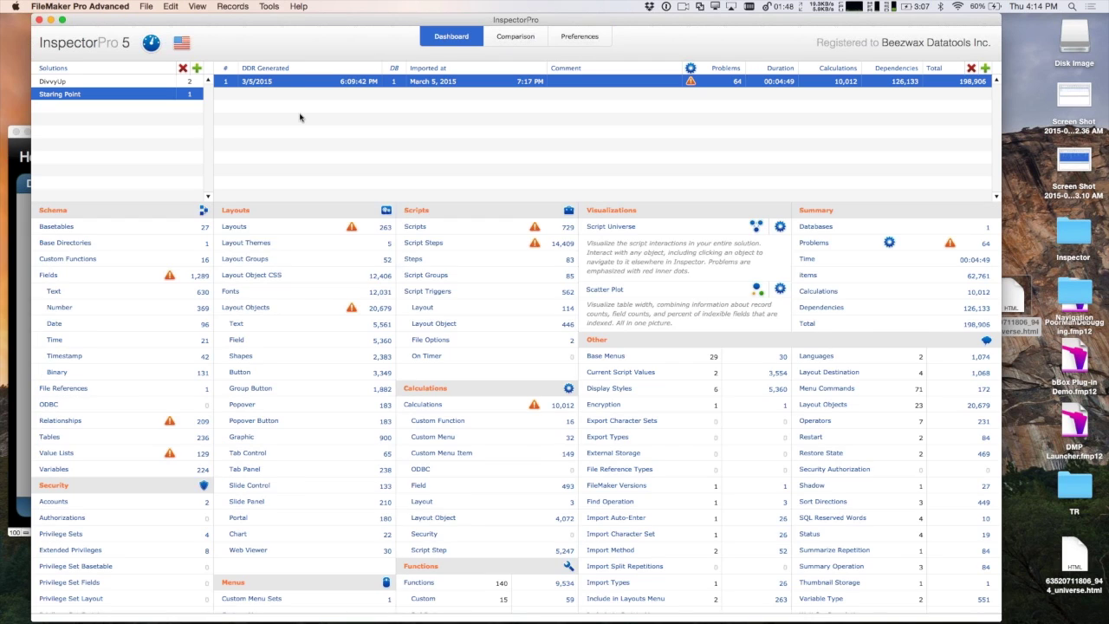
# Show the layout objects of L11_ACCOUNTS_List_View from the layouts list, and return to the dashboard
pyautogui.click(280, 281)
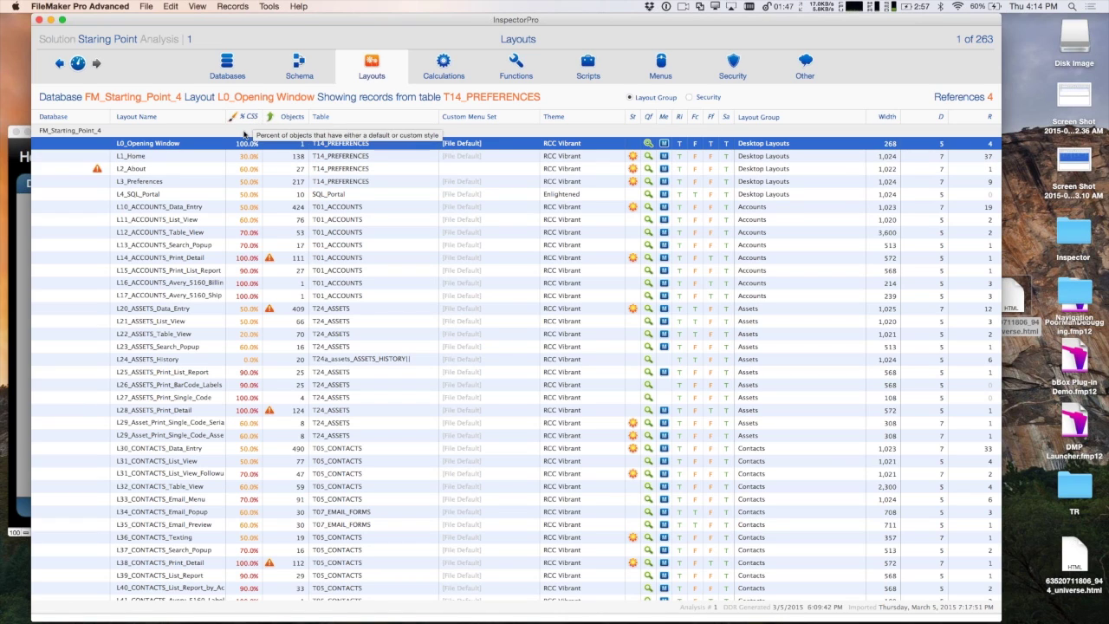
pyautogui.click(283, 146)
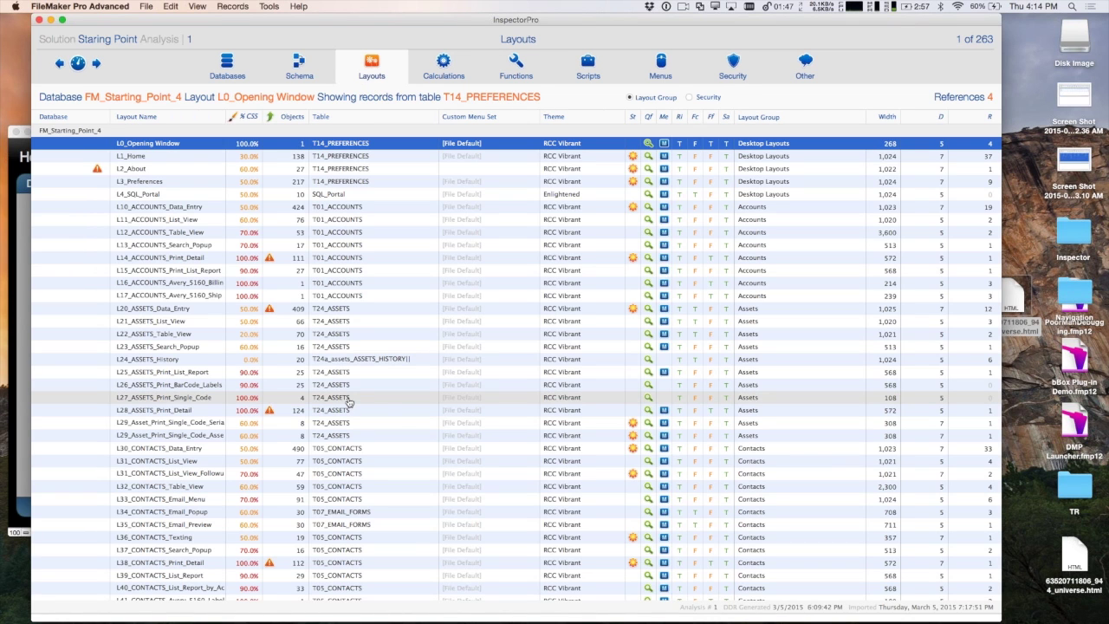
pyautogui.click(286, 222)
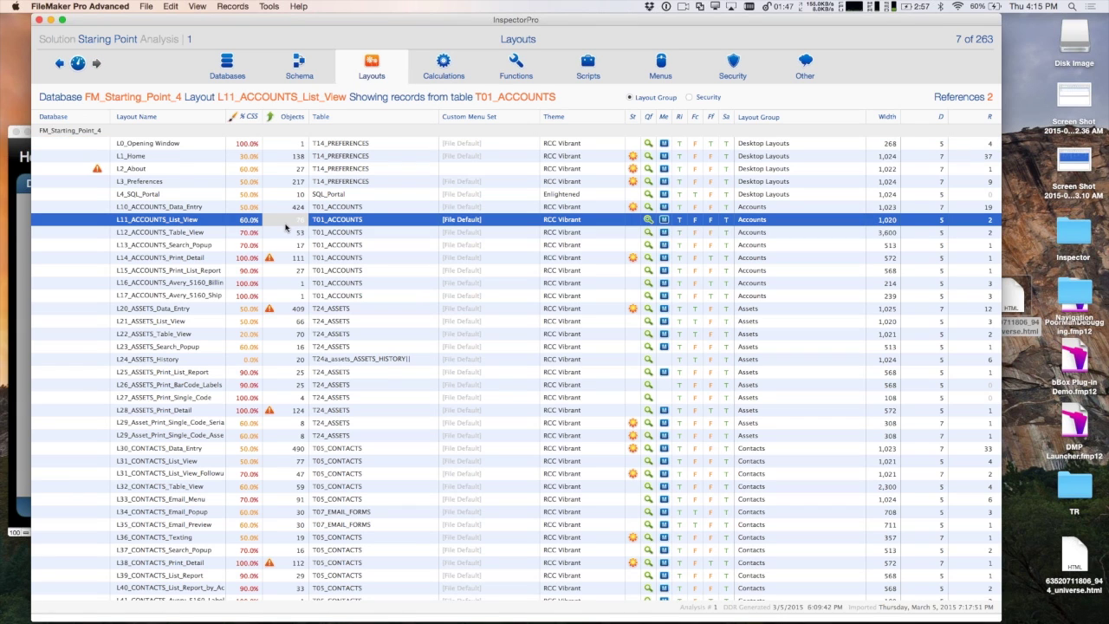
pyautogui.click(286, 228)
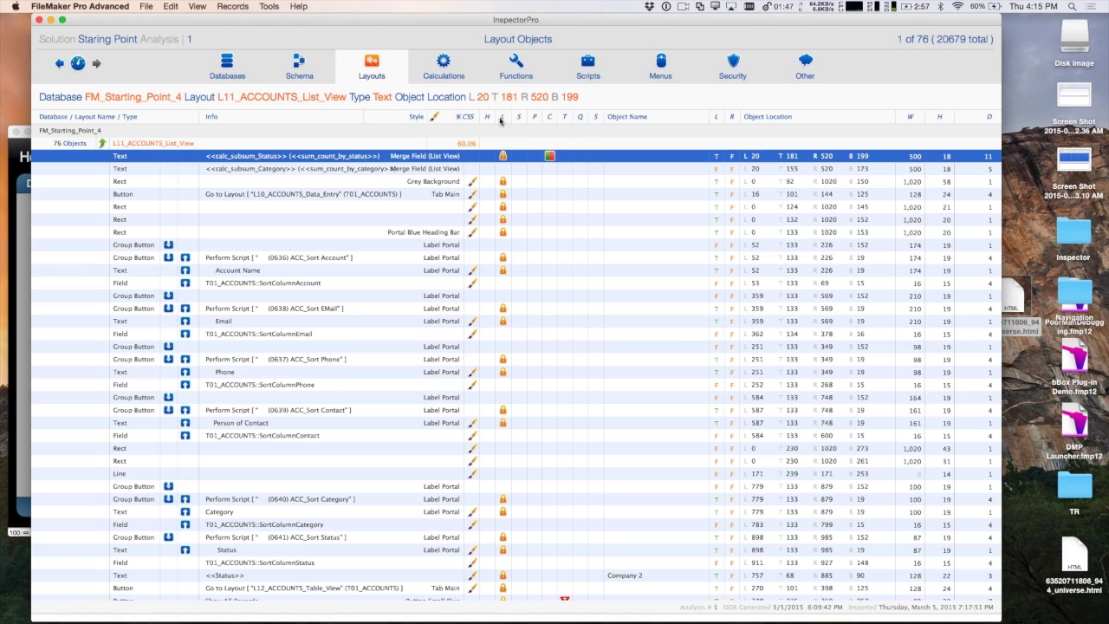
pyautogui.moveTo(473, 145)
pyautogui.click(78, 63)
pyautogui.click(81, 65)
pyautogui.click(81, 65)
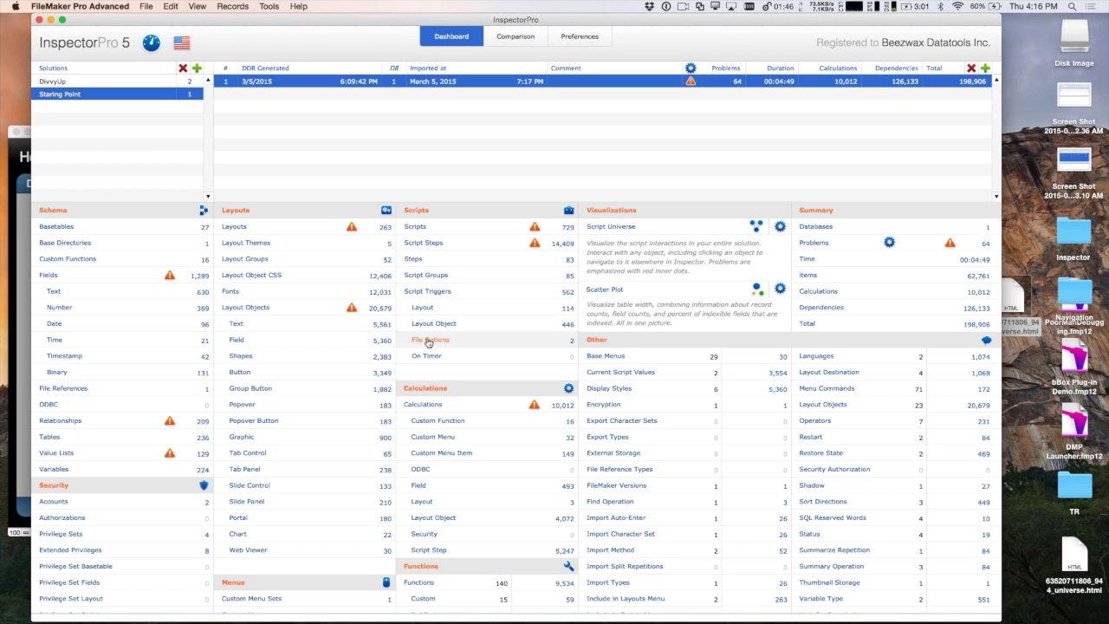
# List the layout script triggers of the Staring Point solution, and return to the dashboard
pyautogui.click(457, 293)
pyautogui.click(532, 309)
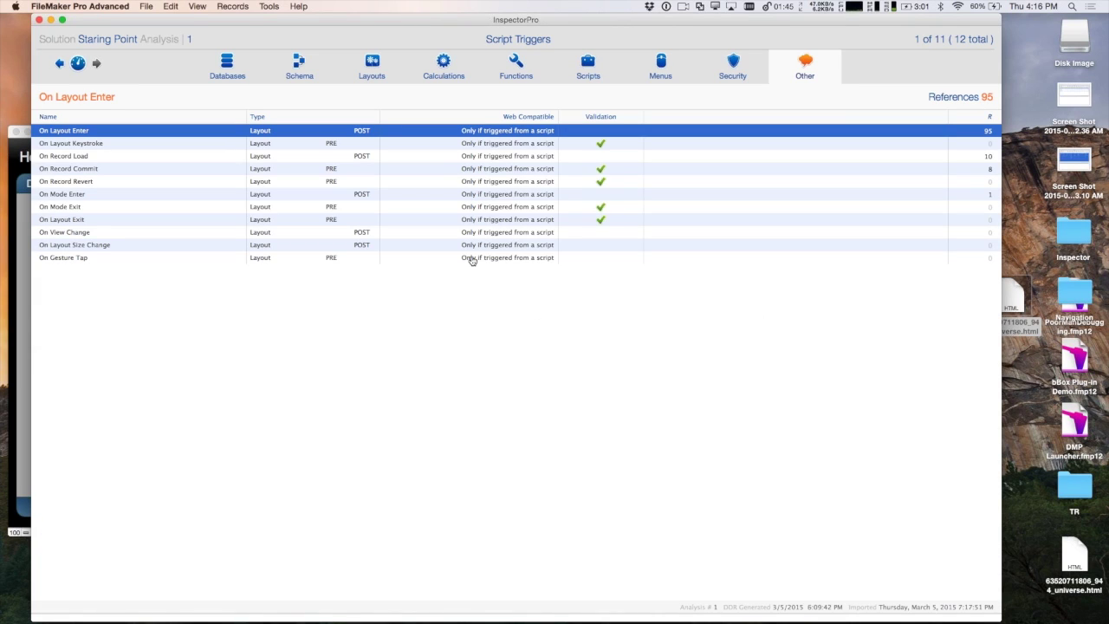
pyautogui.click(83, 65)
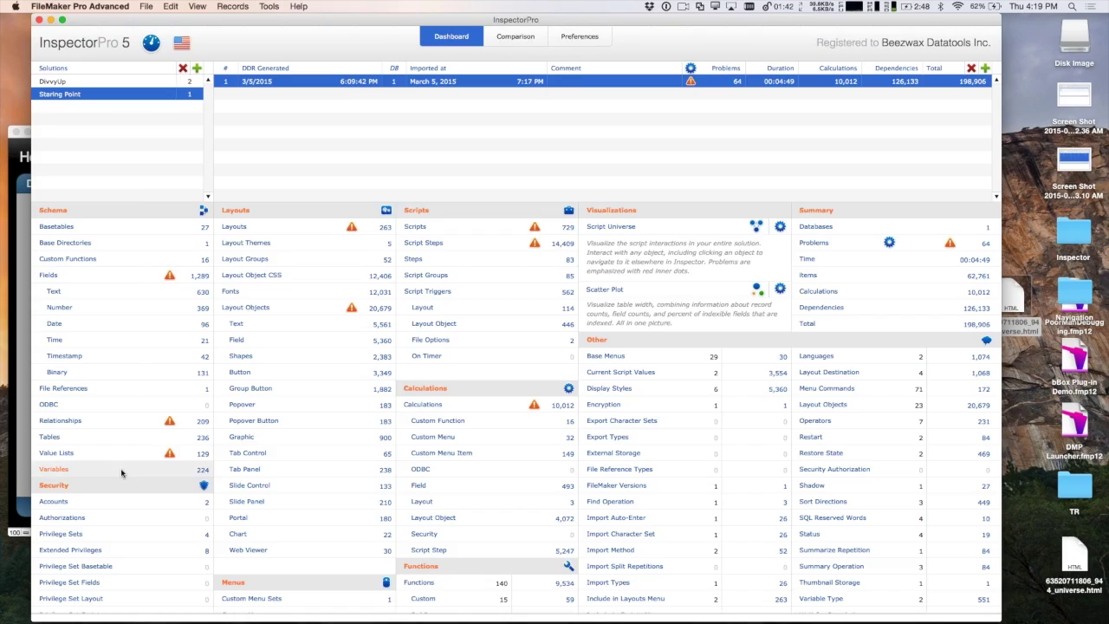
# View the solution's variables, and show the references of the ACC_Note_Type value list
pyautogui.click(124, 470)
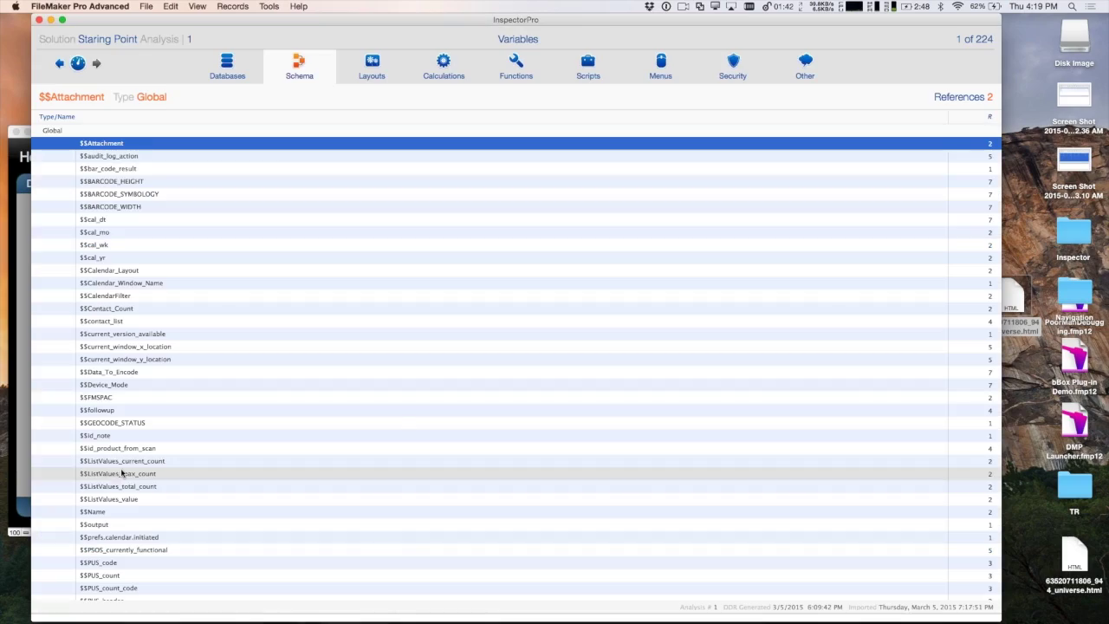
pyautogui.click(77, 64)
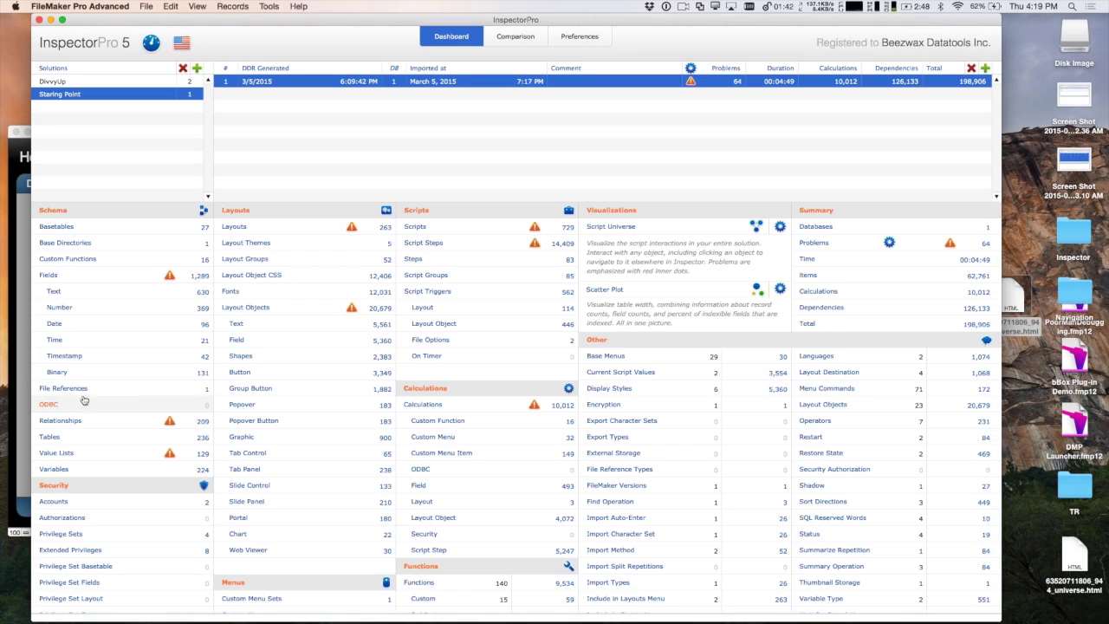
pyautogui.click(84, 457)
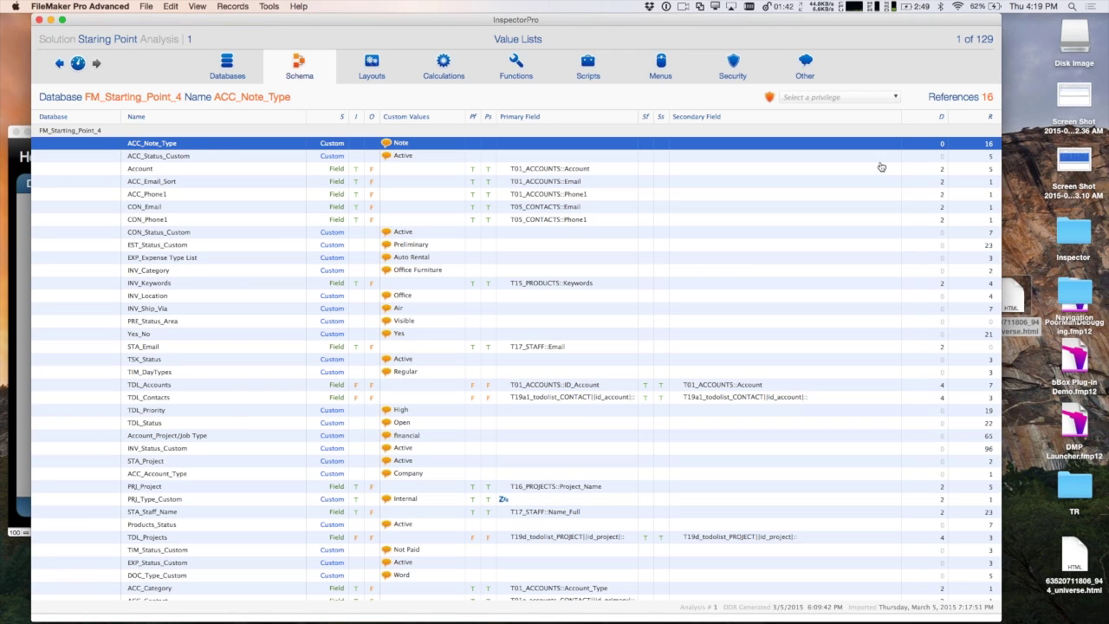
pyautogui.click(986, 145)
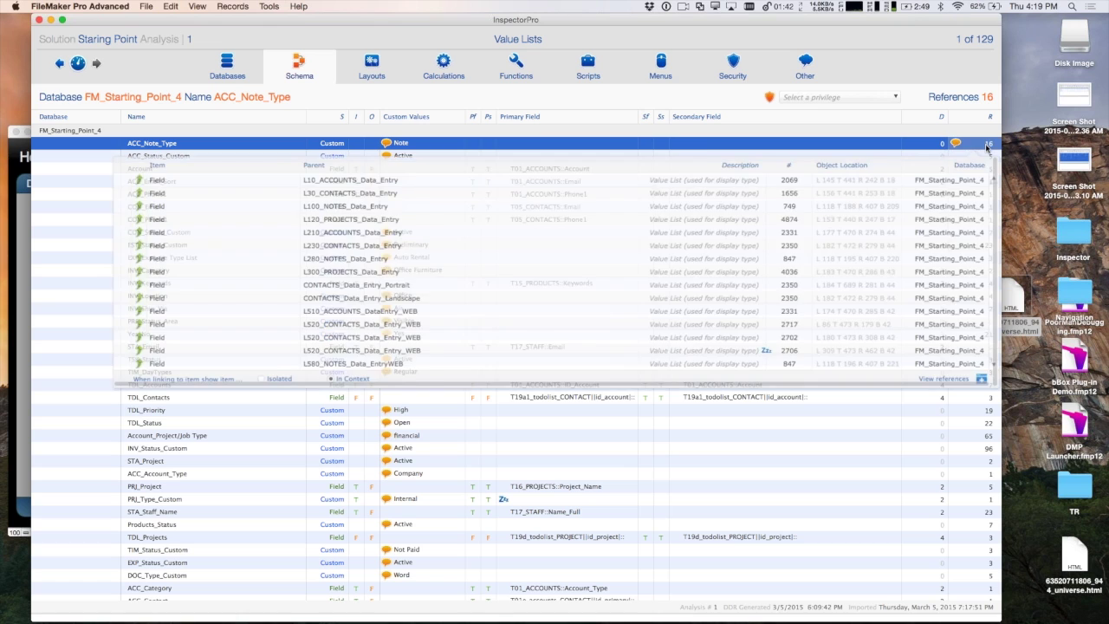
pyautogui.click(888, 43)
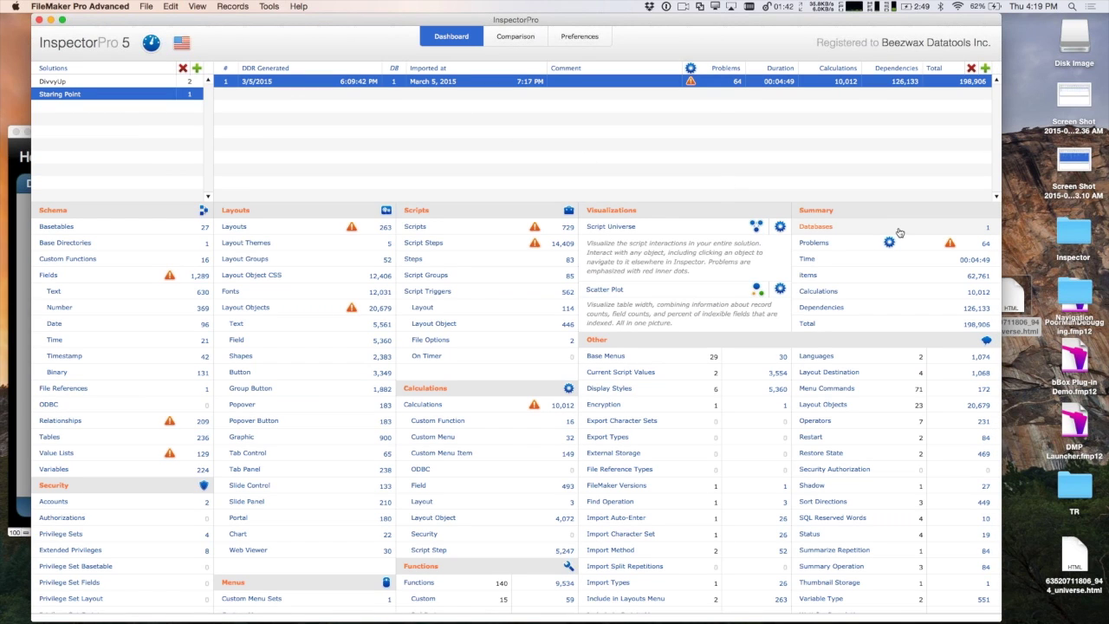
# List the solution's databases, and switch to Finder to preview the 2015-03-02 desktop screenshots taken at 1.12.36 AM and 1.13.10 AM
pyautogui.click(900, 232)
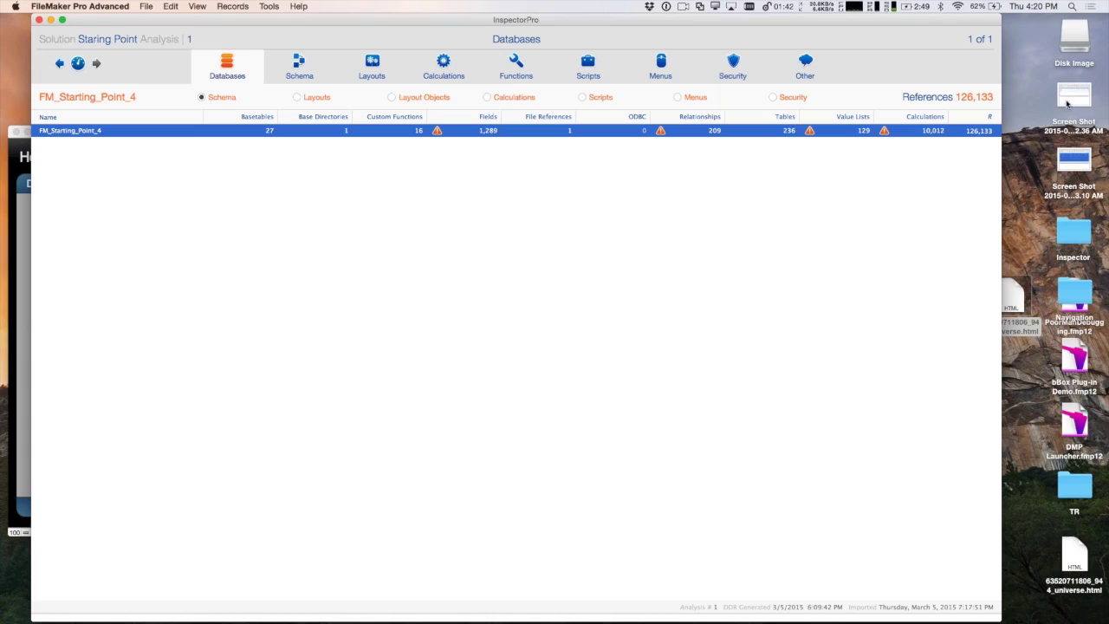
pyautogui.doubleClick(1067, 103)
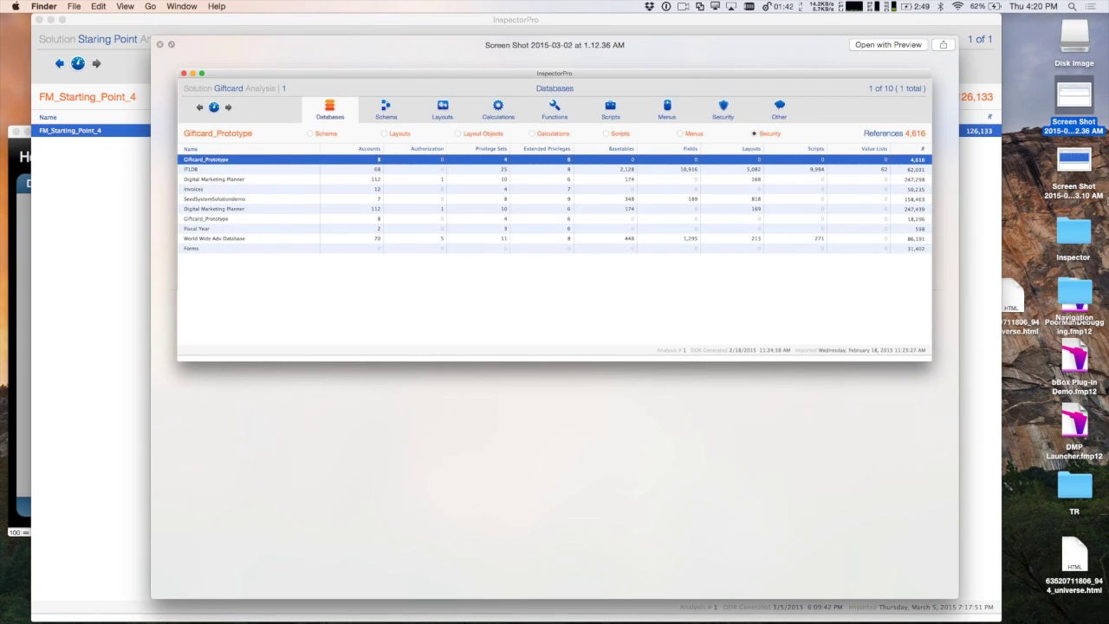
pyautogui.press('space')
pyautogui.click(1073, 168)
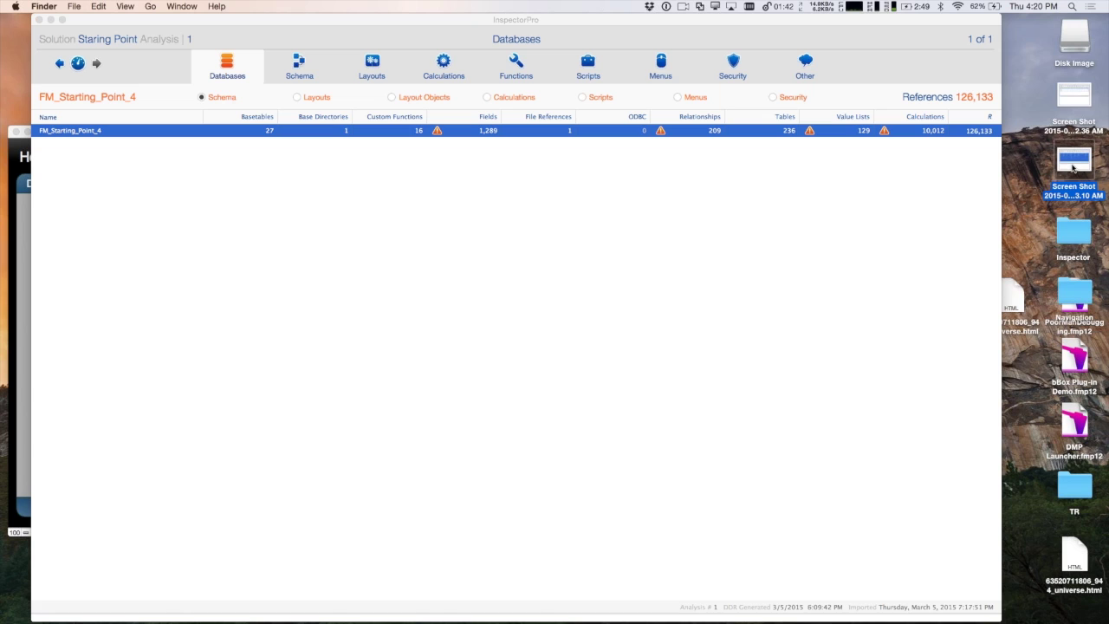
pyautogui.press('space')
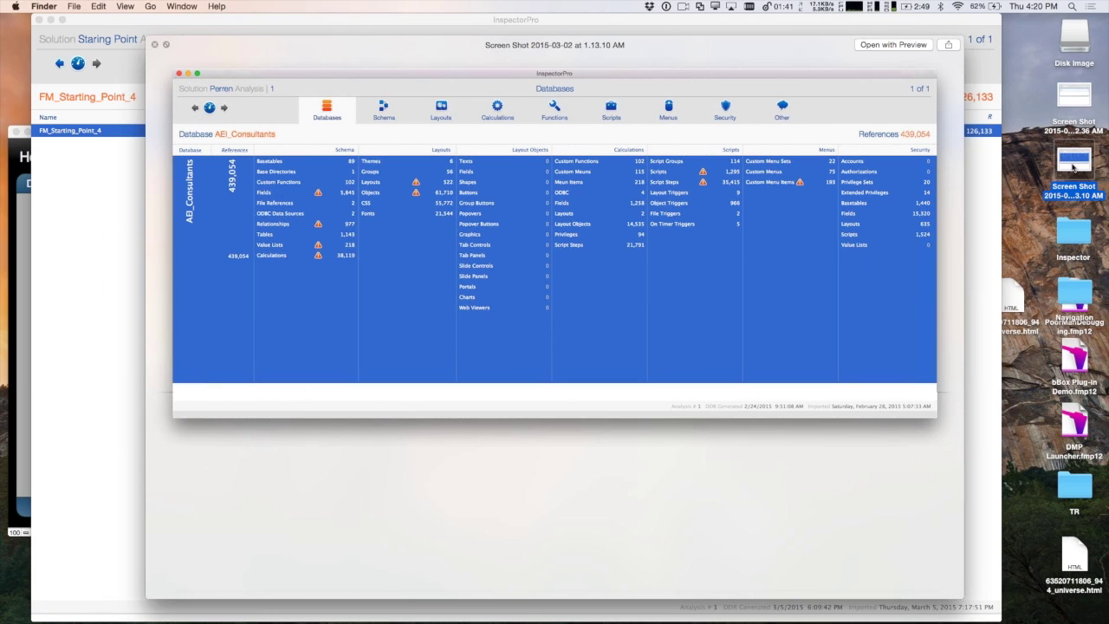
pyautogui.press('Up')
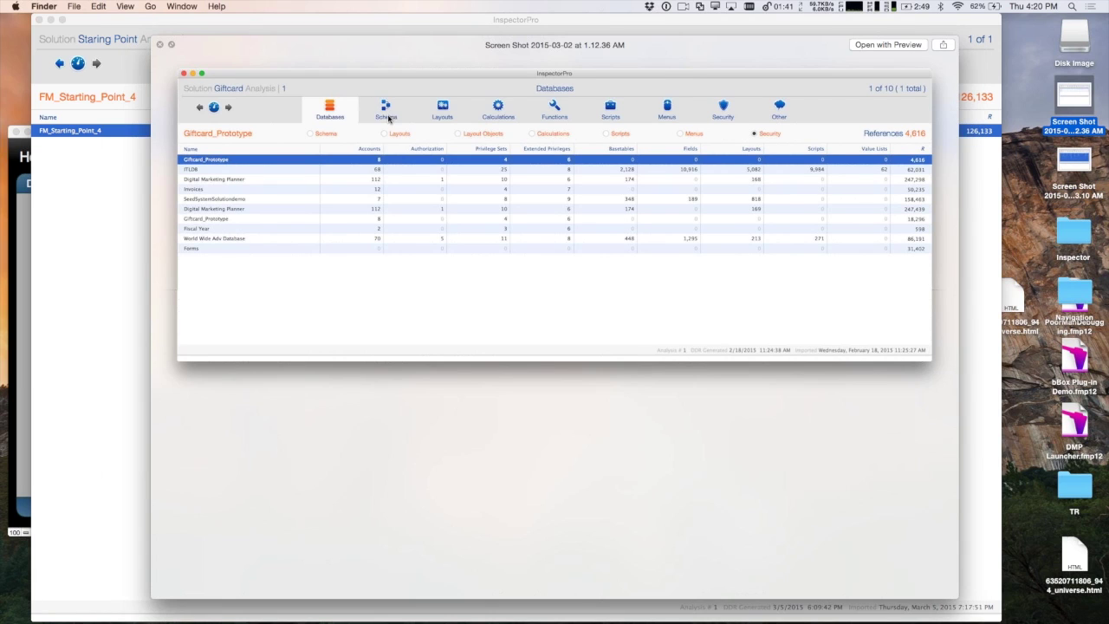
pyautogui.press('space')
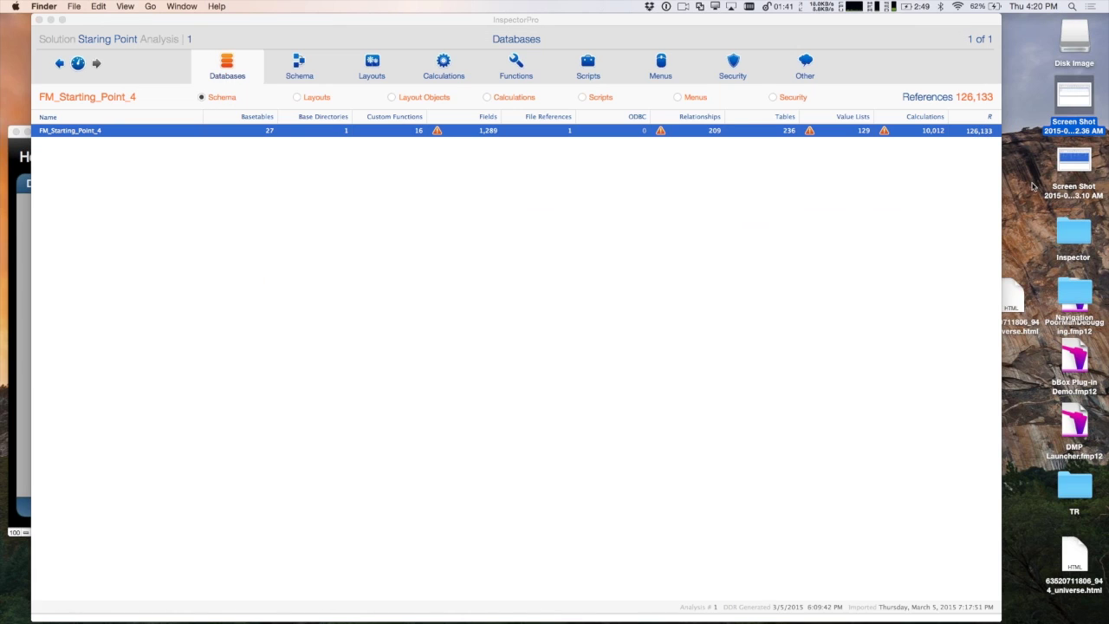
pyautogui.press('Down')
pyautogui.press('space')
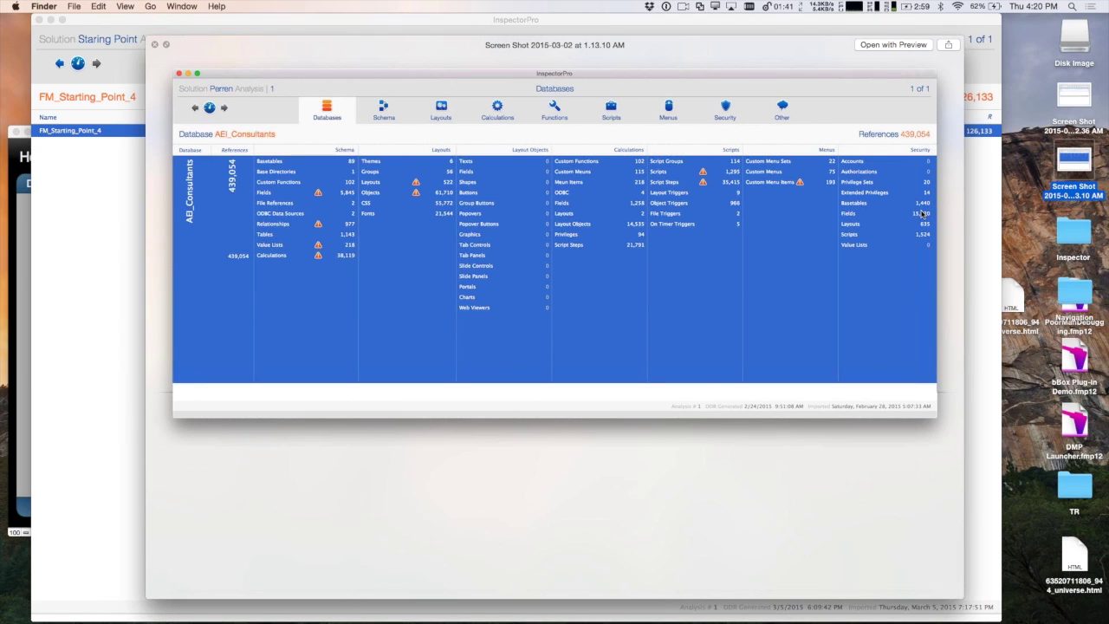
pyautogui.press('space')
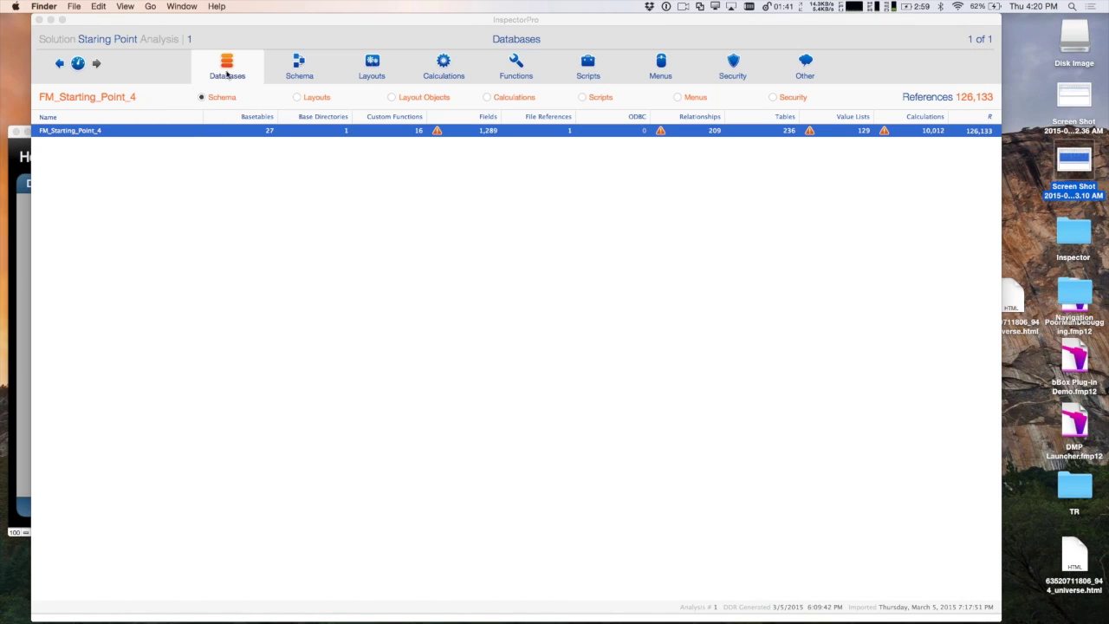
# Reopen the databases overview from the InspectorPro dashboard, view its Layout Objects and Layouts figures, and switch it back to Schema
pyautogui.click(78, 62)
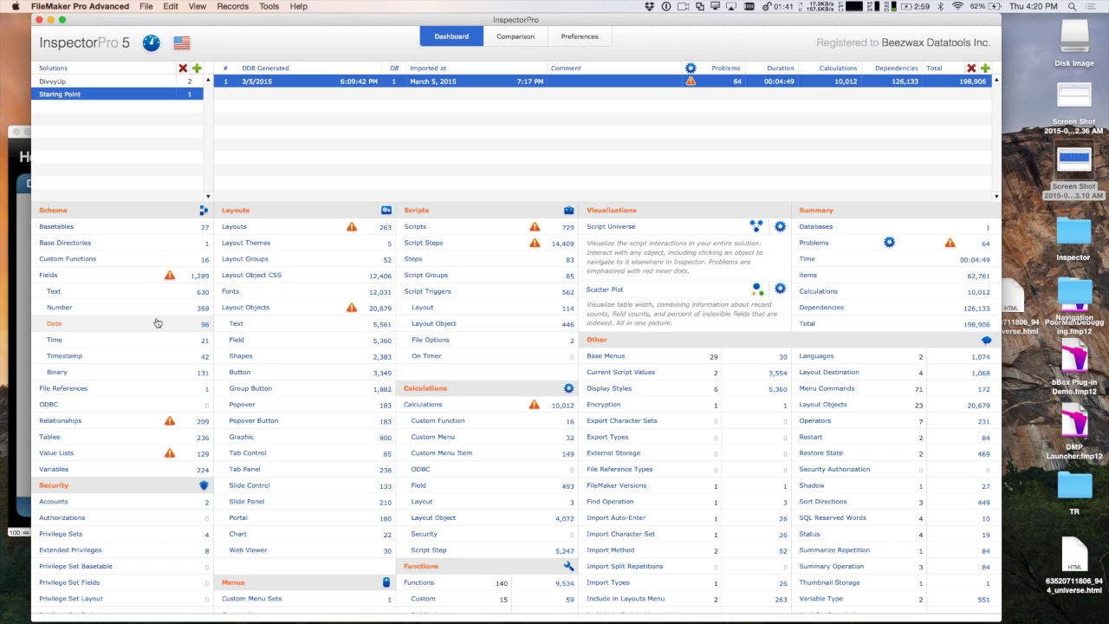
pyautogui.click(253, 342)
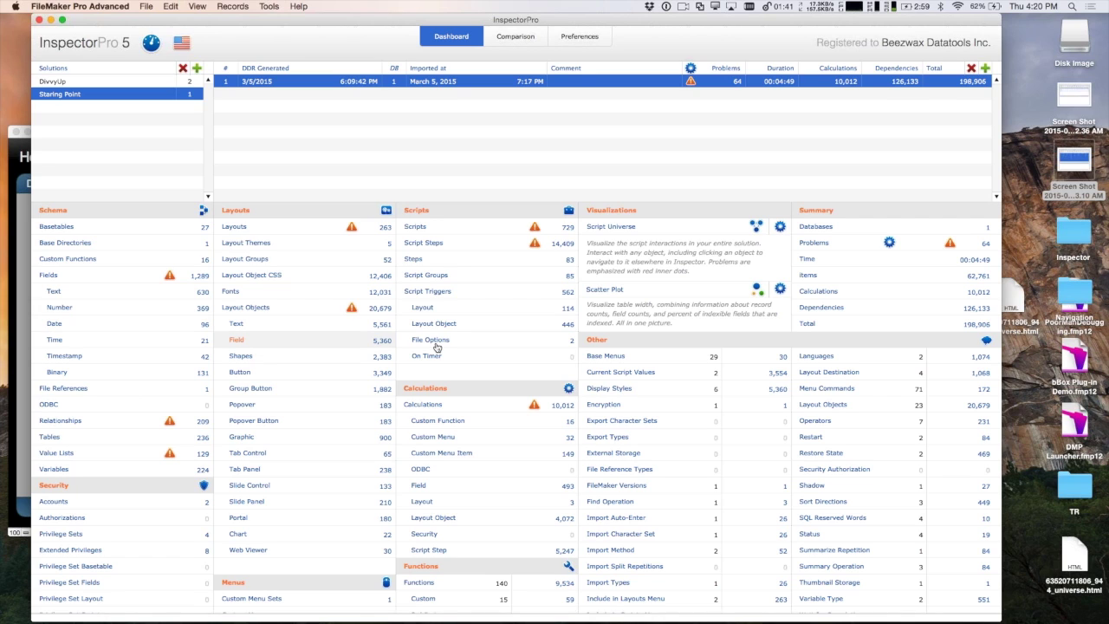
pyautogui.click(798, 224)
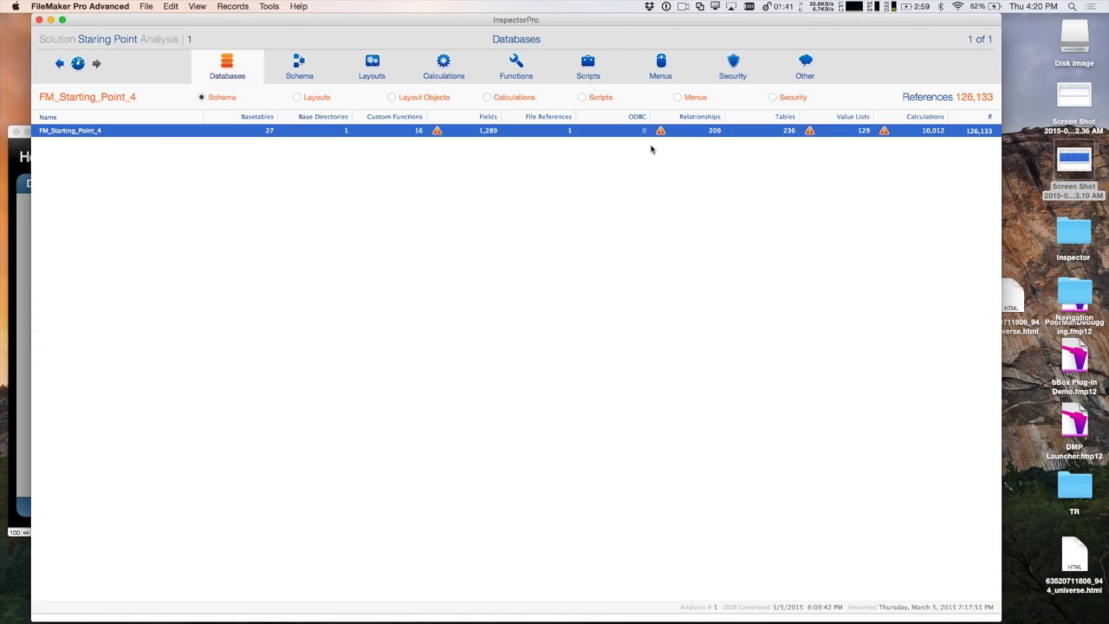
pyautogui.click(487, 97)
pyautogui.click(392, 98)
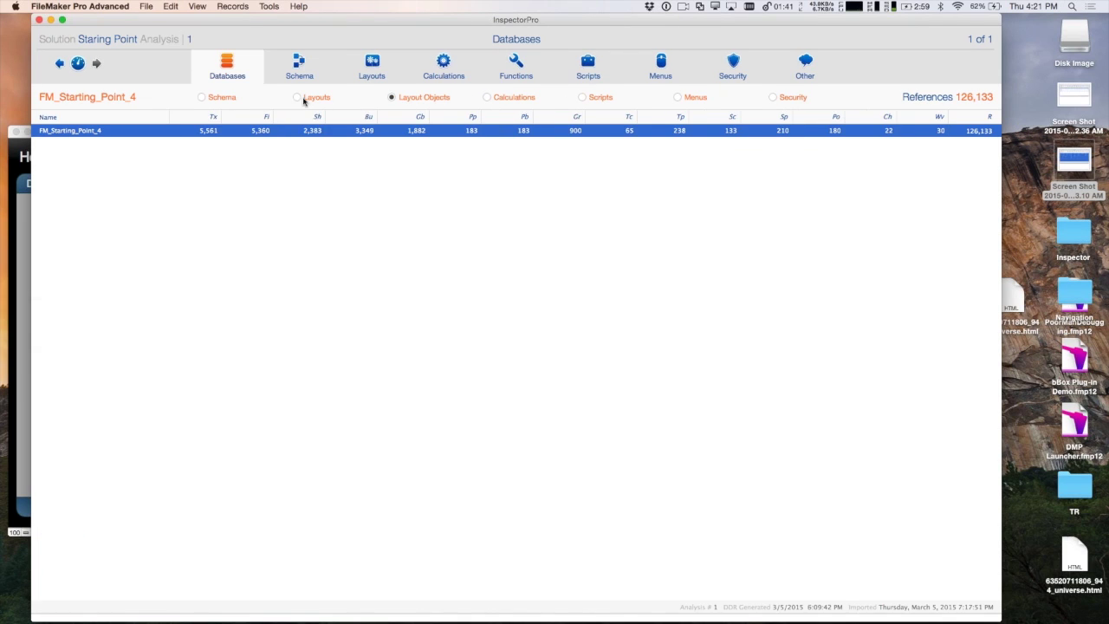
pyautogui.click(297, 97)
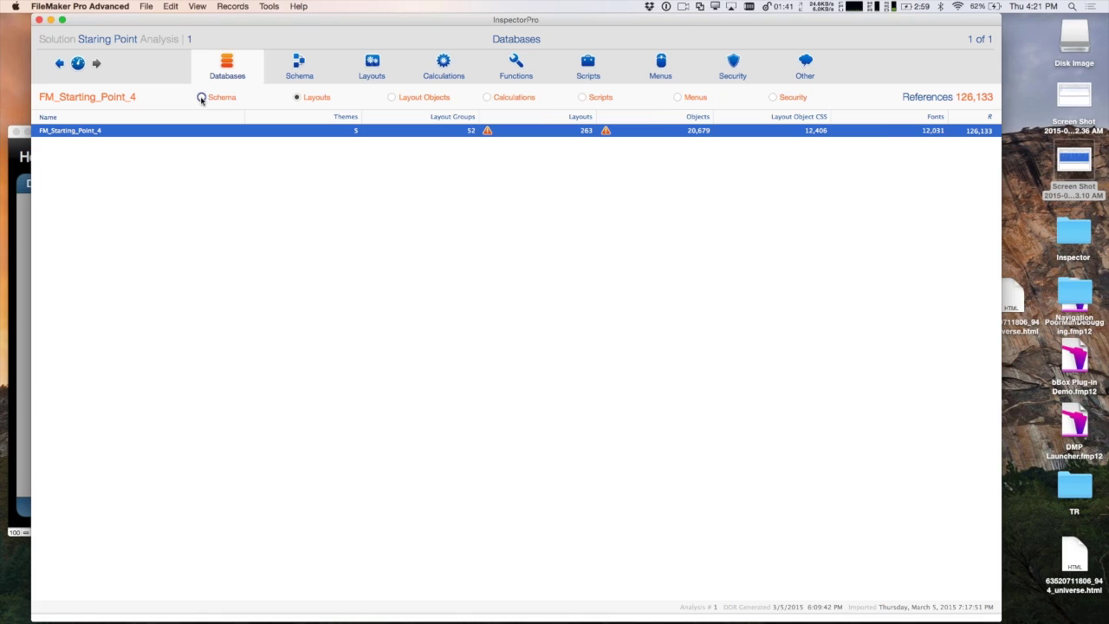
pyautogui.click(201, 97)
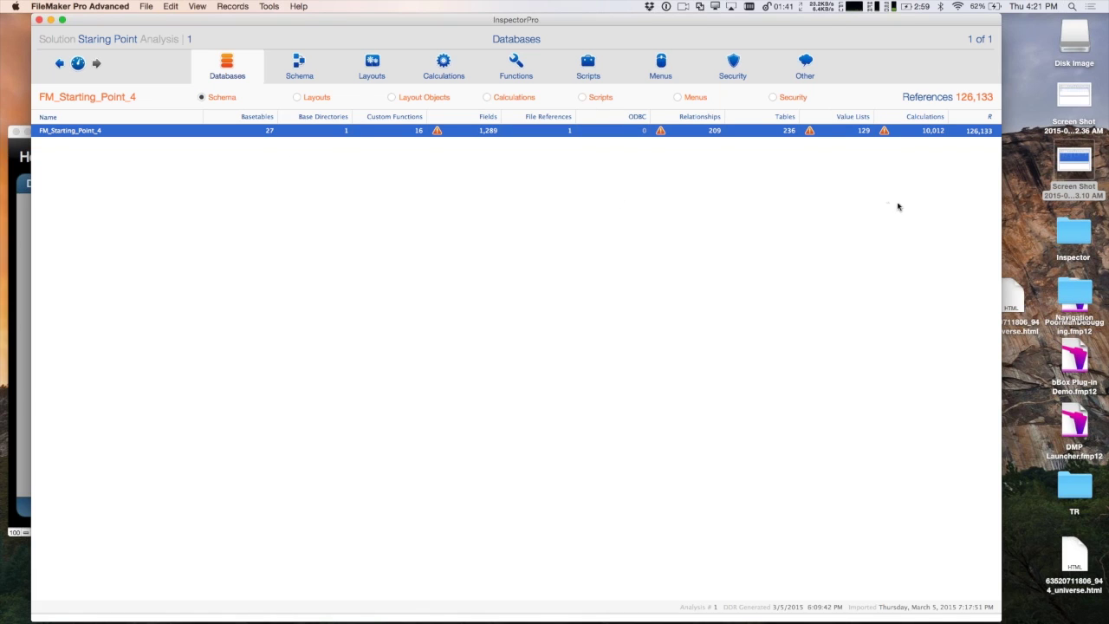
# List the FileMaker versions used by the solution, select version 13.0, and return to the dashboard
pyautogui.click(386, 68)
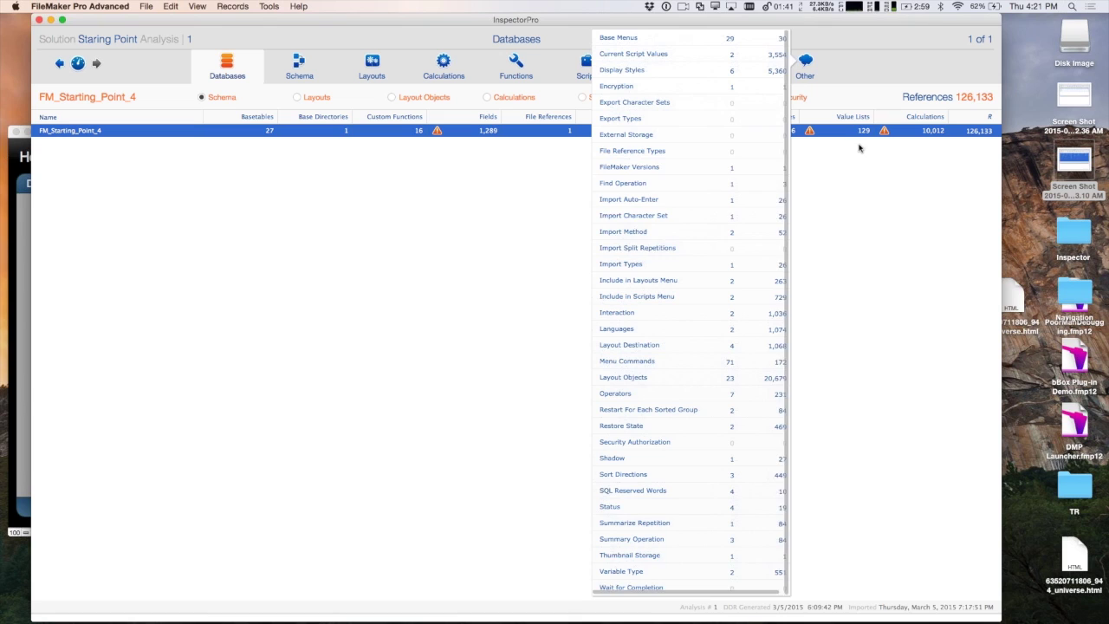
pyautogui.click(690, 168)
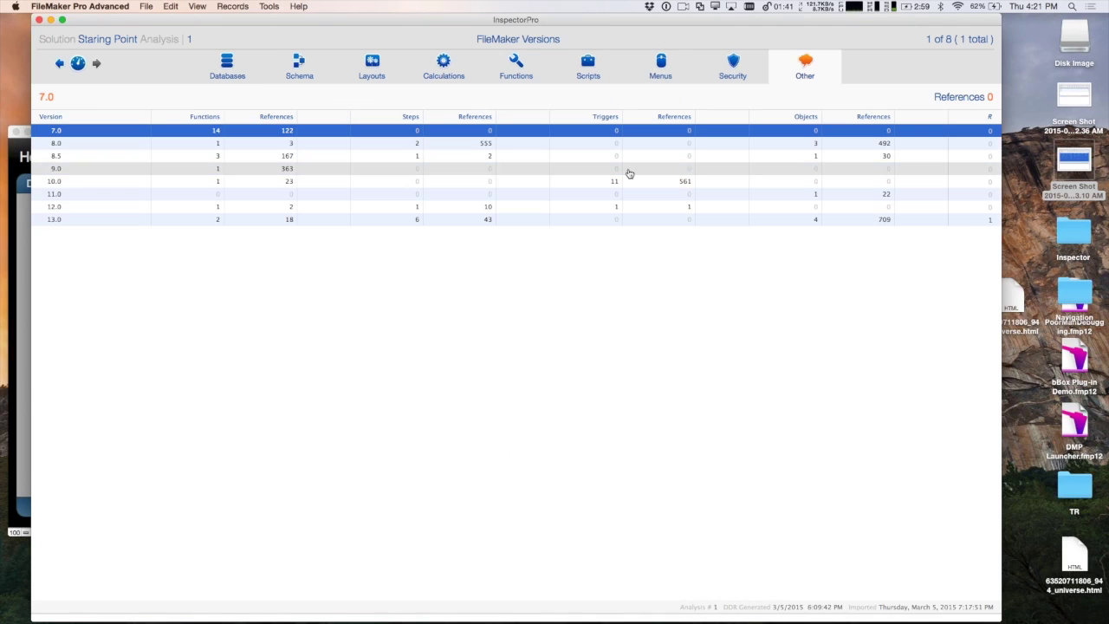
pyautogui.click(145, 220)
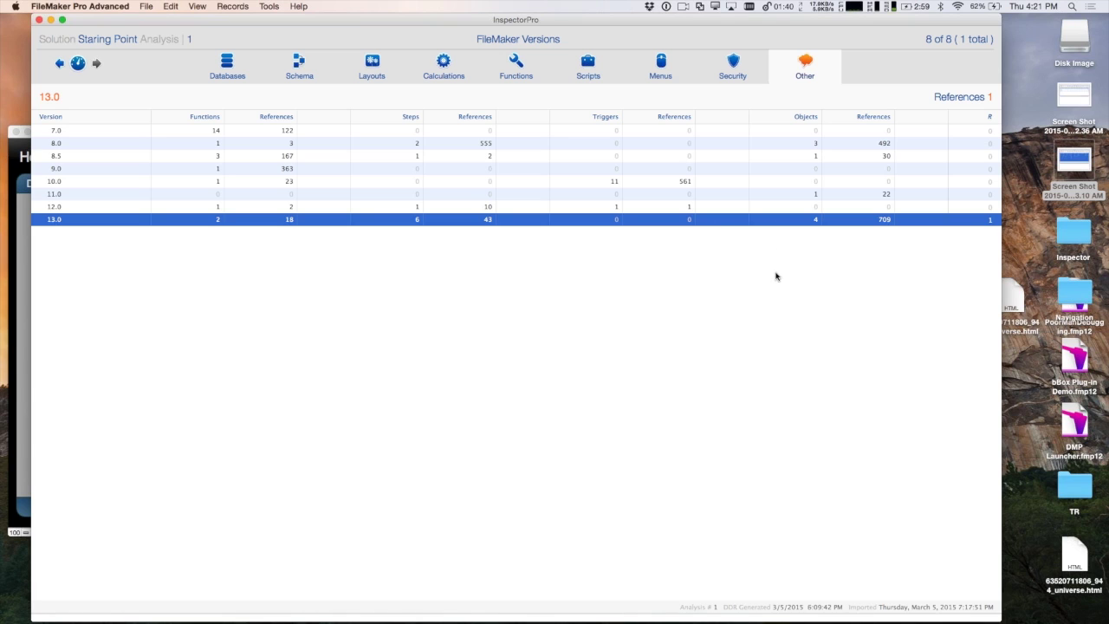
pyautogui.click(78, 65)
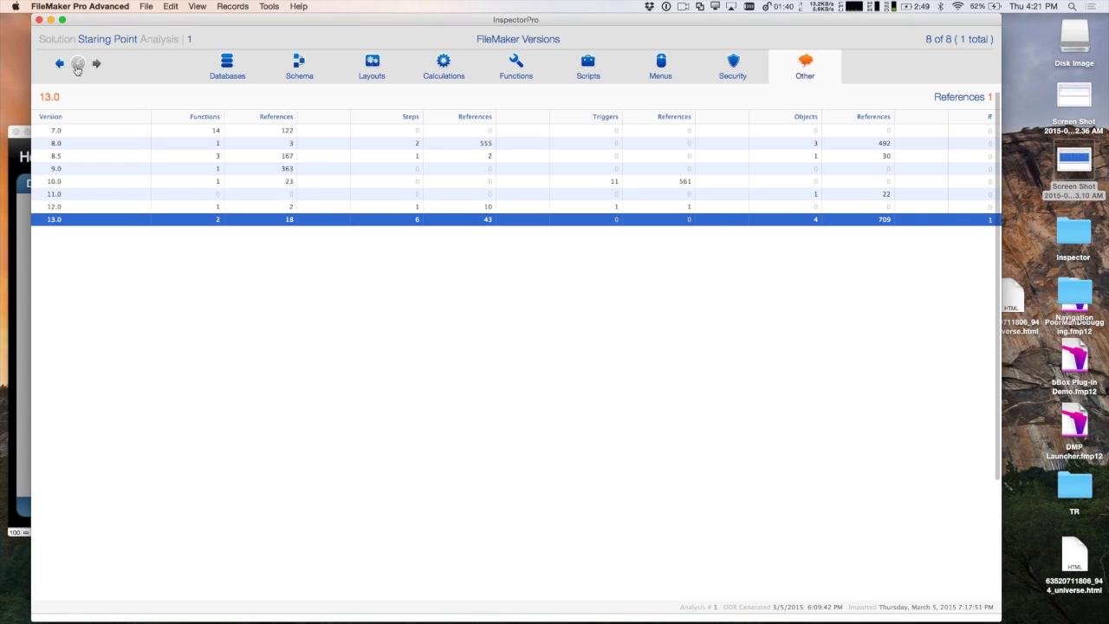